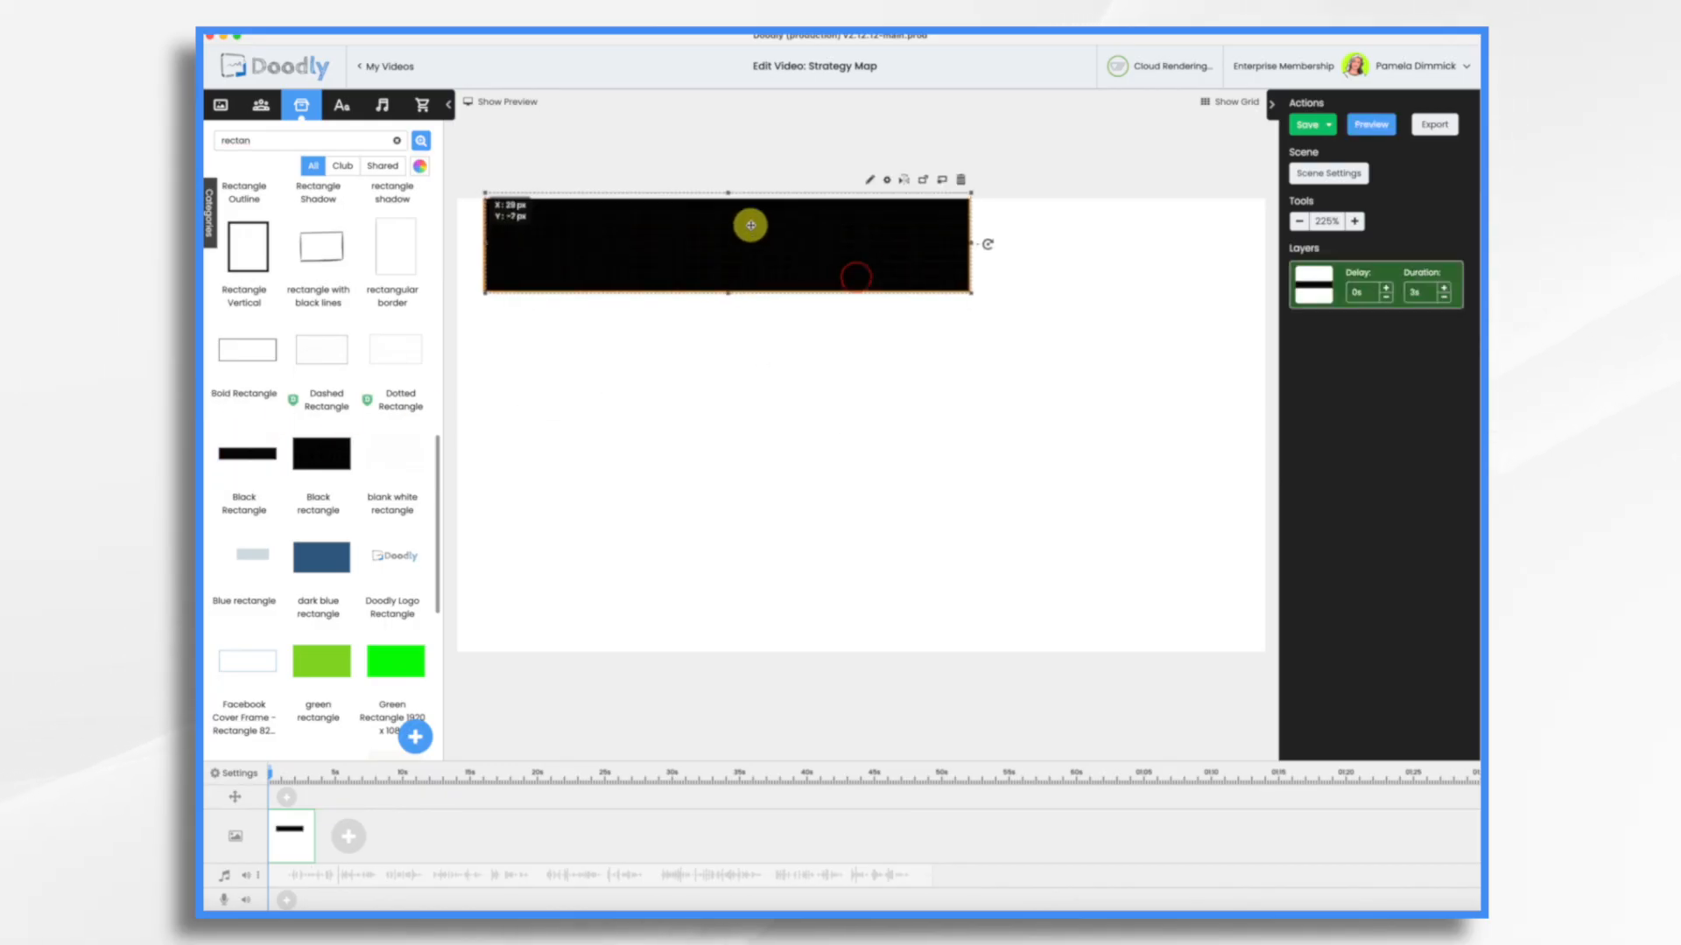
Stretch the black rectangle into a full-width banner across the top of the scene and add an Acme-Regular text box on it.
{"action": "left_click_drag", "start_coordinate": [932, 229], "coordinate": [1170, 205]}
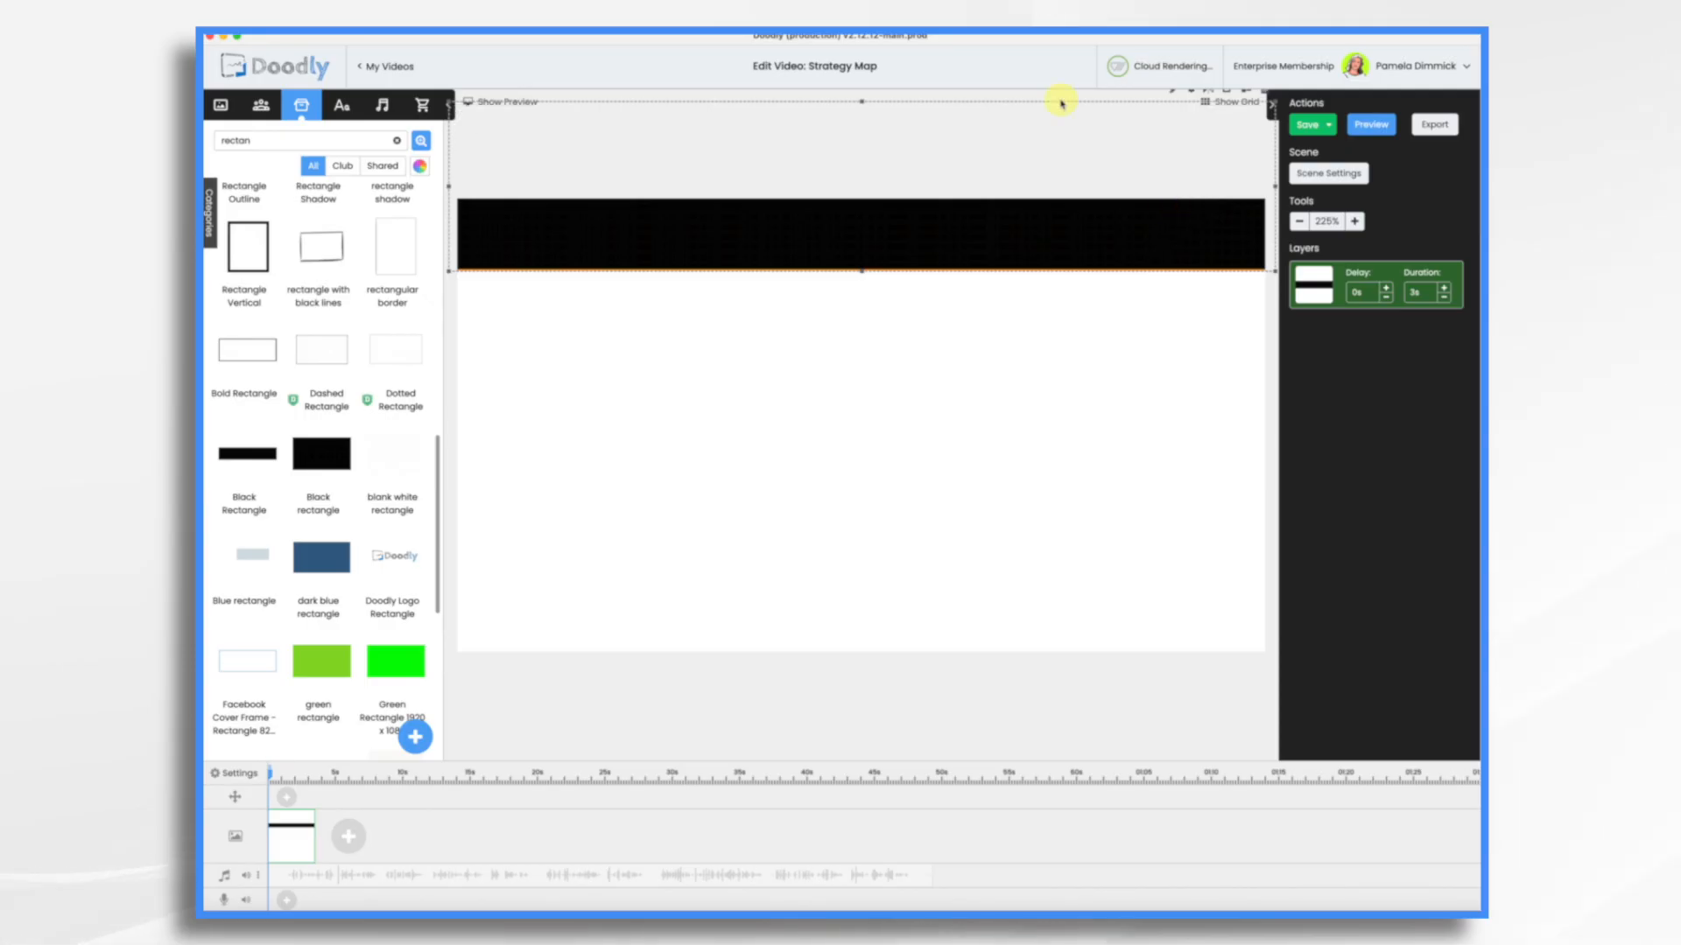
{"action": "left_click", "coordinate": [341, 106]}
{"action": "left_click_drag", "start_coordinate": [326, 185], "coordinate": [911, 239]}
Change the banner's placeholder text to "Reach 10,000 Customers in 90 Days" and colour it white.
{"action": "double_click", "coordinate": [879, 238]}
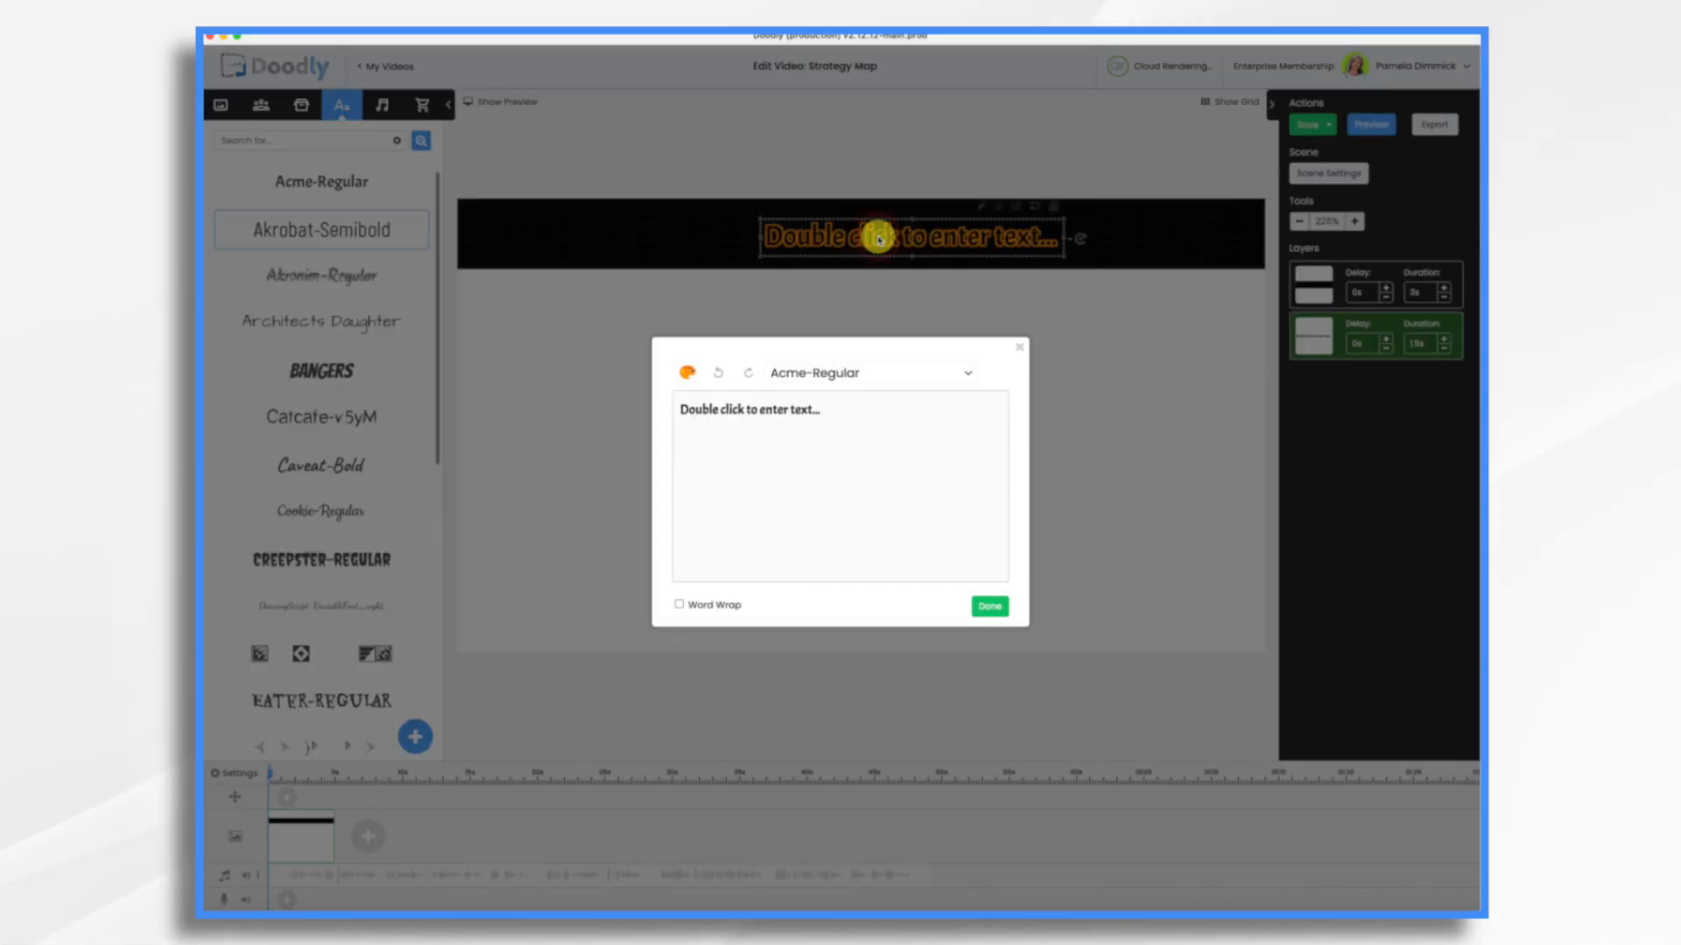
{"action": "triple_click", "coordinate": [837, 413]}
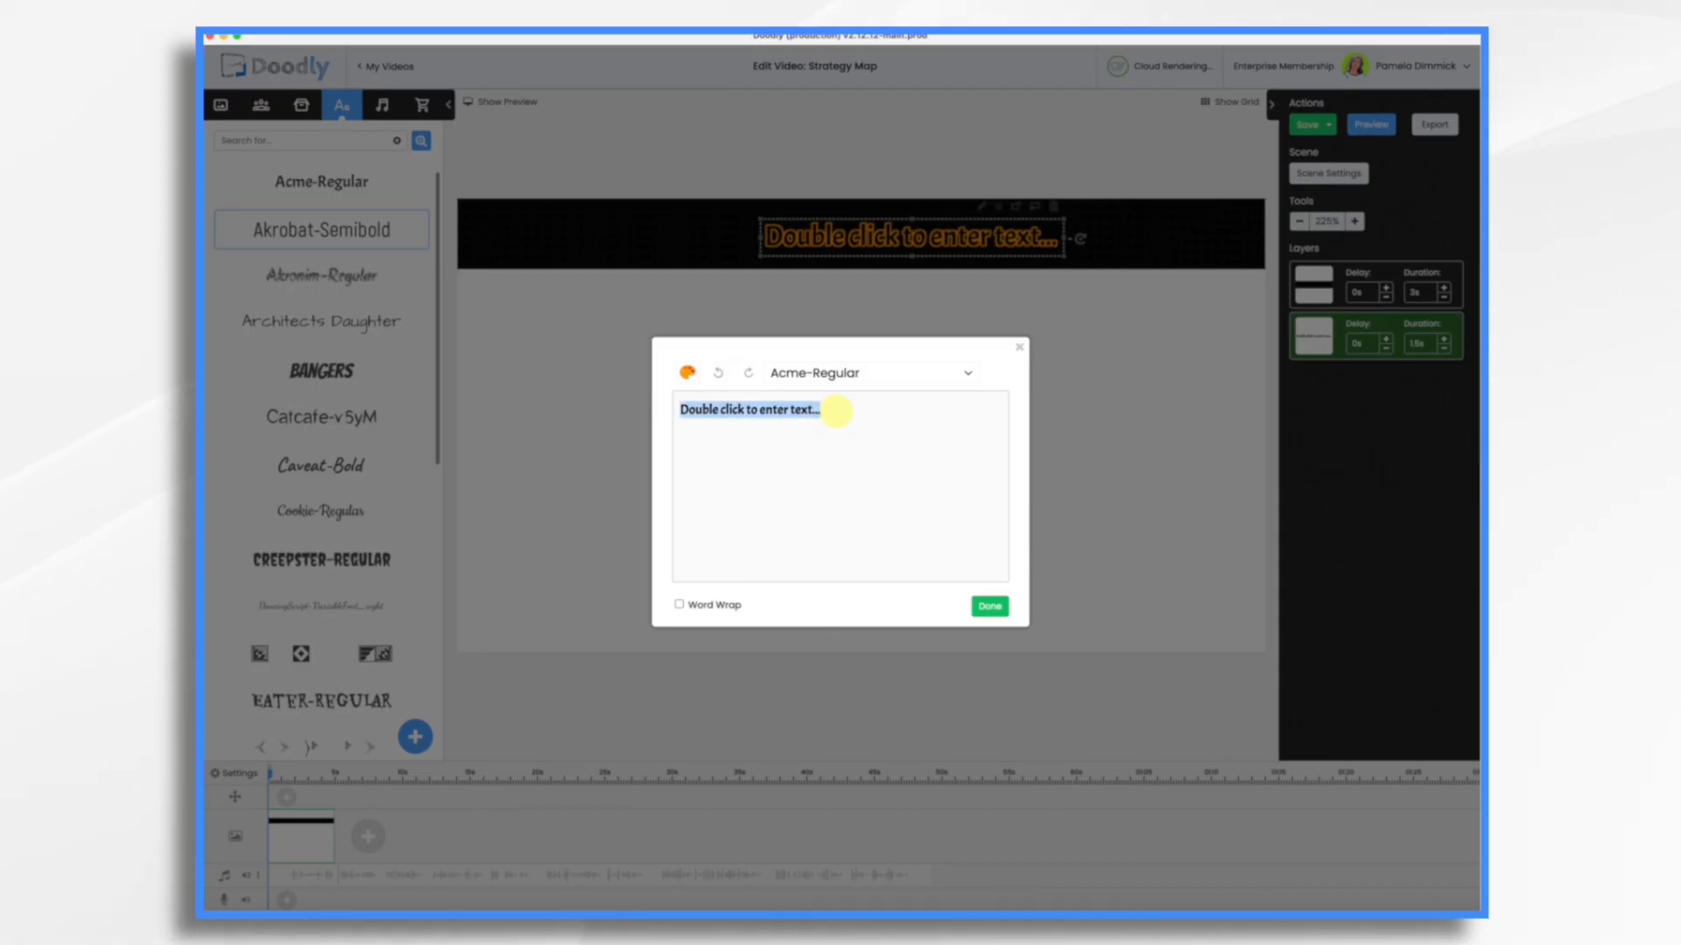
{"action": "type", "text": "10,000 Customers in 90 Days"}
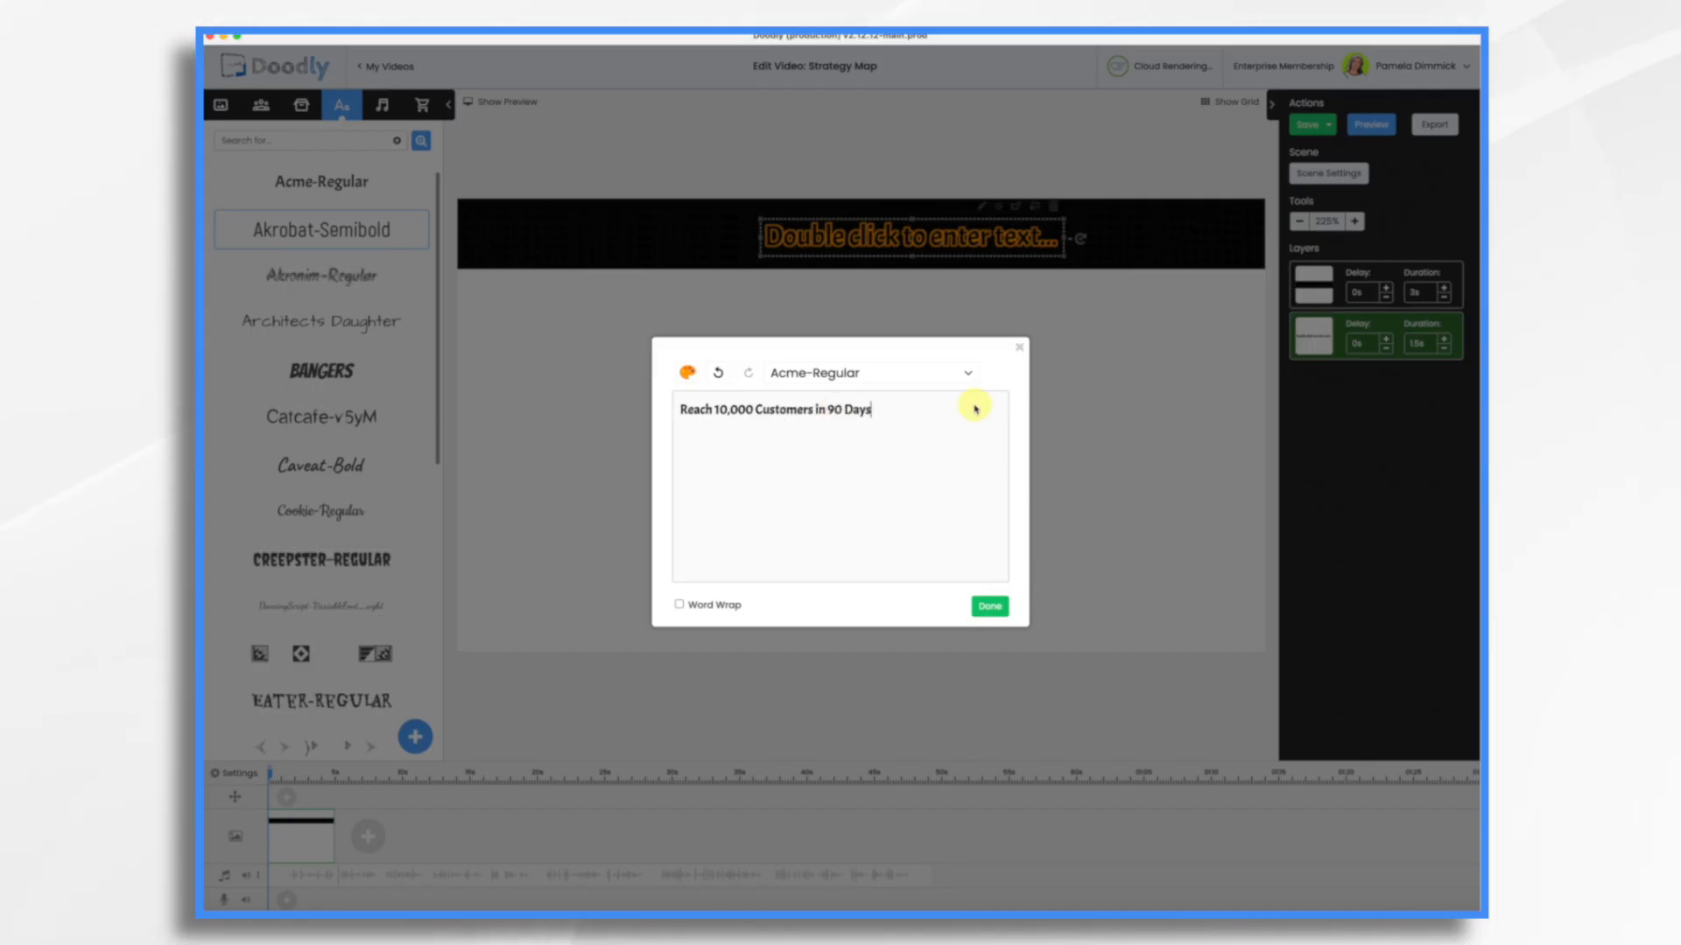
{"action": "key", "text": "super+a"}
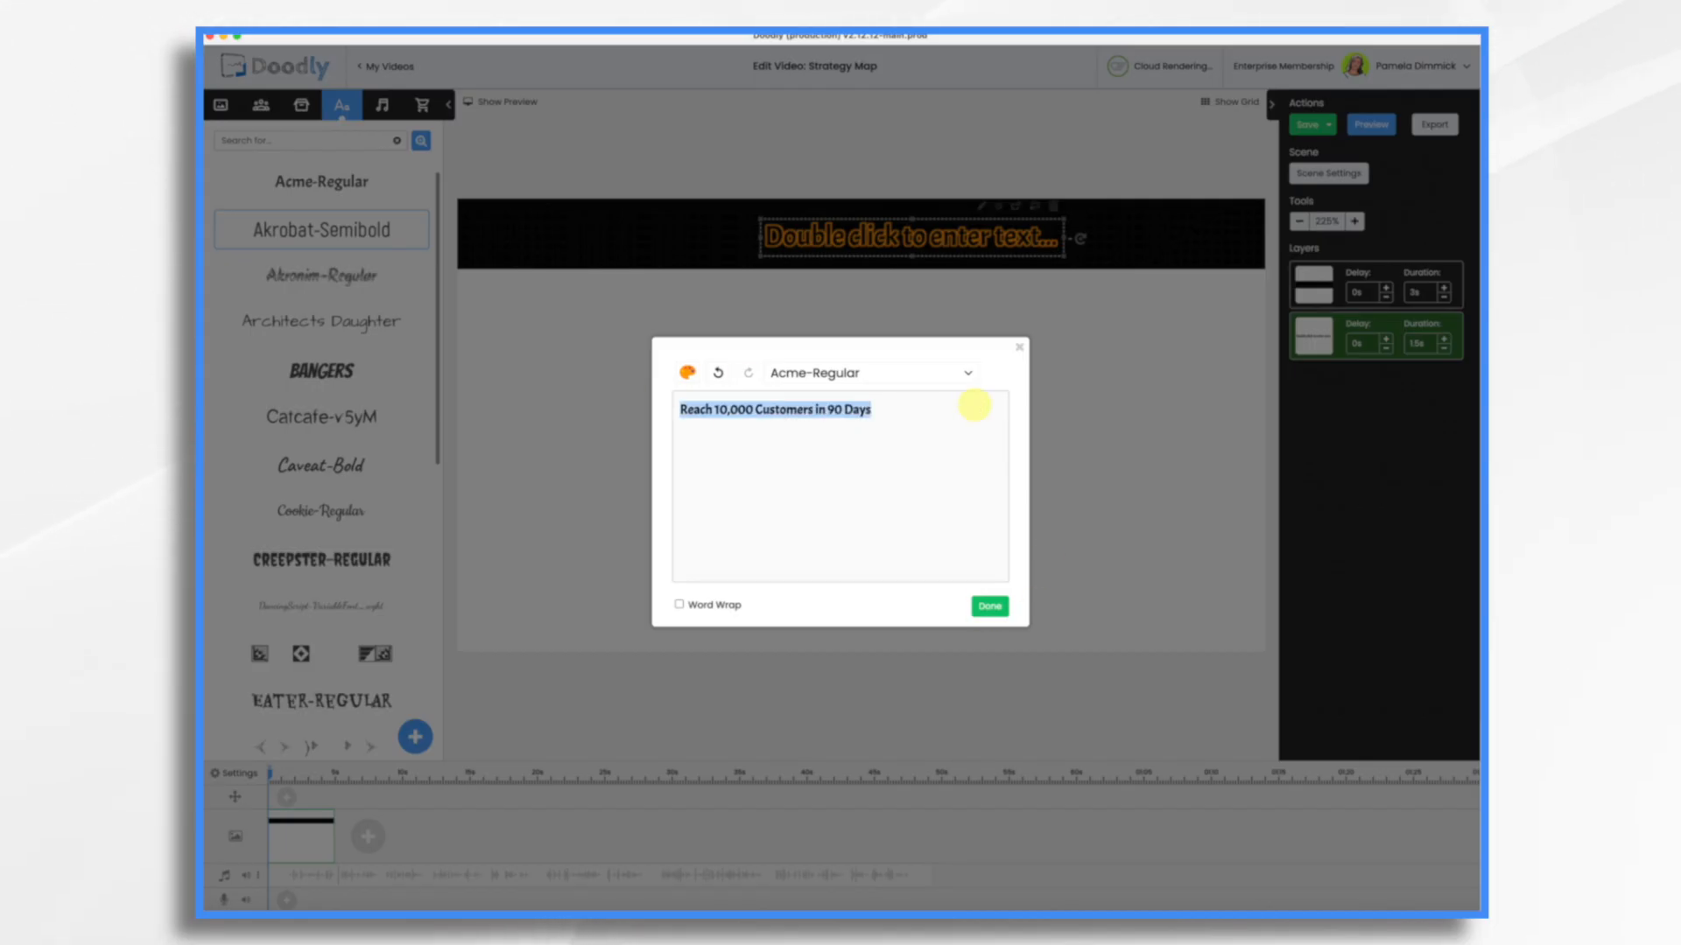
{"action": "left_click", "coordinate": [689, 374]}
{"action": "left_click", "coordinate": [793, 574]}
{"action": "left_click", "coordinate": [990, 607]}
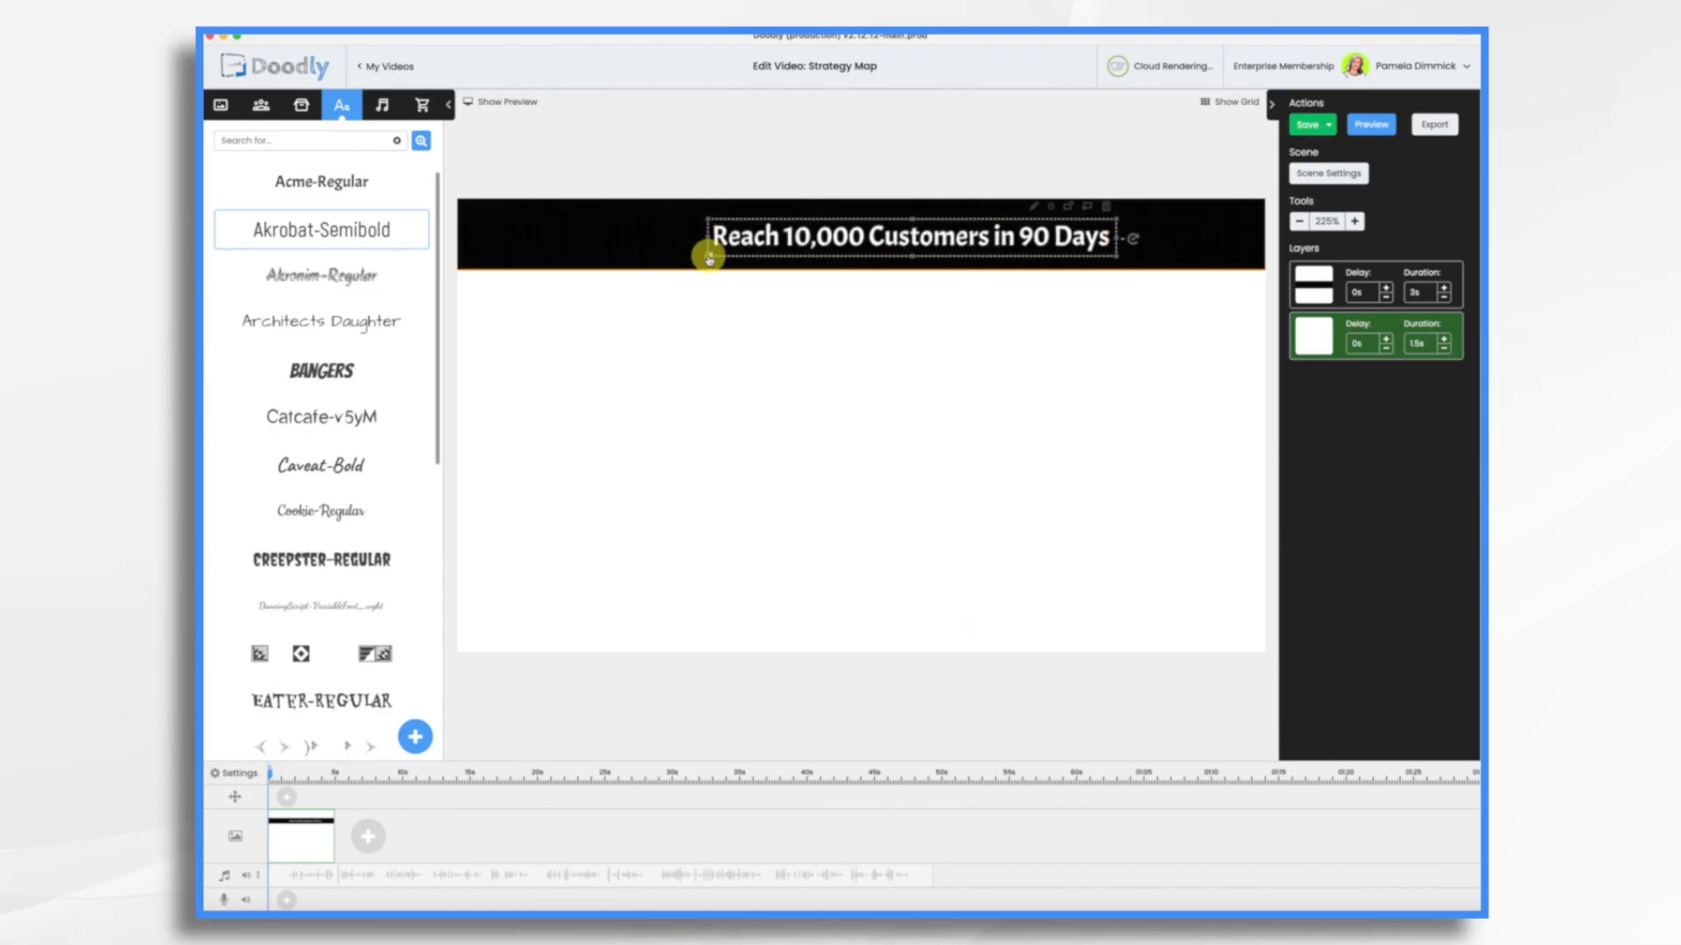
Enlarge the heading text to nearly fill the black banner and centre it there.
{"action": "left_click_drag", "start_coordinate": [709, 251], "coordinate": [469, 258]}
{"action": "left_click_drag", "start_coordinate": [1114, 274], "coordinate": [1185, 274]}
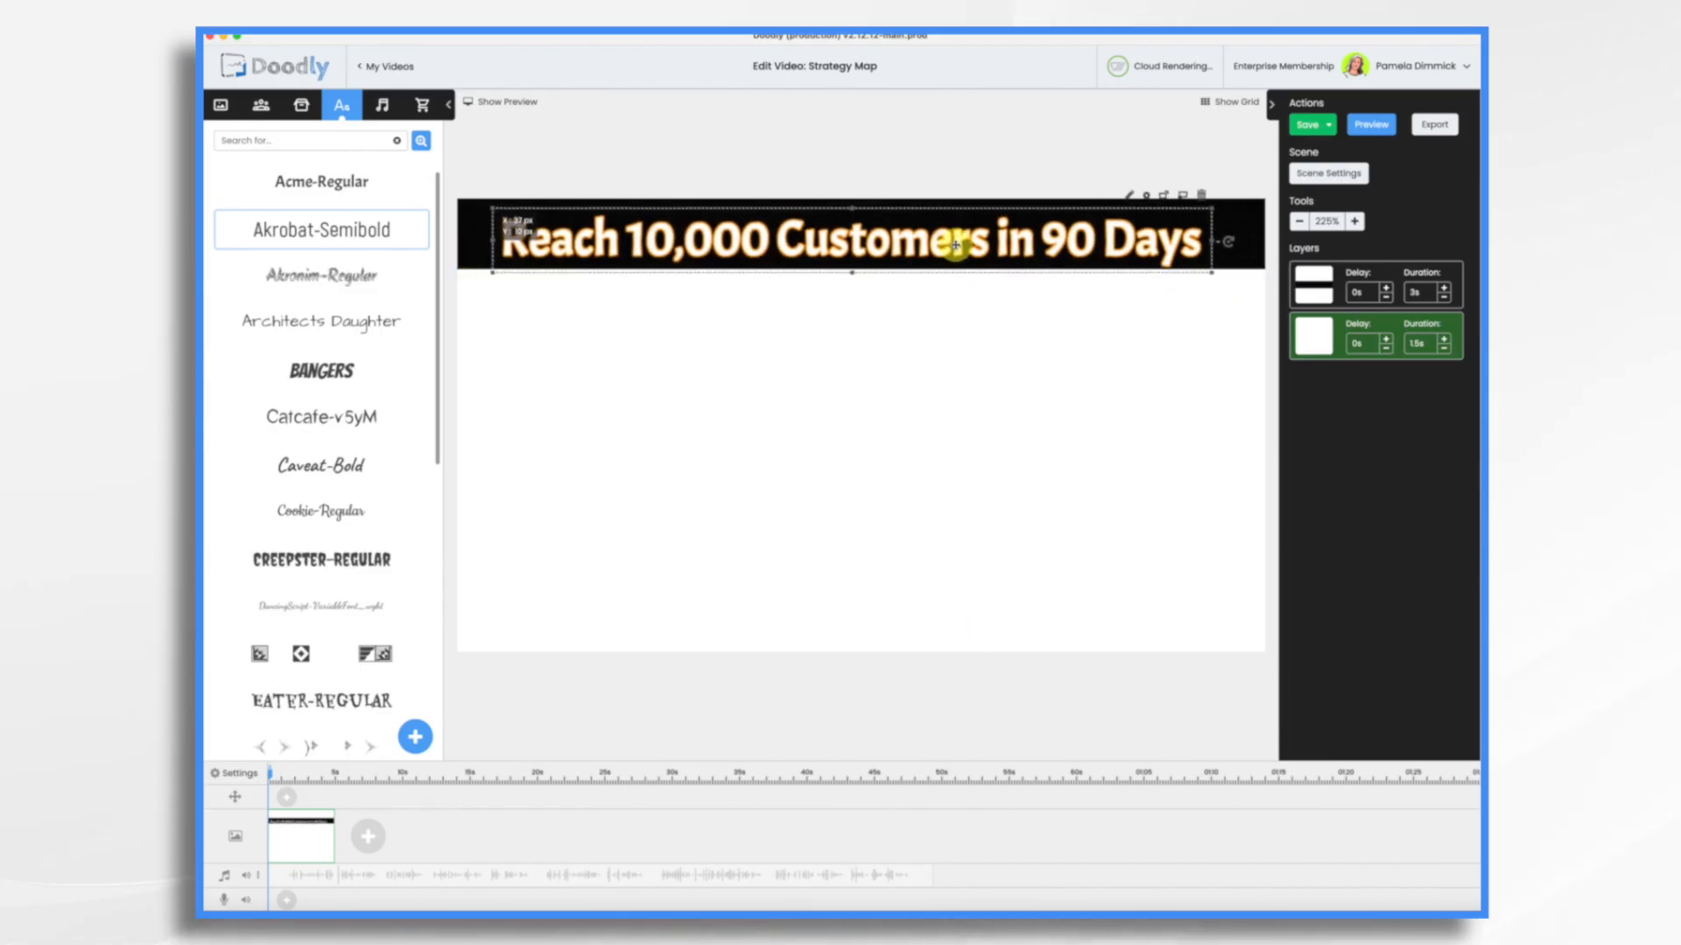
{"action": "left_click_drag", "start_coordinate": [945, 244], "coordinate": [958, 244]}
Search the props for "acme widge" and place the Acme Widgets logo small in the scene's lower-left corner.
{"action": "left_click", "coordinate": [301, 105]}
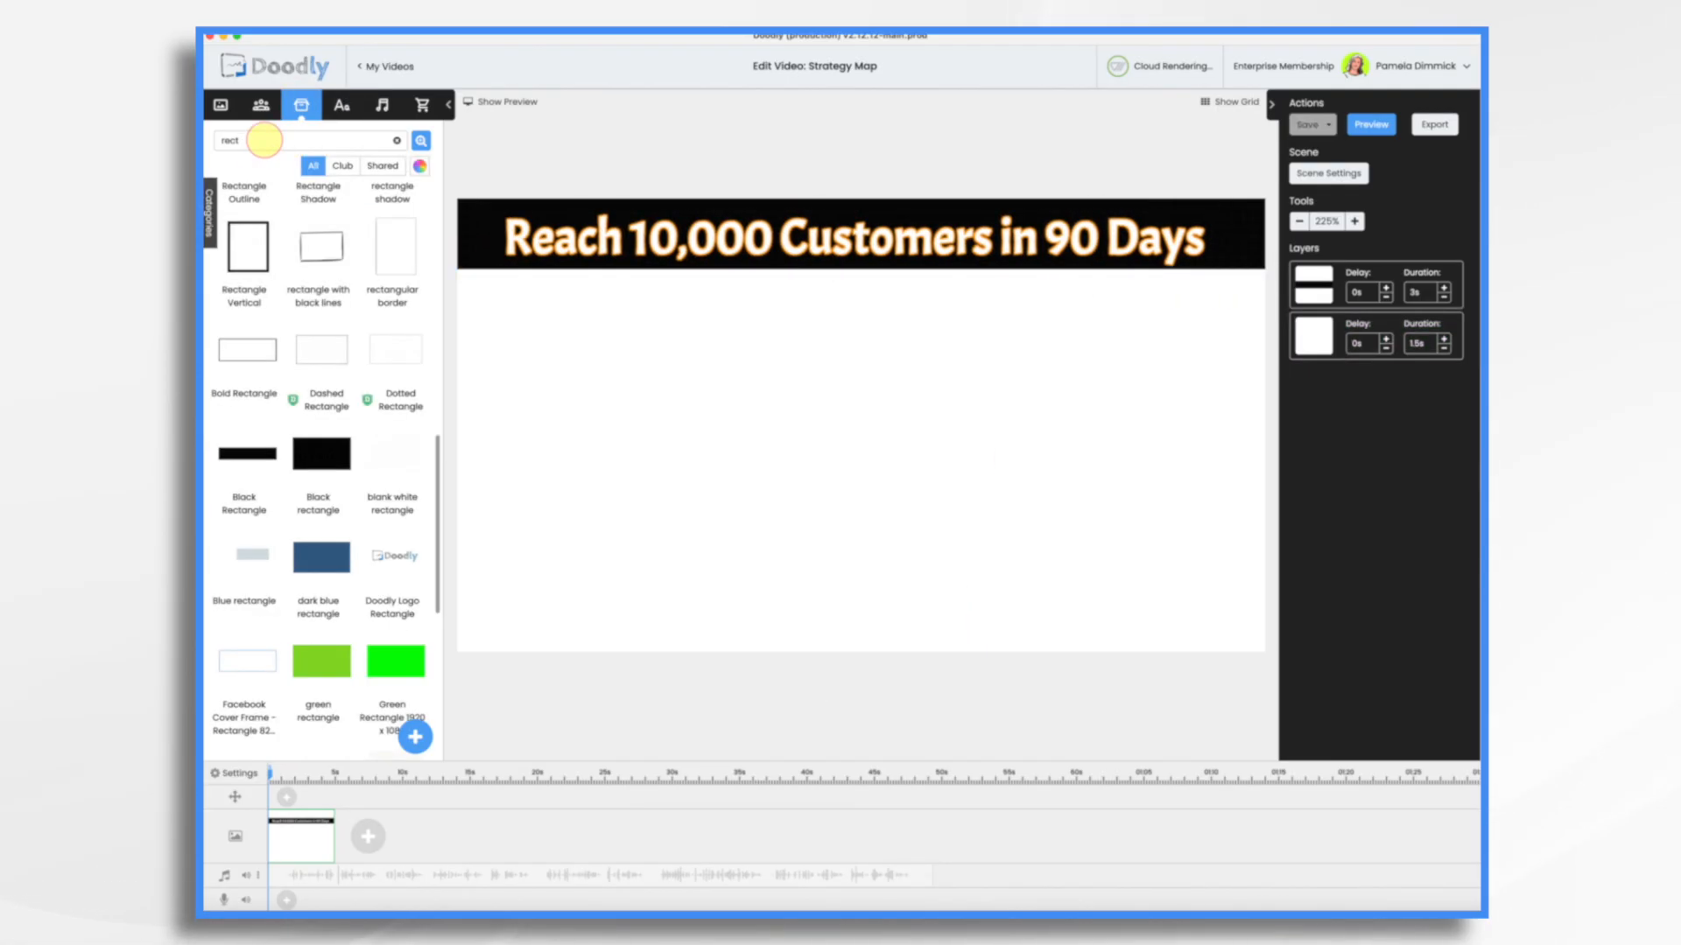
{"action": "key", "text": "BackSpace"}
{"action": "type", "text": "acme"}
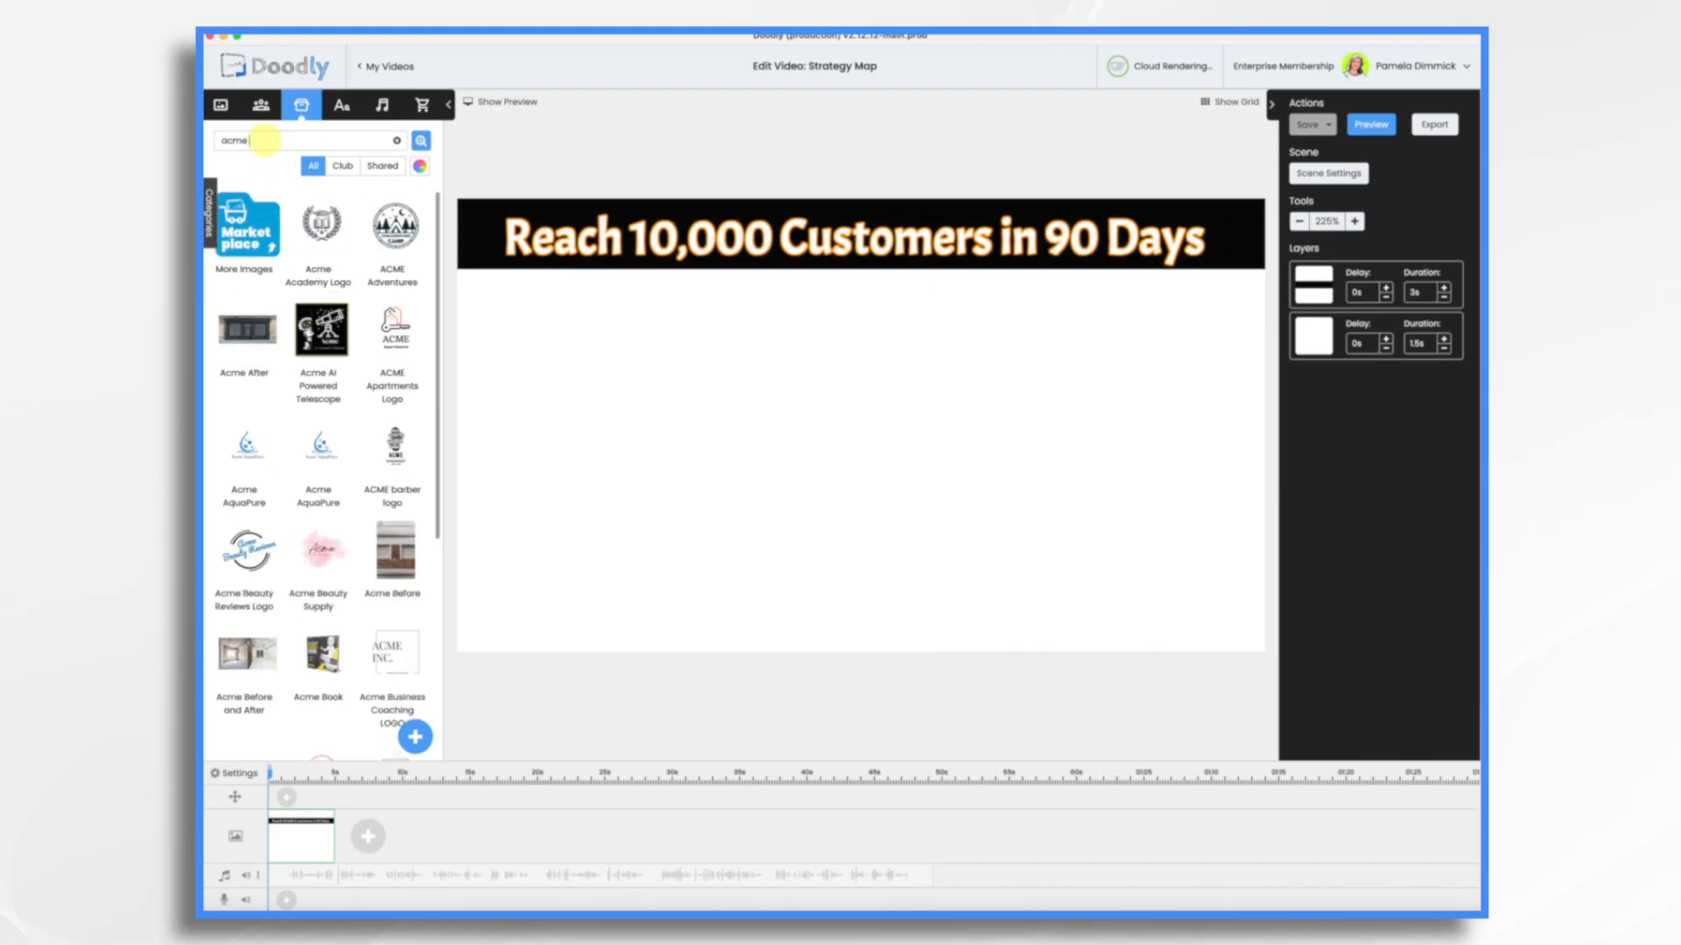
{"action": "type", "text": " widge"}
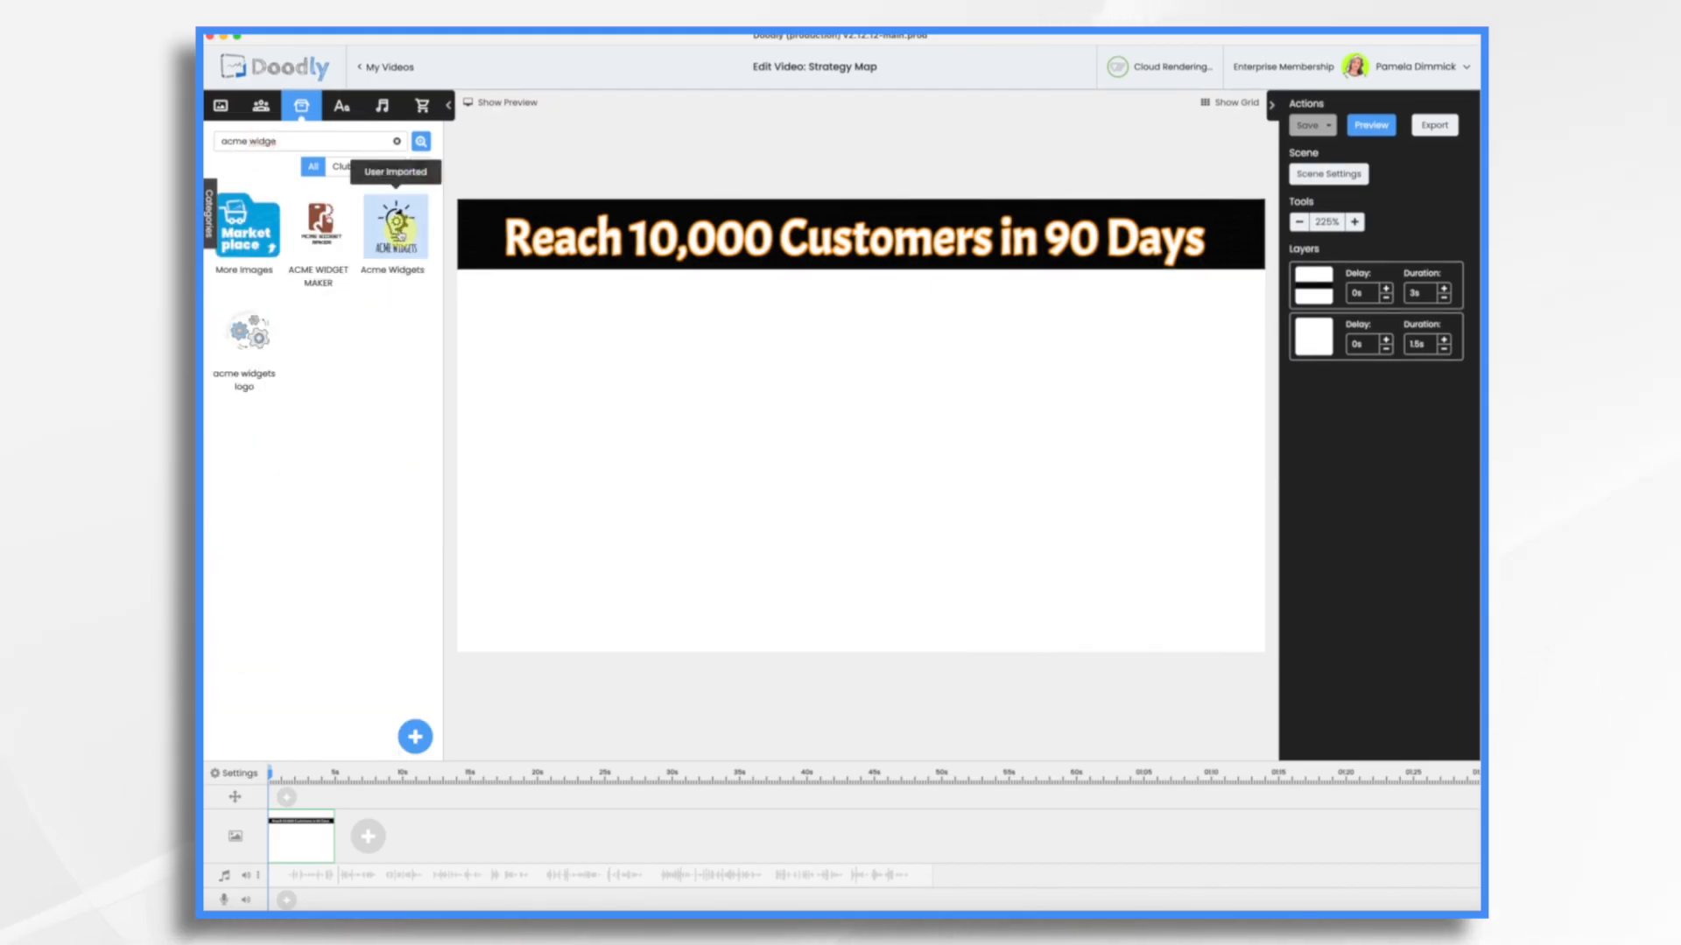
{"action": "left_click_drag", "start_coordinate": [396, 226], "coordinate": [547, 569]}
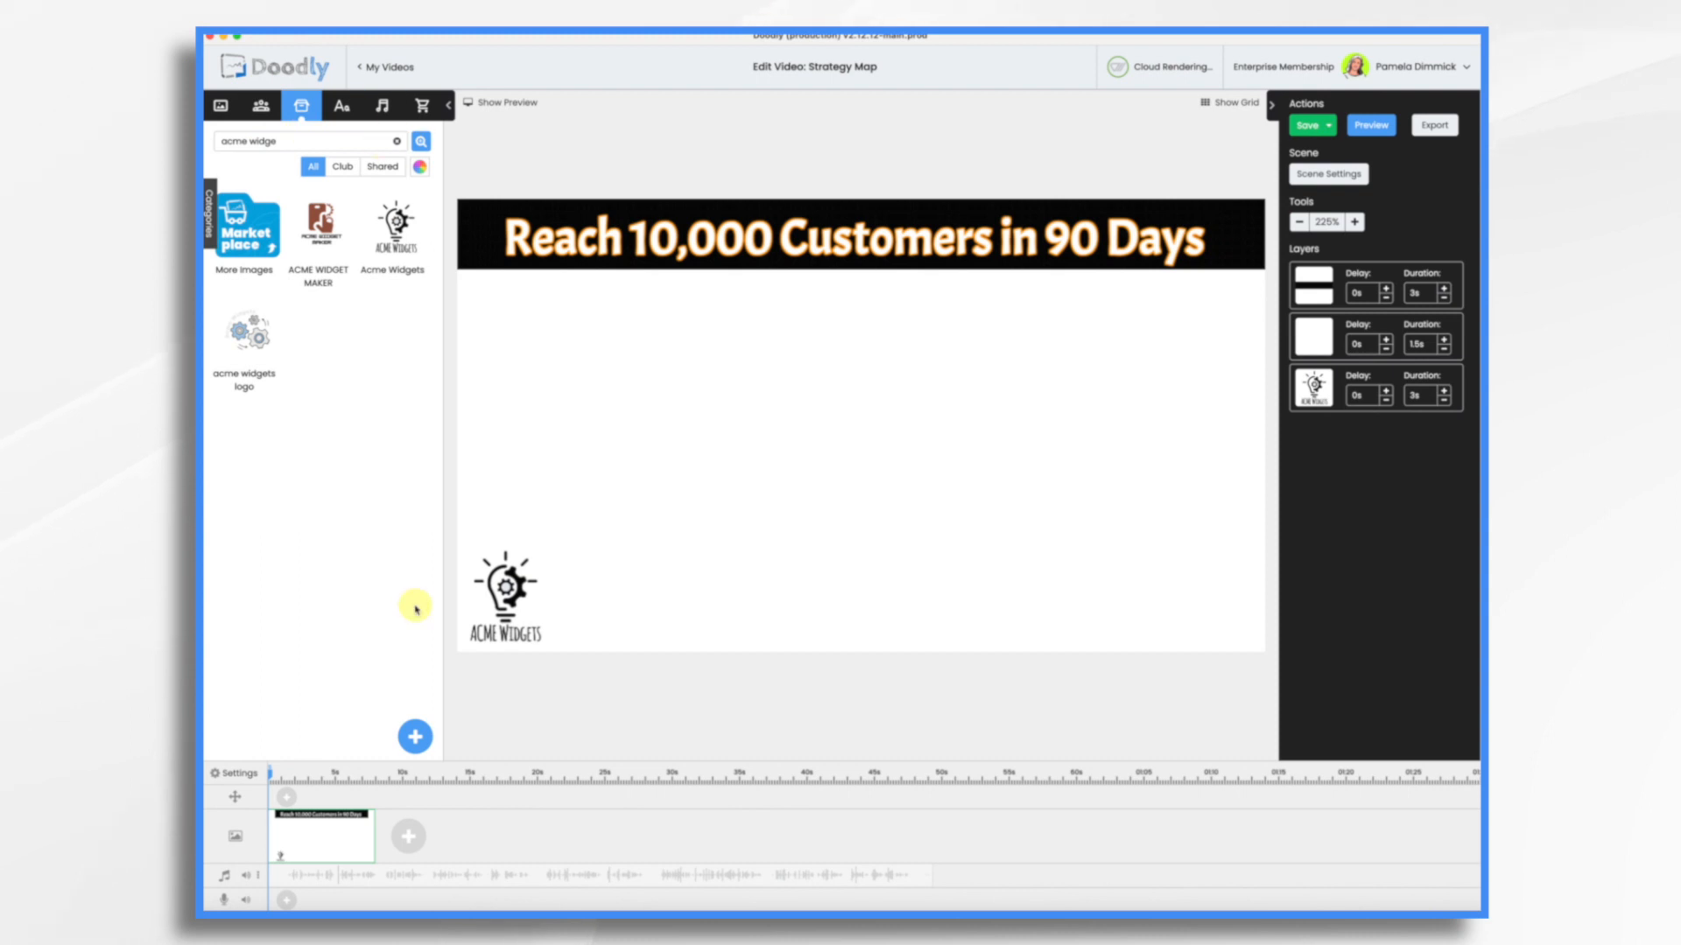
Import the calendar image file as a new prop titled "Blank Calendar".
{"action": "left_click", "coordinate": [417, 738]}
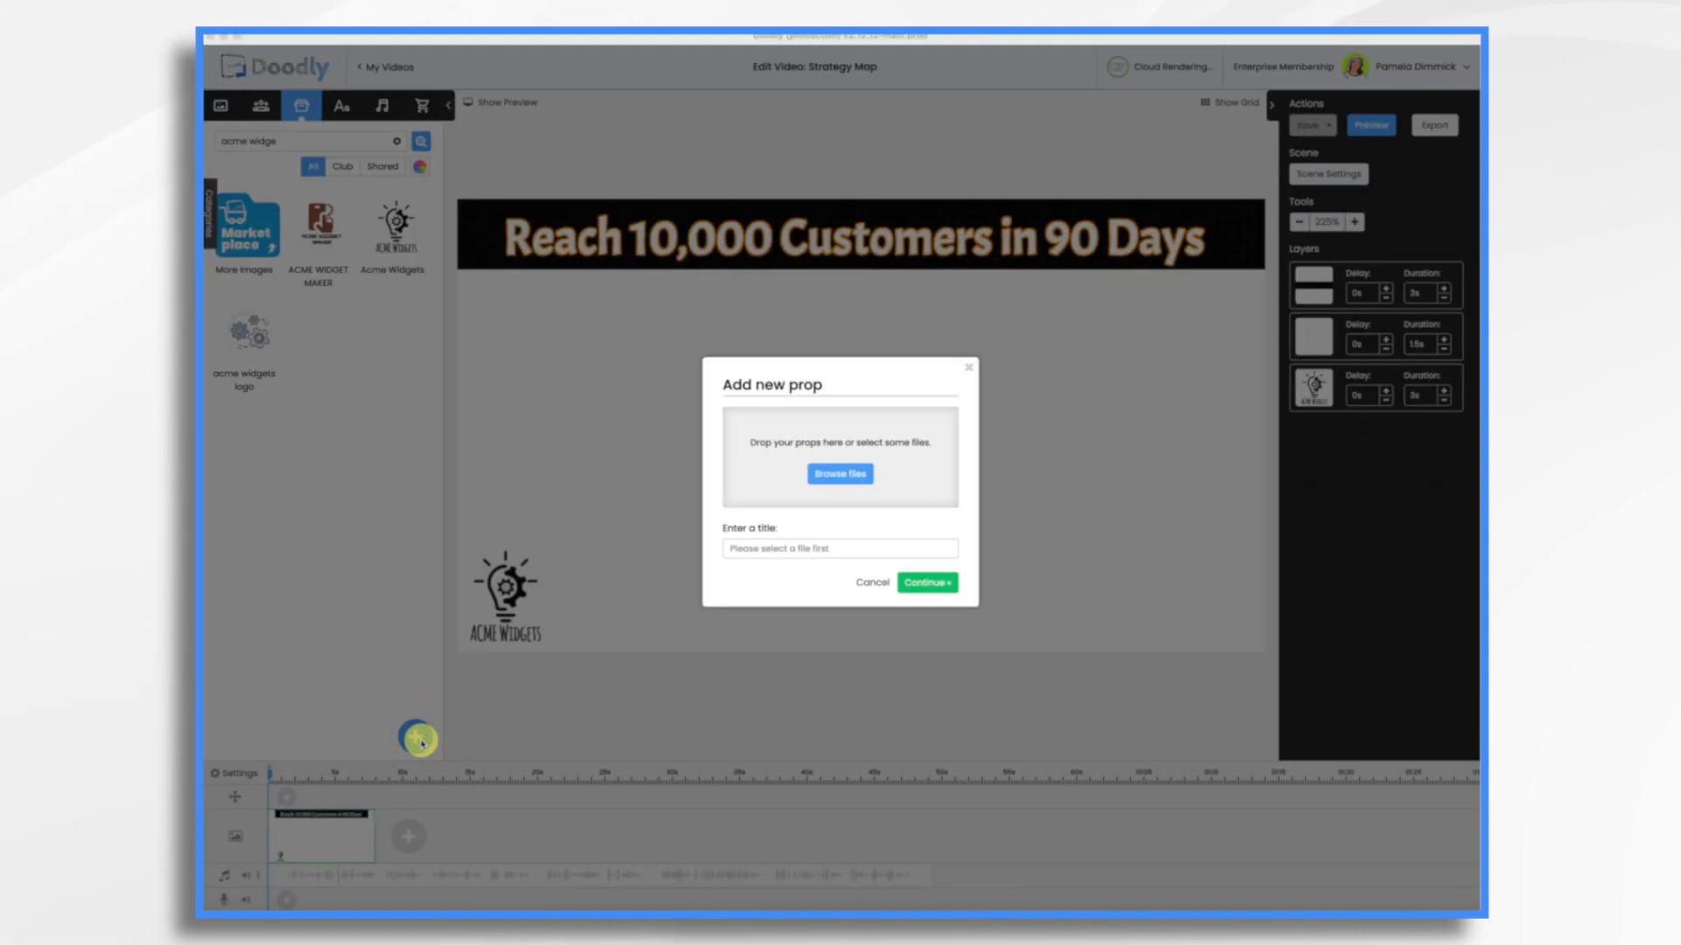
{"action": "key", "text": "super+Tab"}
{"action": "mouse_move", "coordinate": [768, 282]}
{"action": "left_mouse_down"}
{"action": "mouse_move", "coordinate": [792, 297]}
{"action": "mouse_move", "coordinate": [809, 448]}
{"action": "mouse_move", "coordinate": [836, 478]}
{"action": "left_mouse_up"}
{"action": "key", "text": "super+Tab"}
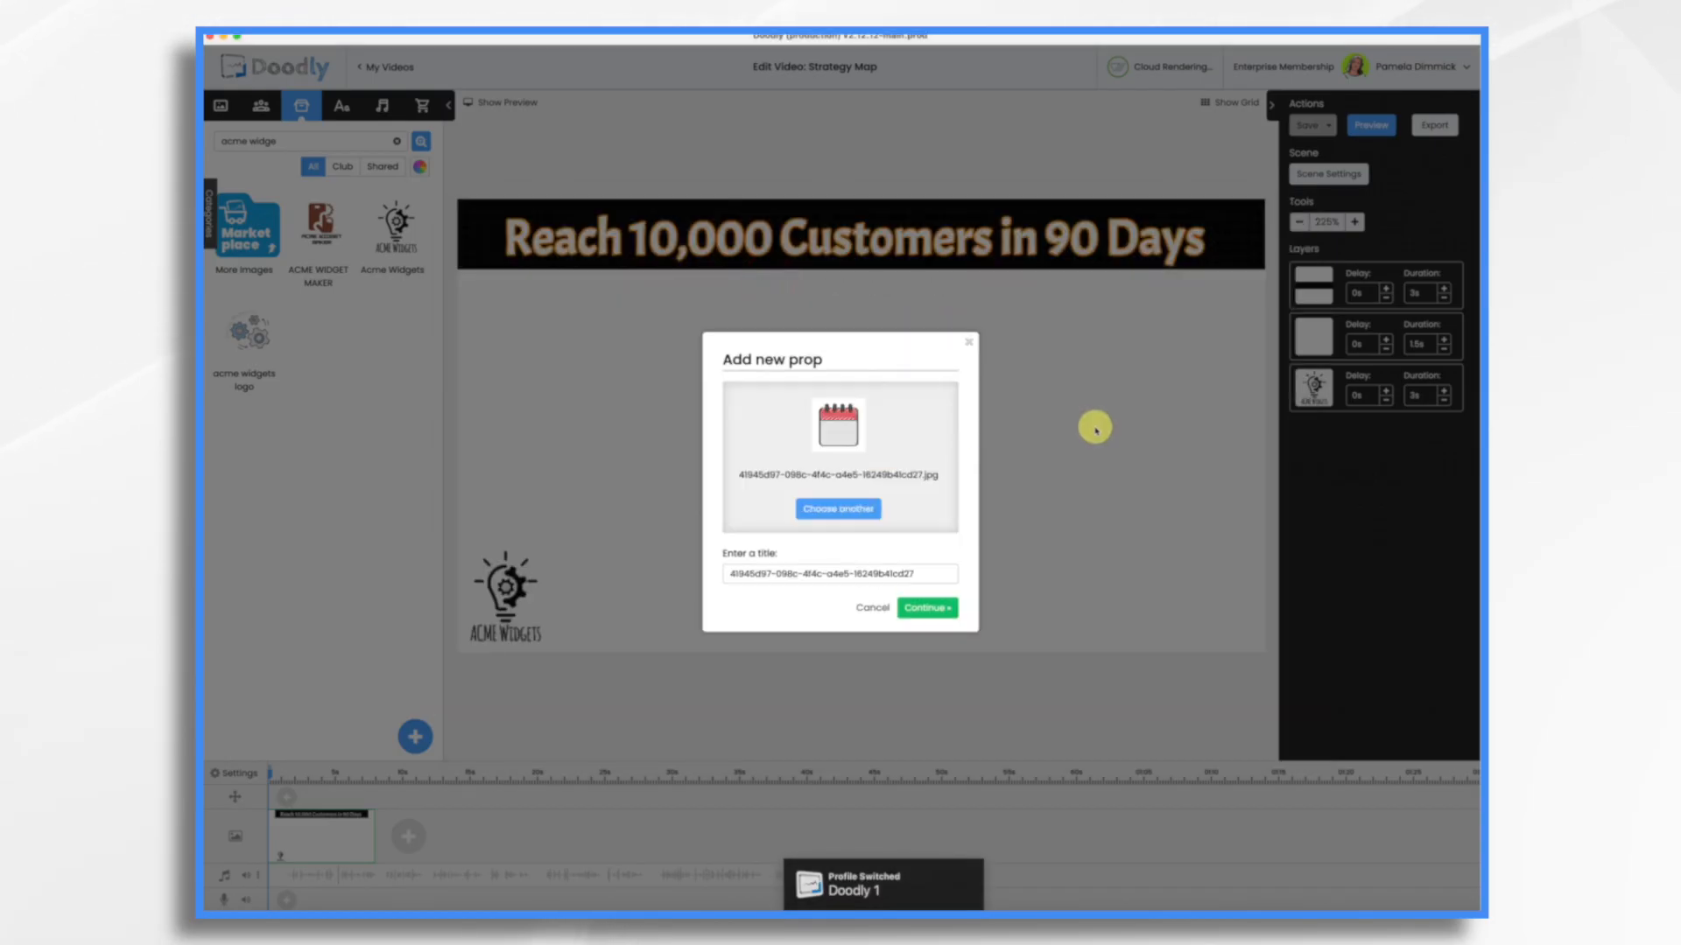
{"action": "triple_click", "coordinate": [925, 572]}
{"action": "type", "text": "Basic Calendar"}
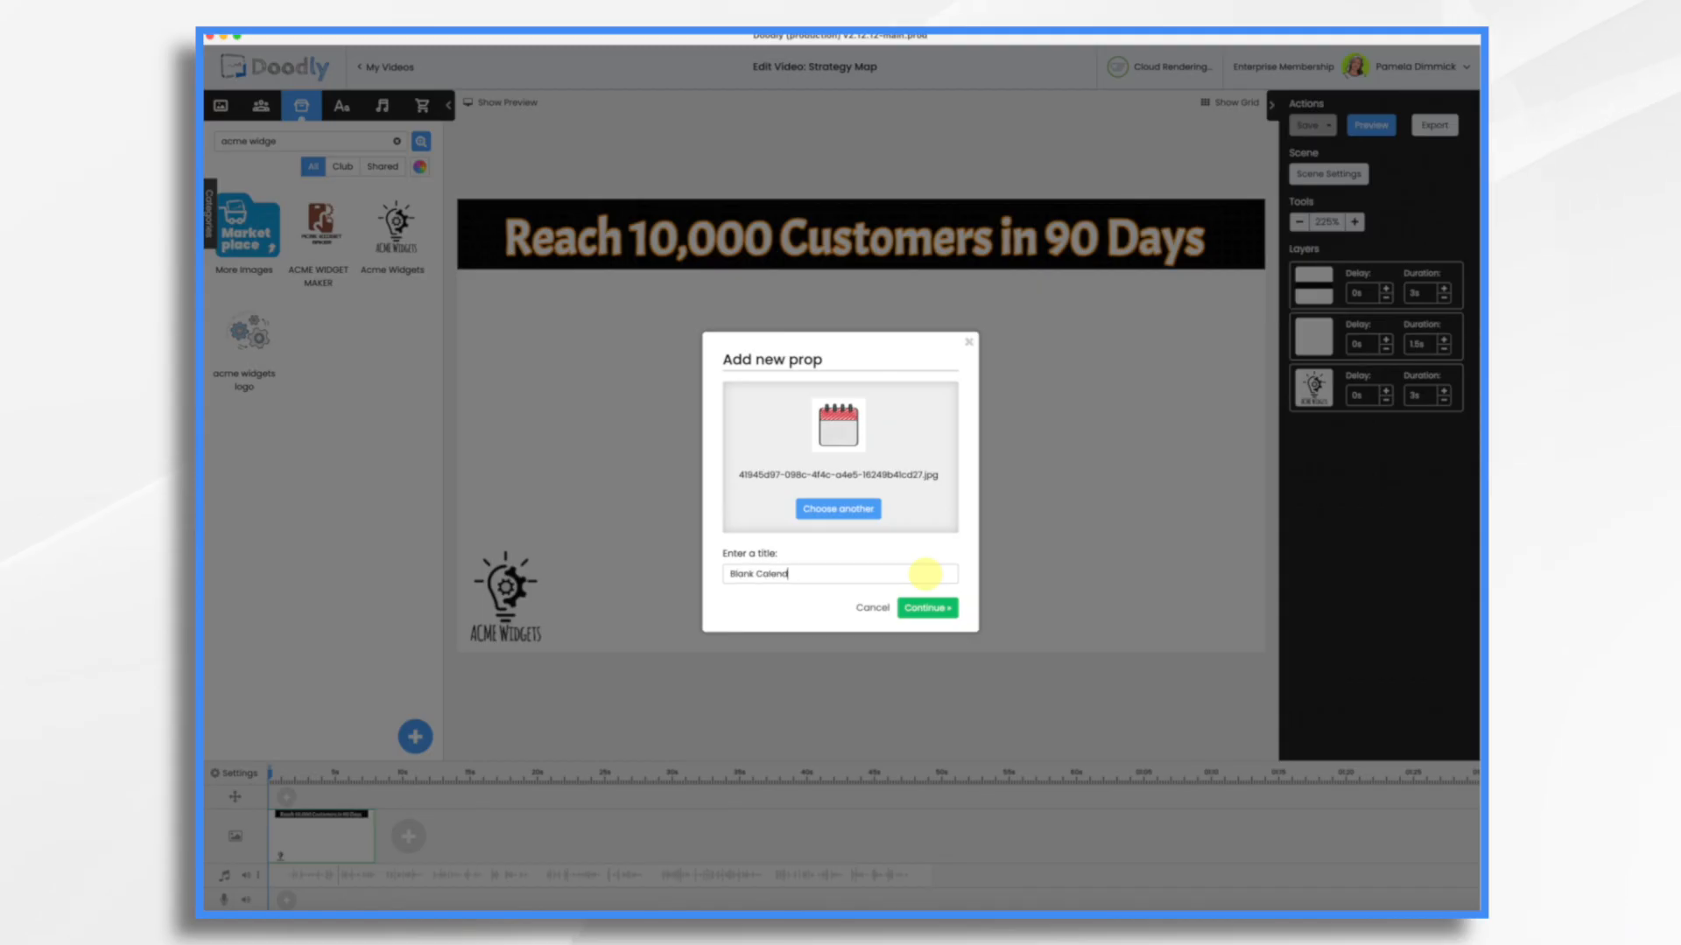
{"action": "left_click", "coordinate": [927, 607]}
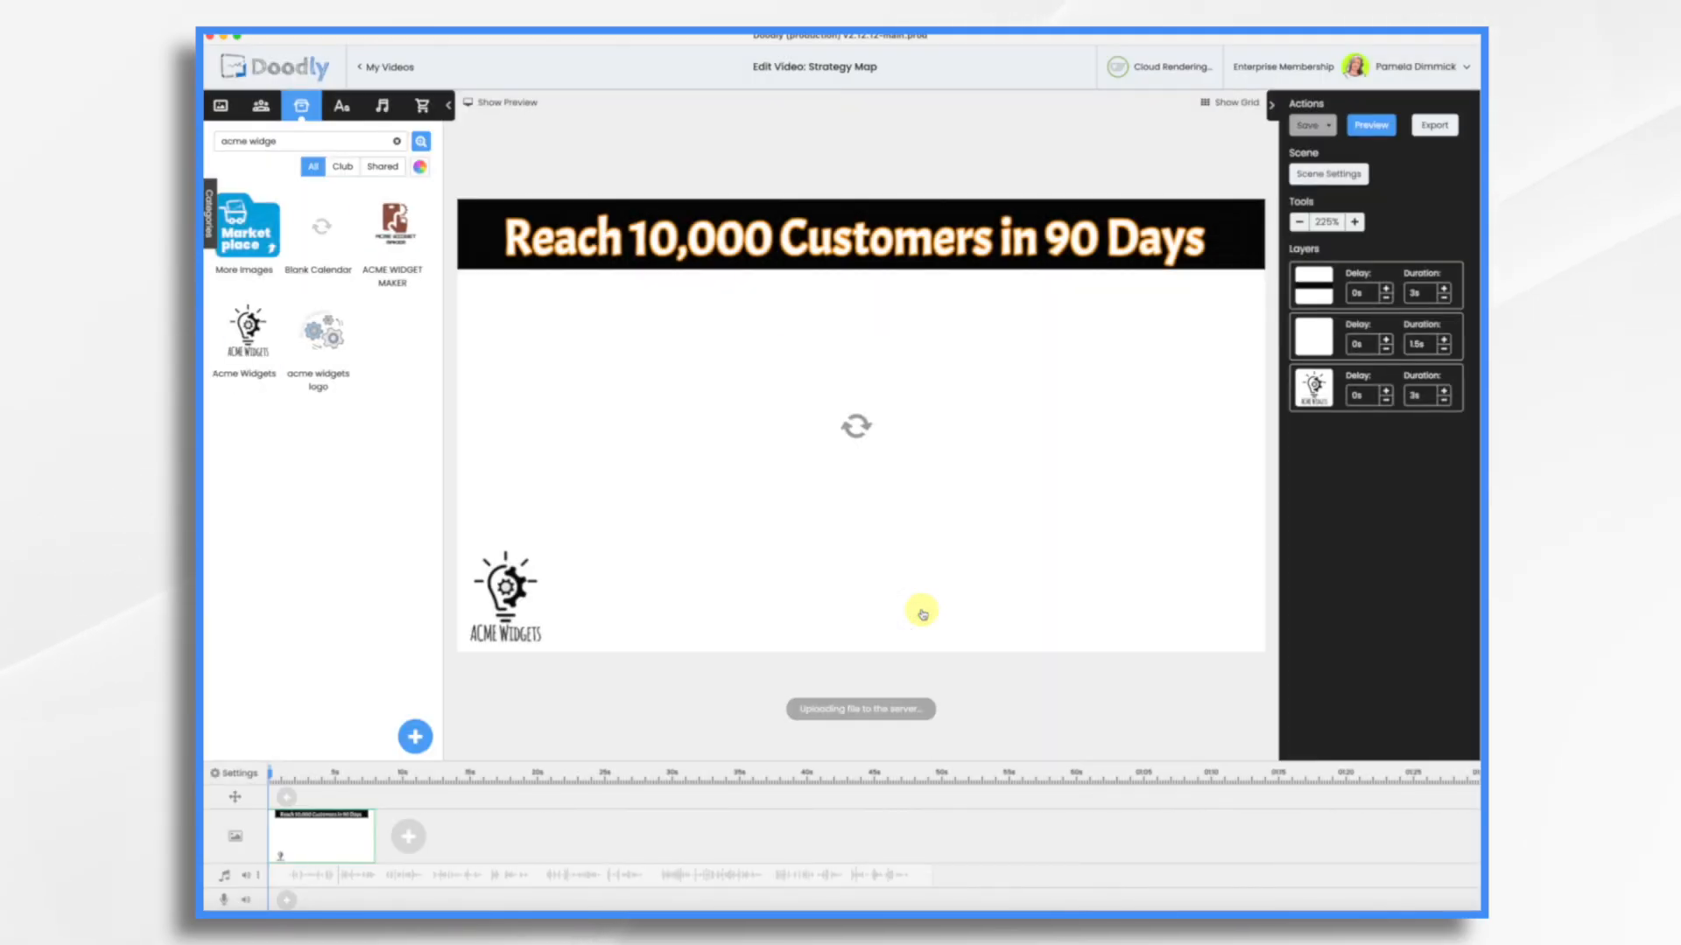
Add the Acme-Regular texts "September" on the calendar's red header and a large "15" below it.
{"action": "left_click", "coordinate": [342, 104]}
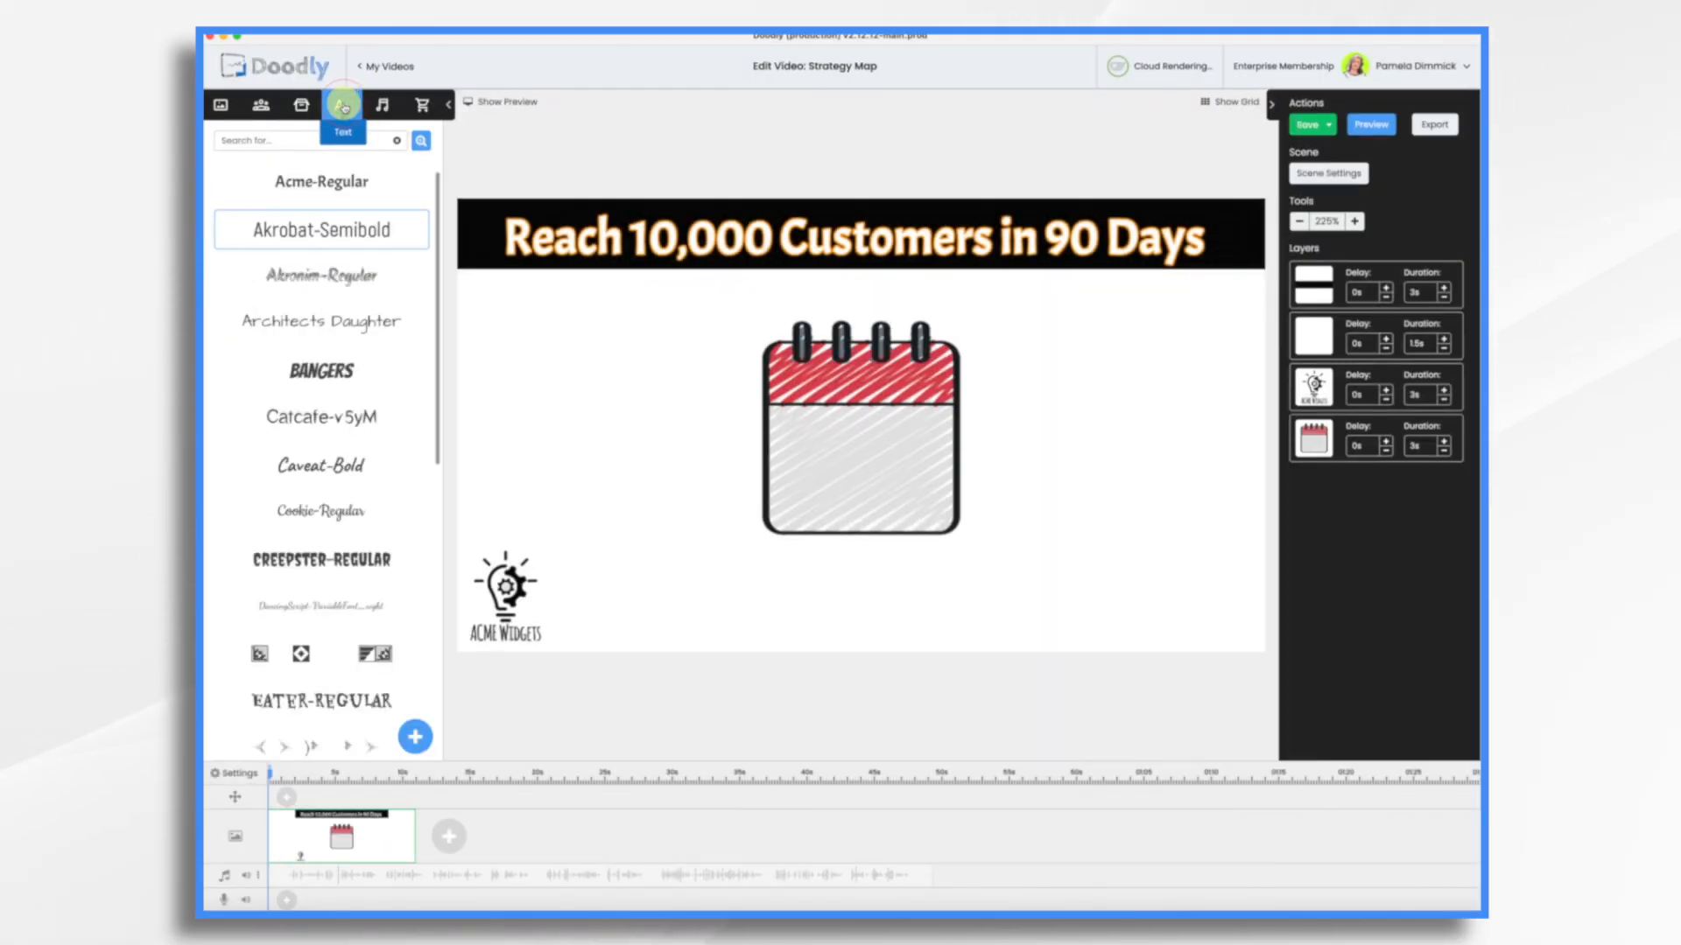
{"action": "left_click_drag", "start_coordinate": [322, 184], "coordinate": [910, 444]}
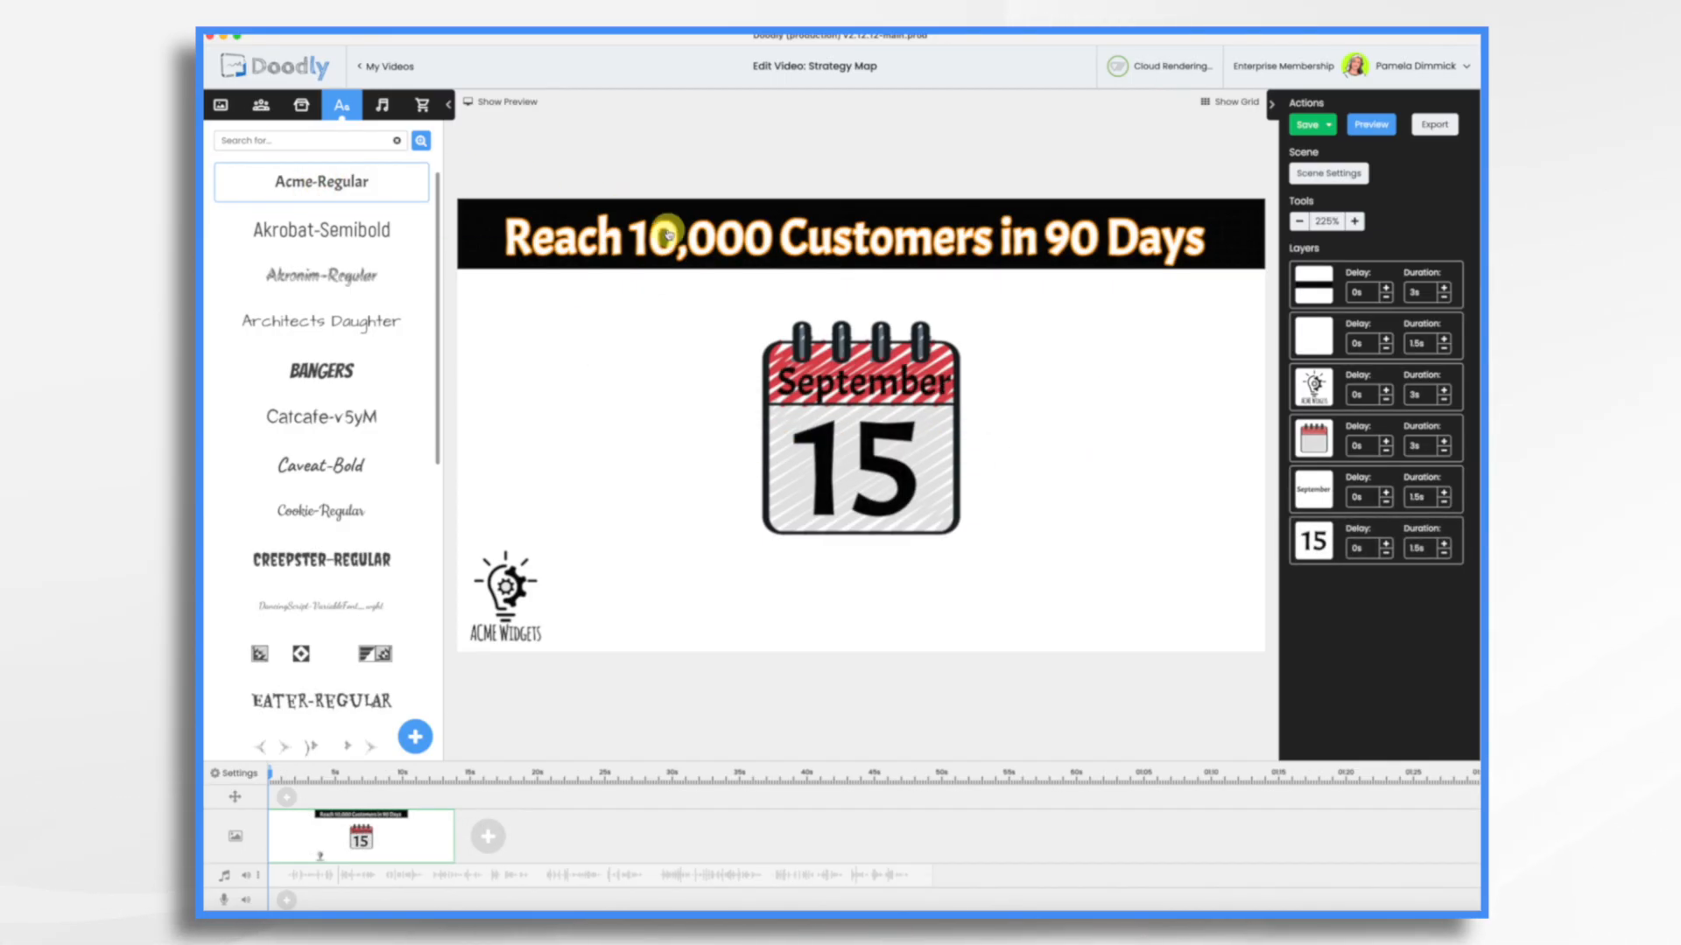
Search the props for "Arrow" and fit the Curved Arrow Left prop so it curves from the heading down to the calendar.
{"action": "left_click", "coordinate": [303, 106]}
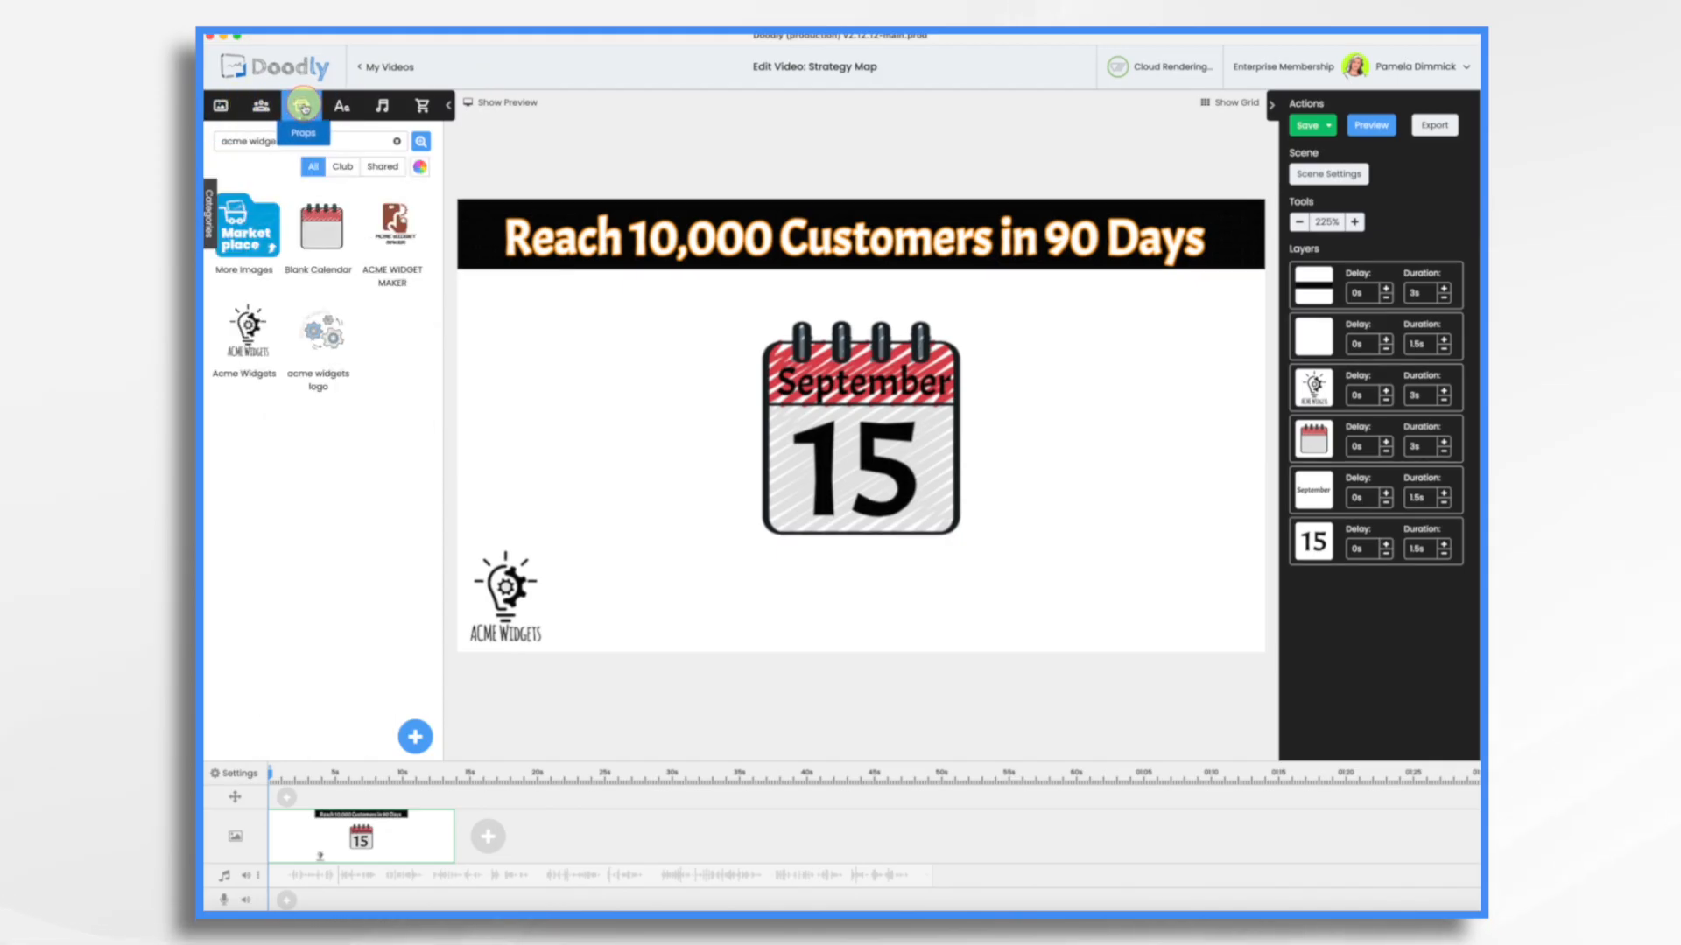
{"action": "left_click", "coordinate": [327, 142]}
{"action": "type", "text": "Arrow"}
{"action": "key", "text": "Return"}
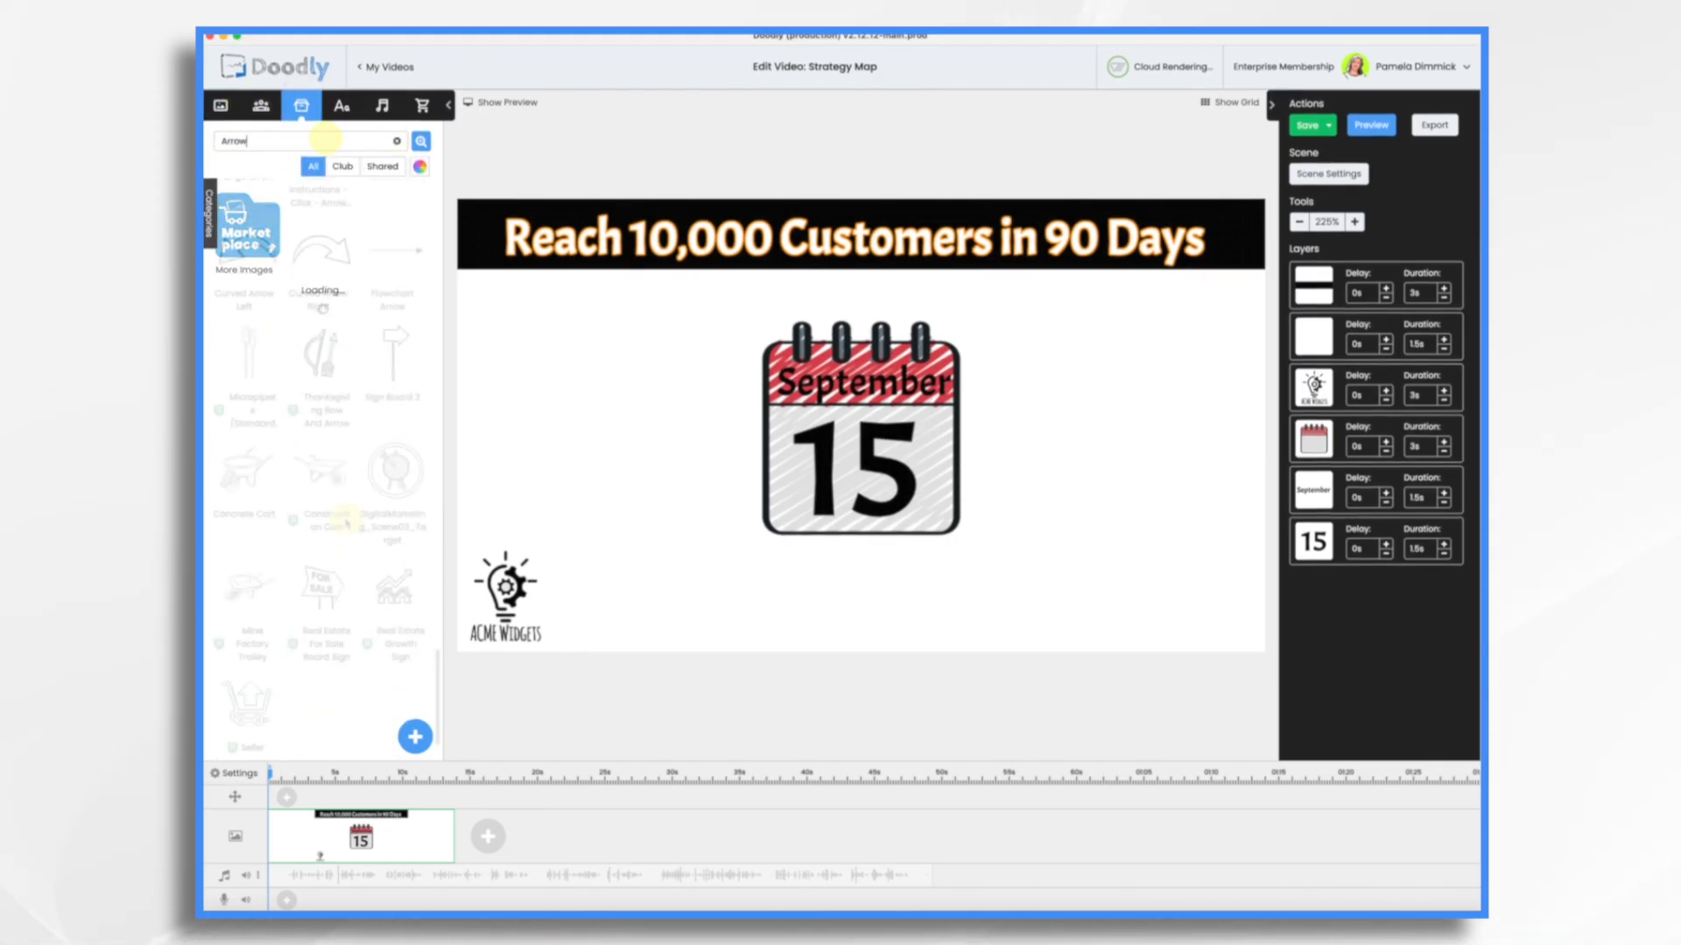
{"action": "left_click_drag", "start_coordinate": [249, 249], "coordinate": [753, 320]}
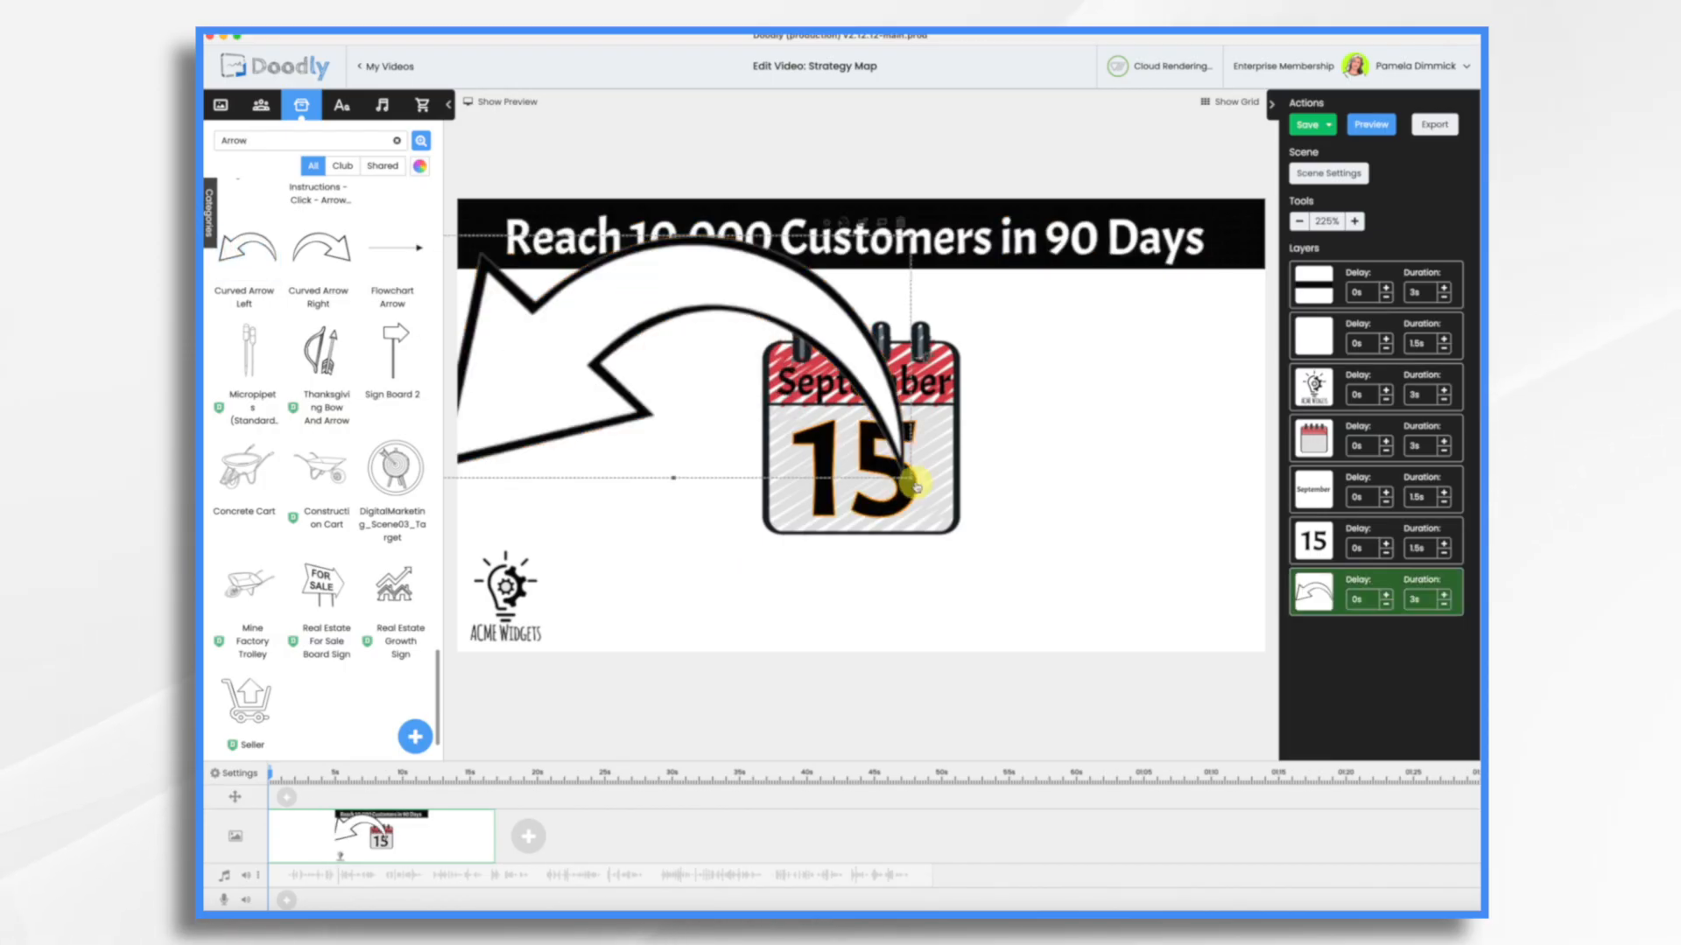
{"action": "left_click_drag", "start_coordinate": [862, 352], "coordinate": [693, 384]}
Enlarge the calendar together with its "September" and "15" texts, and position the group beside the arrow's tip.
{"action": "left_click", "coordinate": [1313, 438]}
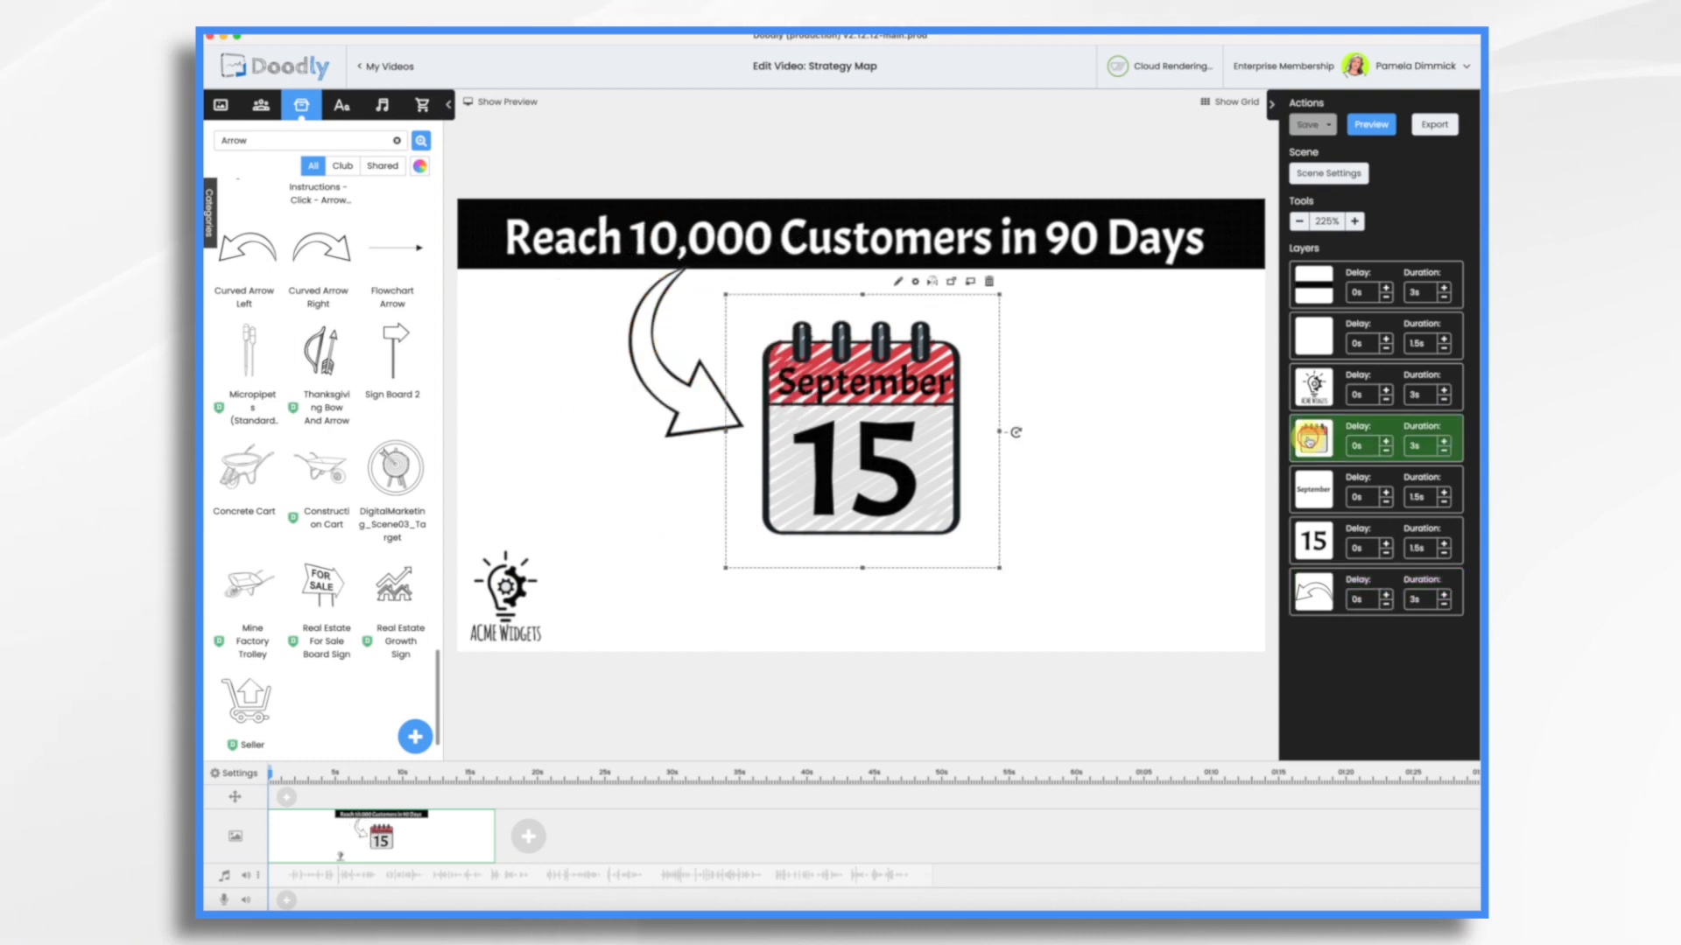
{"action": "left_click", "coordinate": [1317, 491], "text": "shift"}
{"action": "left_click", "coordinate": [1332, 548], "text": "shift"}
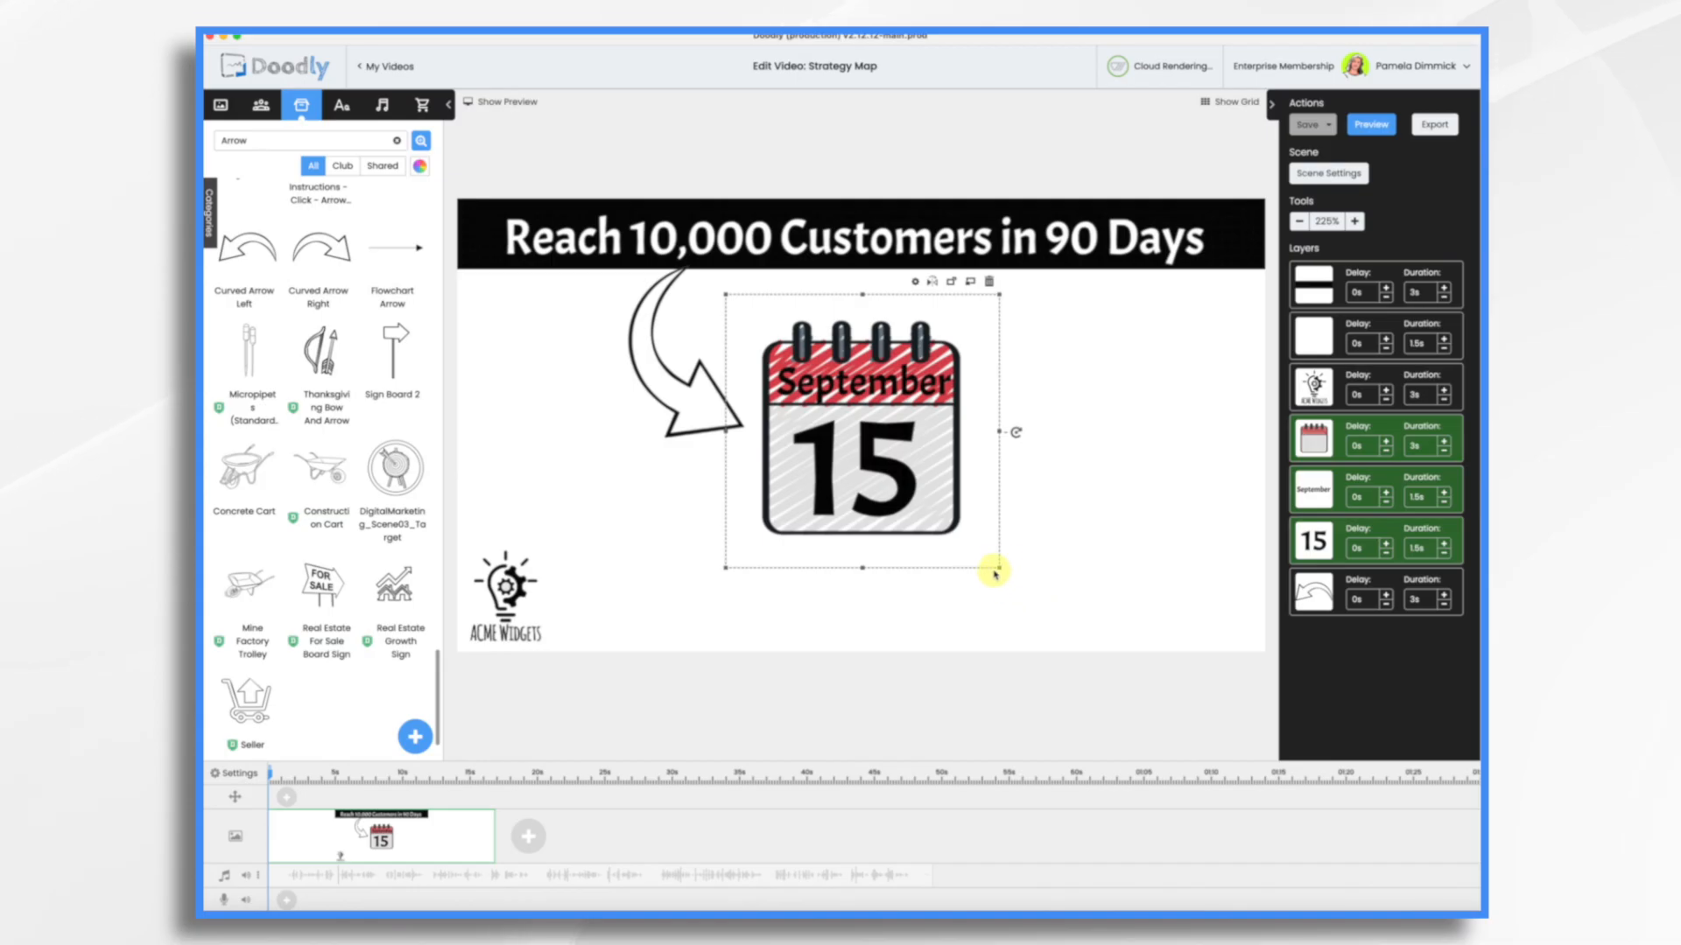
{"action": "left_click_drag", "start_coordinate": [999, 570], "coordinate": [1104, 676]}
{"action": "left_click_drag", "start_coordinate": [939, 529], "coordinate": [917, 504]}
{"action": "left_click", "coordinate": [638, 194]}
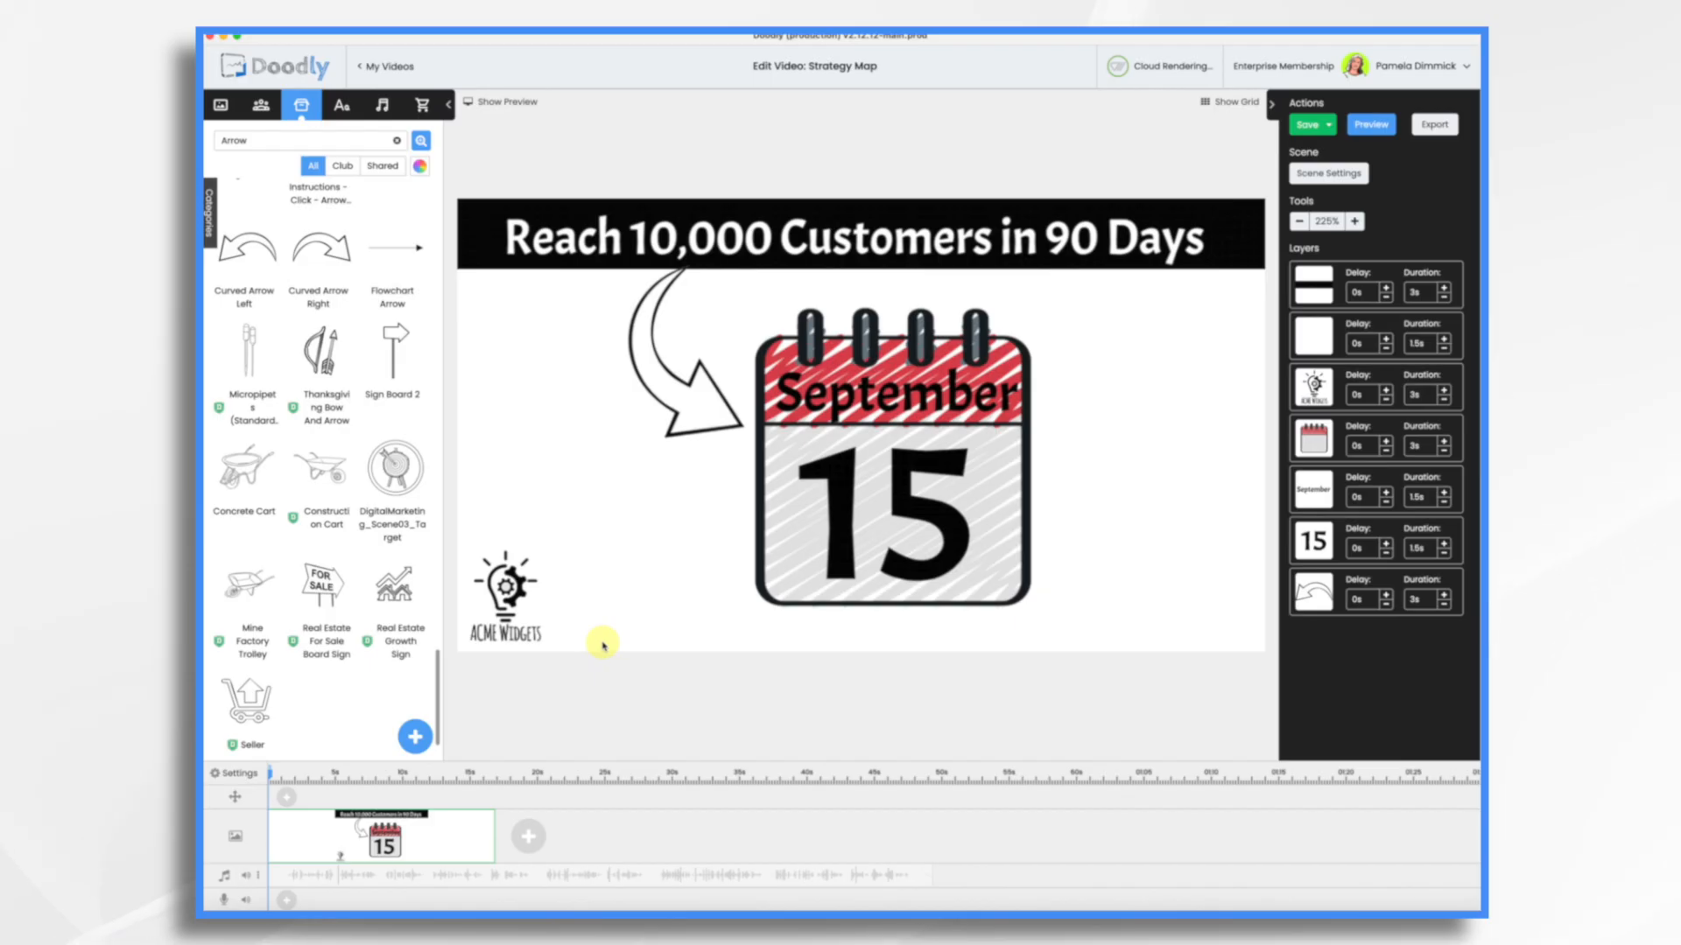
Preview the video and set the black rectangle layer's duration to 0s.
{"action": "left_click", "coordinate": [1374, 125]}
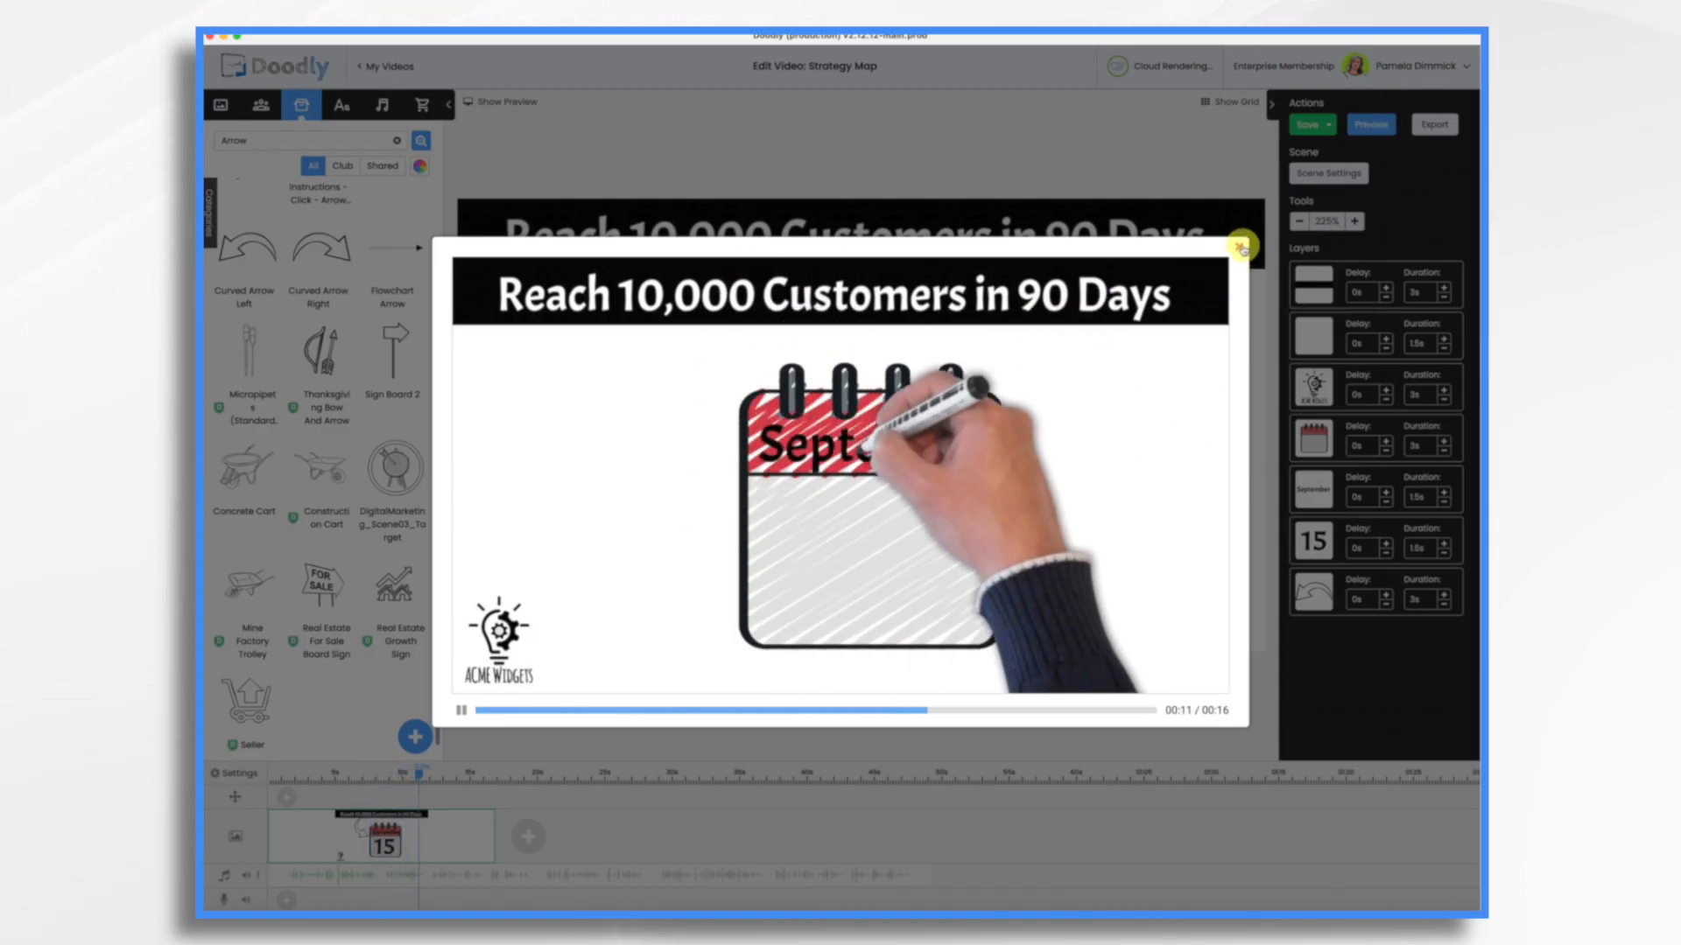
{"action": "left_click", "coordinate": [1240, 248]}
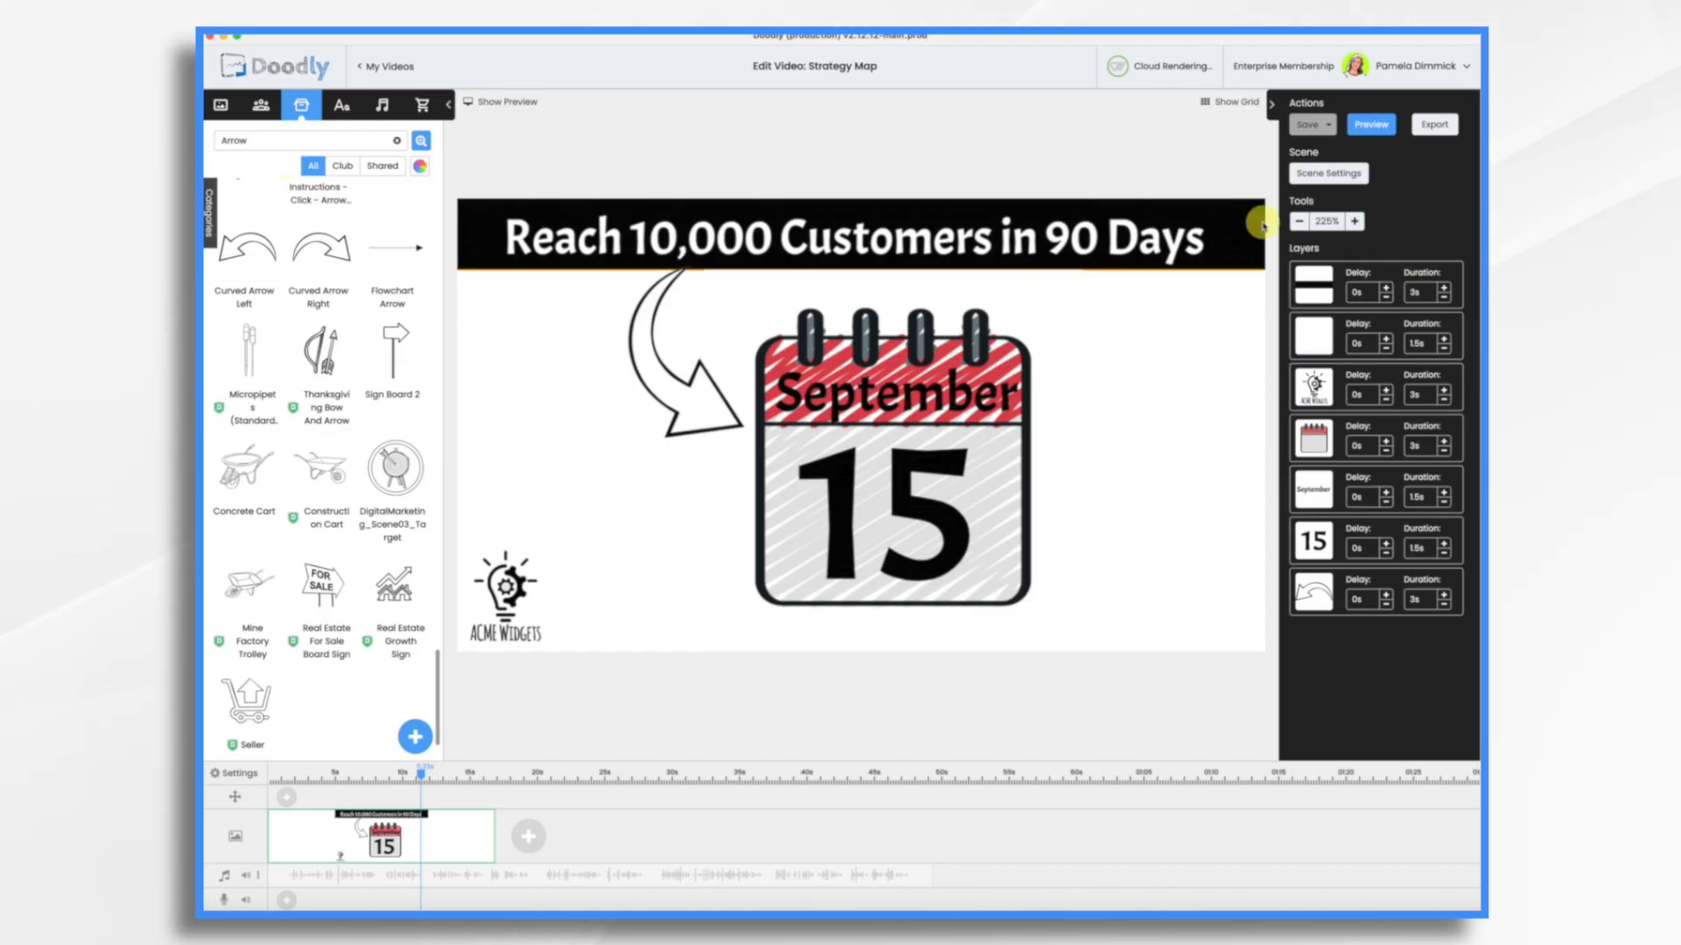
{"action": "left_click", "coordinate": [1327, 289]}
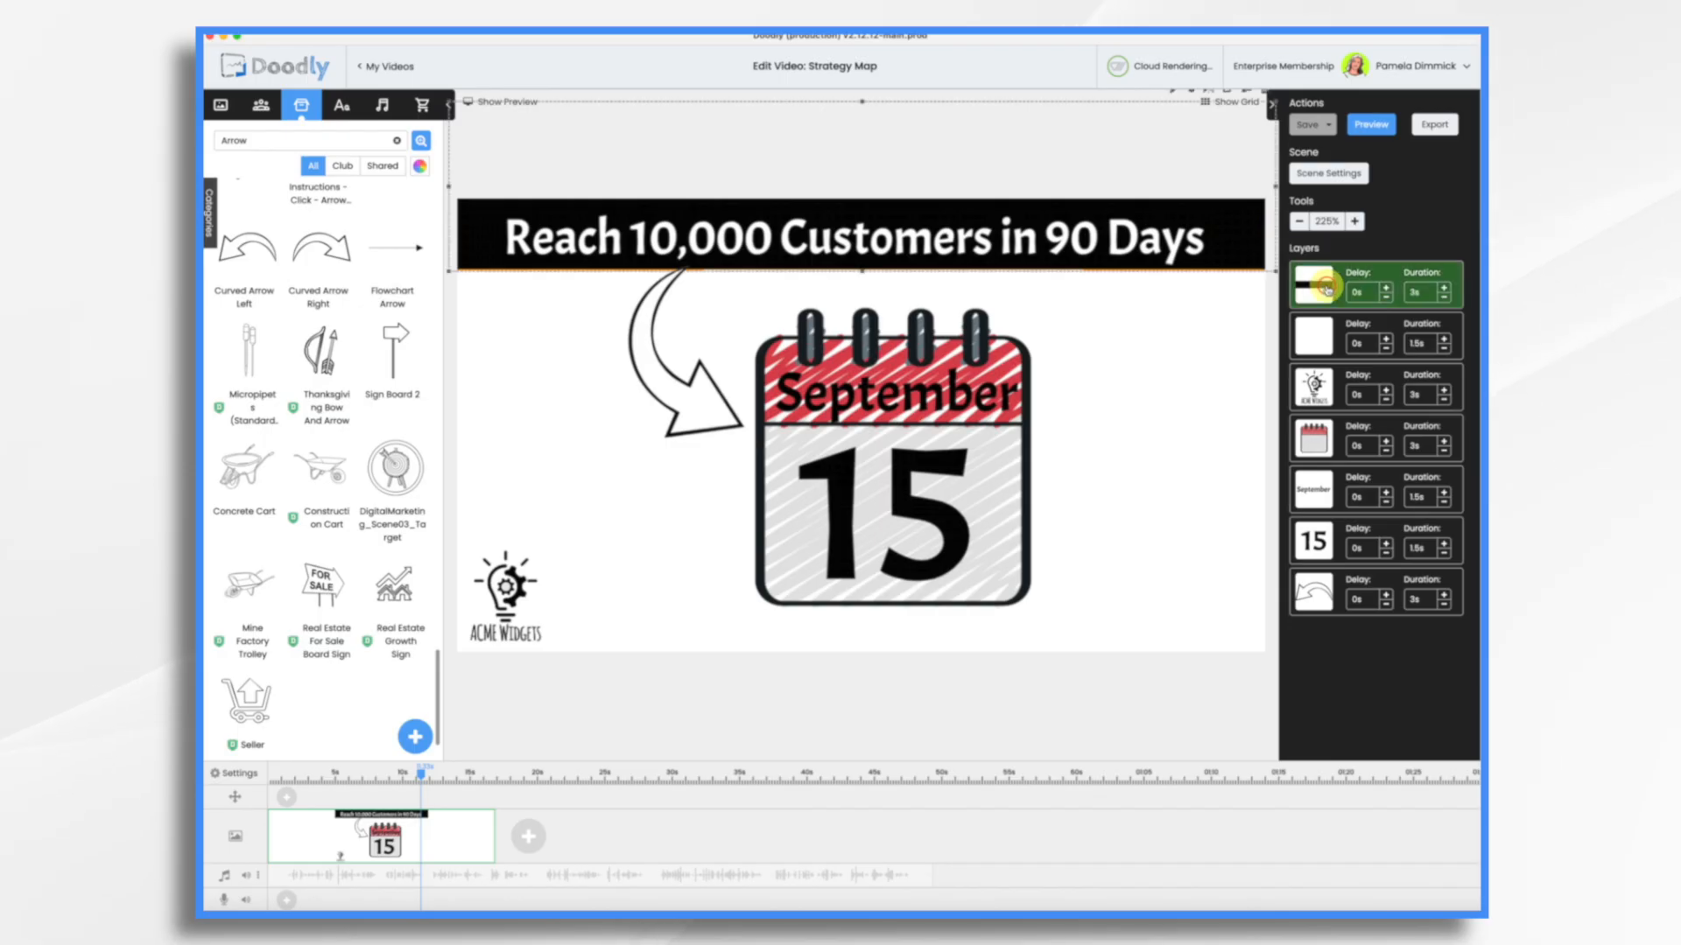
{"action": "left_click", "coordinate": [1444, 297]}
{"action": "left_click", "coordinate": [1444, 298]}
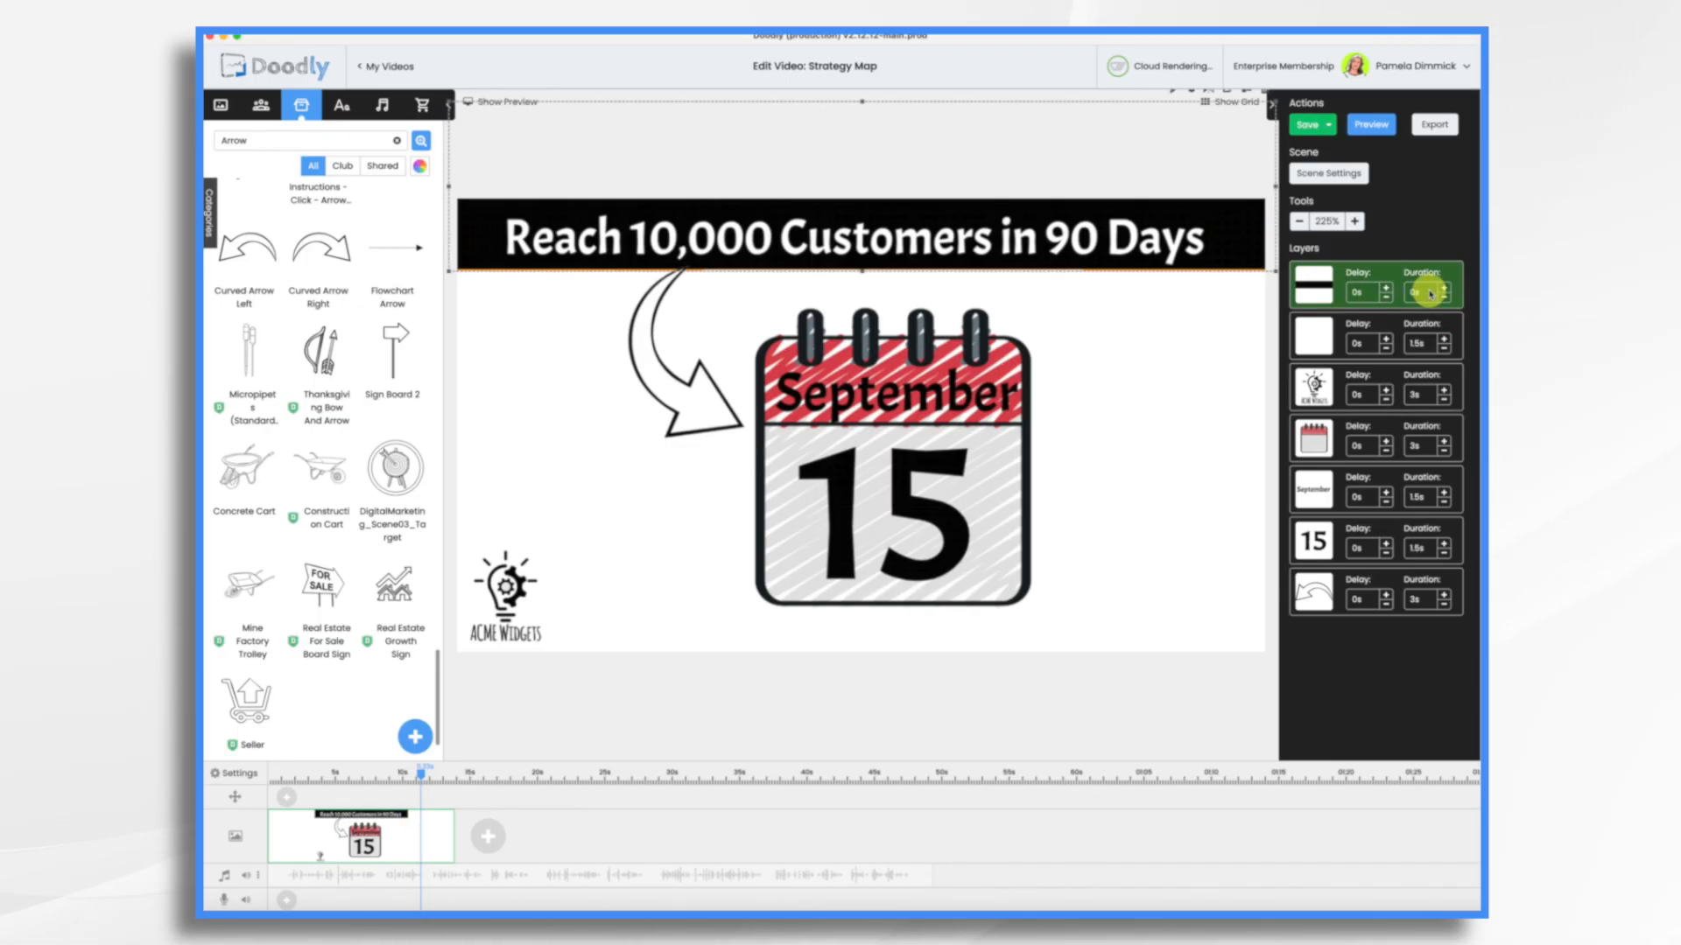
Move the Acme Widgets logo layer ahead of the heading text layer in the layer order.
{"action": "left_click", "coordinate": [1316, 386]}
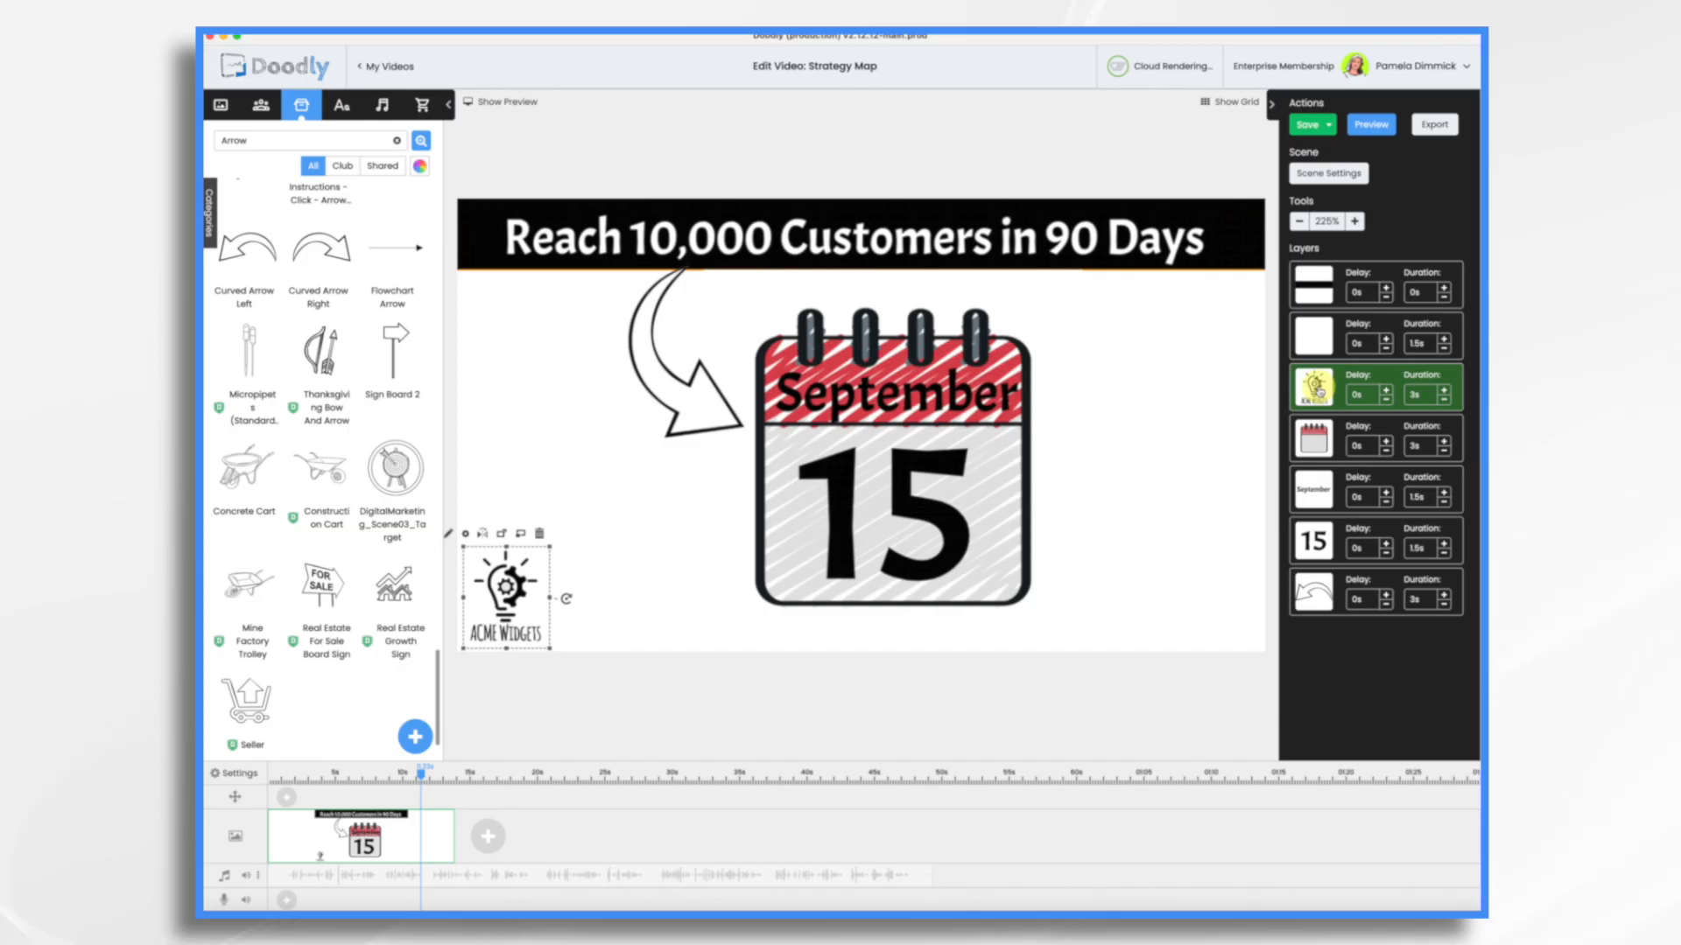
{"action": "left_click_drag", "start_coordinate": [1319, 385], "coordinate": [1318, 333]}
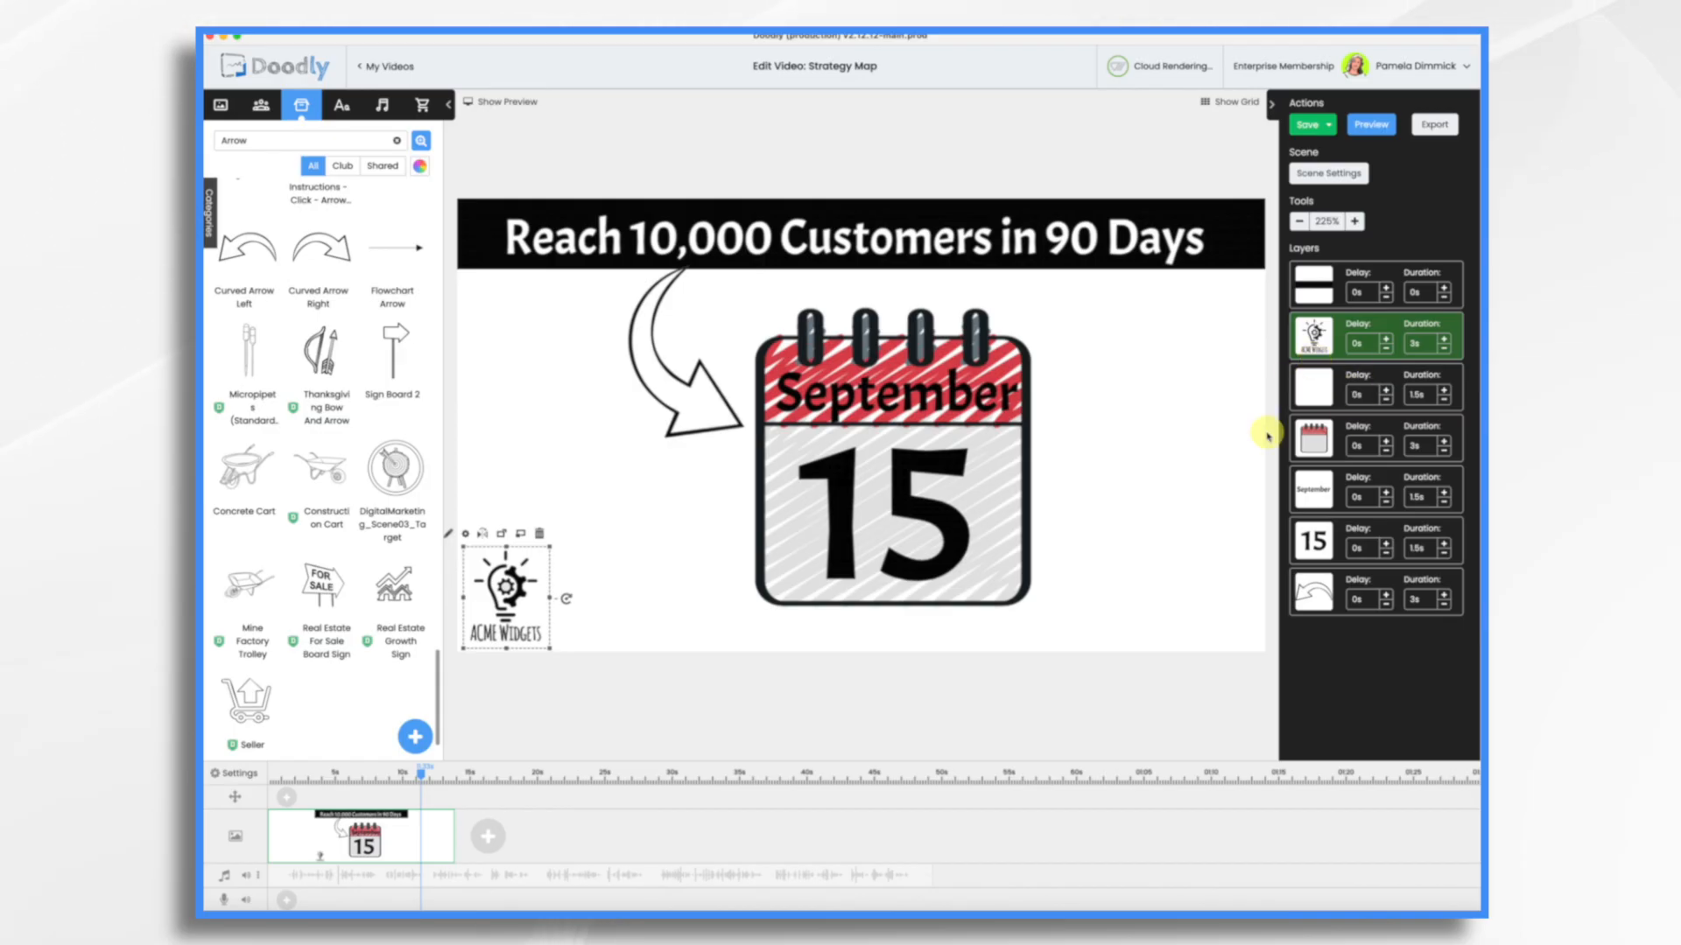
Set the Blank Calendar asset's reveal mode to Fade and save it back to the scene.
{"action": "left_click", "coordinate": [984, 357]}
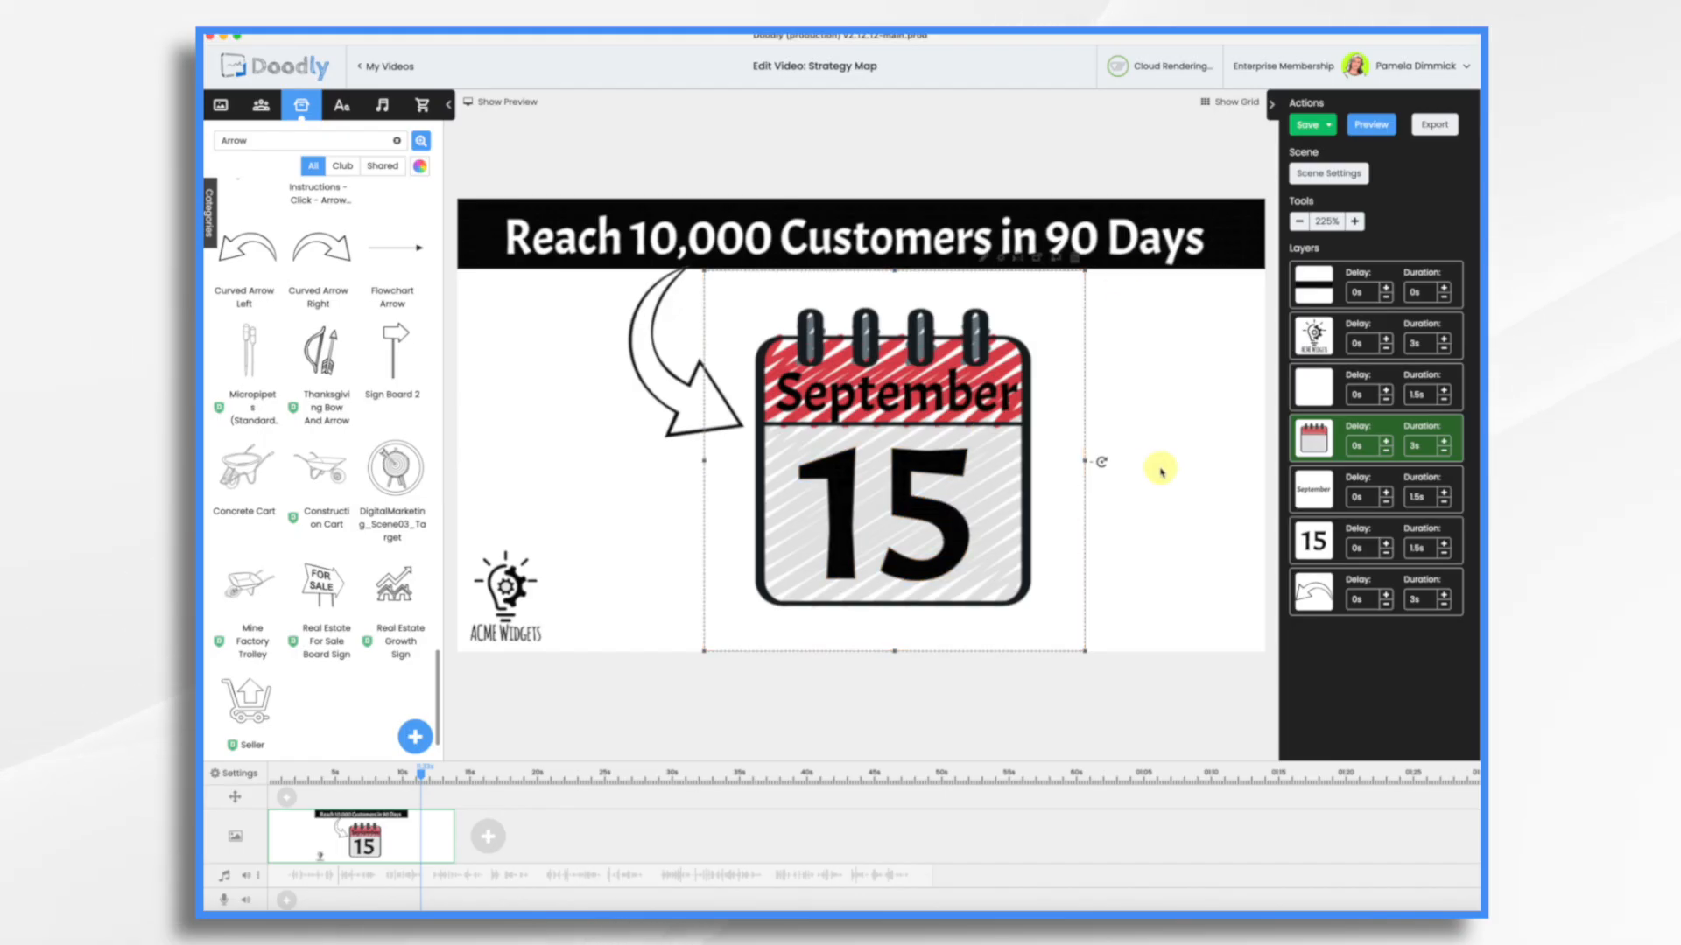
{"action": "left_click", "coordinate": [984, 260]}
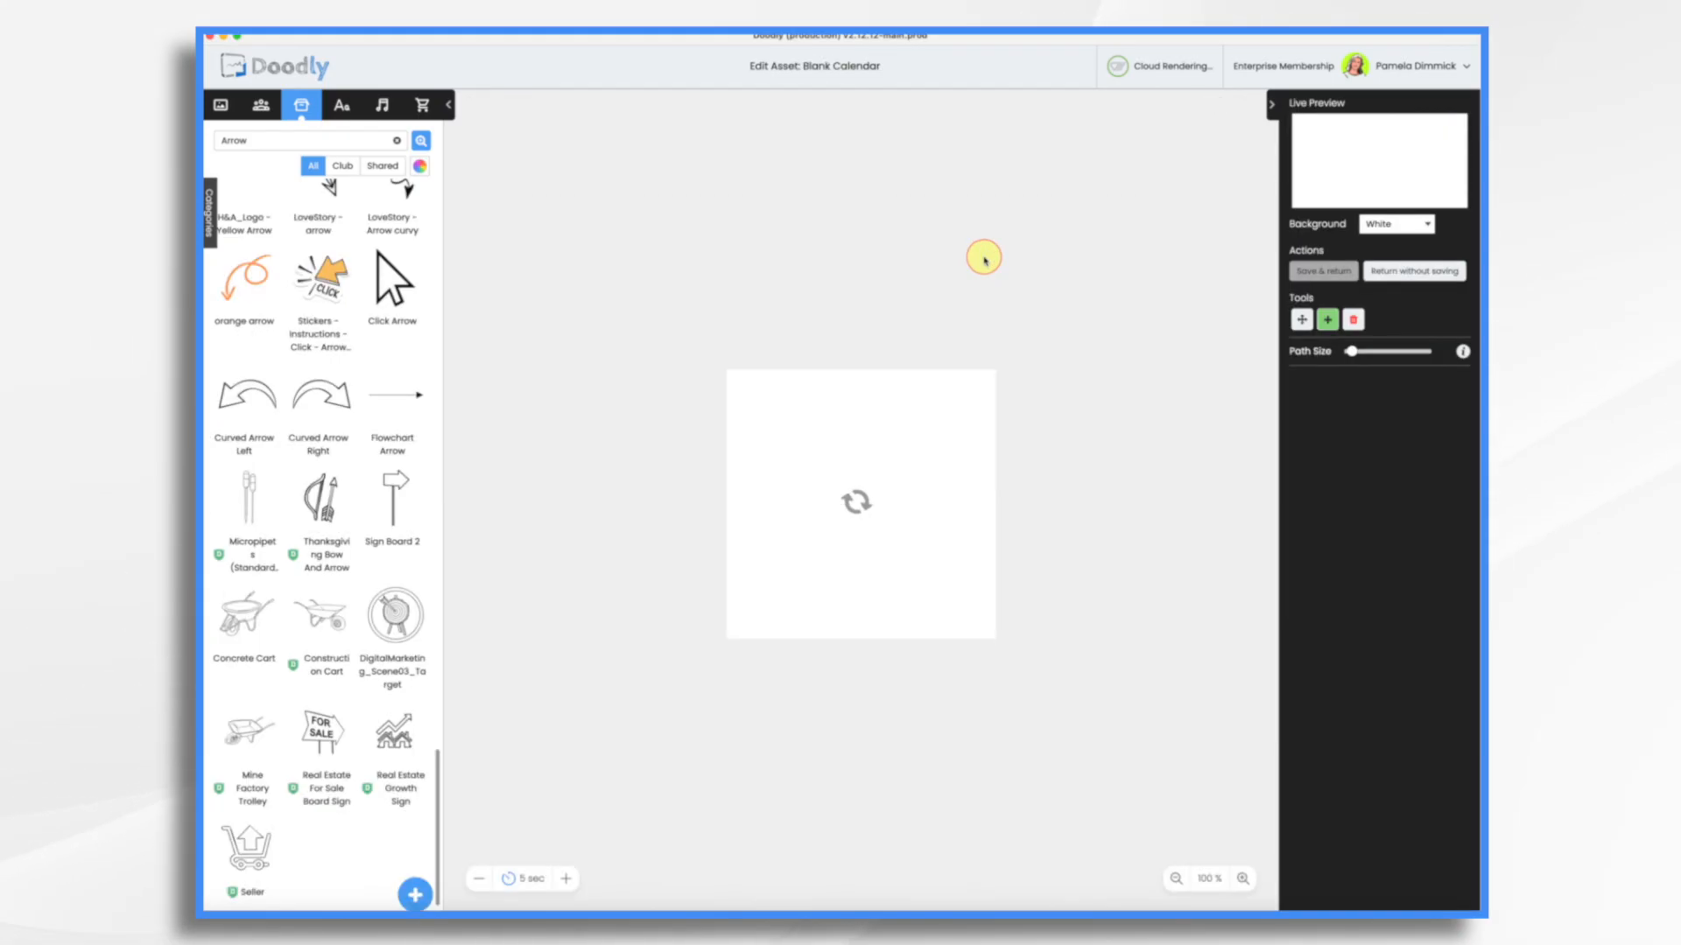
{"action": "left_click", "coordinate": [1444, 433]}
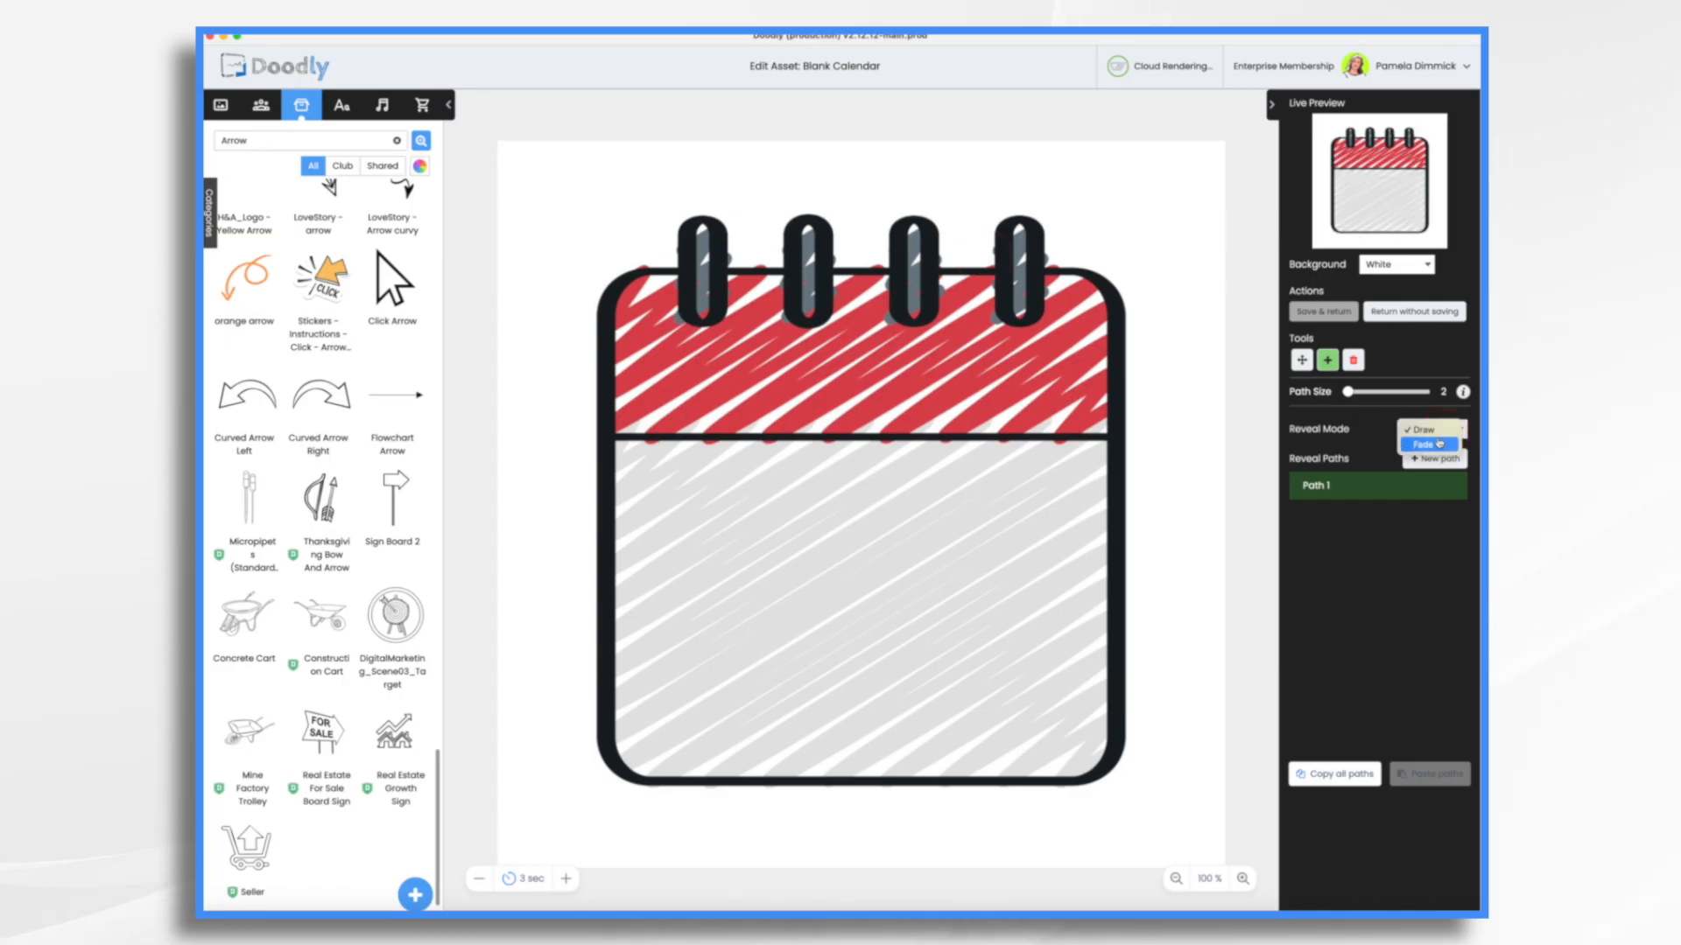
{"action": "left_click", "coordinate": [1438, 444]}
{"action": "left_click", "coordinate": [1324, 313]}
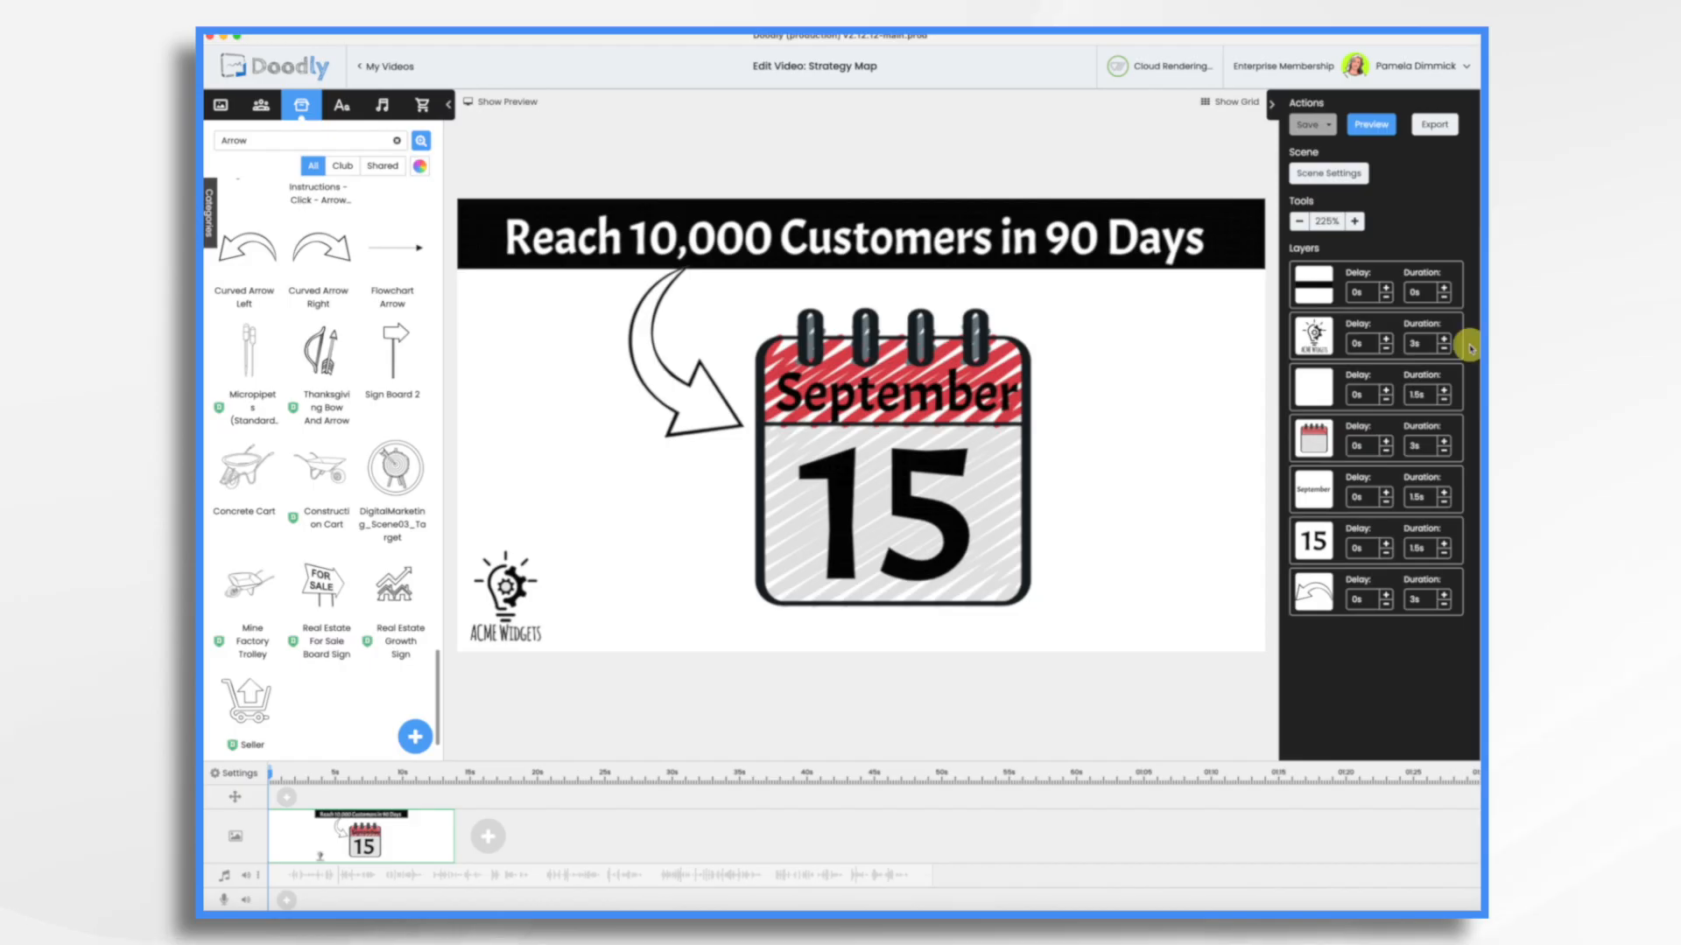
Set the Acme Widgets logo layer's duration to 2s and adjust the music track so its sound begins at the timeline's start.
{"action": "left_click", "coordinate": [1446, 349]}
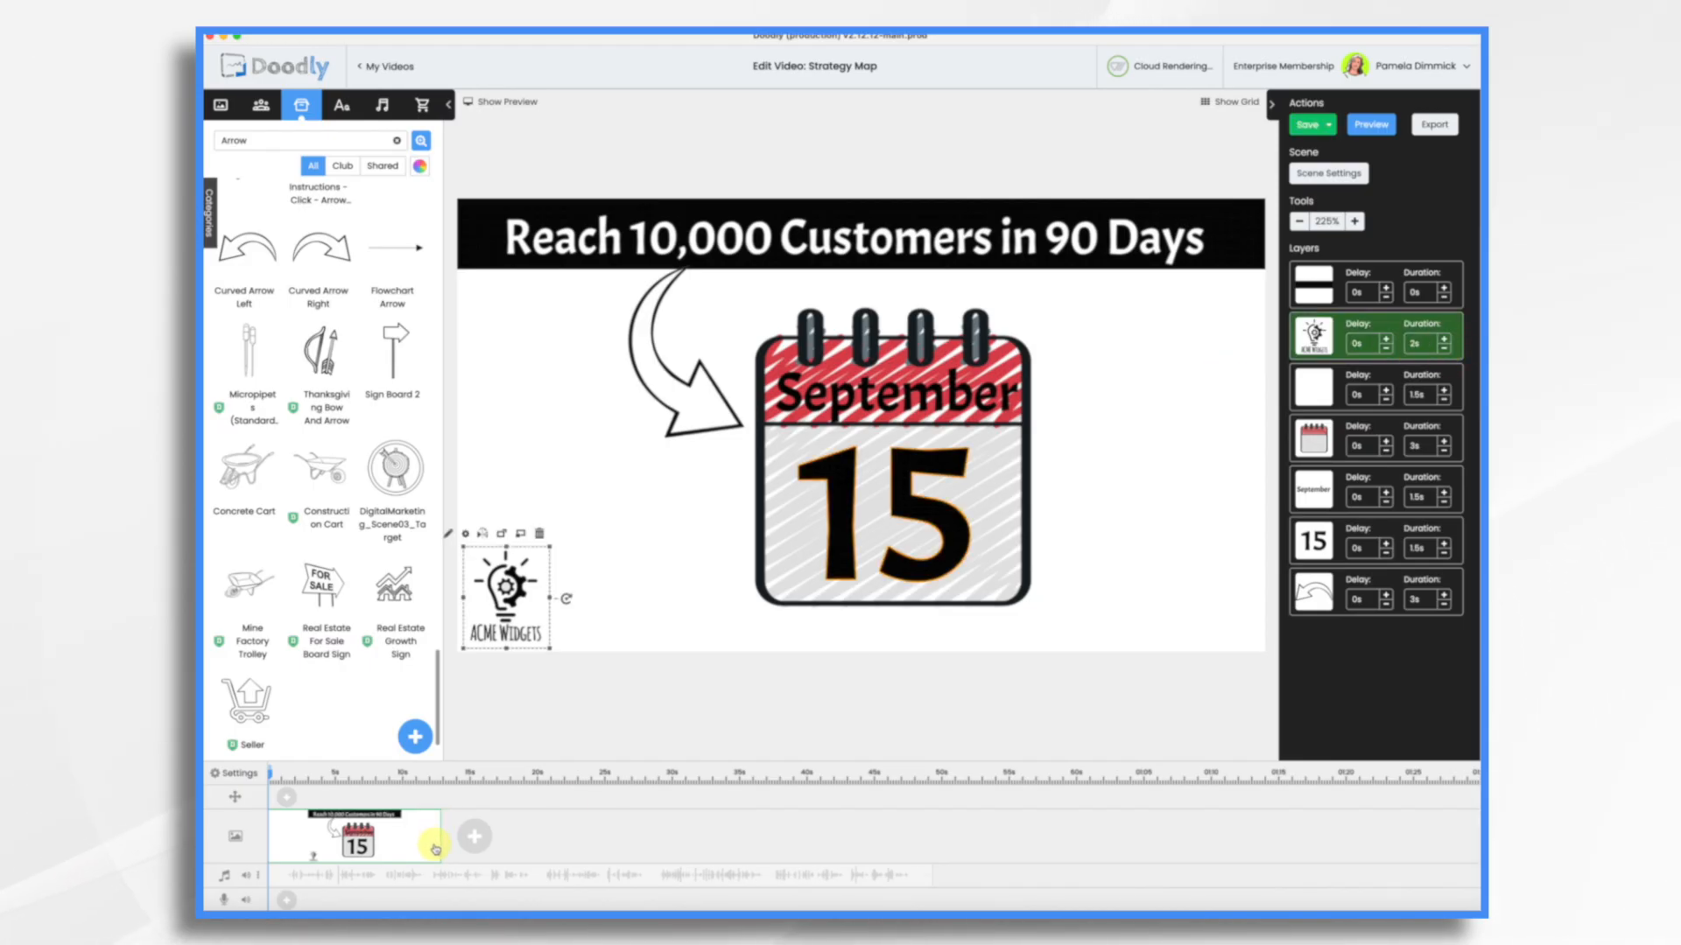
{"action": "left_click_drag", "start_coordinate": [286, 876], "coordinate": [401, 873]}
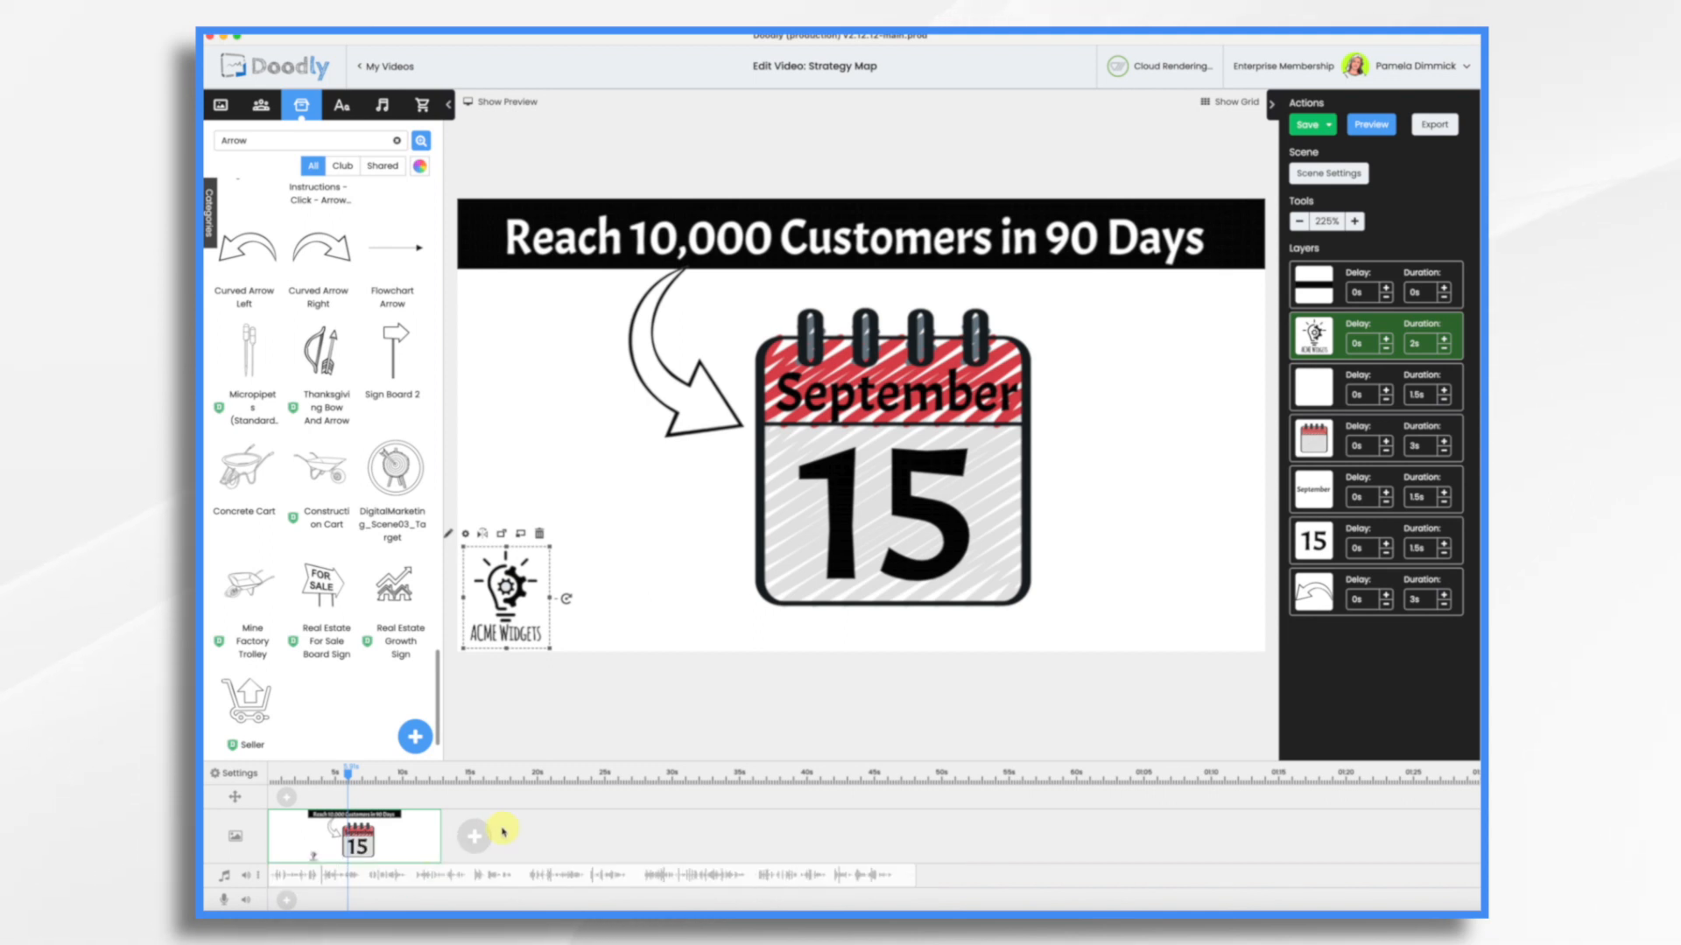
Add a word-wrapped text in the Acme-Regular font reading "Product Launch Strategy" to the scene.
{"action": "left_click", "coordinate": [342, 107]}
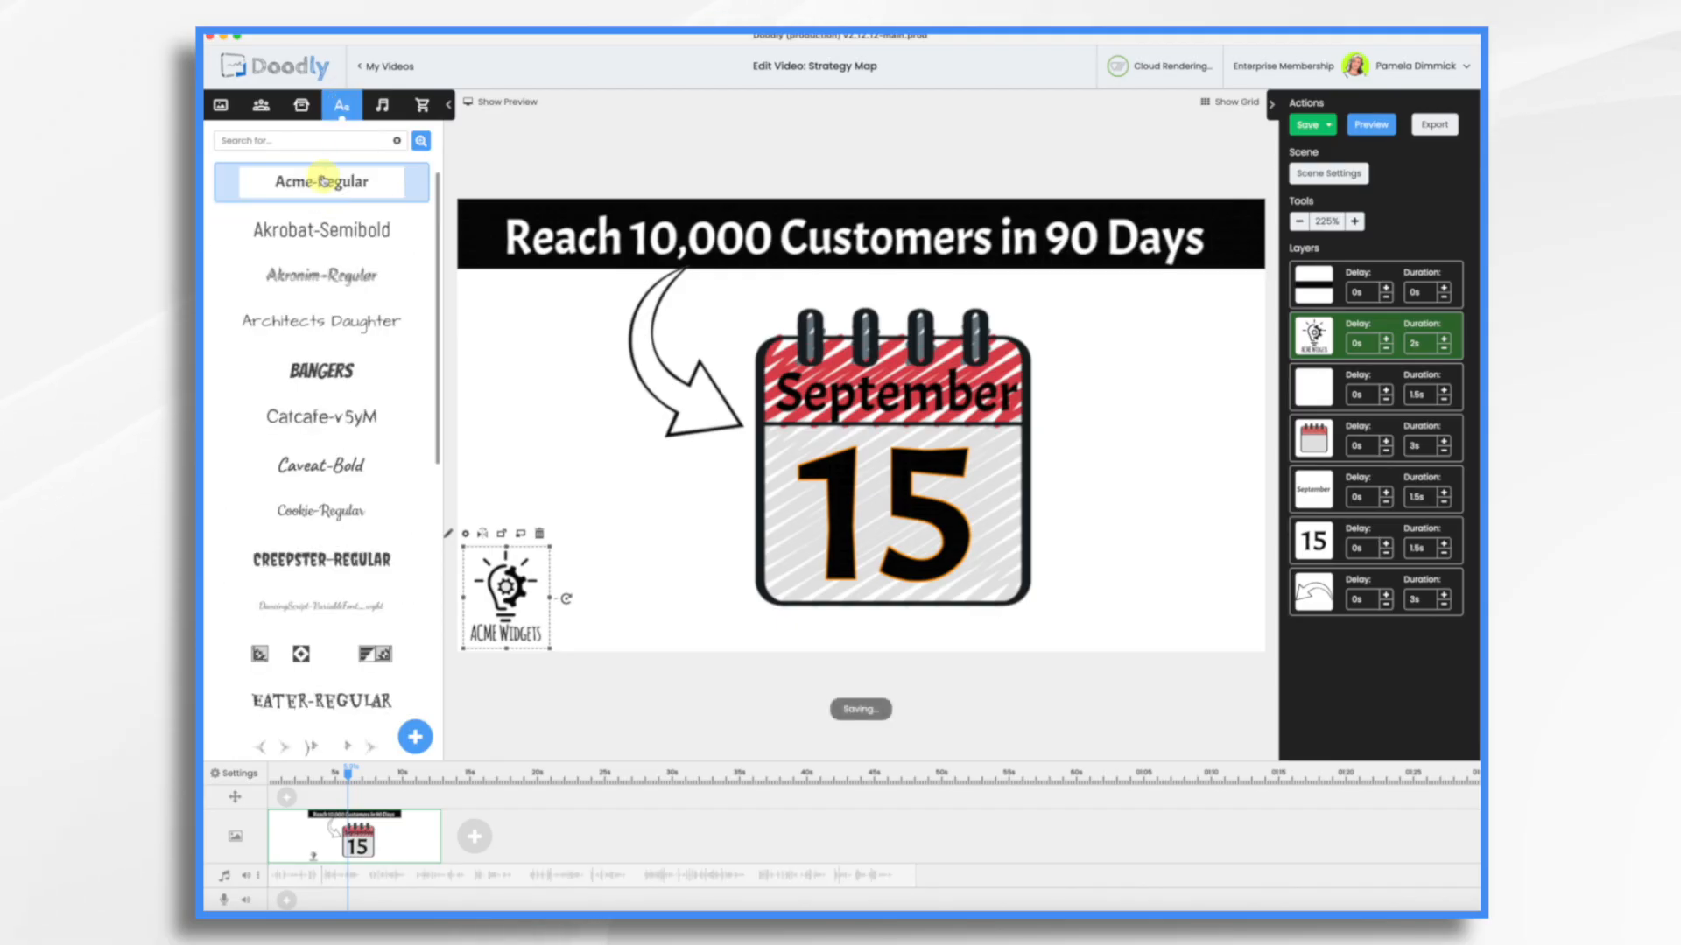
{"action": "left_click_drag", "start_coordinate": [322, 183], "coordinate": [840, 503]}
{"action": "left_click", "coordinate": [795, 498]}
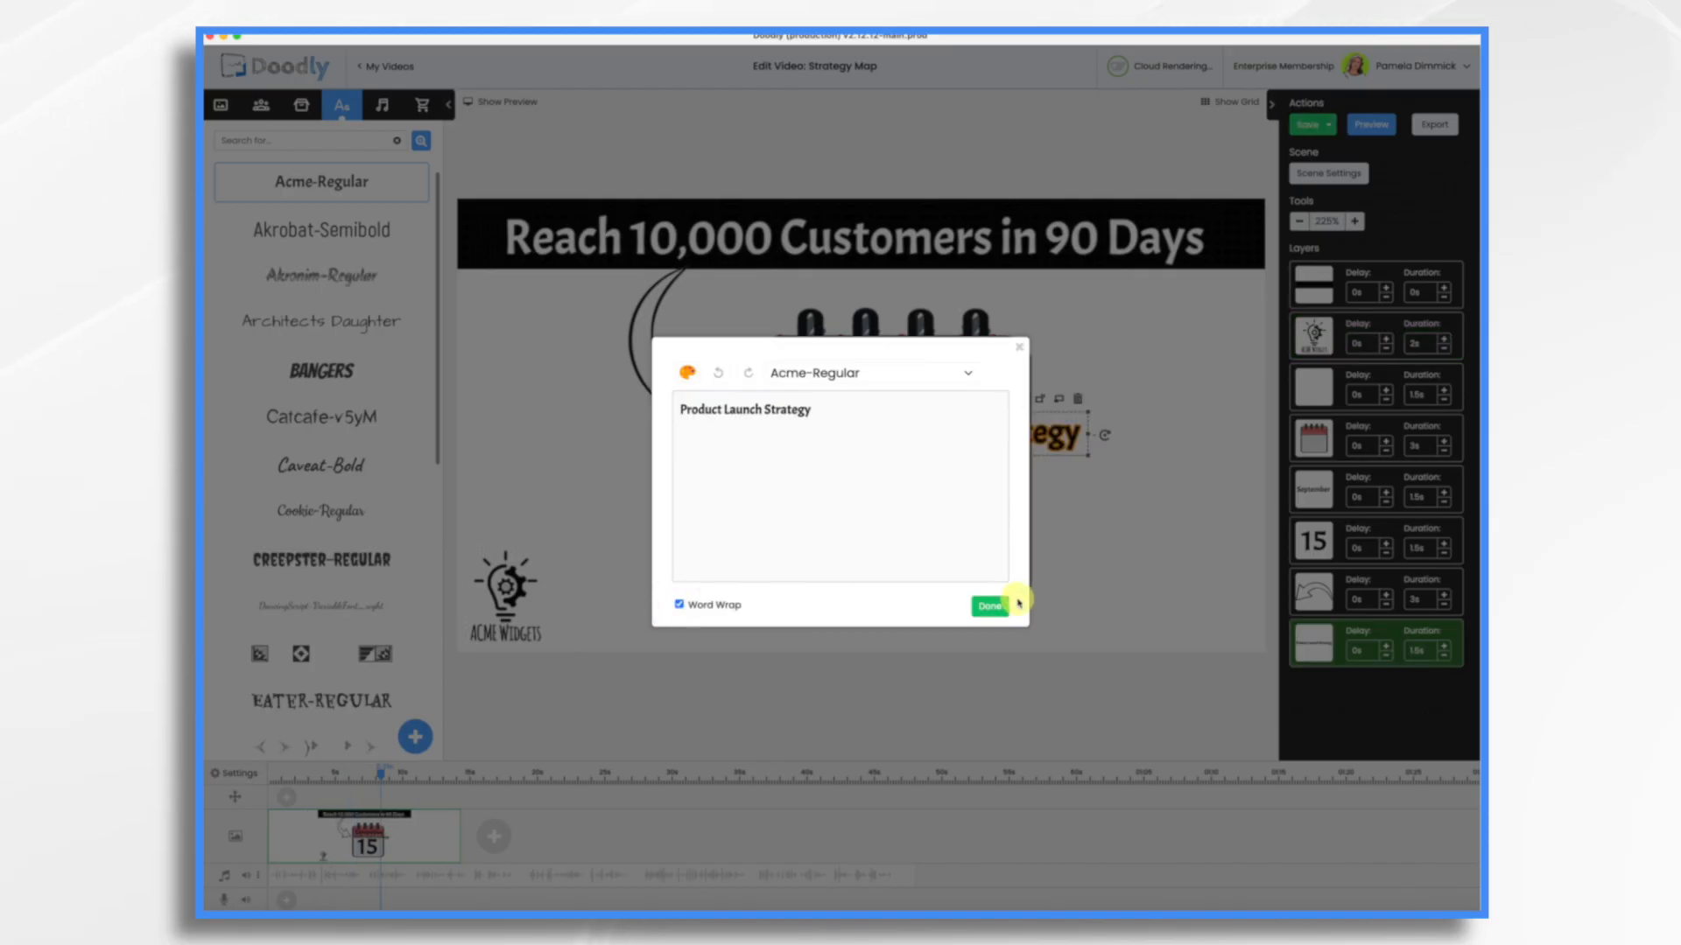
{"action": "left_click", "coordinate": [989, 605]}
Fit the Product Launch Strategy text over the calendar as three centred lines and move its layer directly after the logo layer.
{"action": "left_click_drag", "start_coordinate": [986, 491], "coordinate": [1131, 597]}
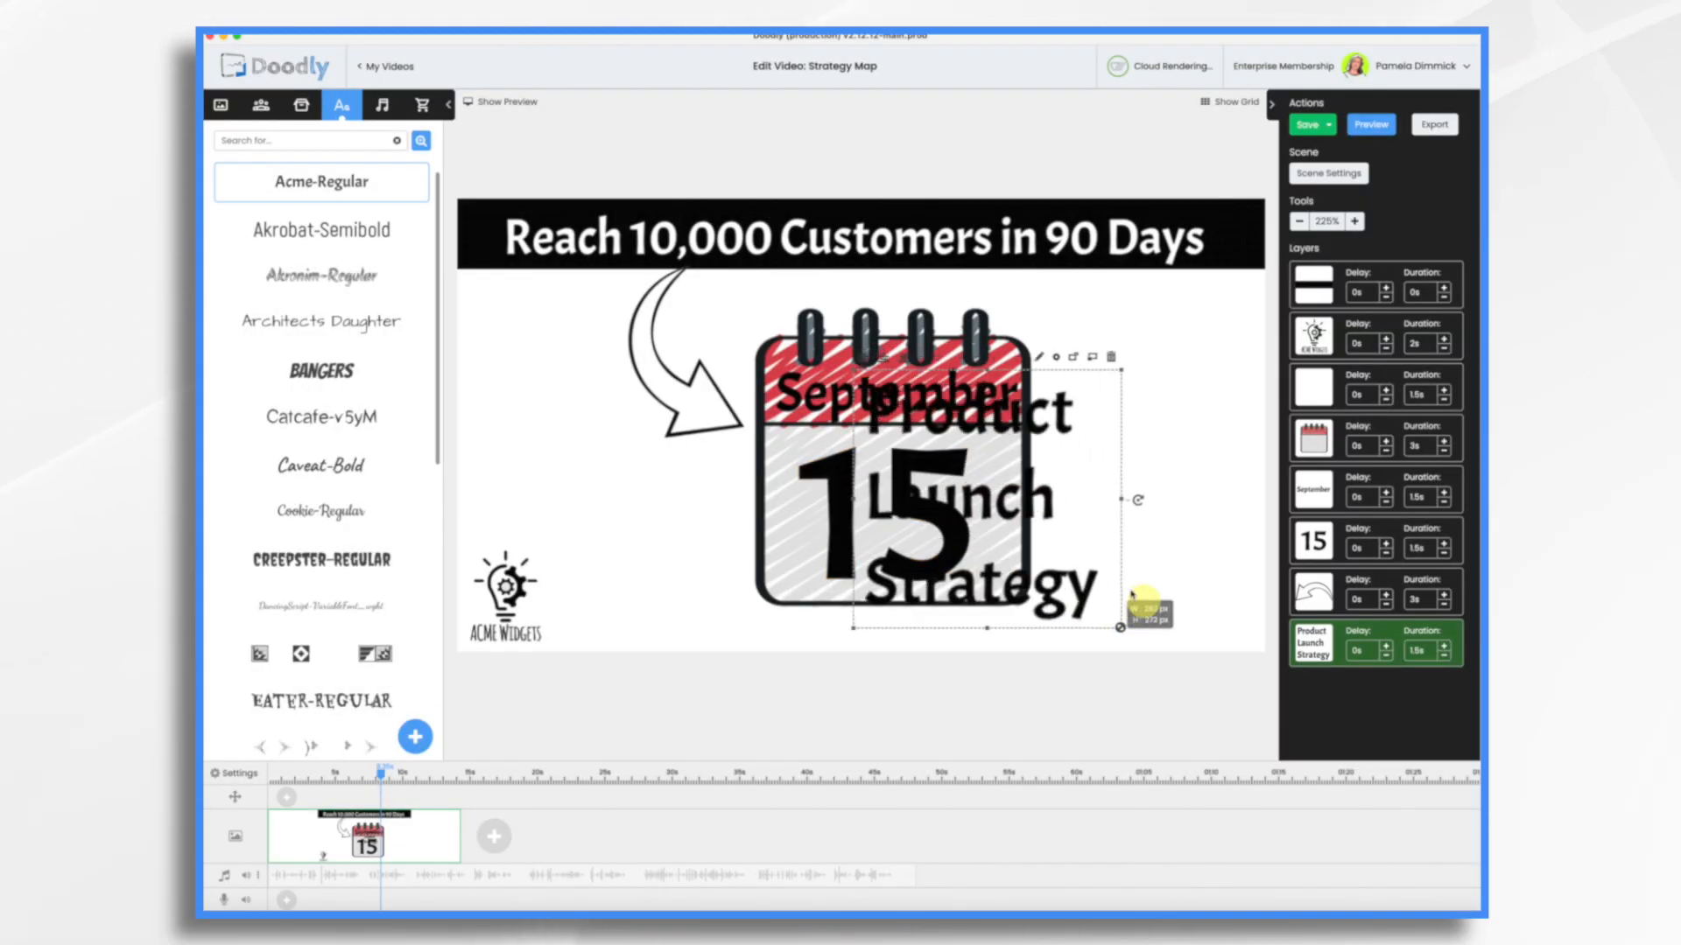
{"action": "left_click_drag", "start_coordinate": [880, 358], "coordinate": [788, 333]}
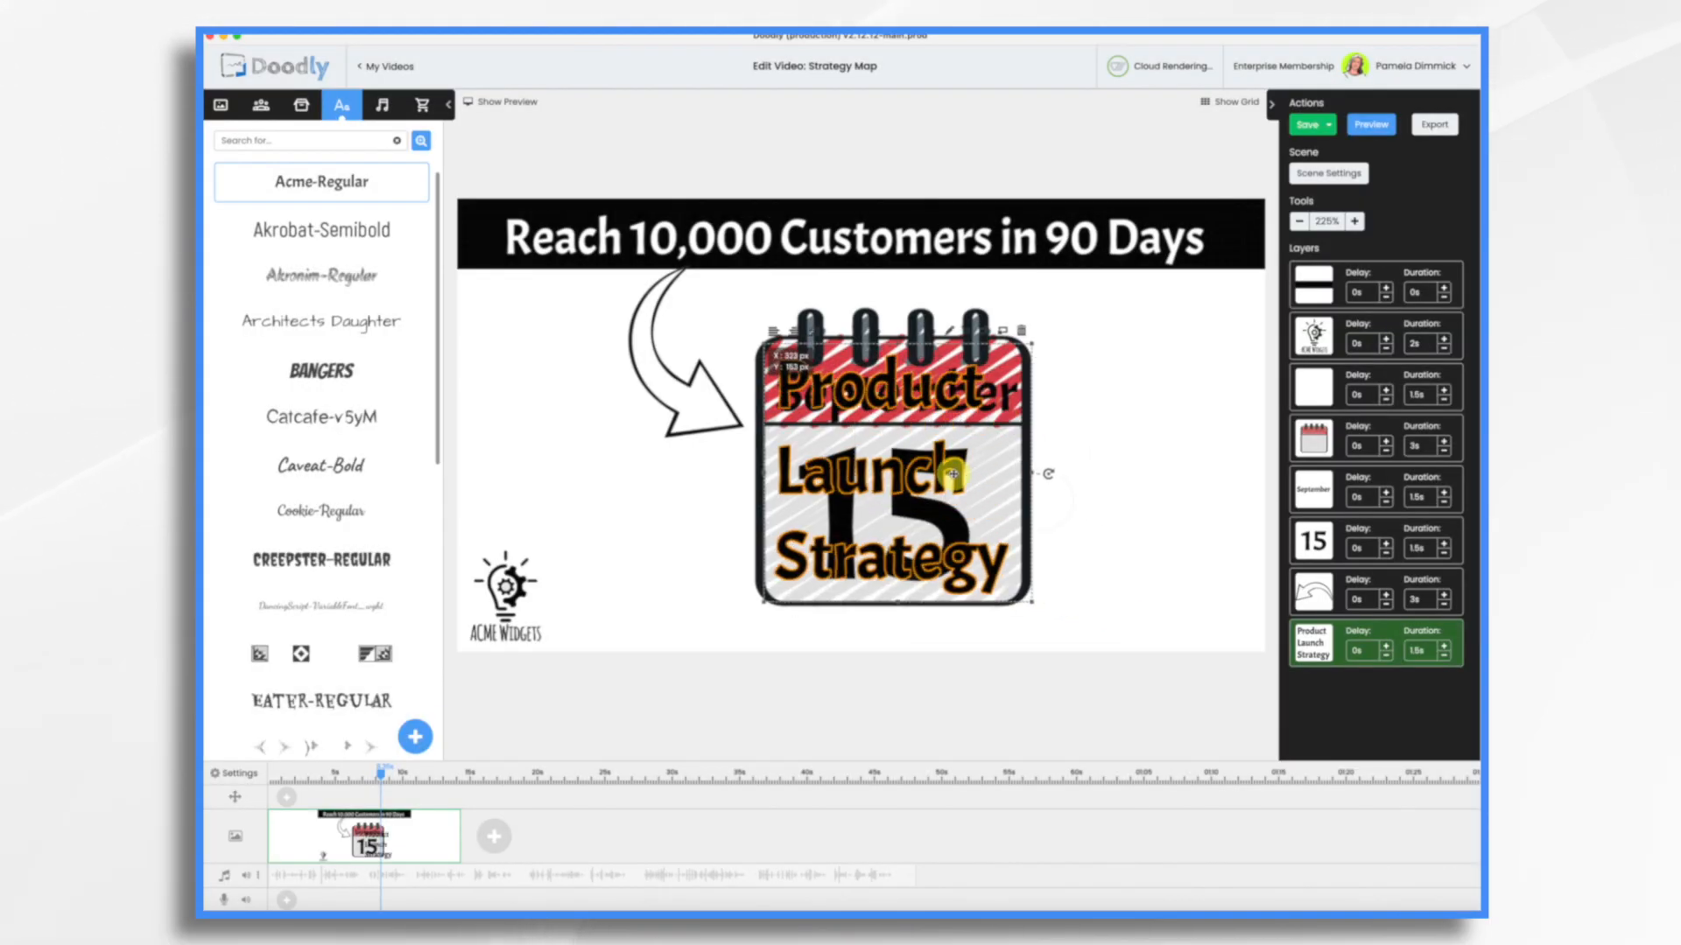
{"action": "left_click", "coordinate": [791, 332]}
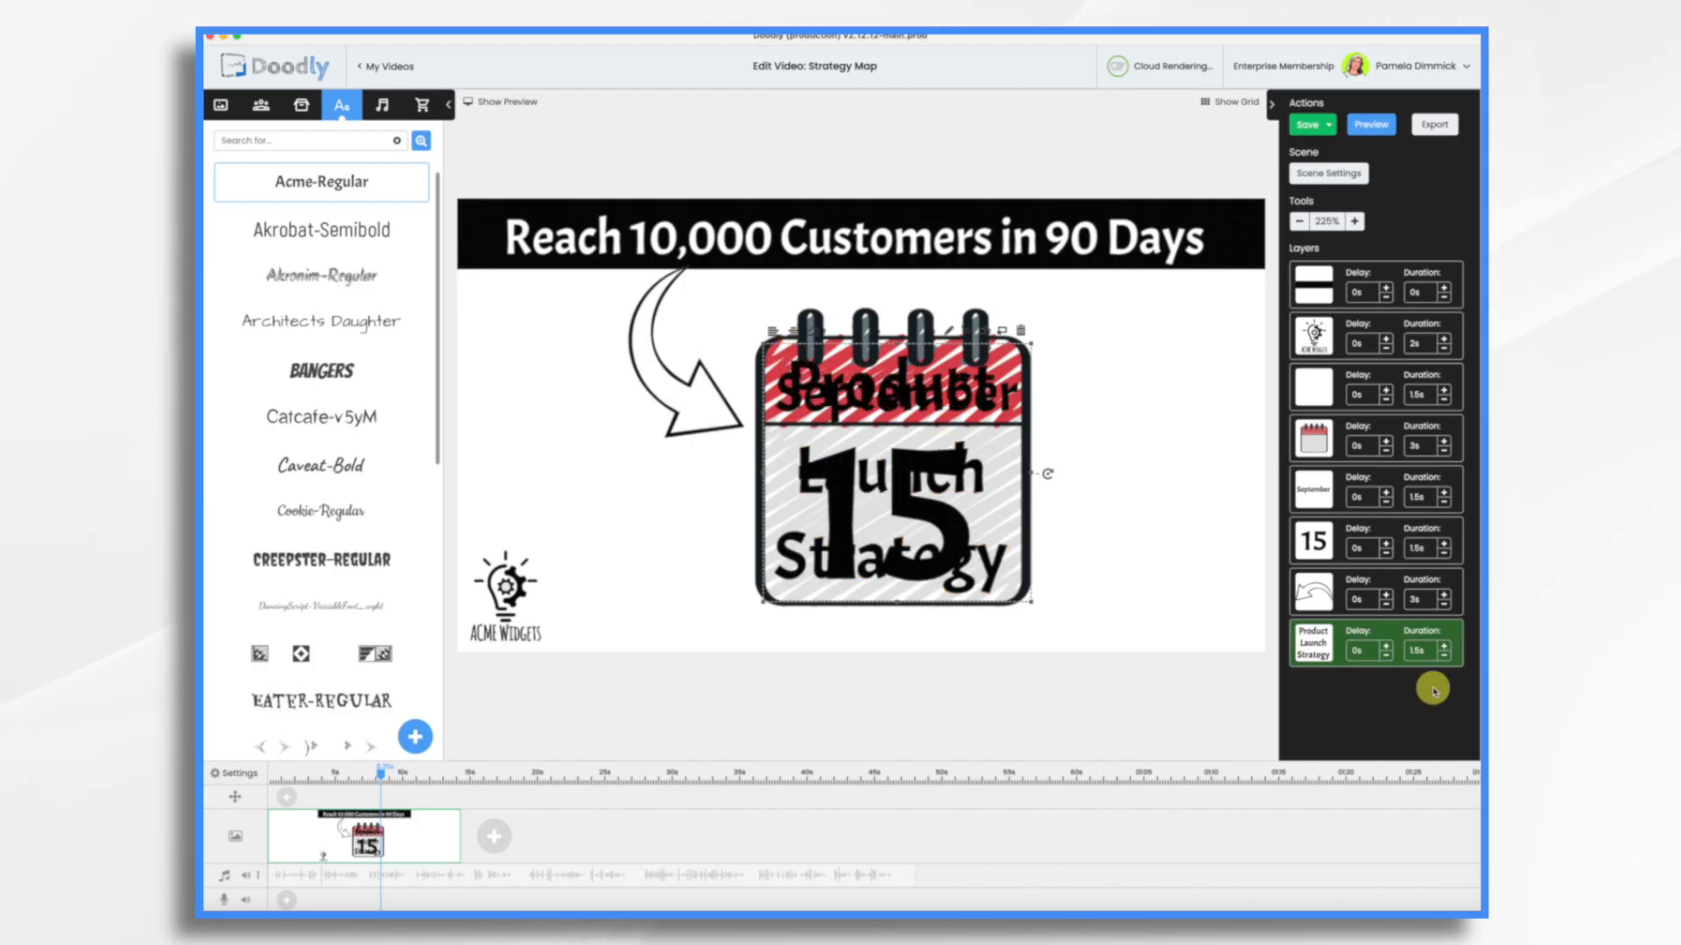
{"action": "left_click_drag", "start_coordinate": [1320, 636], "coordinate": [1317, 381]}
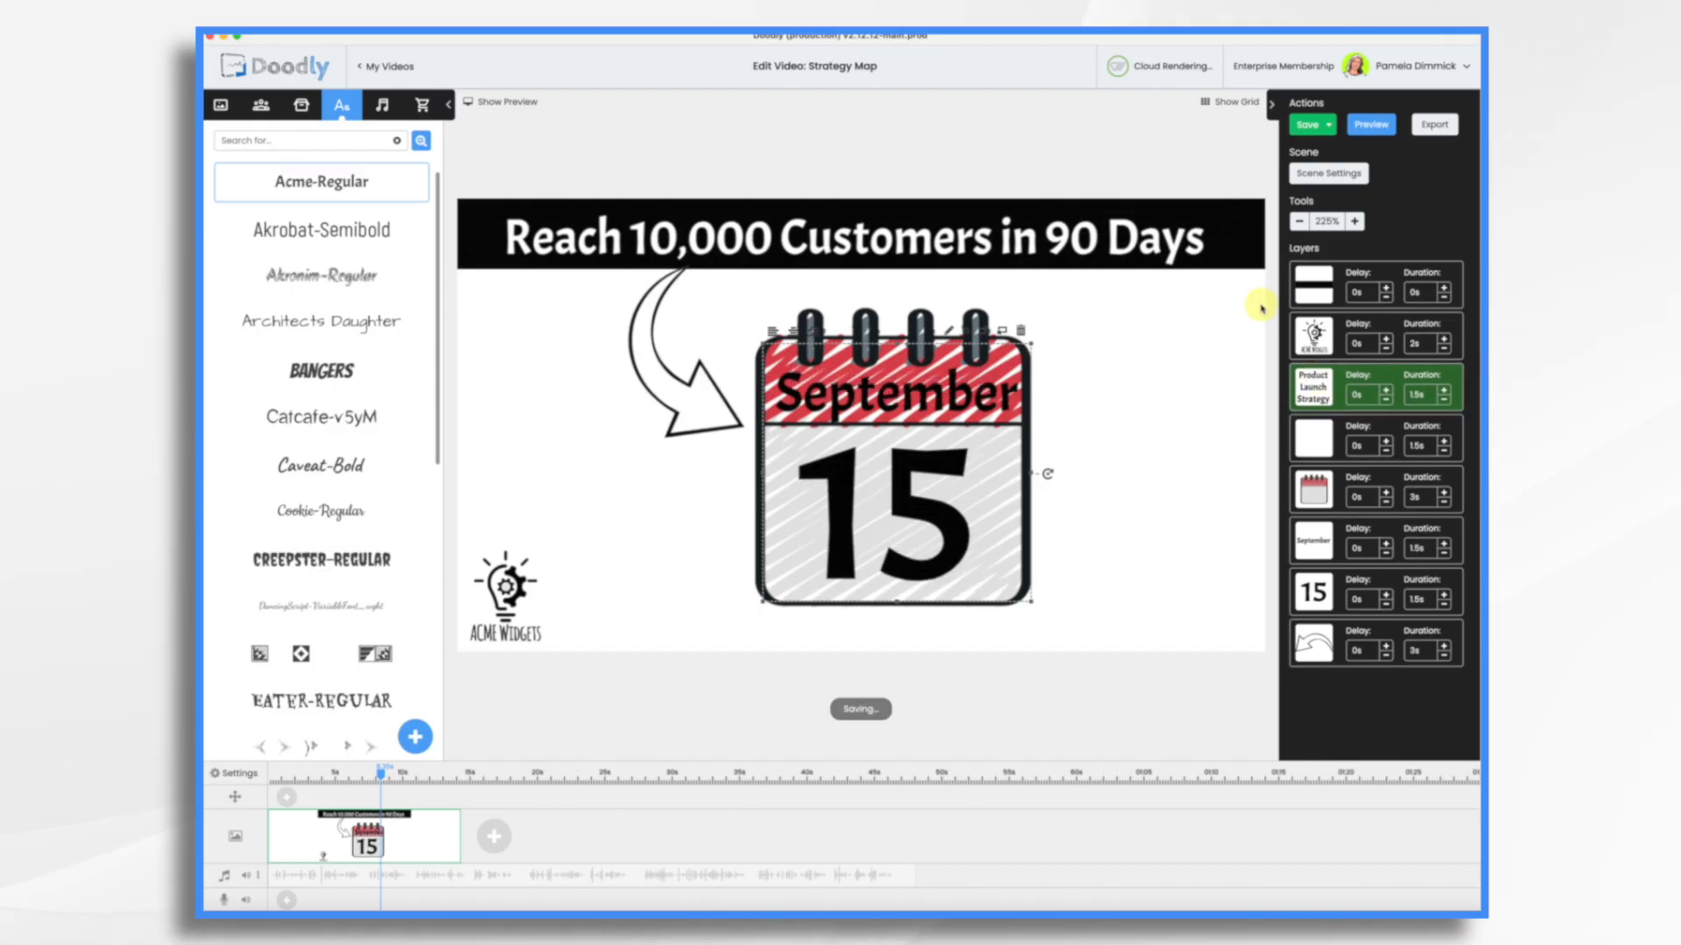
Set the Acme Widgets logo layer's duration to 1.5s and preview the video.
{"action": "left_click", "coordinate": [1443, 350]}
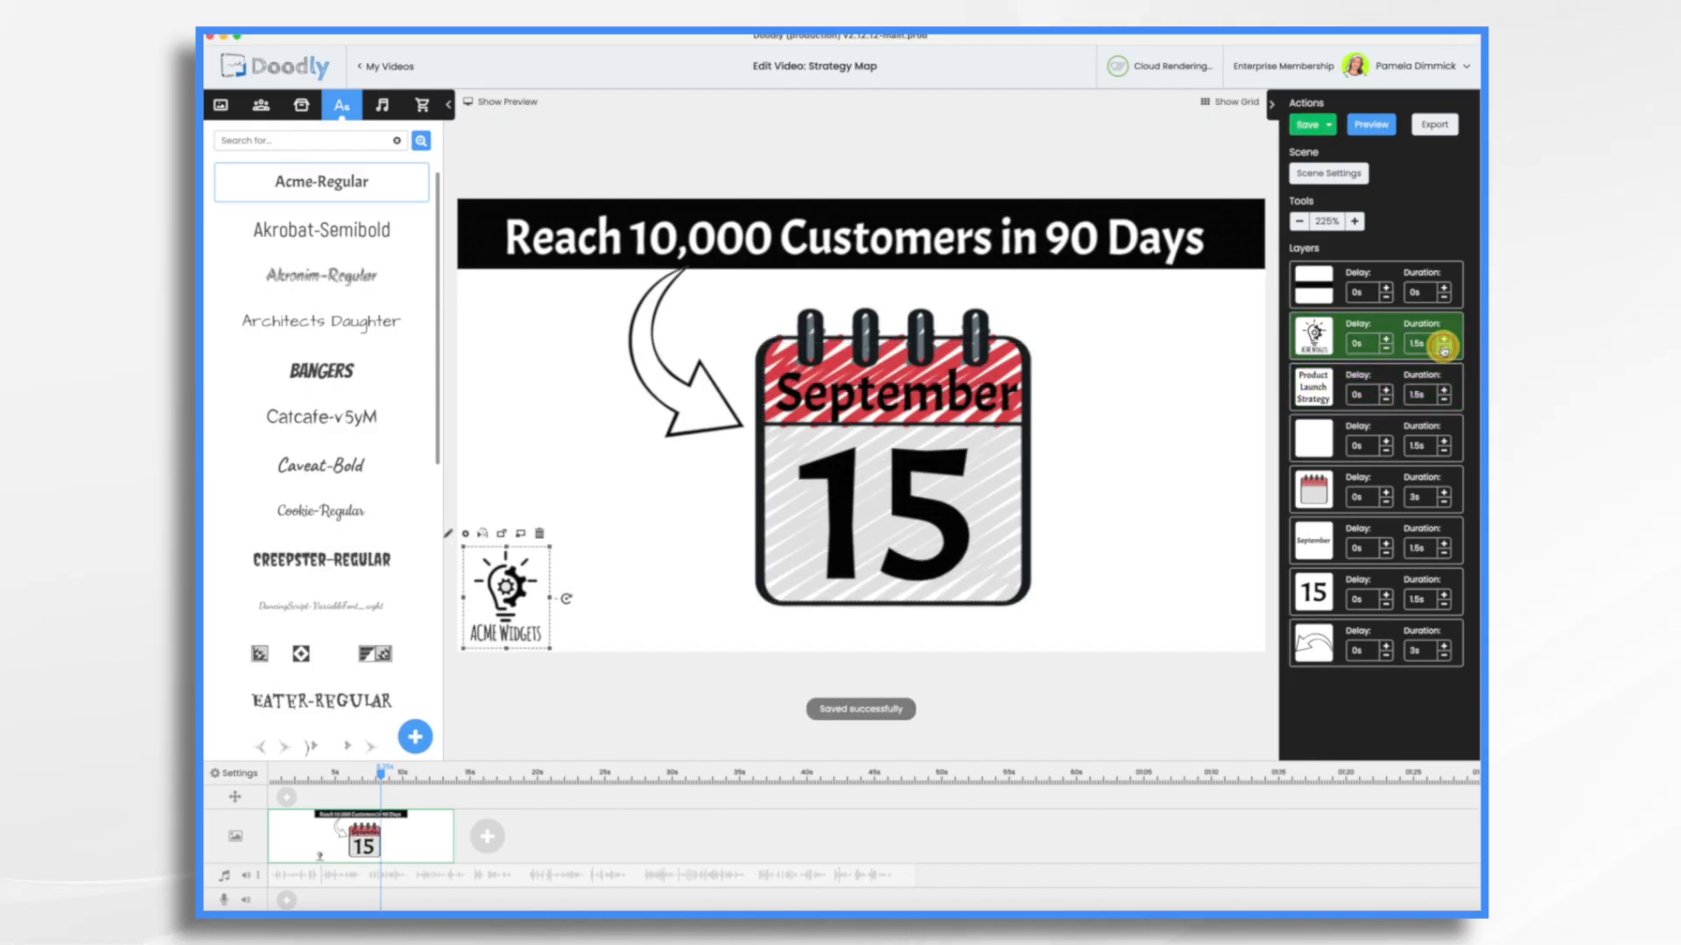
{"action": "left_click", "coordinate": [1374, 125]}
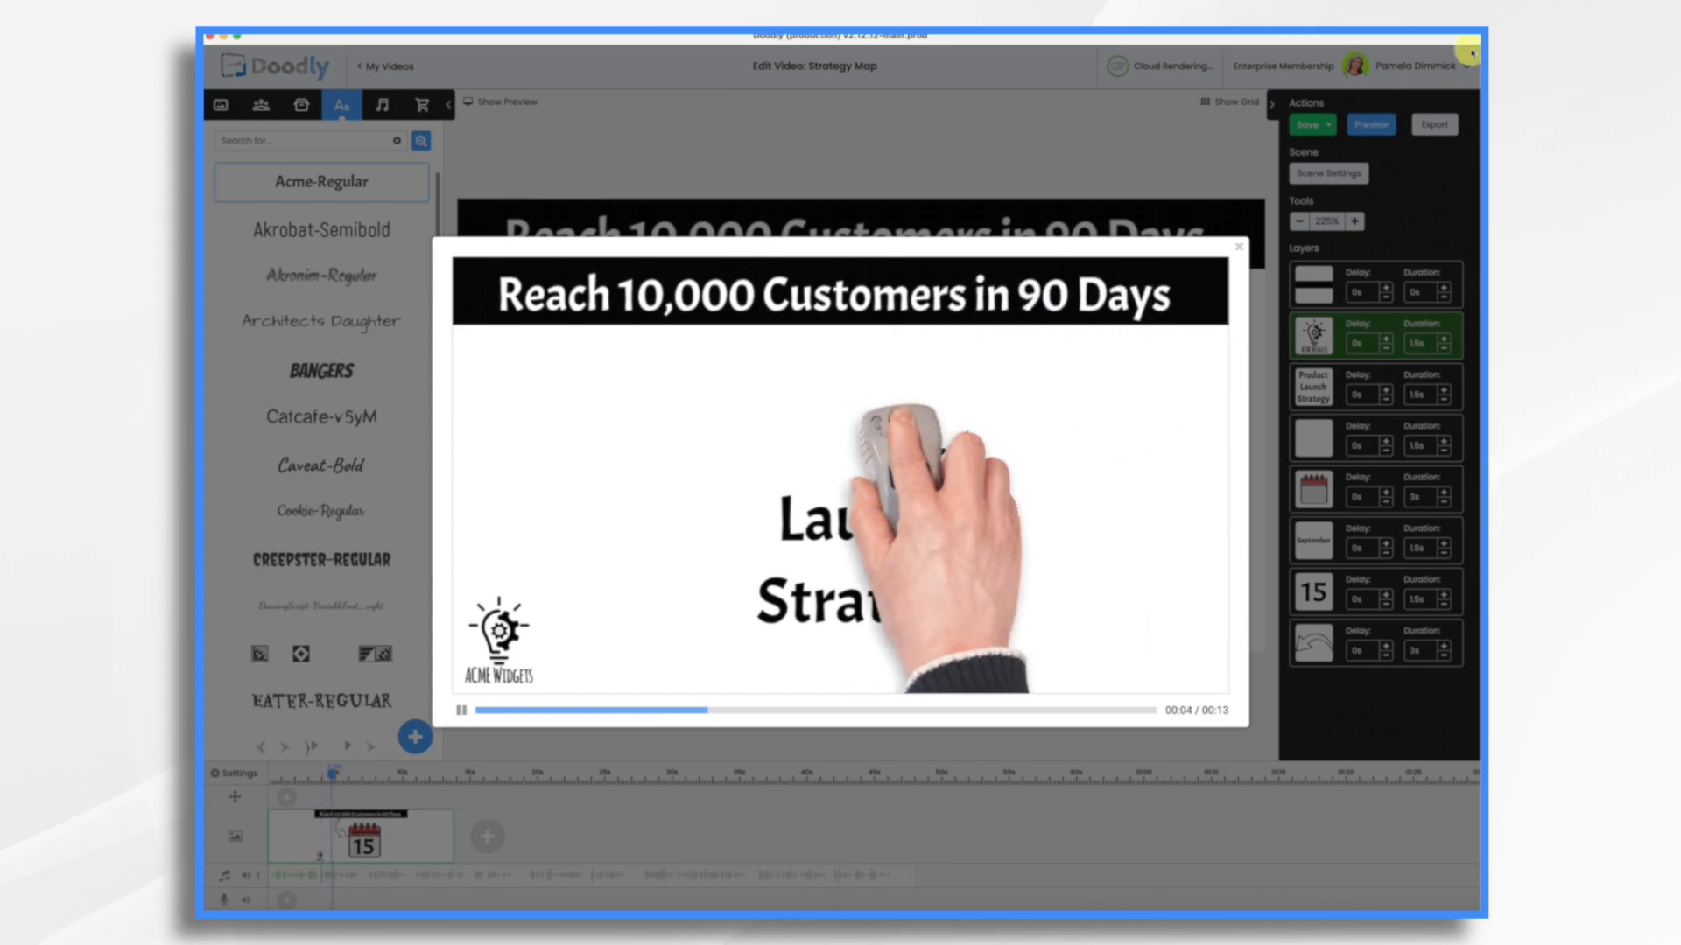
{"action": "left_click", "coordinate": [1242, 245]}
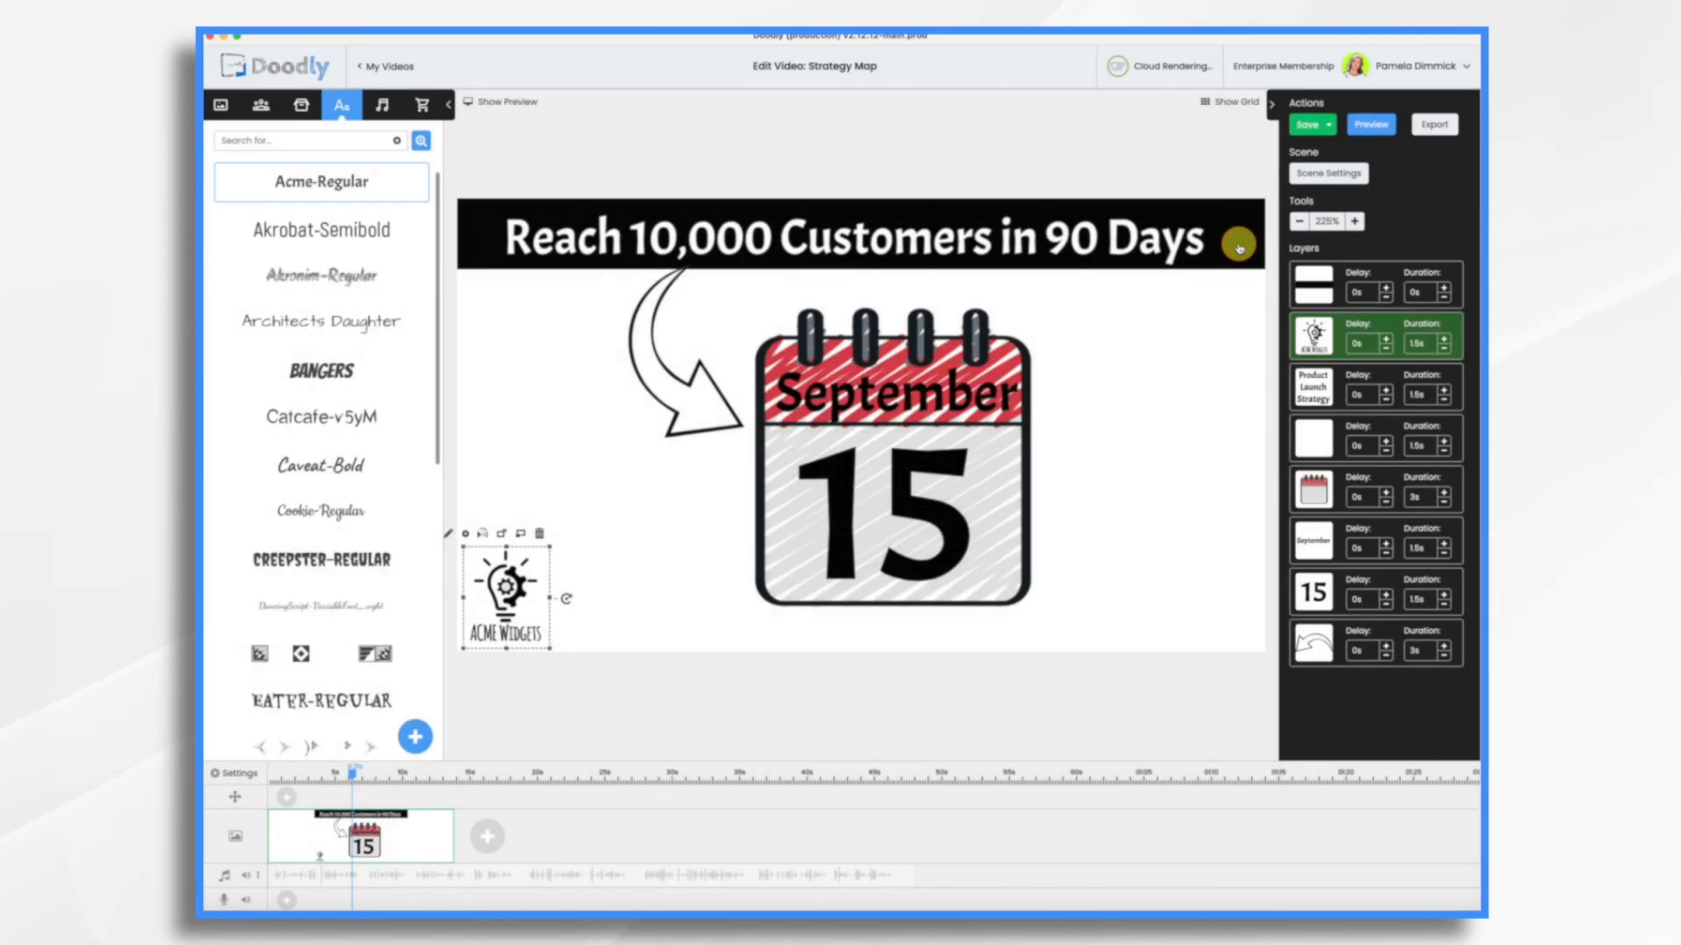
Set the "Reach 10,000 Customers in 90 Days" heading layer's duration to 4.5s and preview the video again.
{"action": "left_click", "coordinate": [1442, 444]}
{"action": "left_click", "coordinate": [1442, 444]}
{"action": "left_click", "coordinate": [1443, 445]}
{"action": "left_click", "coordinate": [1443, 445]}
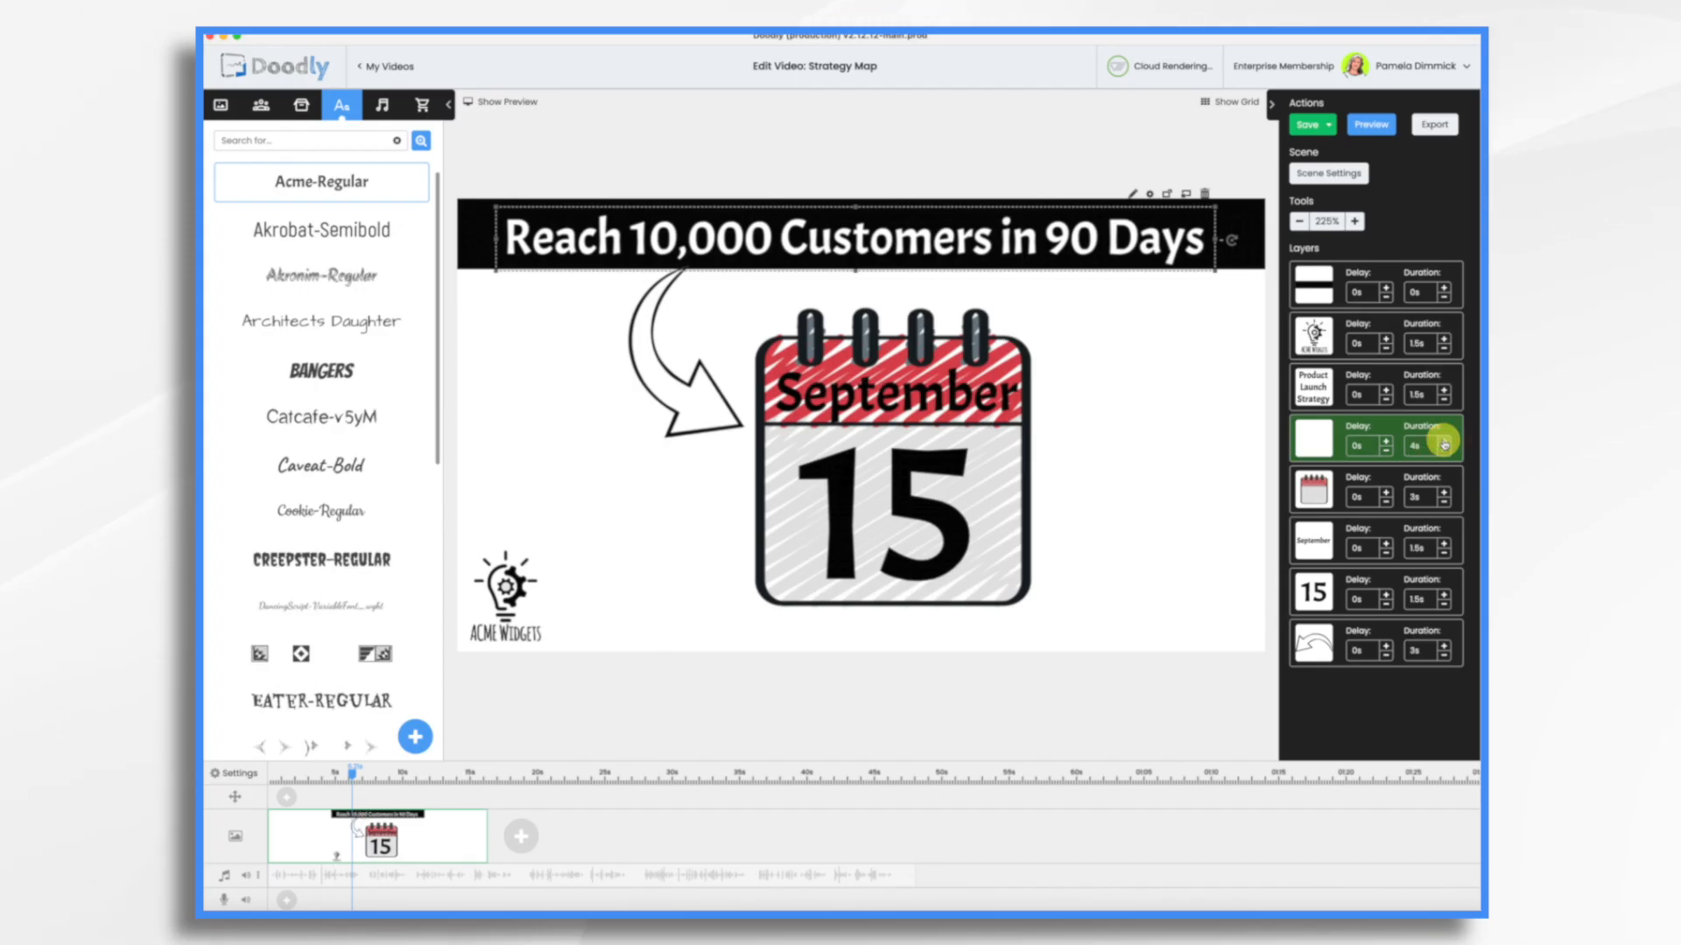
{"action": "left_click", "coordinate": [1443, 445]}
{"action": "left_click", "coordinate": [1373, 124]}
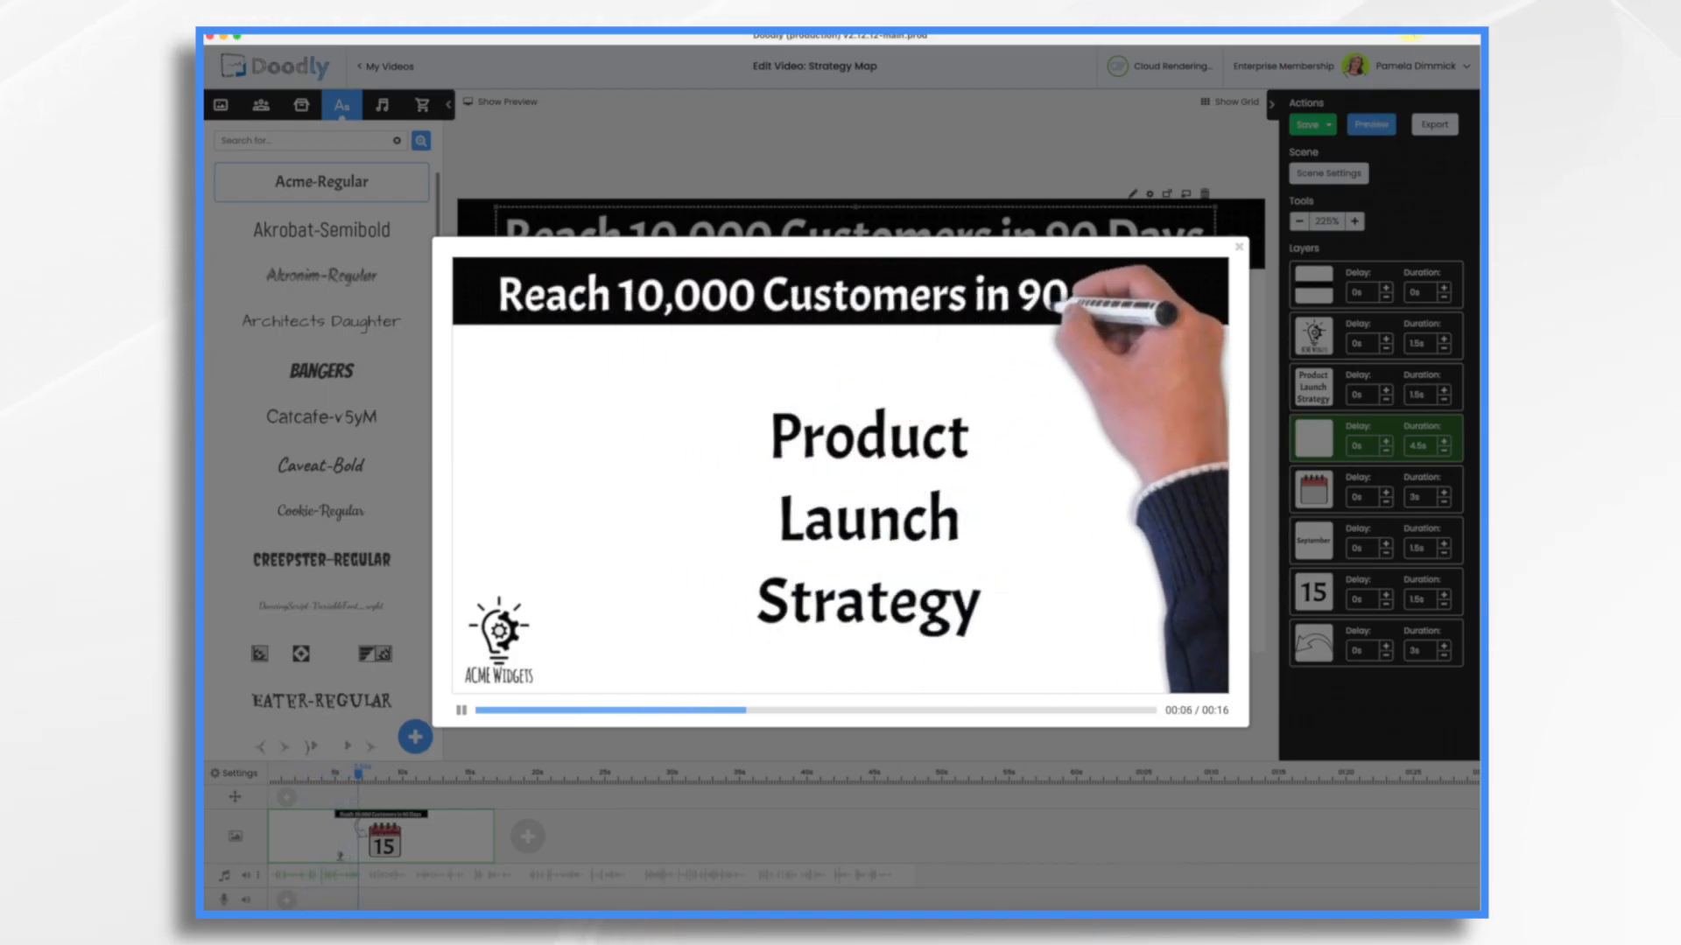
{"action": "left_click", "coordinate": [1240, 249]}
Set the Acme Widgets logo layer's duration to 0.5s, and save the logo asset with its reveal mode set to Fade.
{"action": "left_click", "coordinate": [1347, 349]}
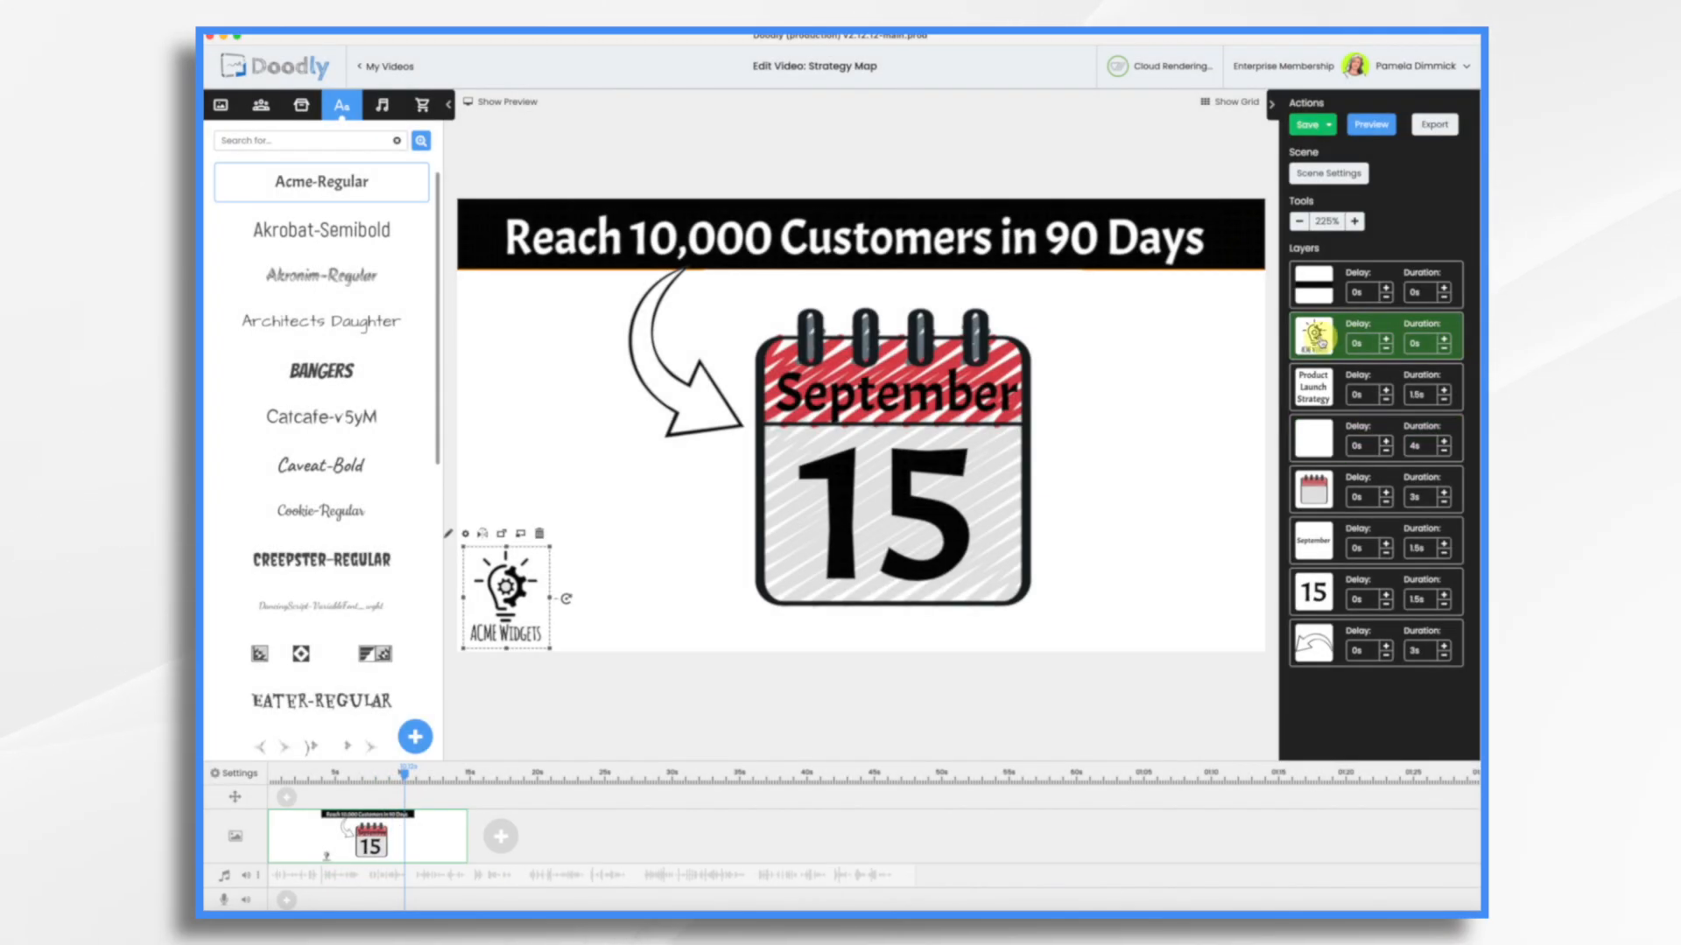
{"action": "left_click", "coordinate": [1444, 338]}
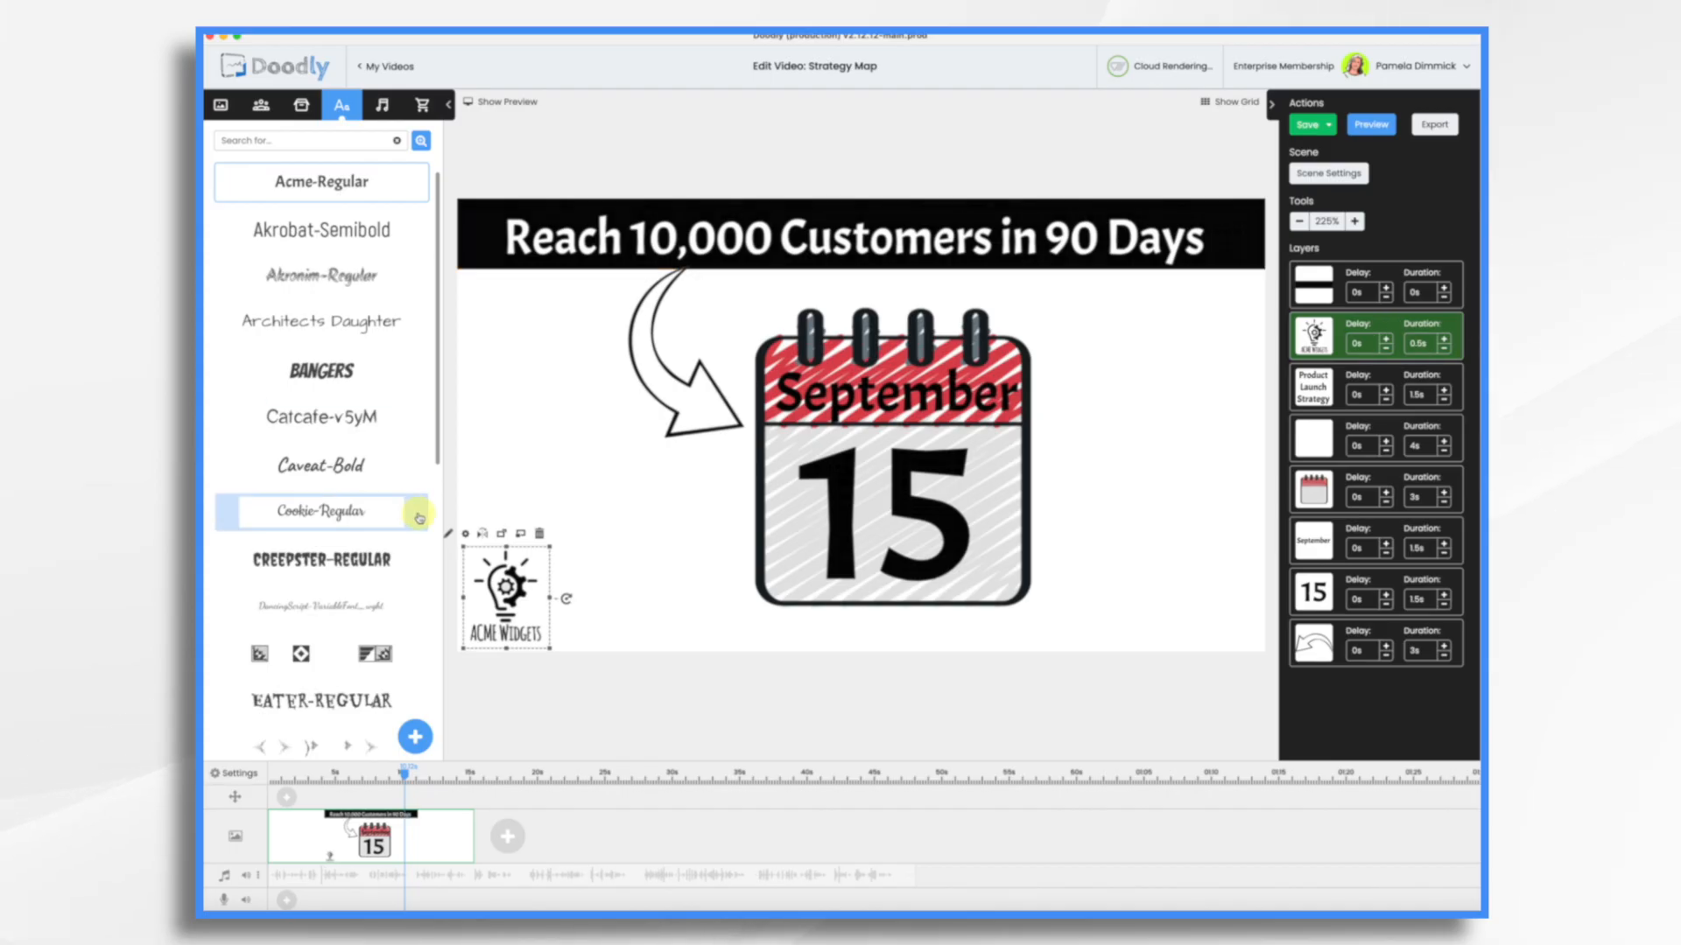
{"action": "left_click", "coordinate": [449, 535]}
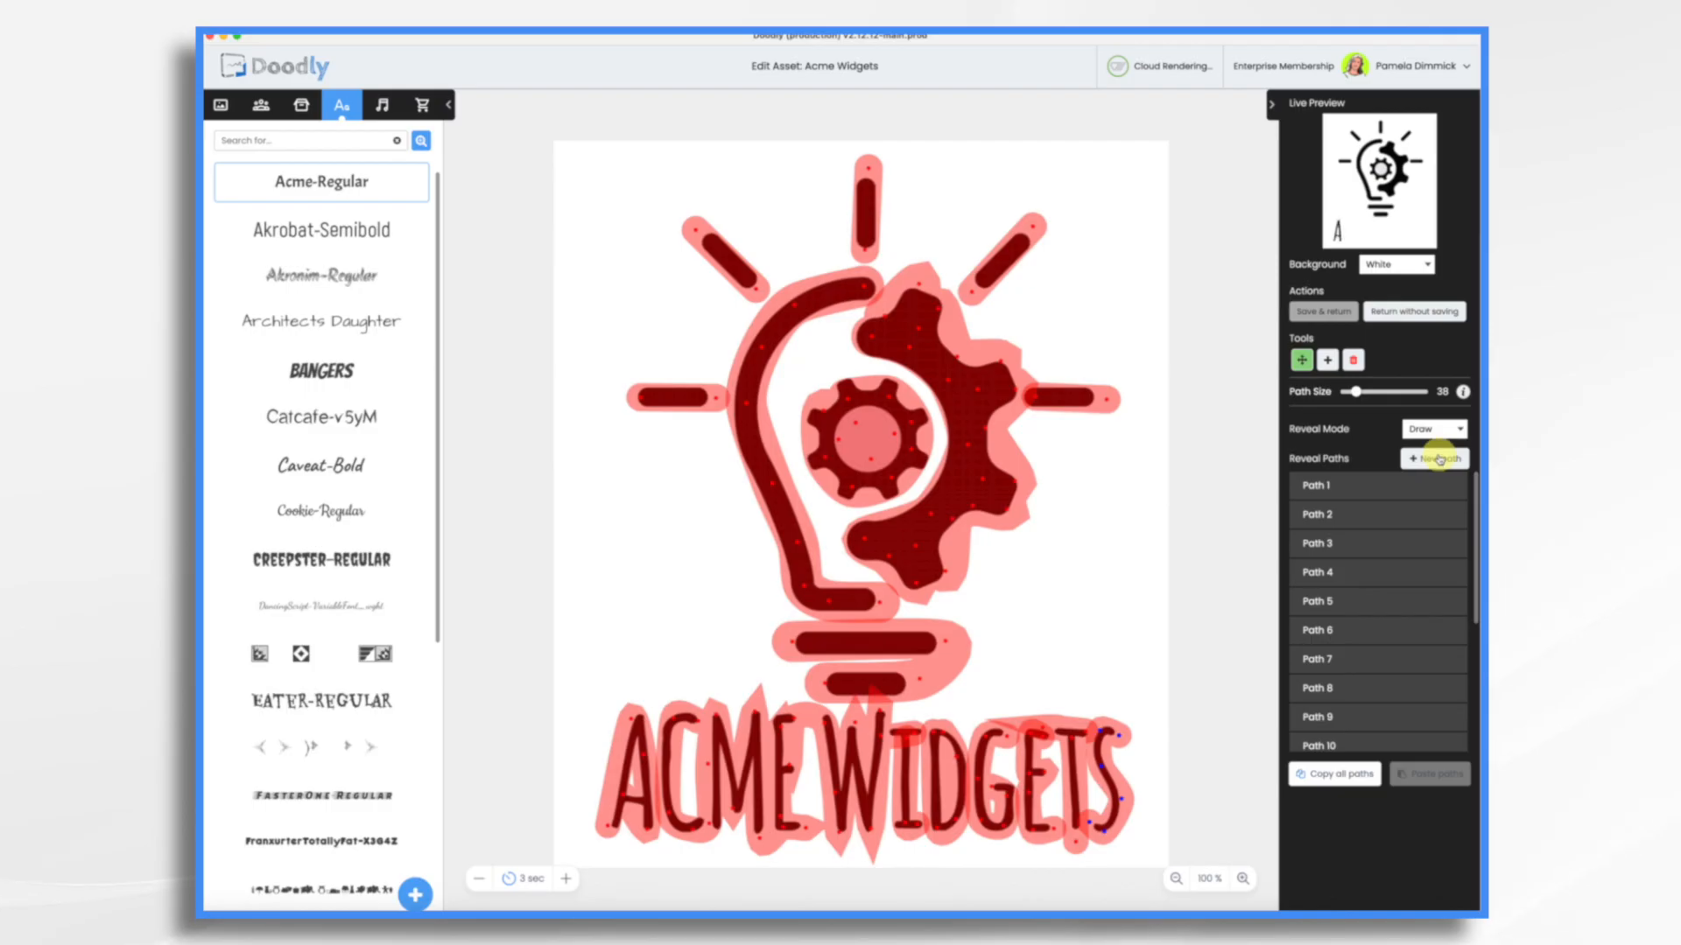
{"action": "left_click", "coordinate": [1442, 431]}
{"action": "left_click", "coordinate": [1426, 446]}
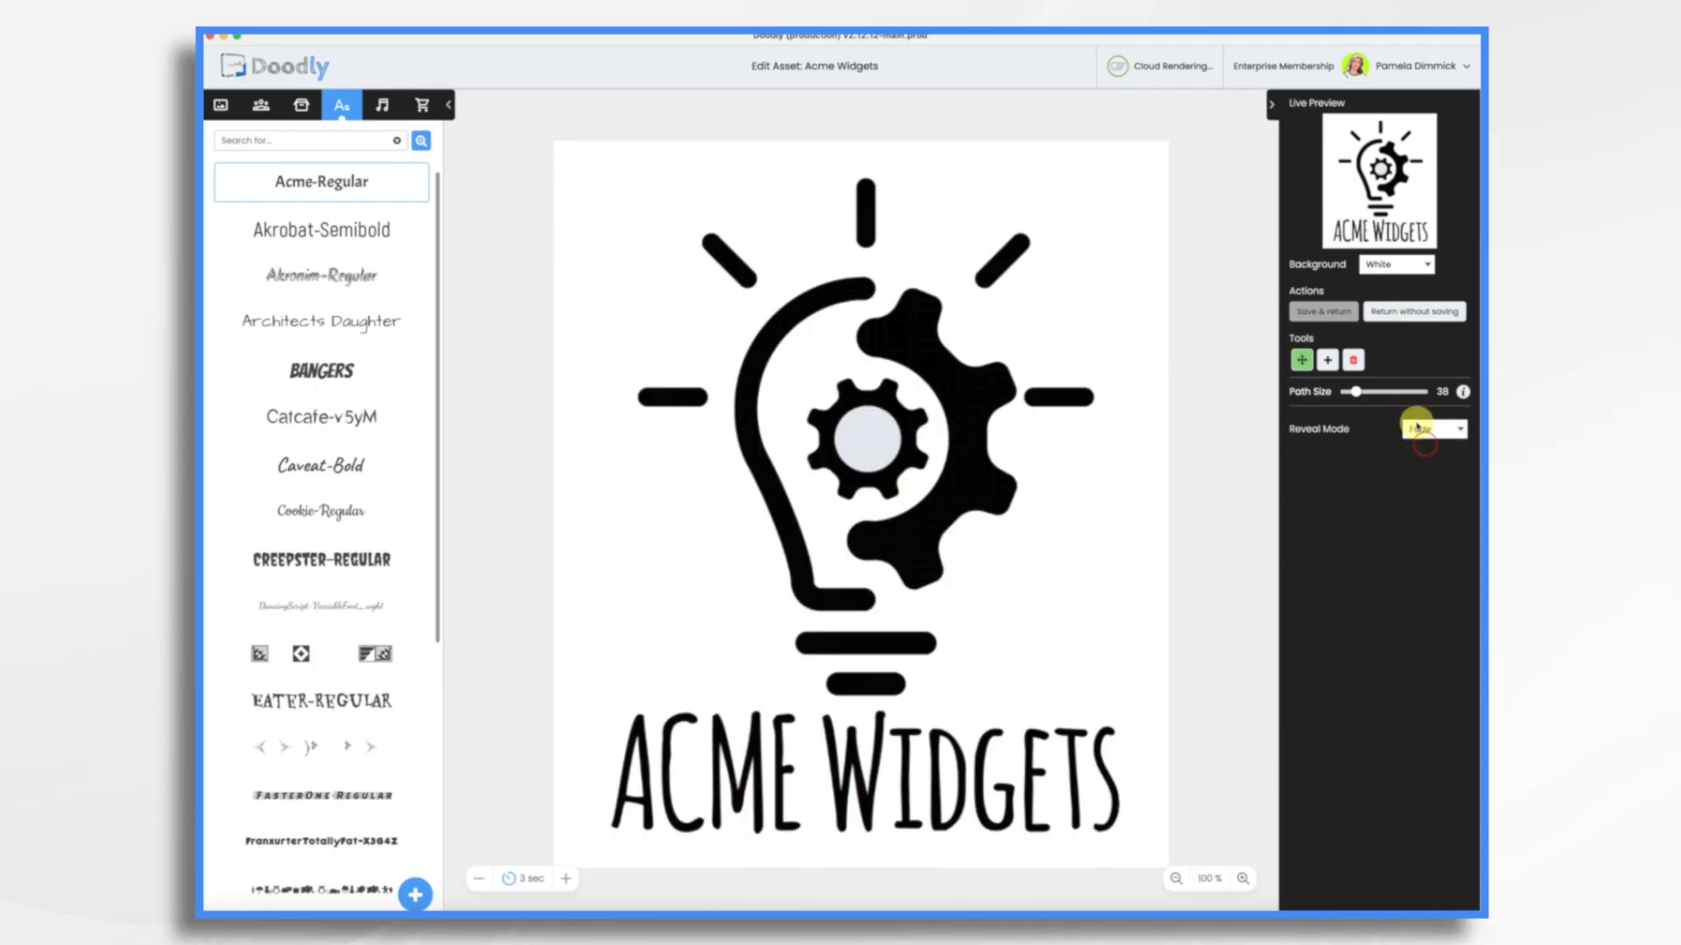
{"action": "left_click", "coordinate": [1317, 313]}
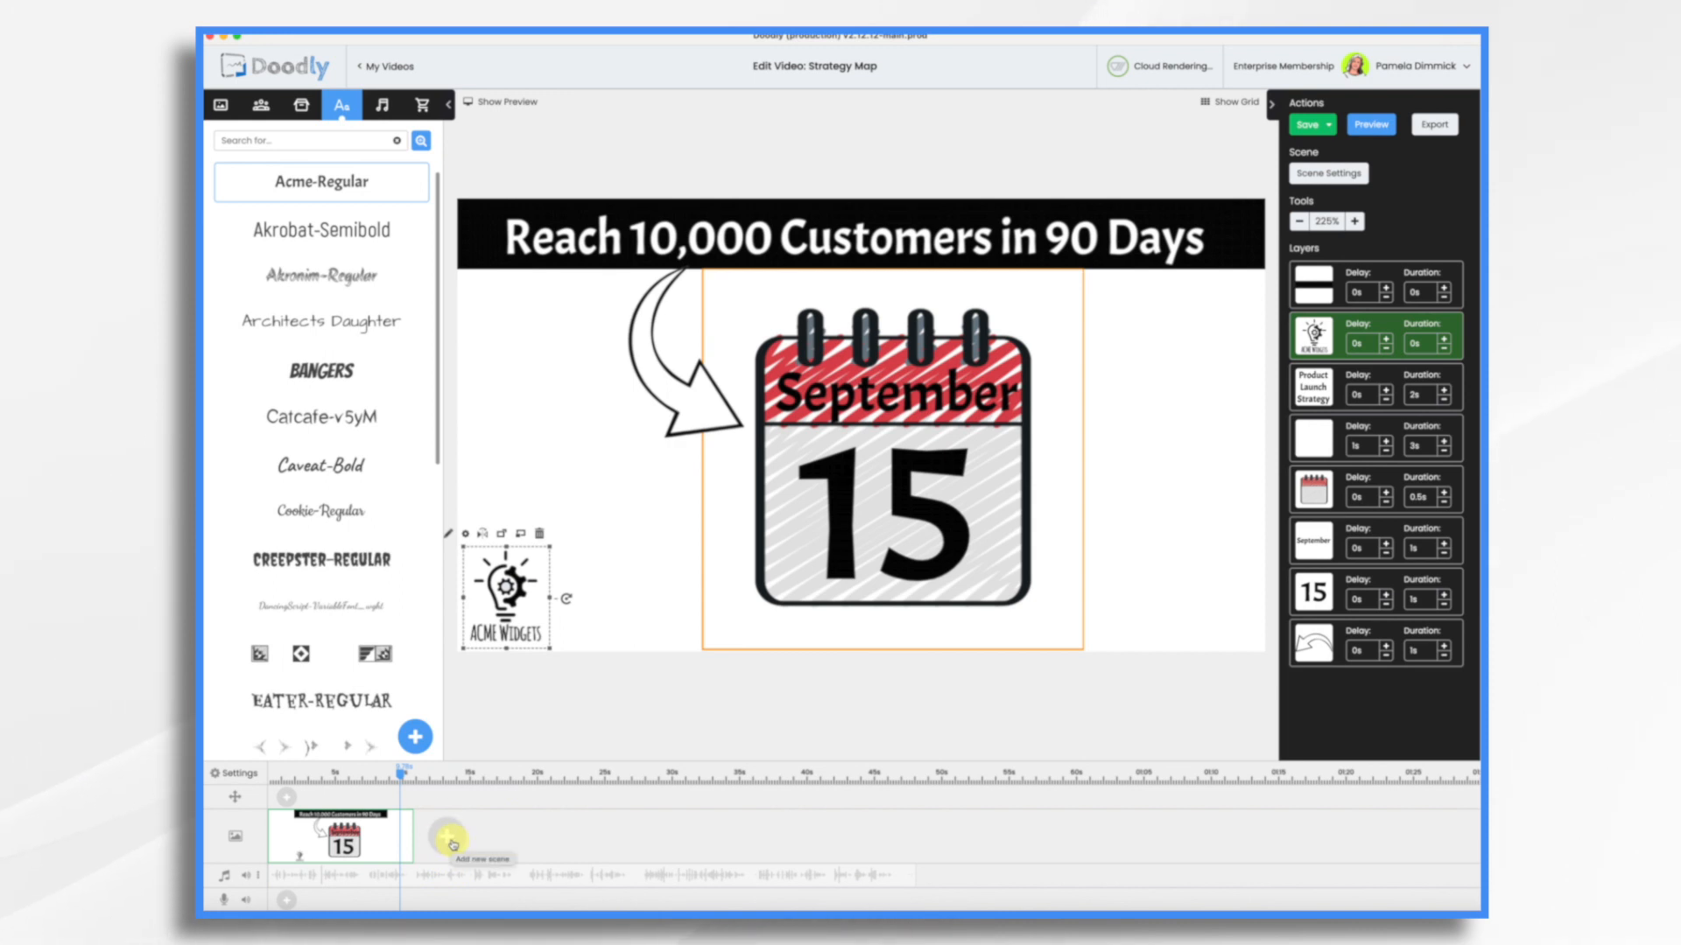
Add a new scene and copy the black banner and its heading text from the first scene into it.
{"action": "left_click", "coordinate": [449, 840]}
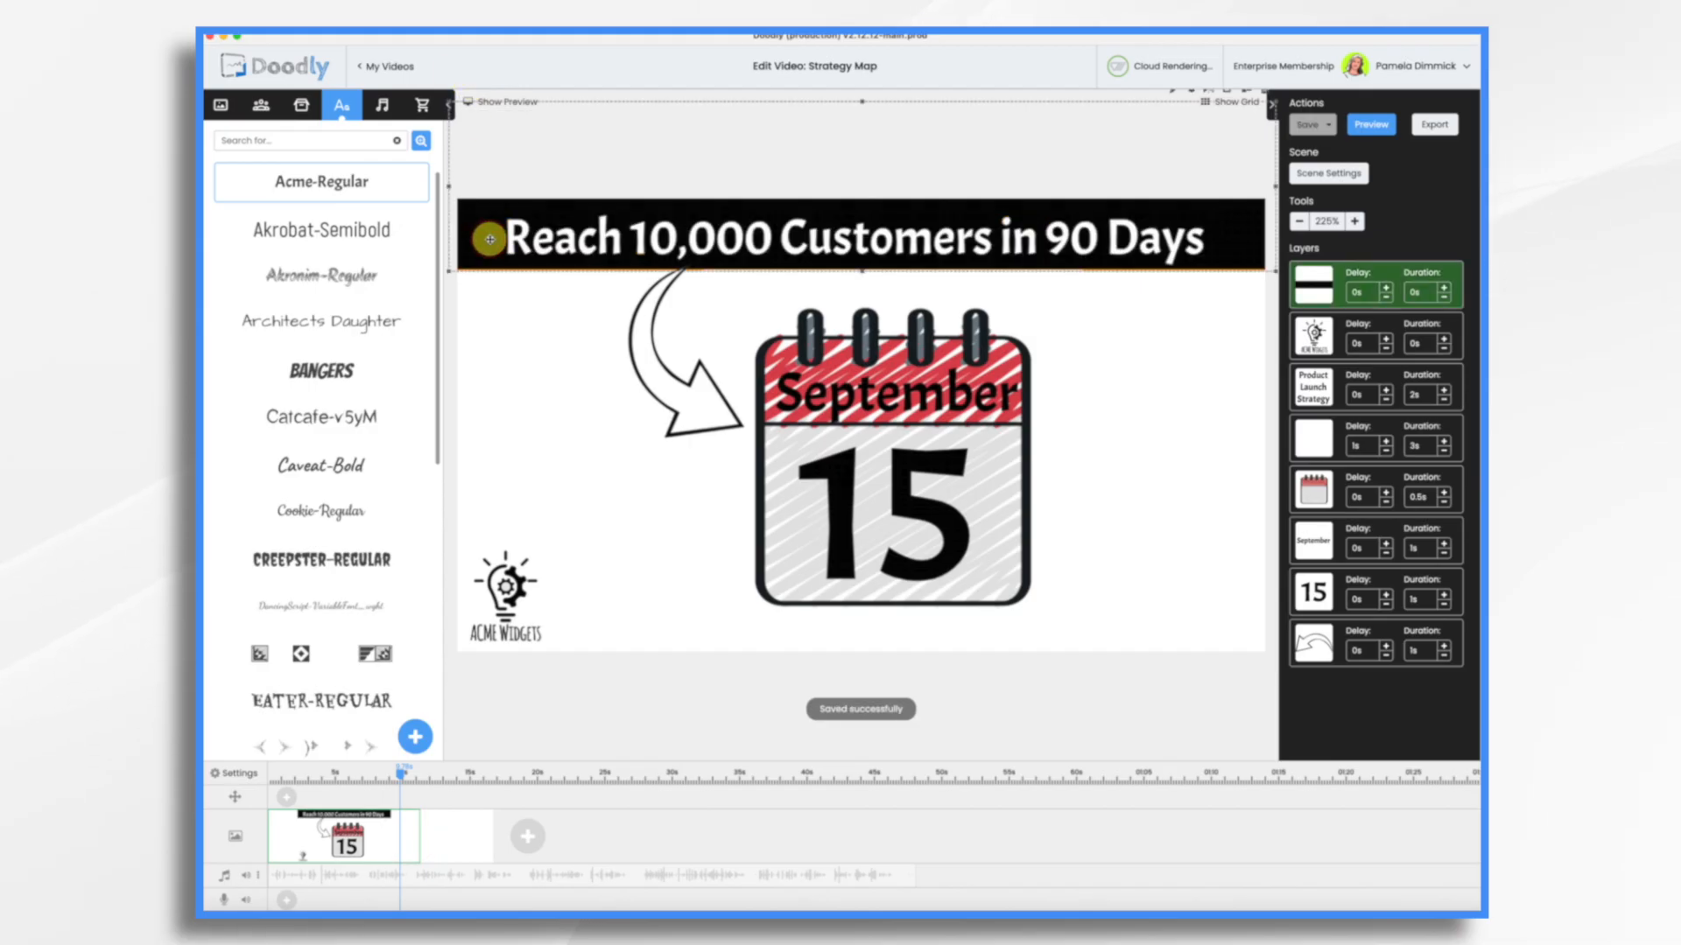
{"action": "left_click", "coordinate": [544, 236]}
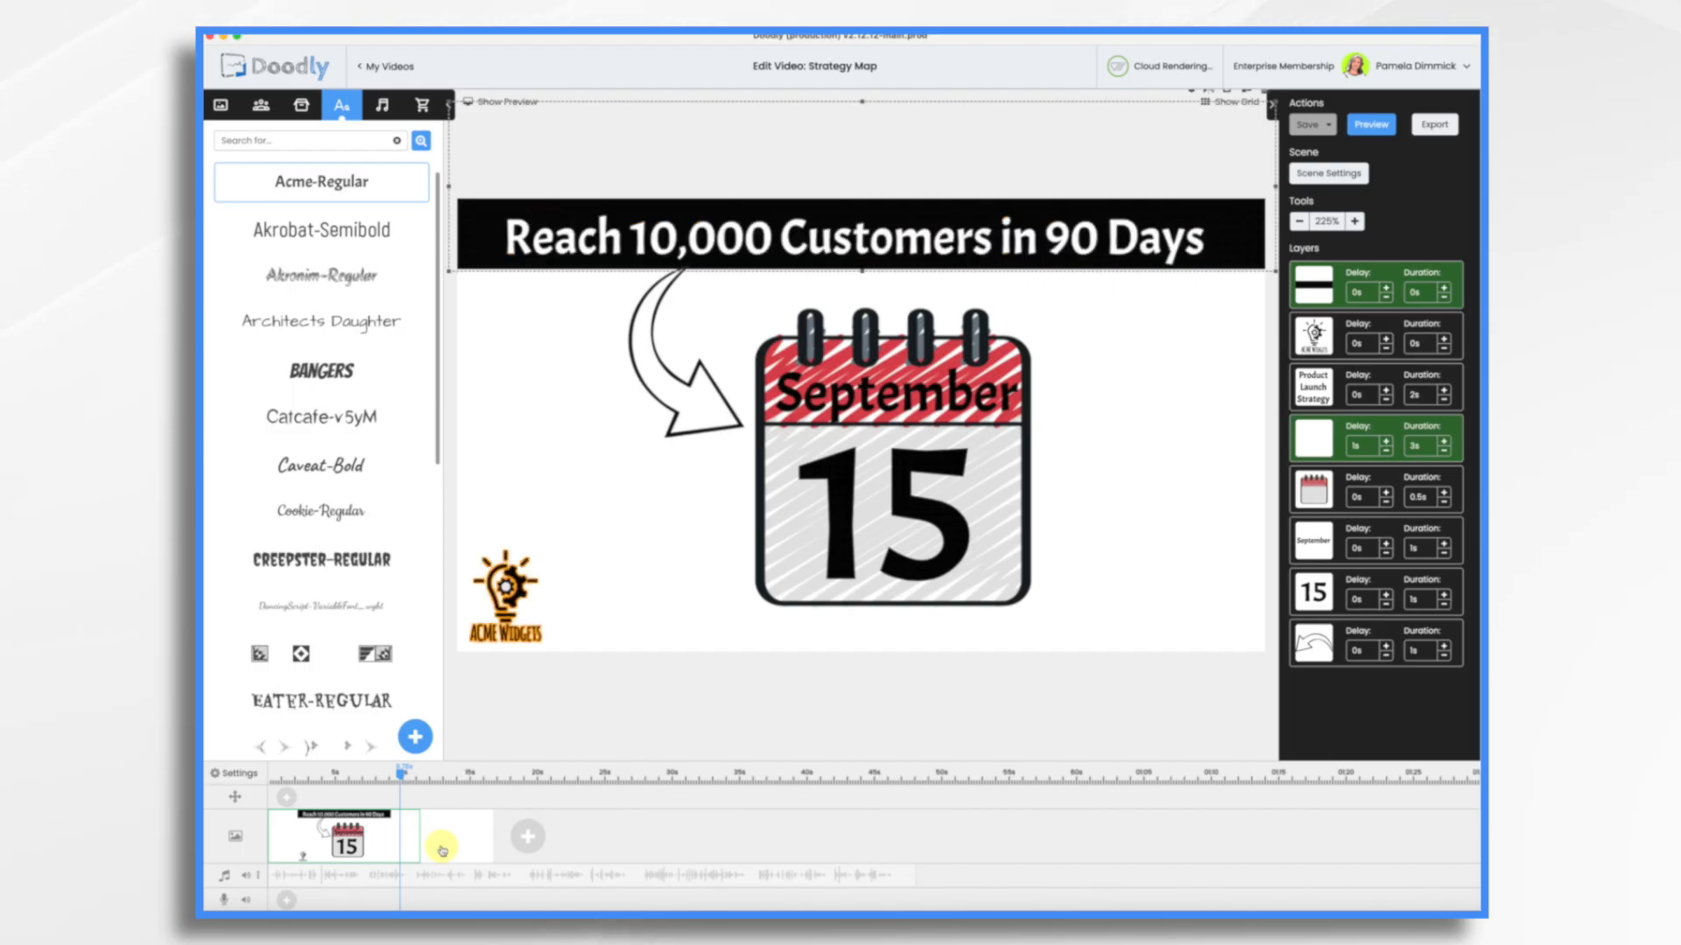
{"action": "left_click", "coordinate": [442, 849]}
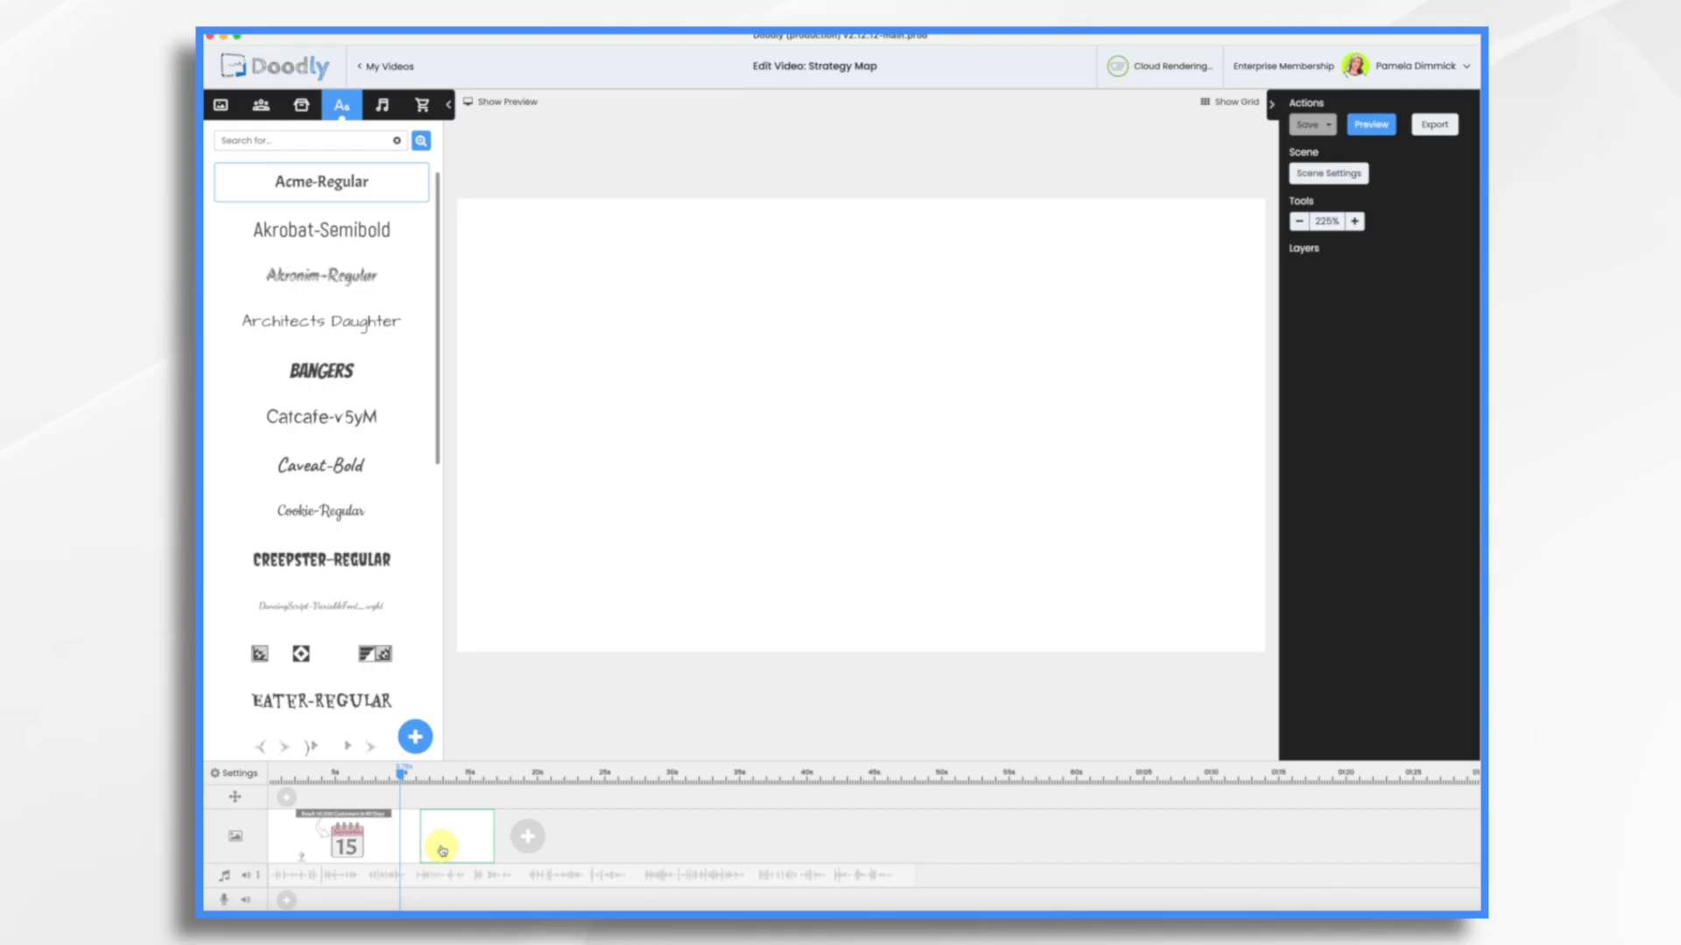
{"action": "key", "text": "super+v"}
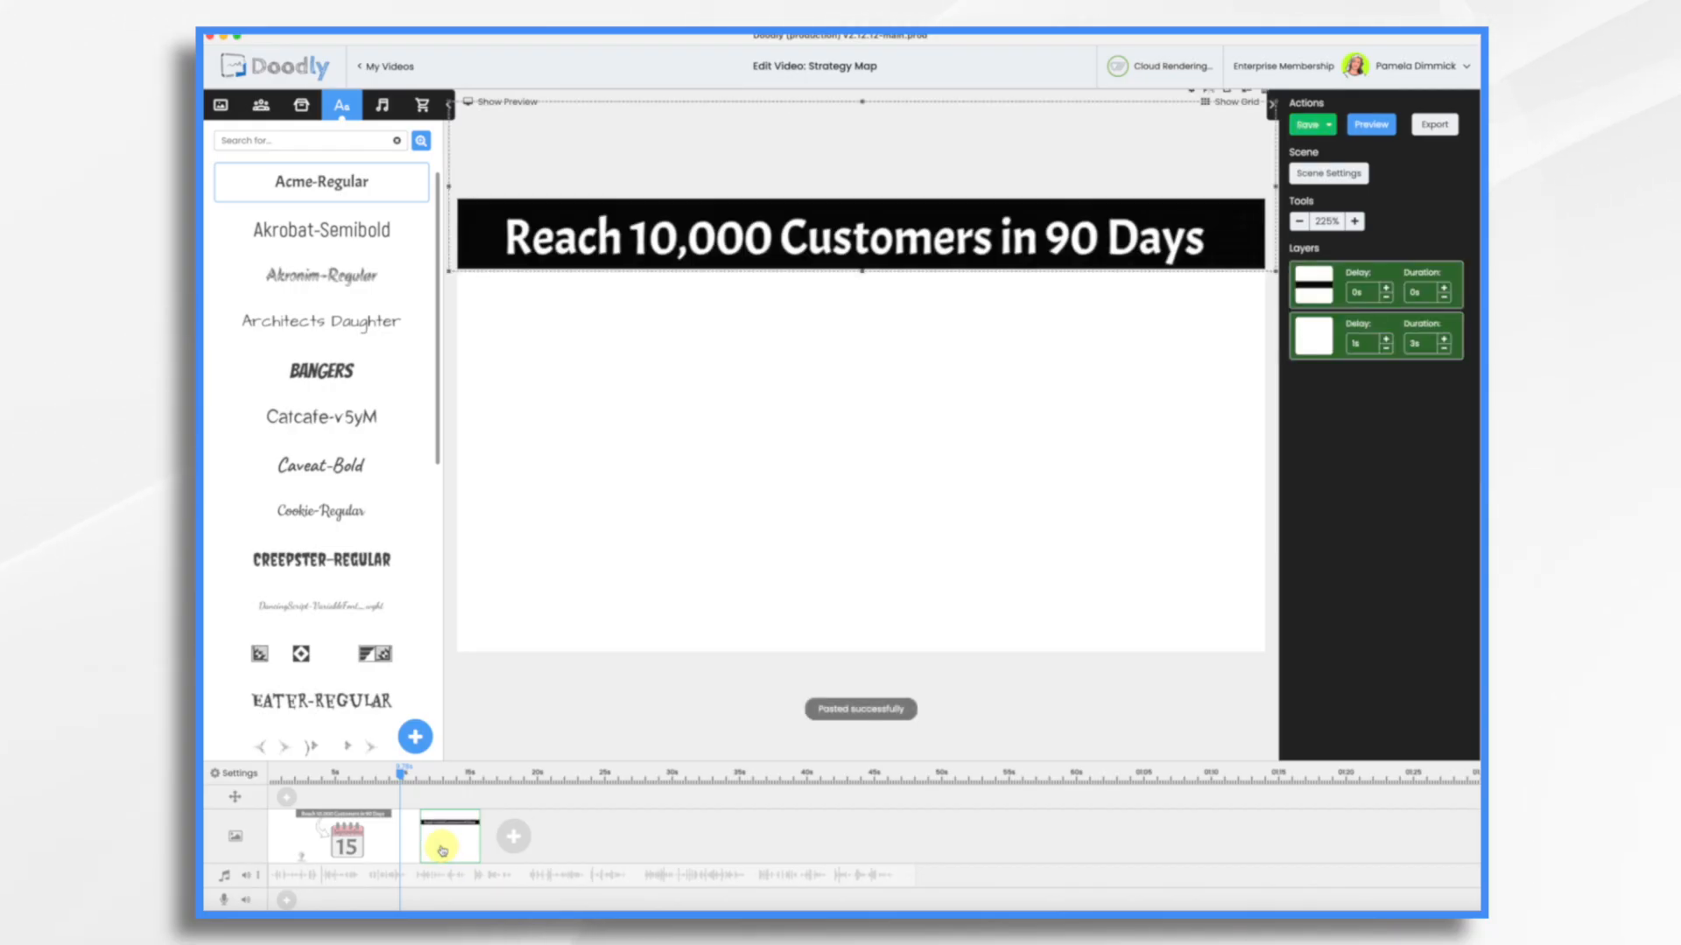
Change the new scene's heading to "1. Run a Digital Ad Campaign" in white and save the video.
{"action": "left_click", "coordinate": [653, 436]}
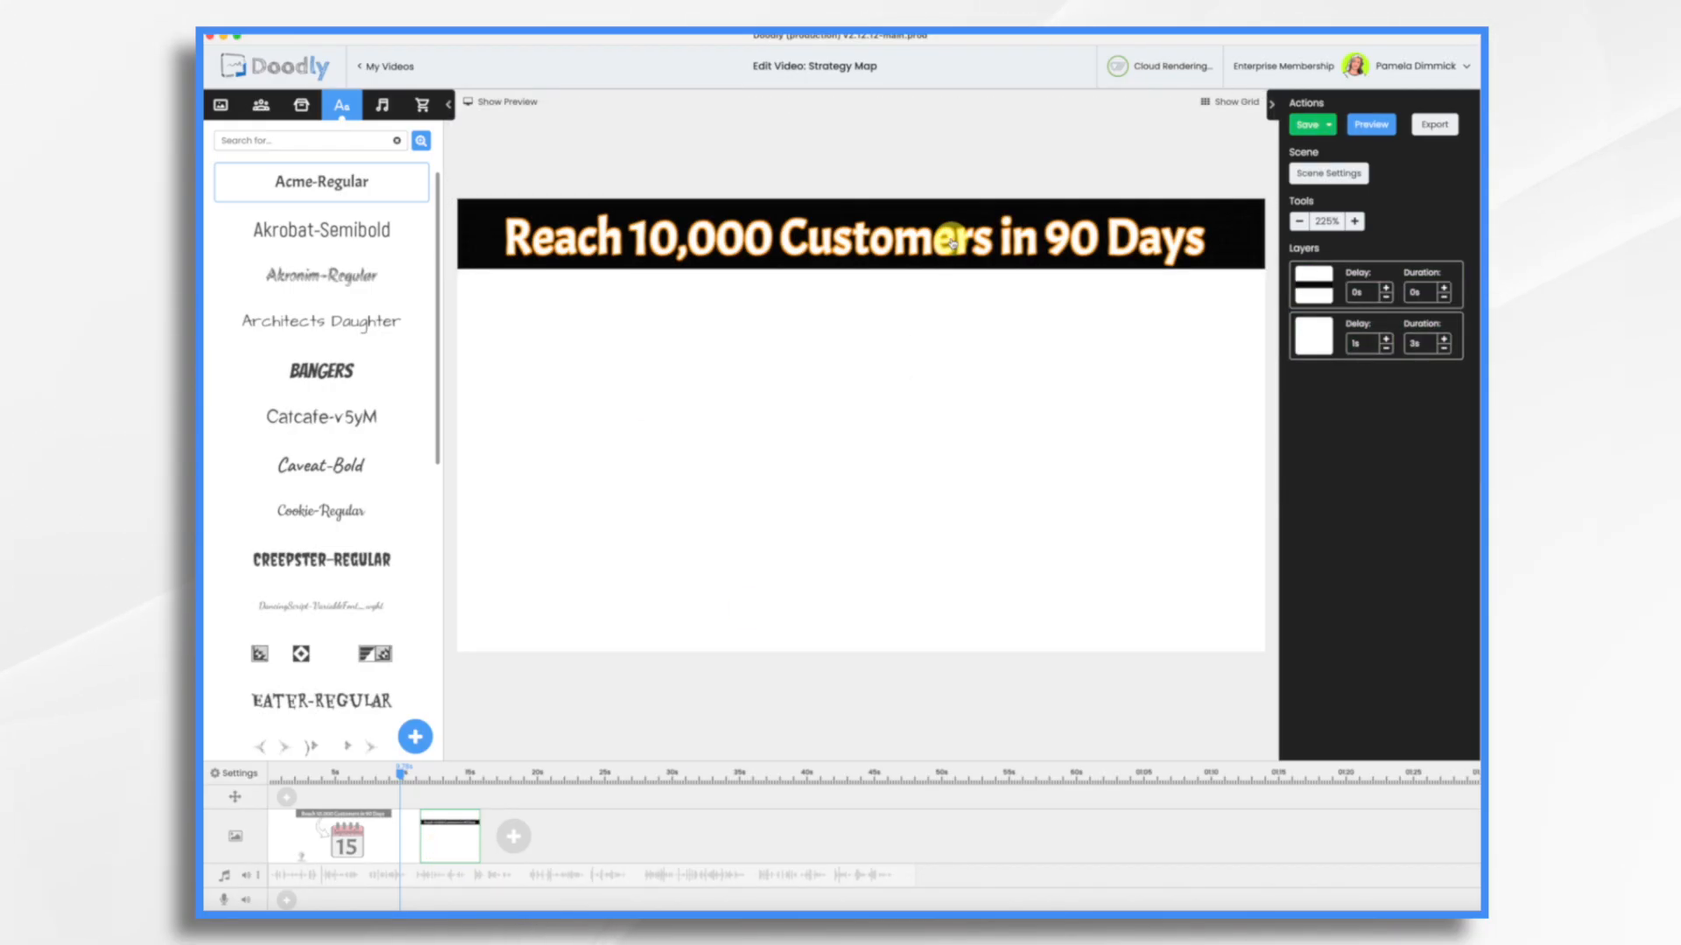
{"action": "double_click", "coordinate": [951, 241]}
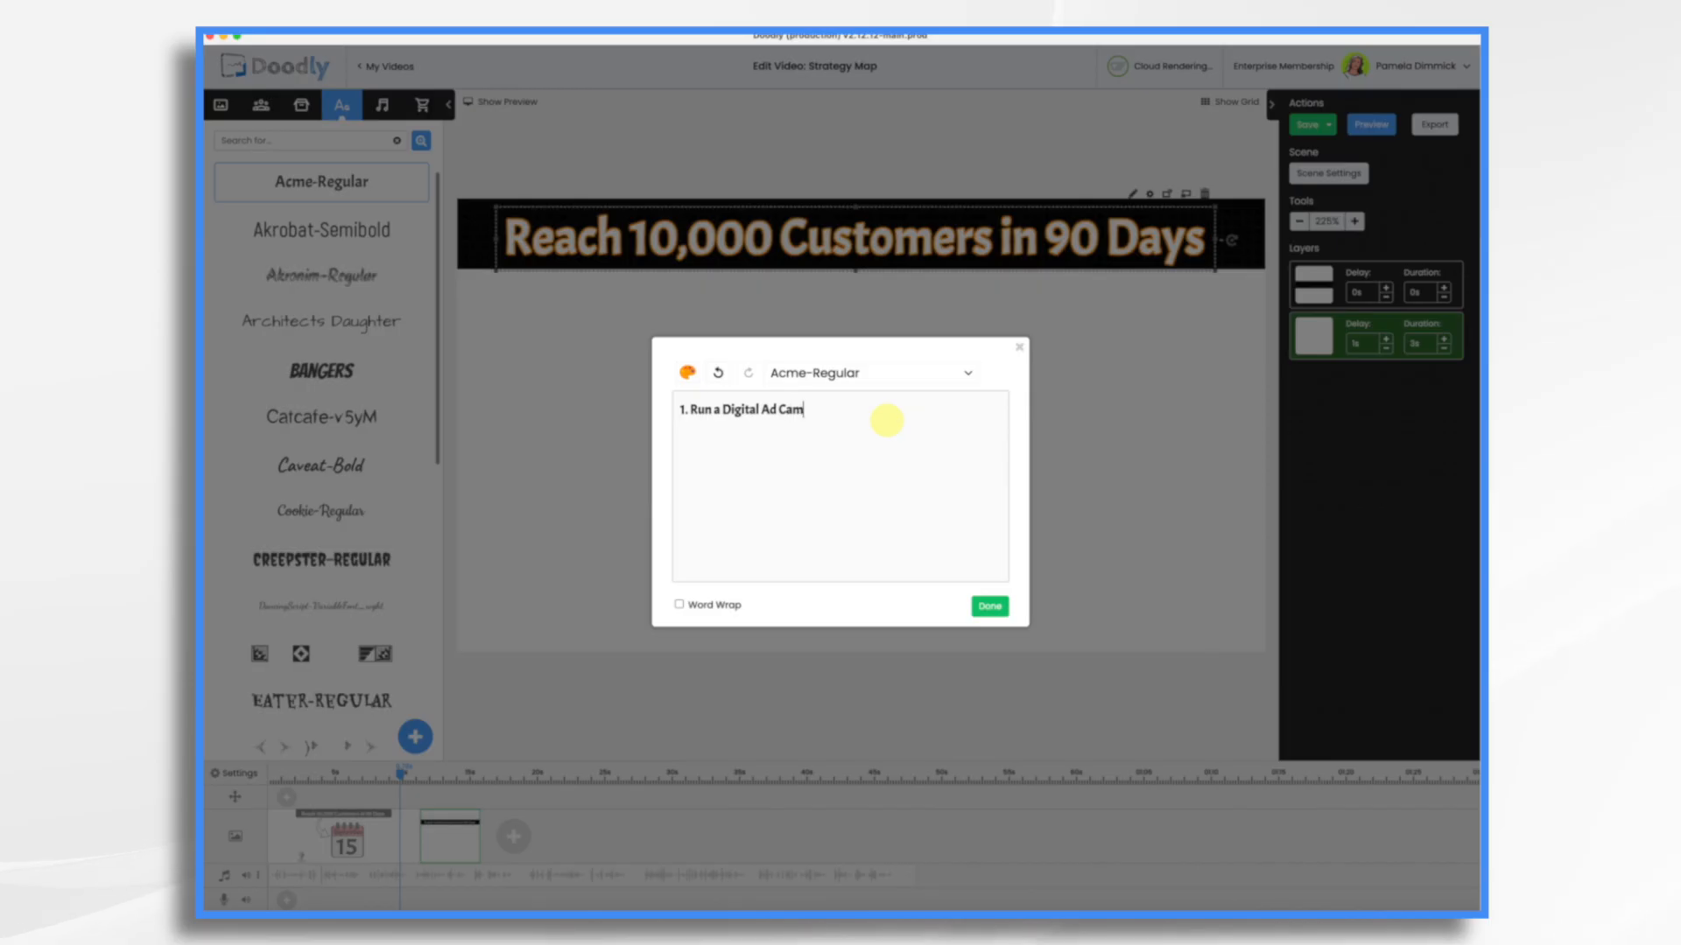
{"action": "key", "text": "super+a"}
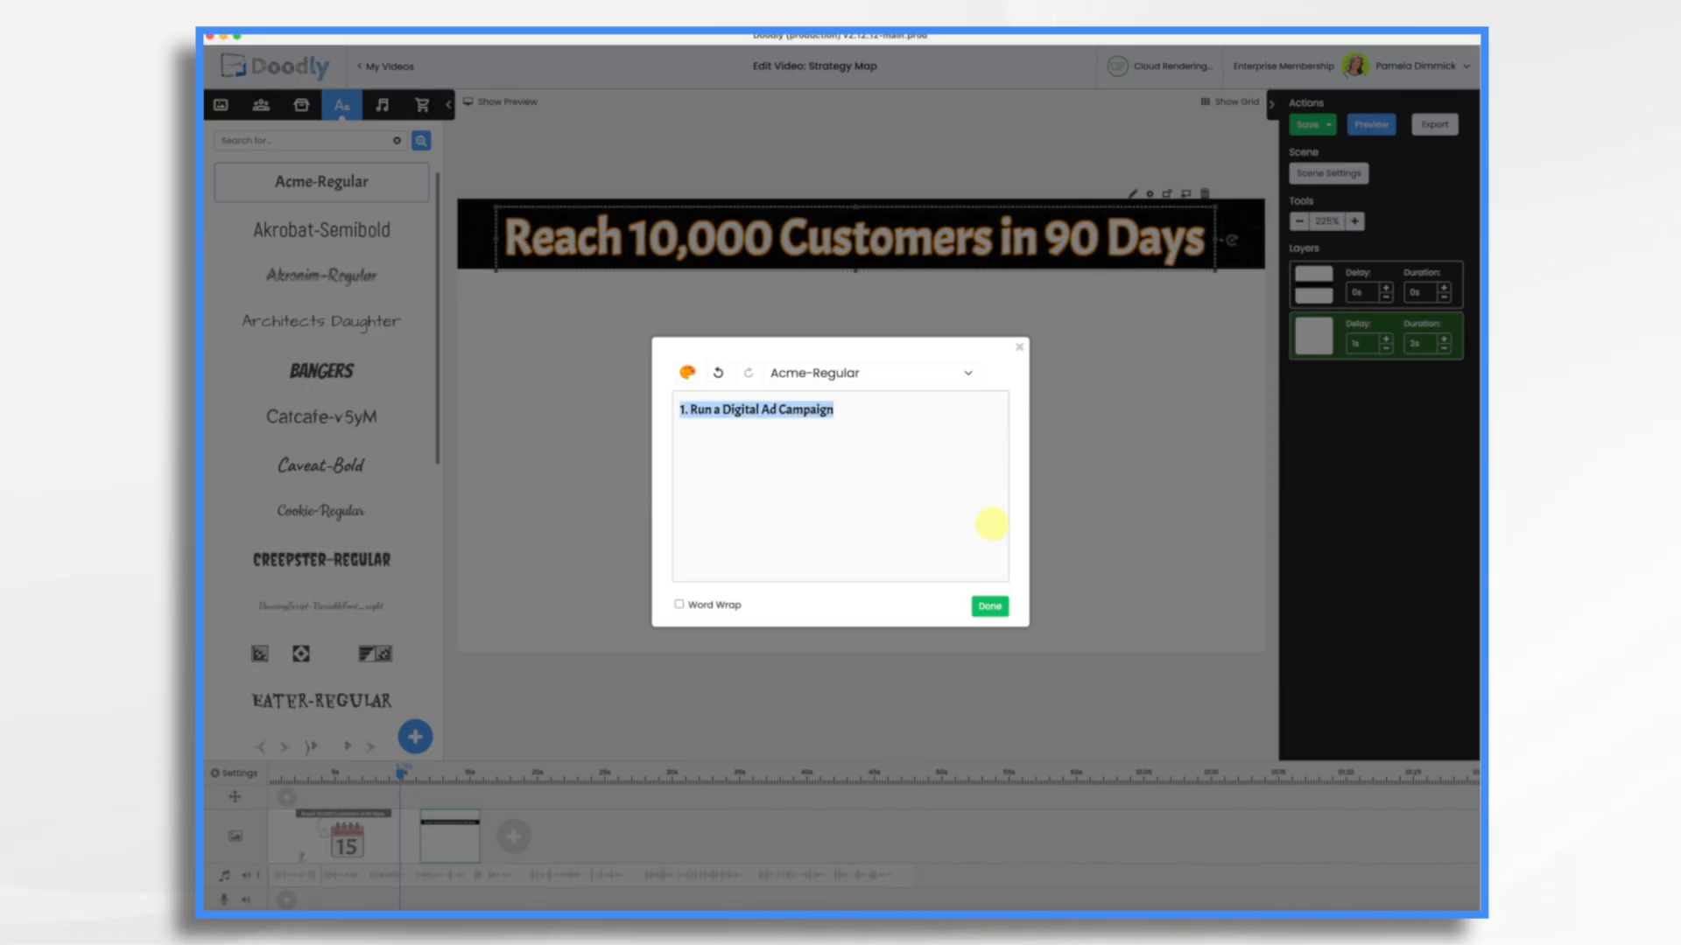
{"action": "left_click", "coordinate": [689, 374]}
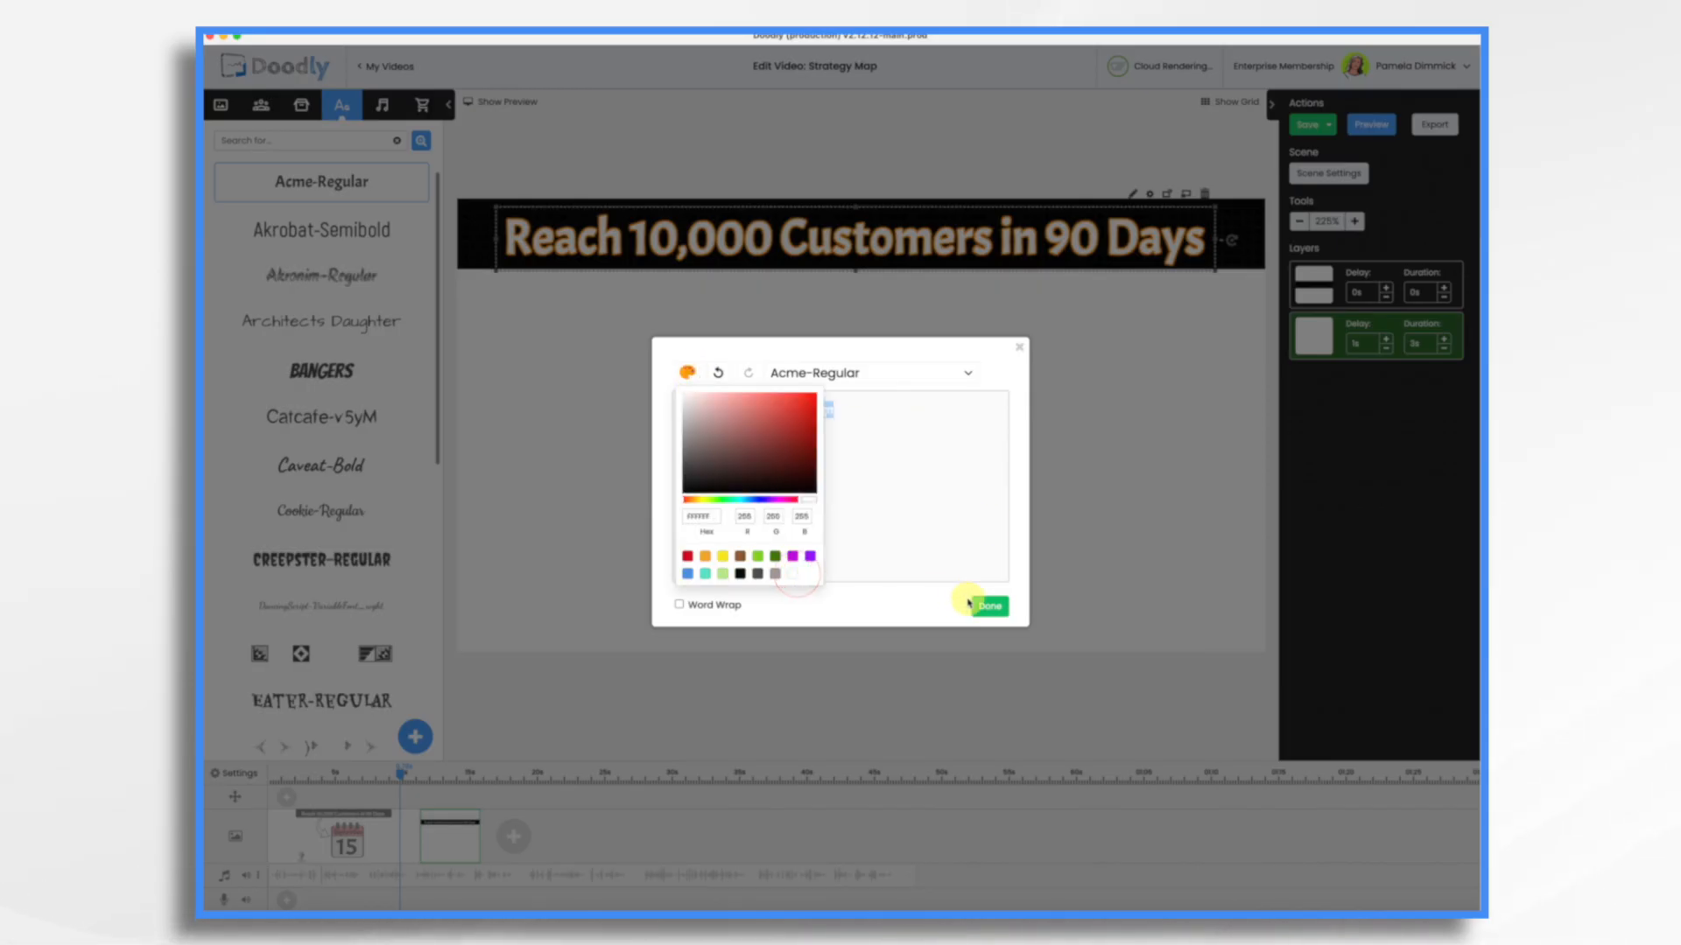
{"action": "left_click", "coordinate": [1000, 612]}
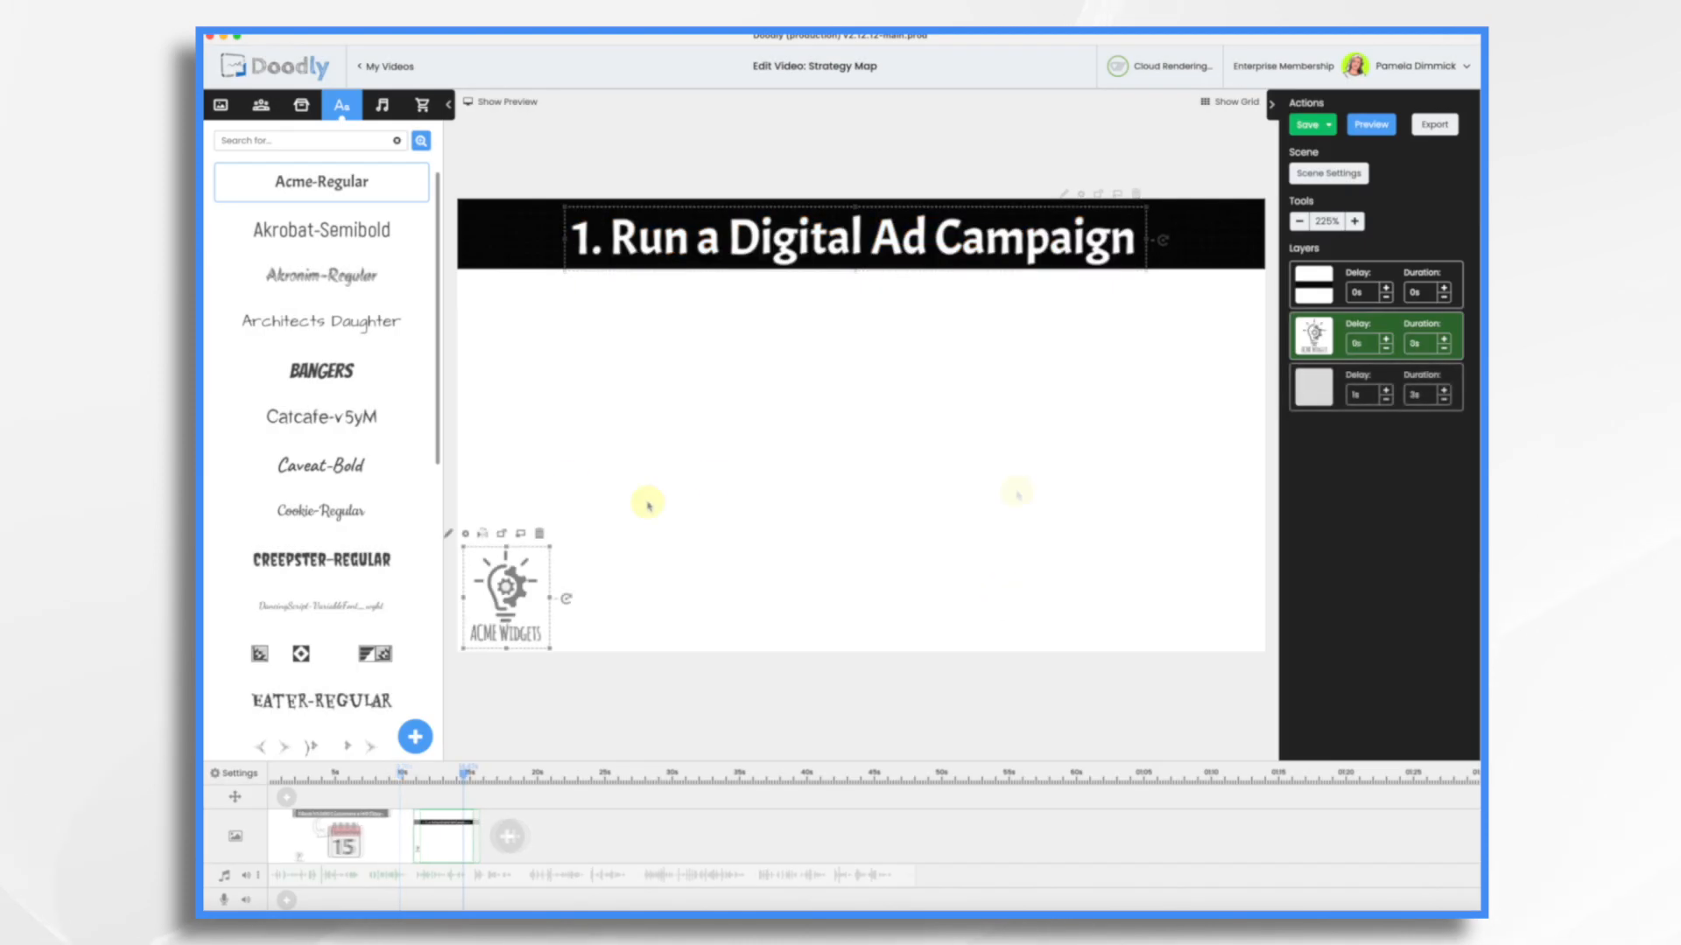
{"action": "key", "text": "super+s"}
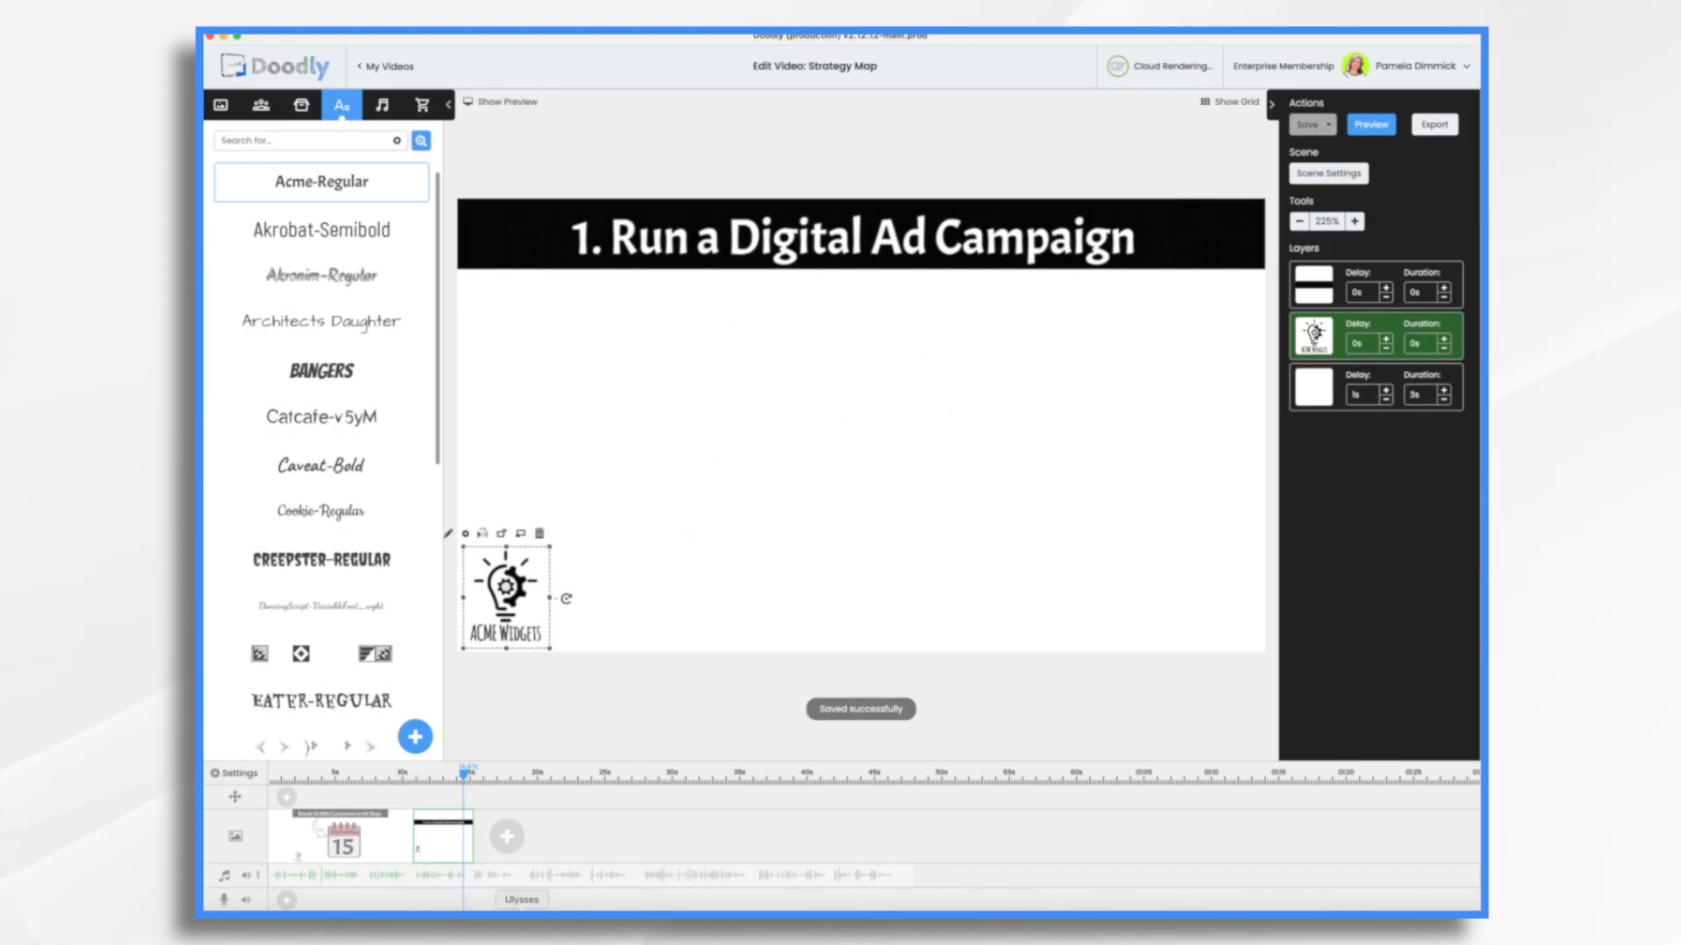
Duplicate the Digital Ad Campaign scene twice and change the heading of the scene right after it to "2. Partner with Key Influencers".
{"action": "right_click", "coordinate": [443, 848]}
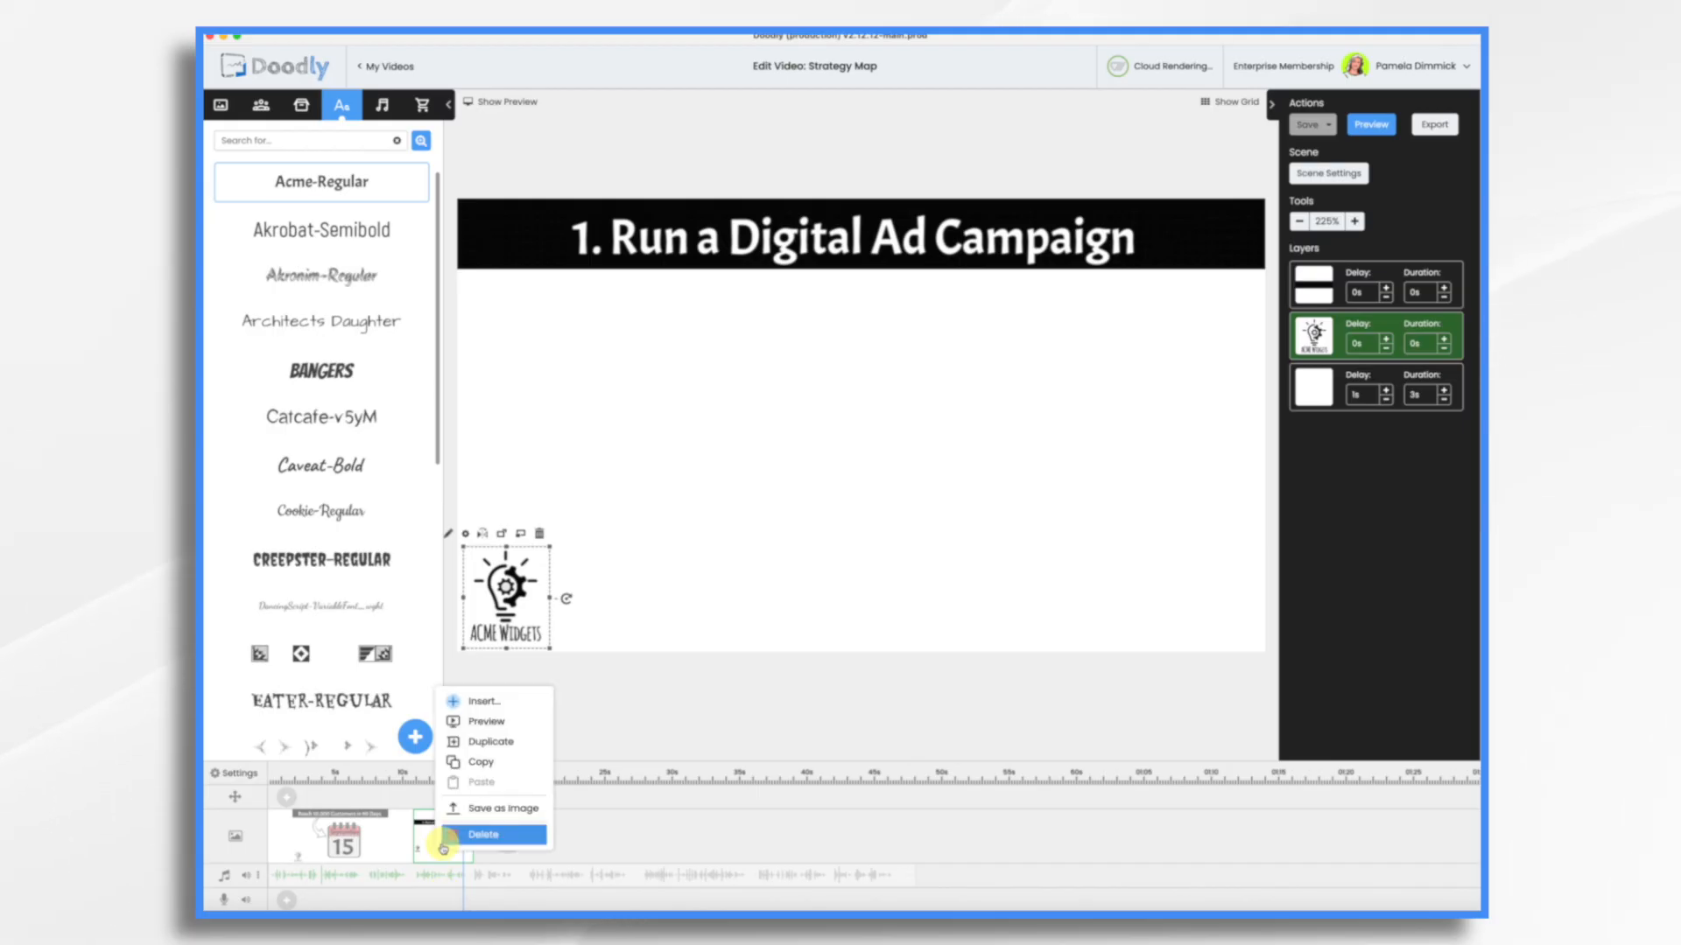
{"action": "left_click", "coordinate": [479, 741]}
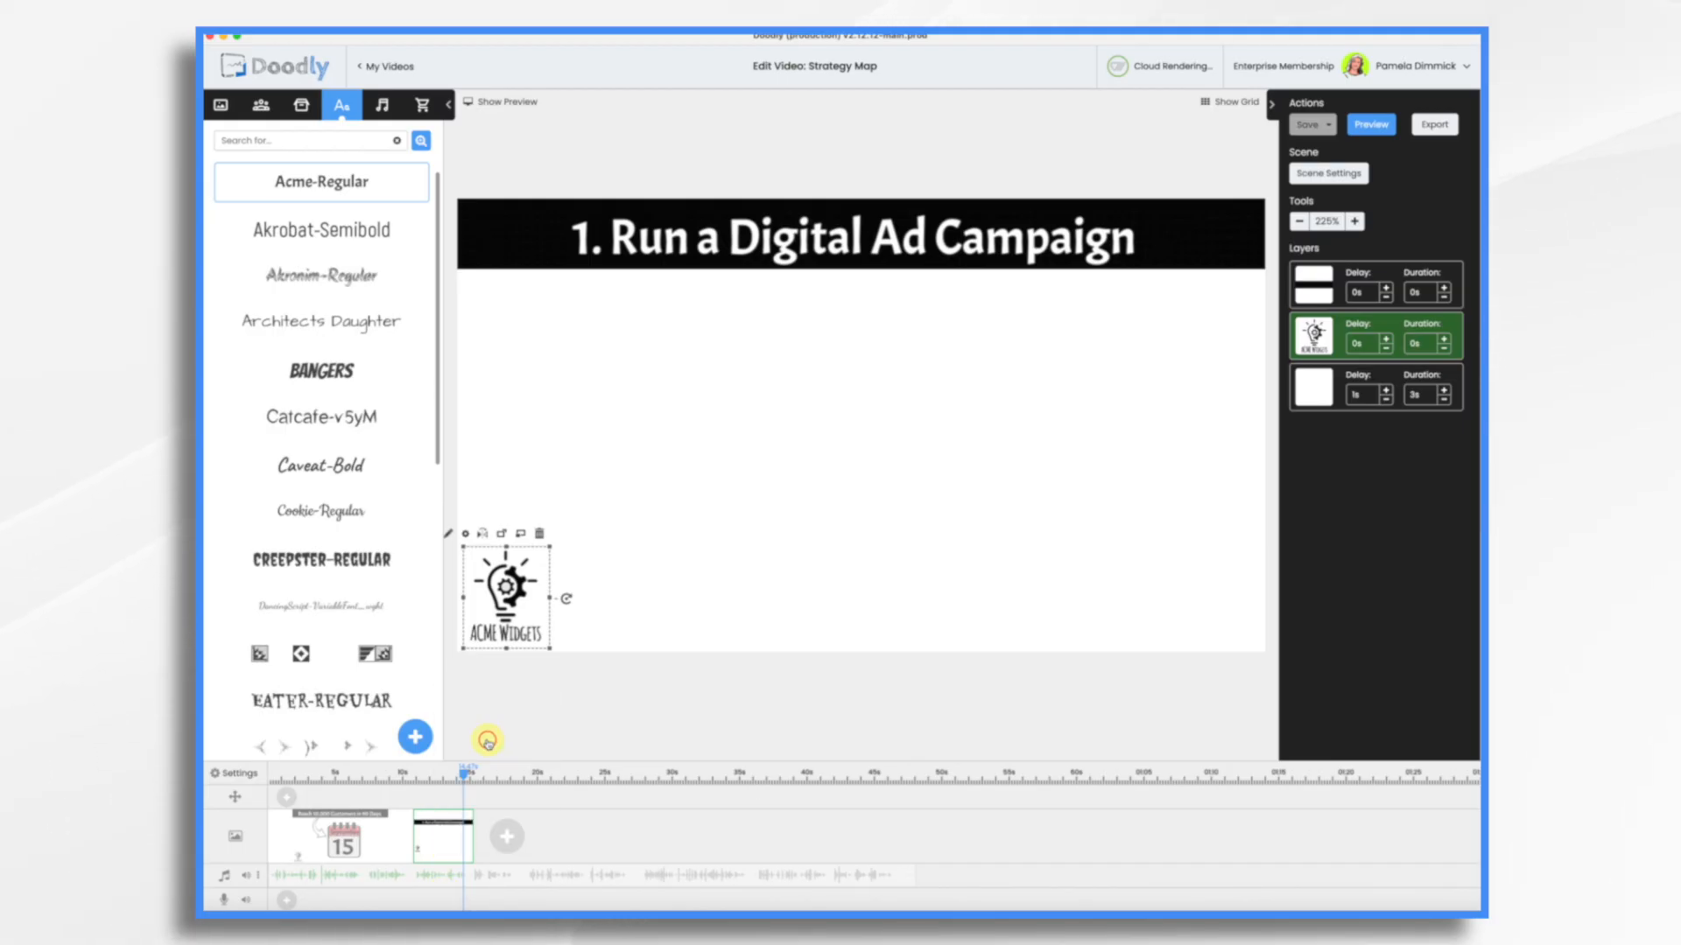
{"action": "right_click", "coordinate": [460, 851]}
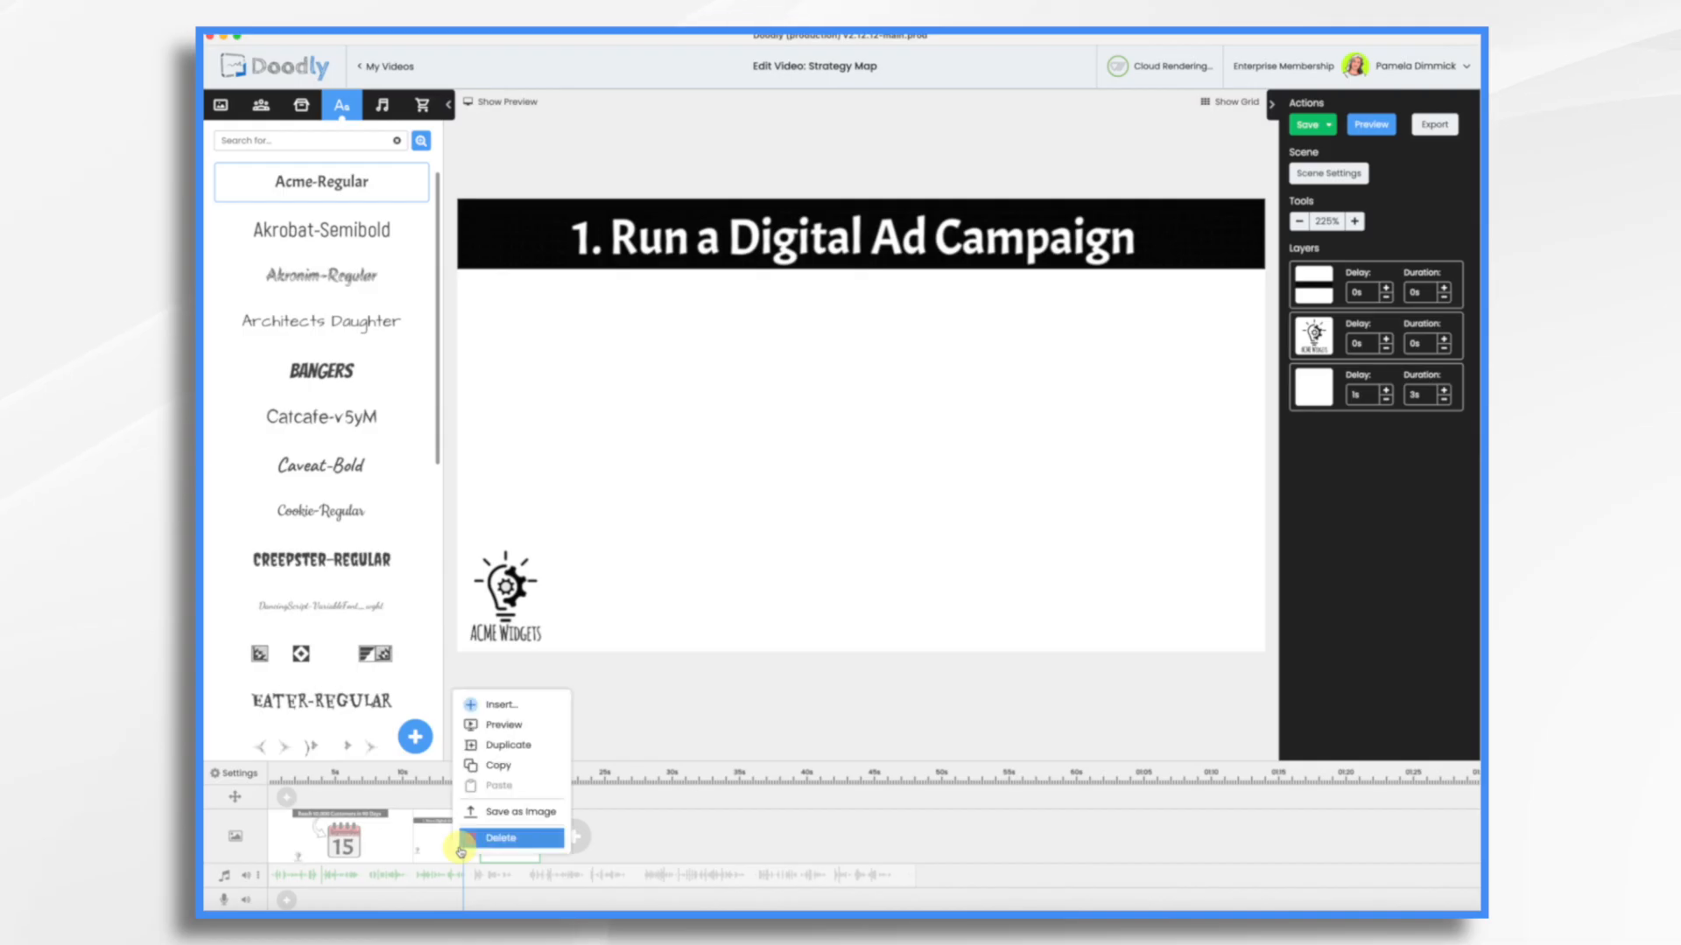
{"action": "left_click", "coordinate": [510, 748]}
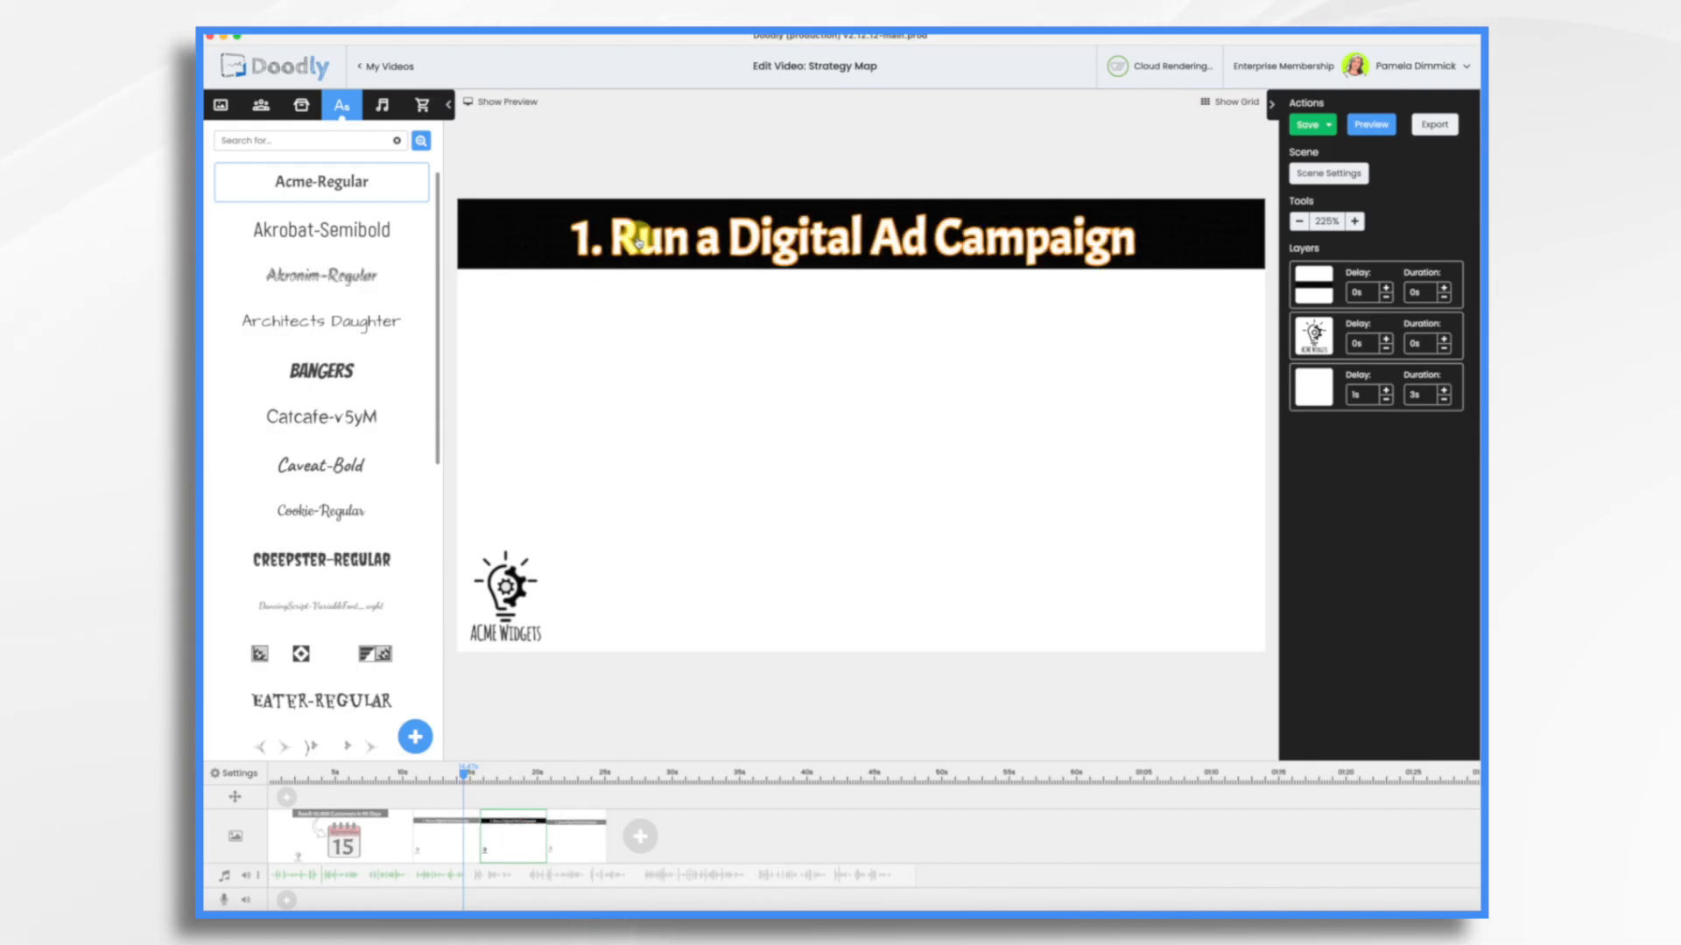
{"action": "double_click", "coordinate": [638, 236]}
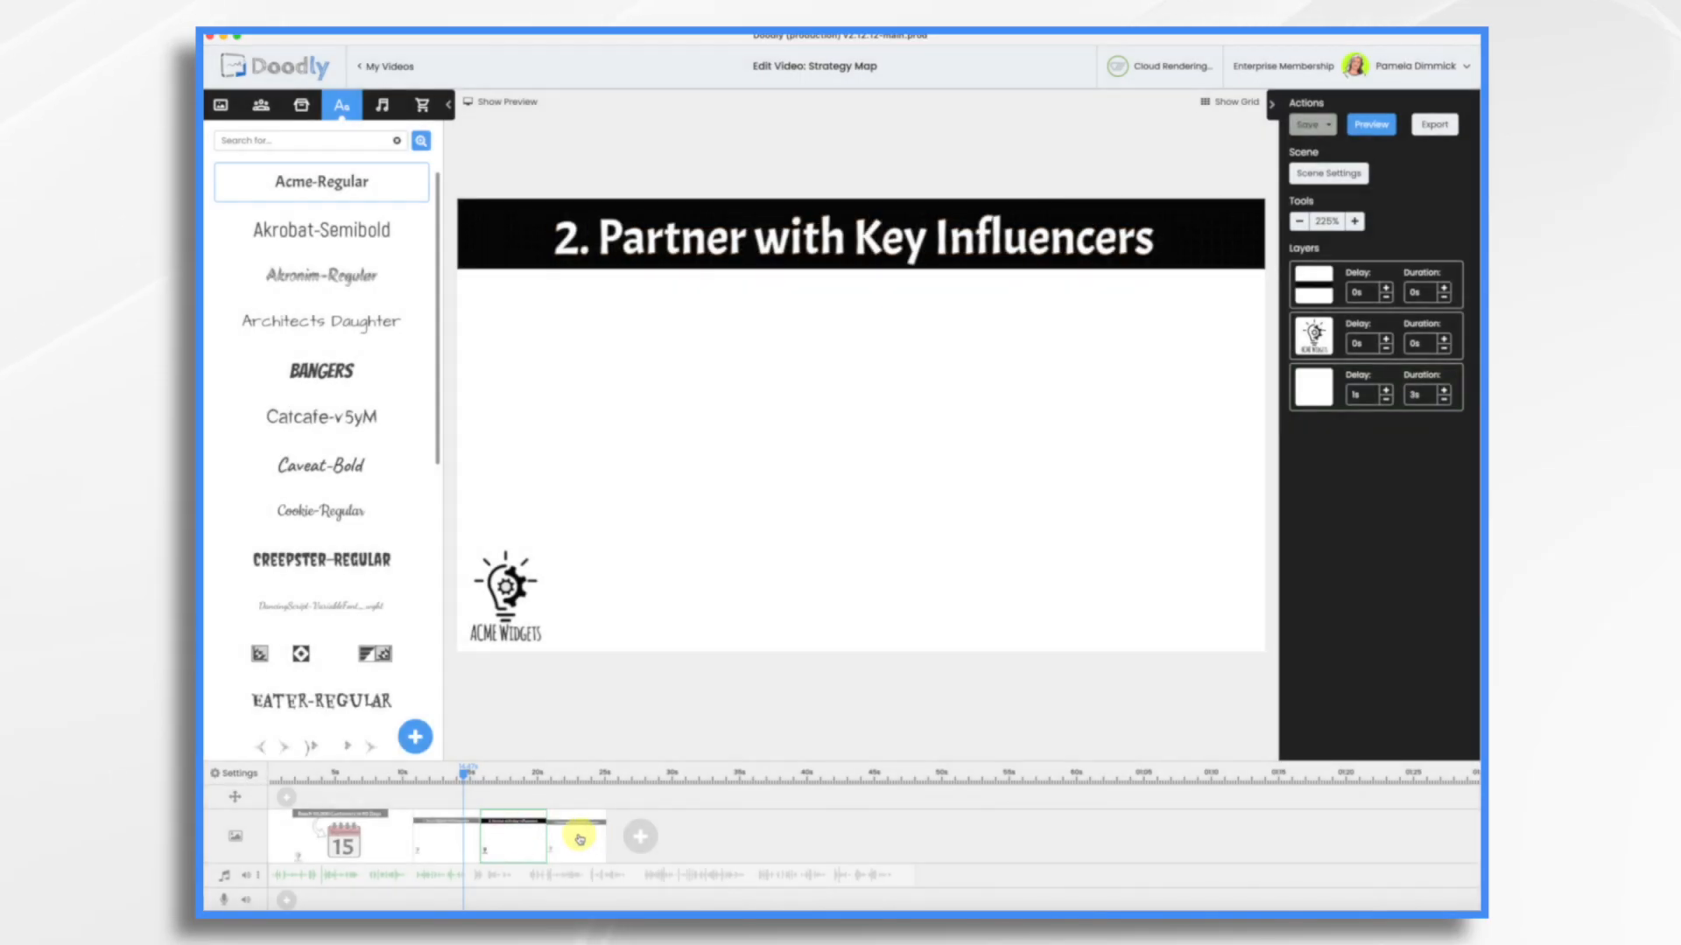
{"action": "left_click", "coordinate": [579, 839]}
Return to the Digital Ad Campaign scene and search the props library for "target".
{"action": "left_click", "coordinate": [453, 842]}
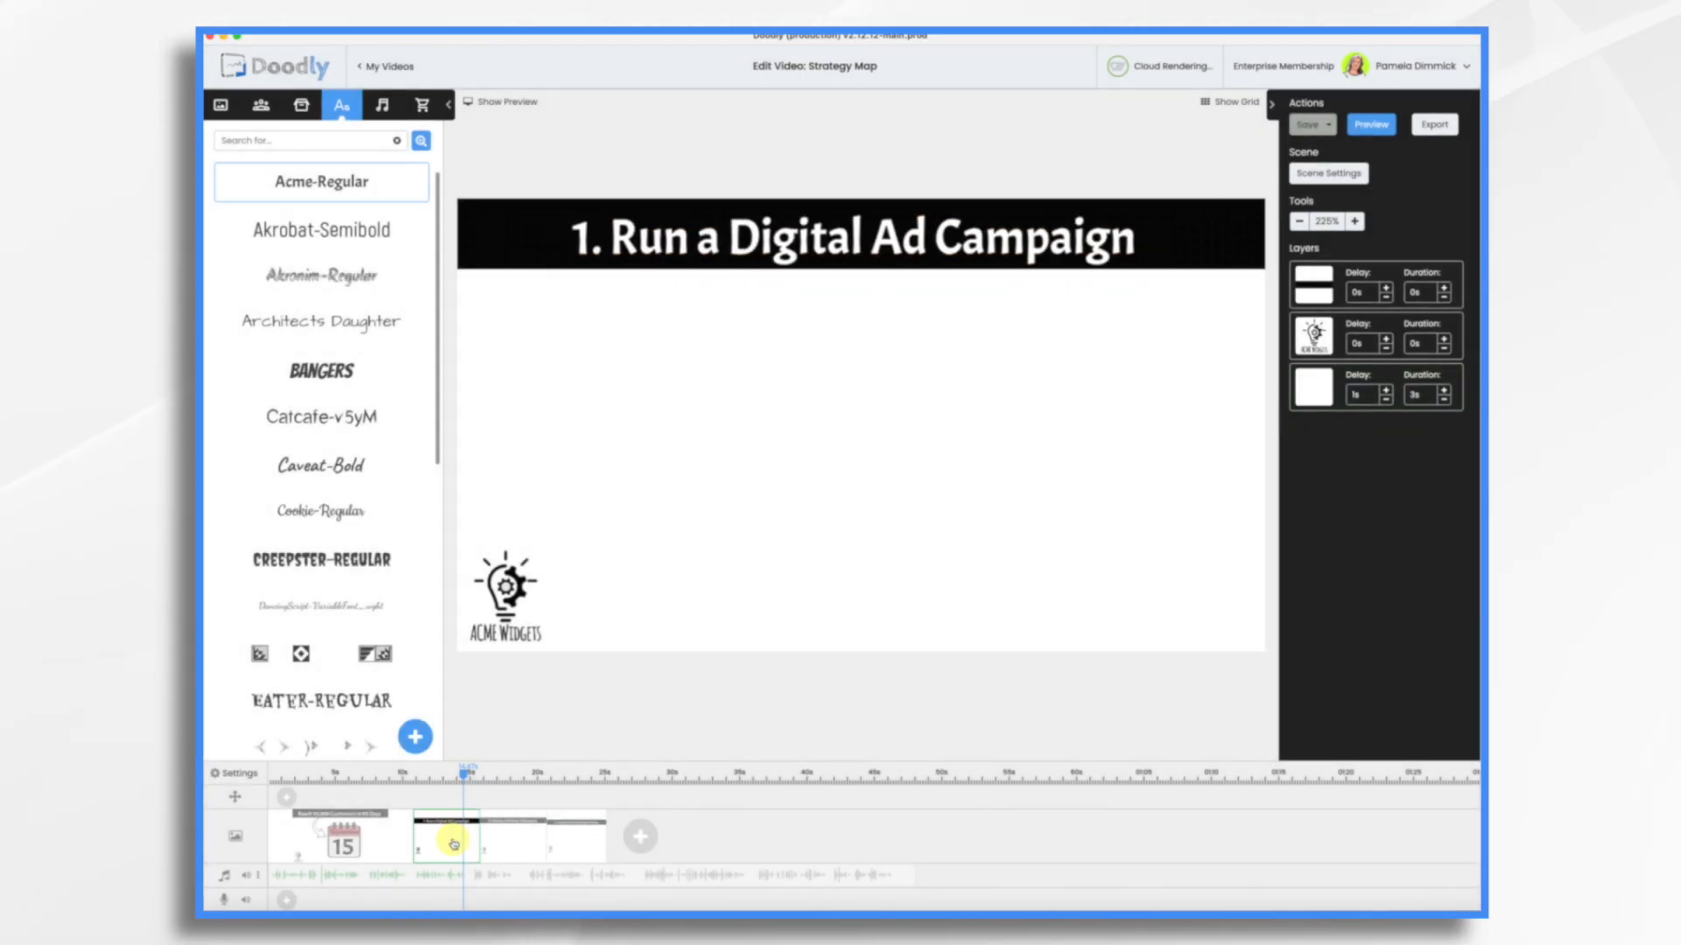
{"action": "left_click", "coordinate": [302, 106]}
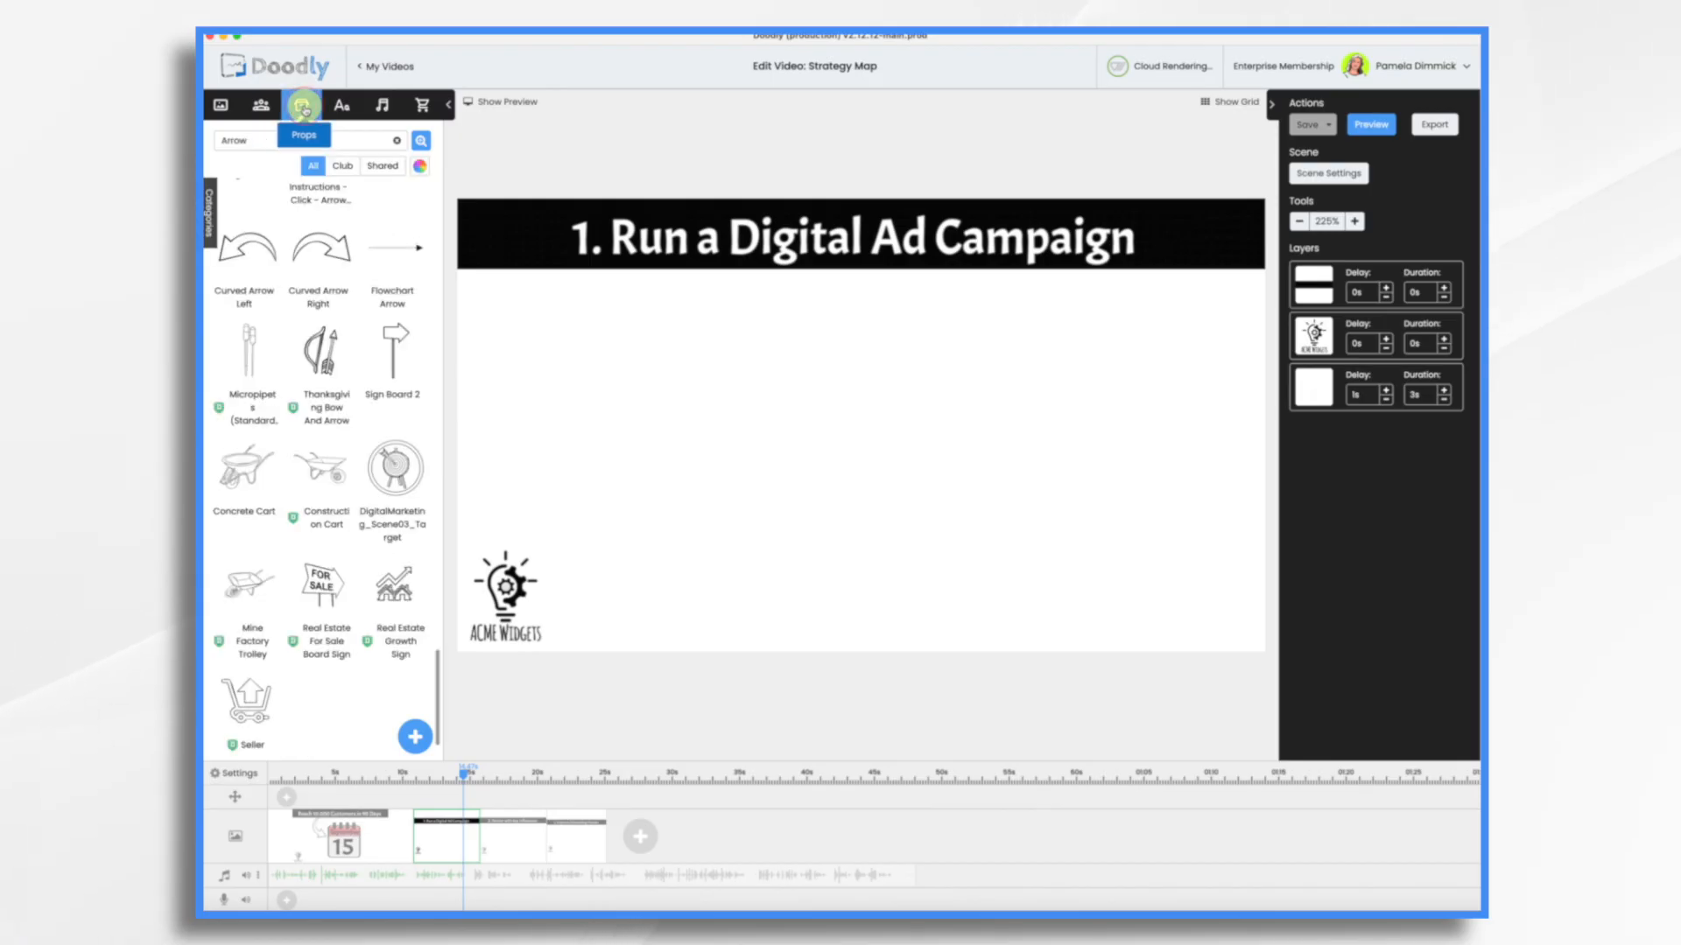
{"action": "double_click", "coordinate": [273, 141]}
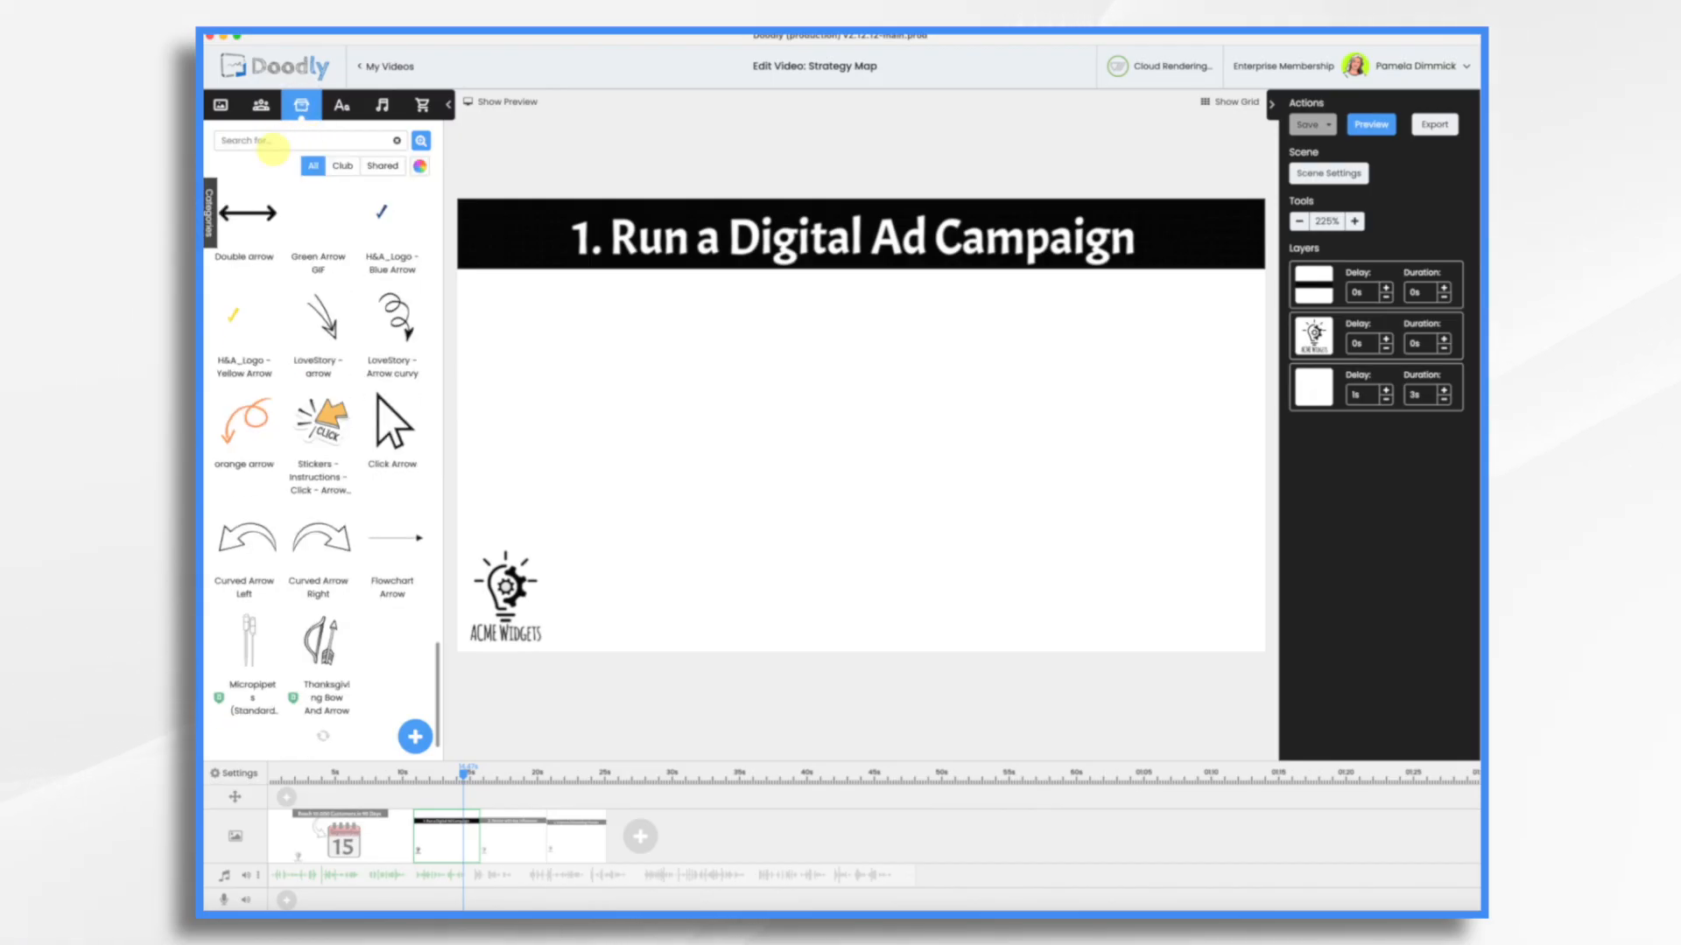
{"action": "type", "text": "target"}
{"action": "key", "text": "Return"}
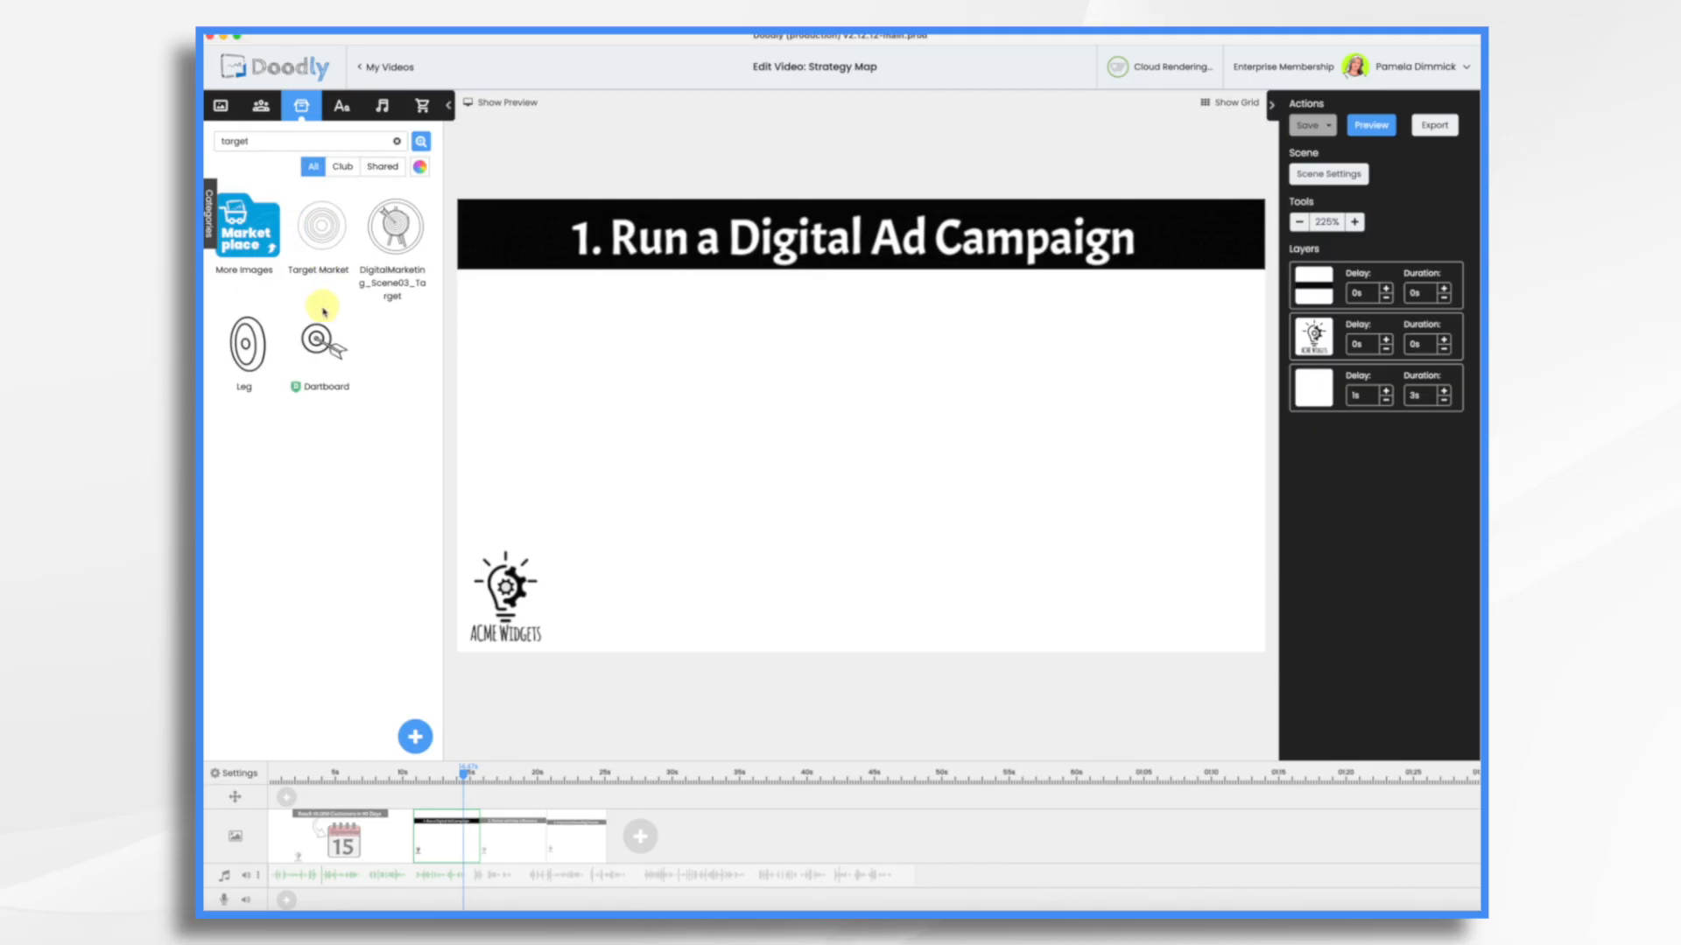
Add the Dartboard prop to the Digital Ad Campaign scene with "Tech Enthusiasts" in Architects Daughter above it.
{"action": "left_click_drag", "start_coordinate": [319, 344], "coordinate": [967, 387]}
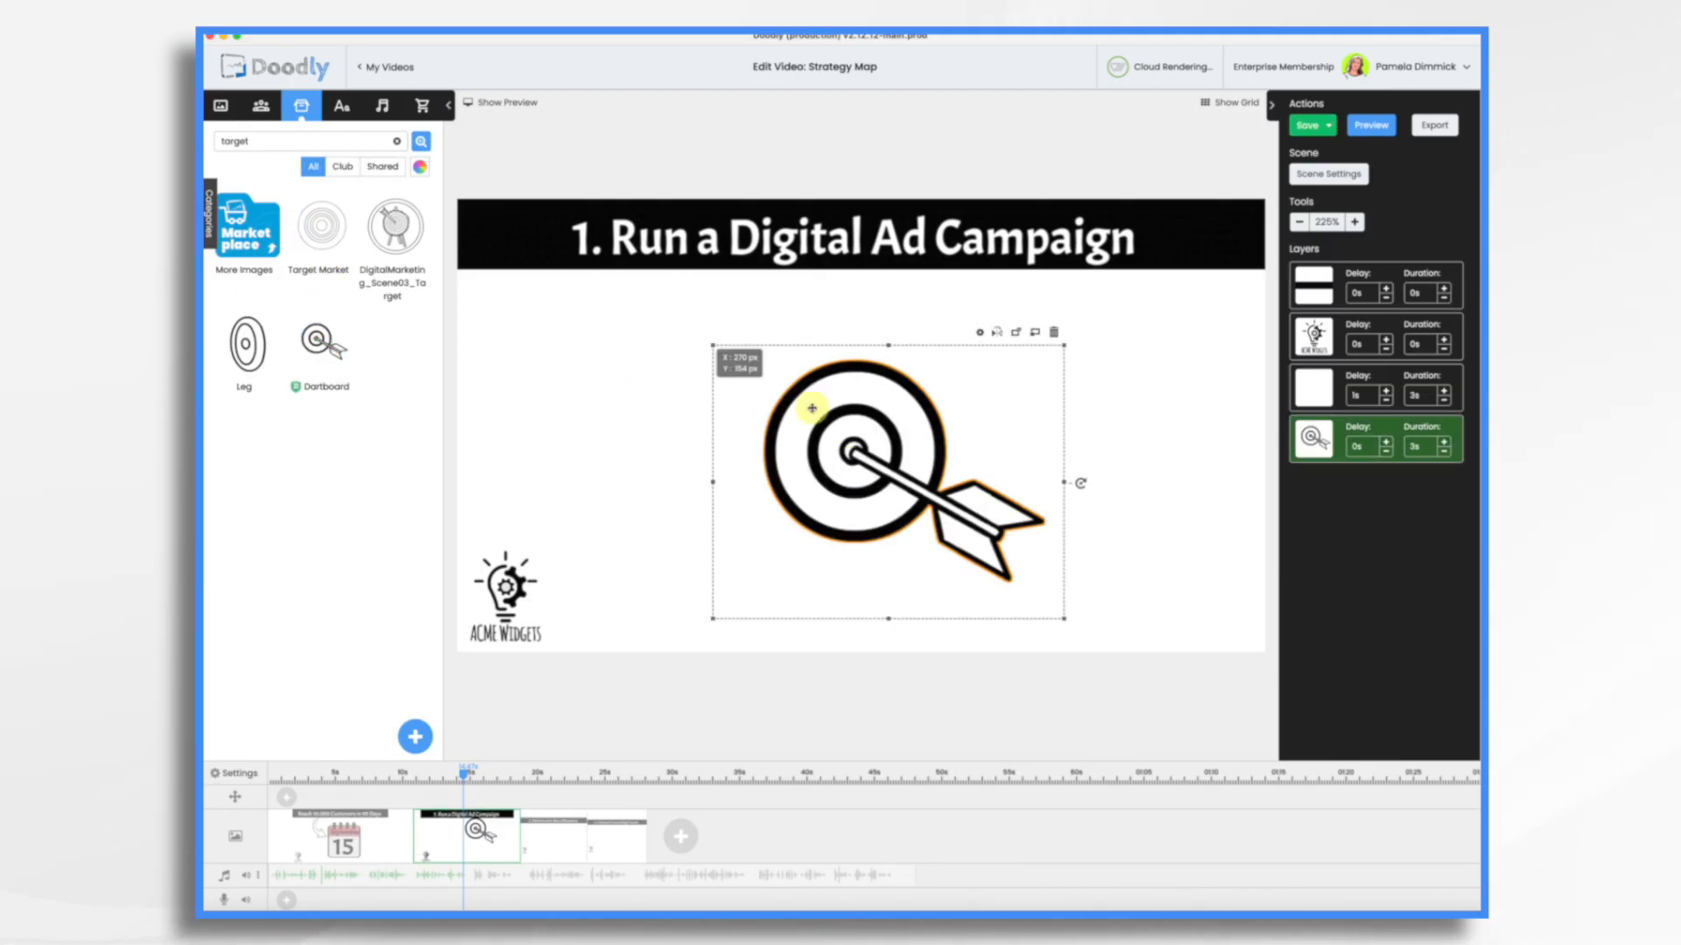
{"action": "left_click", "coordinate": [337, 106]}
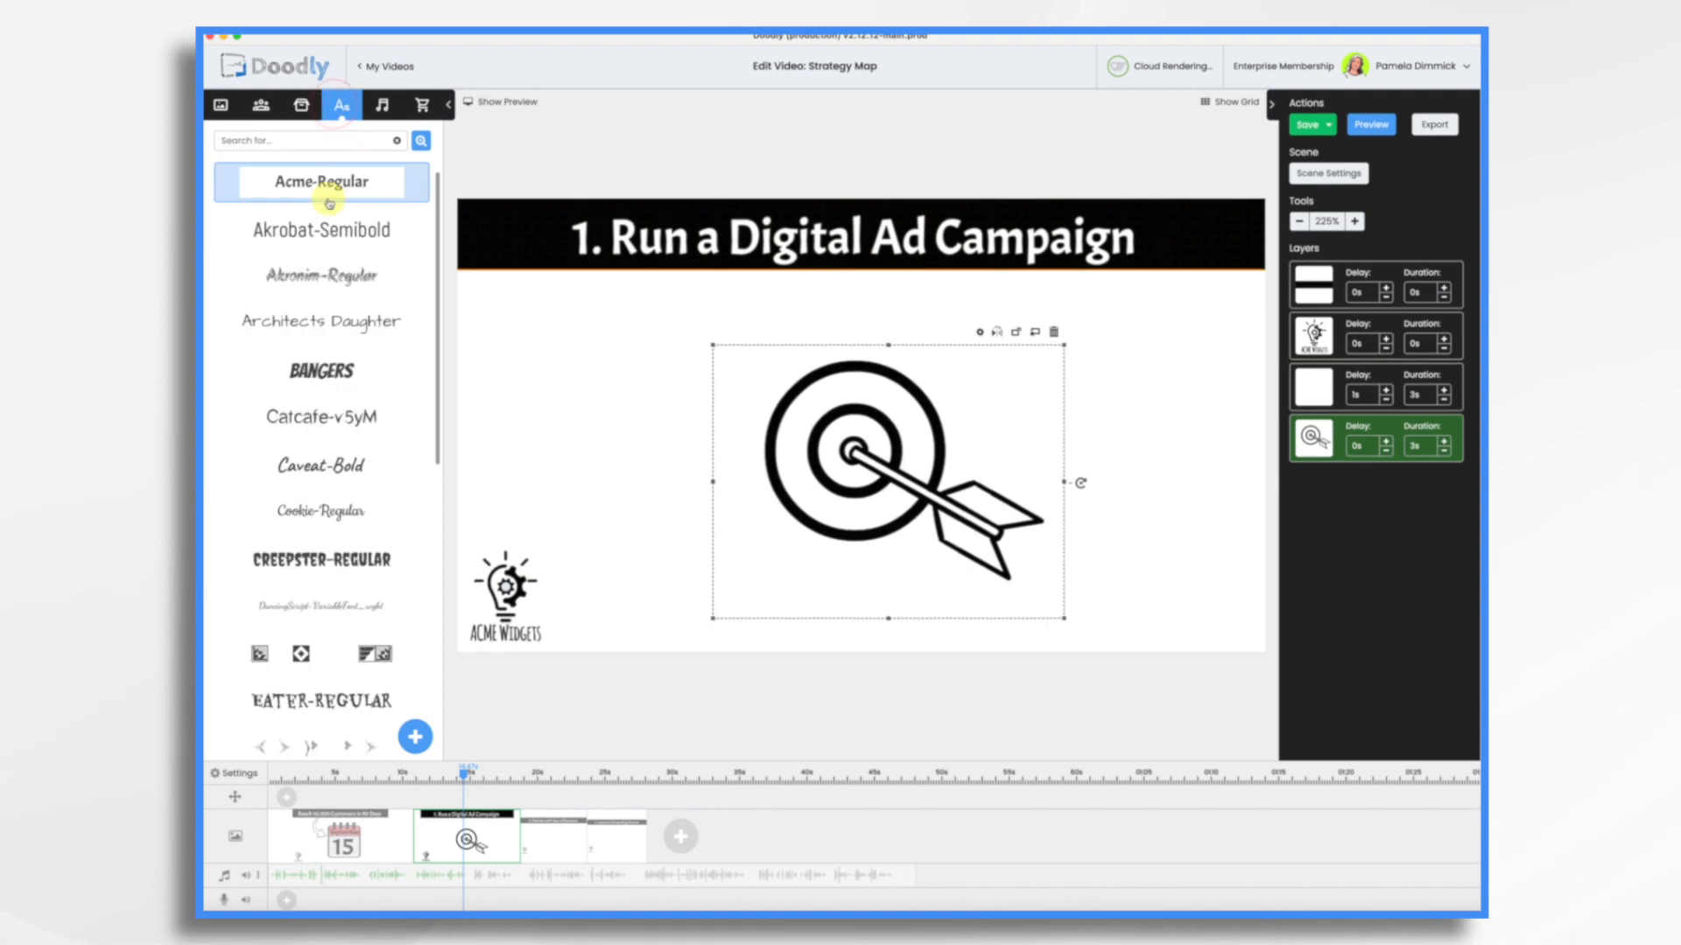
{"action": "left_click_drag", "start_coordinate": [341, 323], "coordinate": [822, 309]}
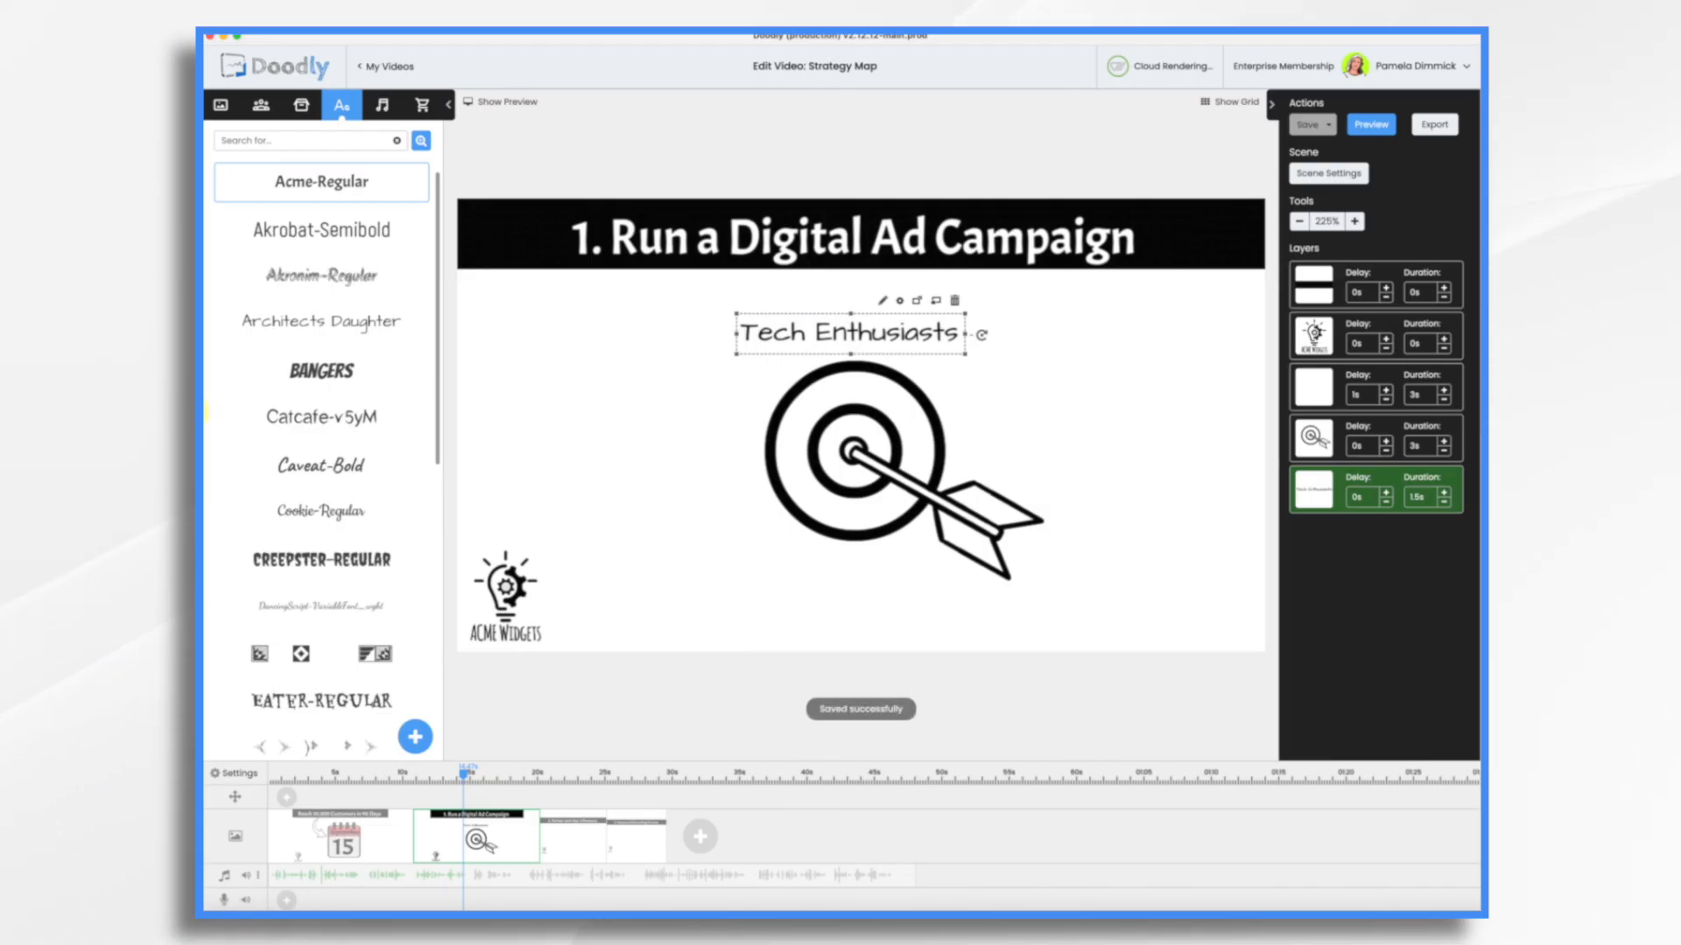
Upload the three portrait JPG files of the responsible people from the Downloads folder as new props.
{"action": "left_click", "coordinate": [301, 105]}
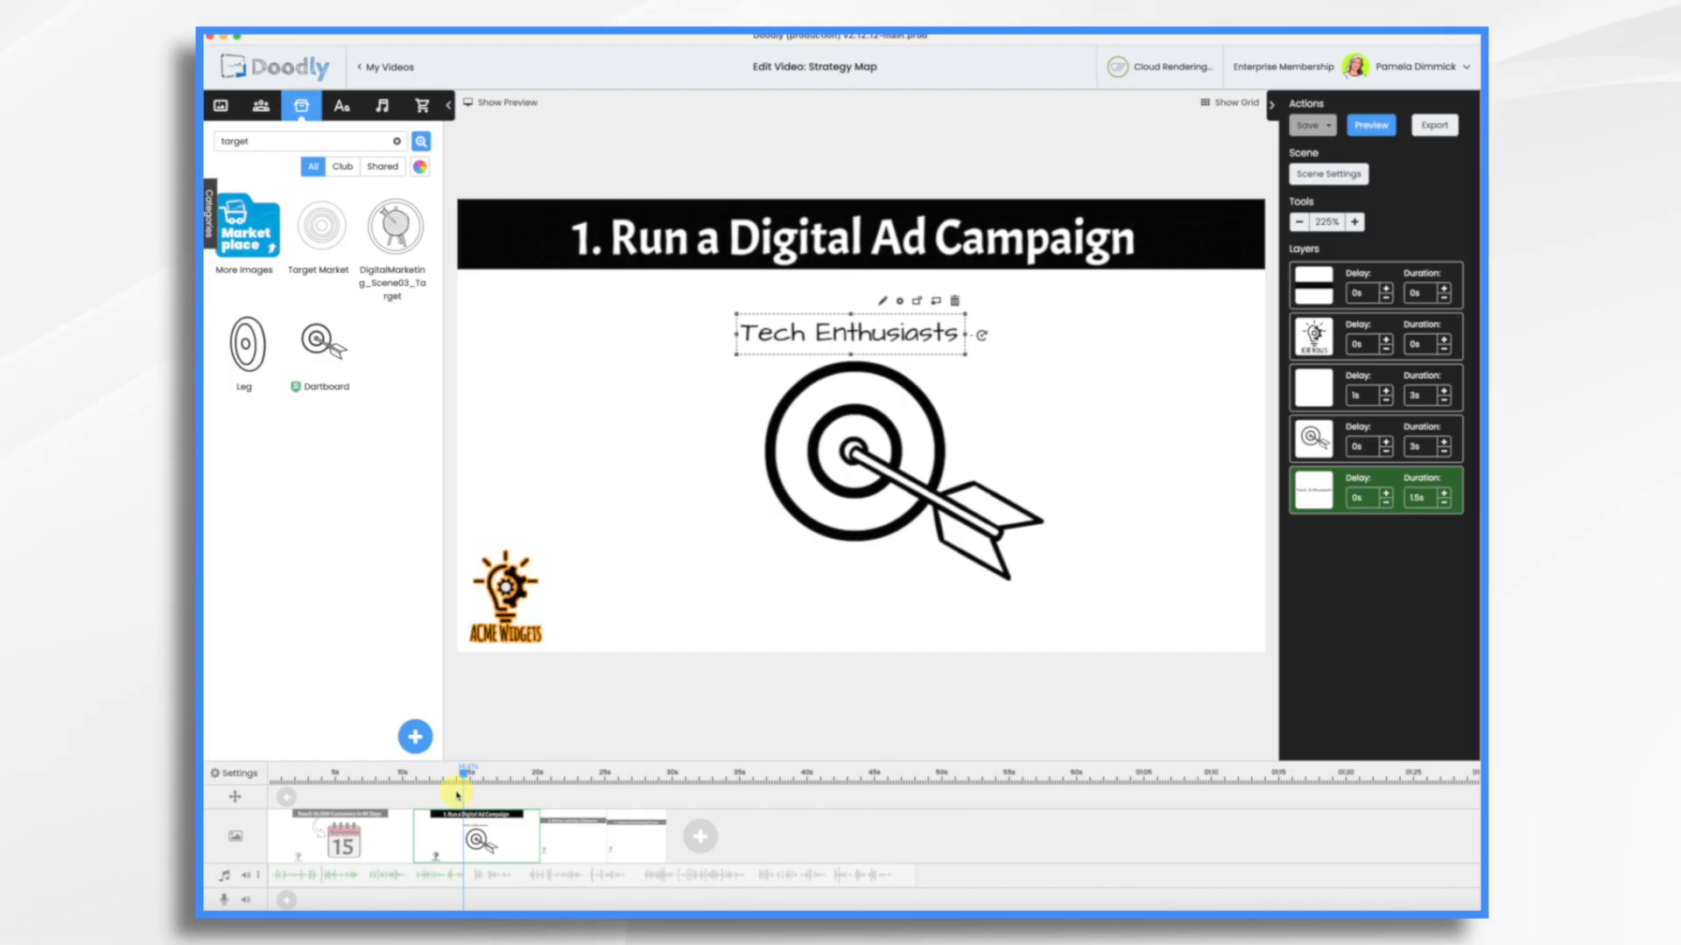
{"action": "left_click", "coordinate": [415, 737]}
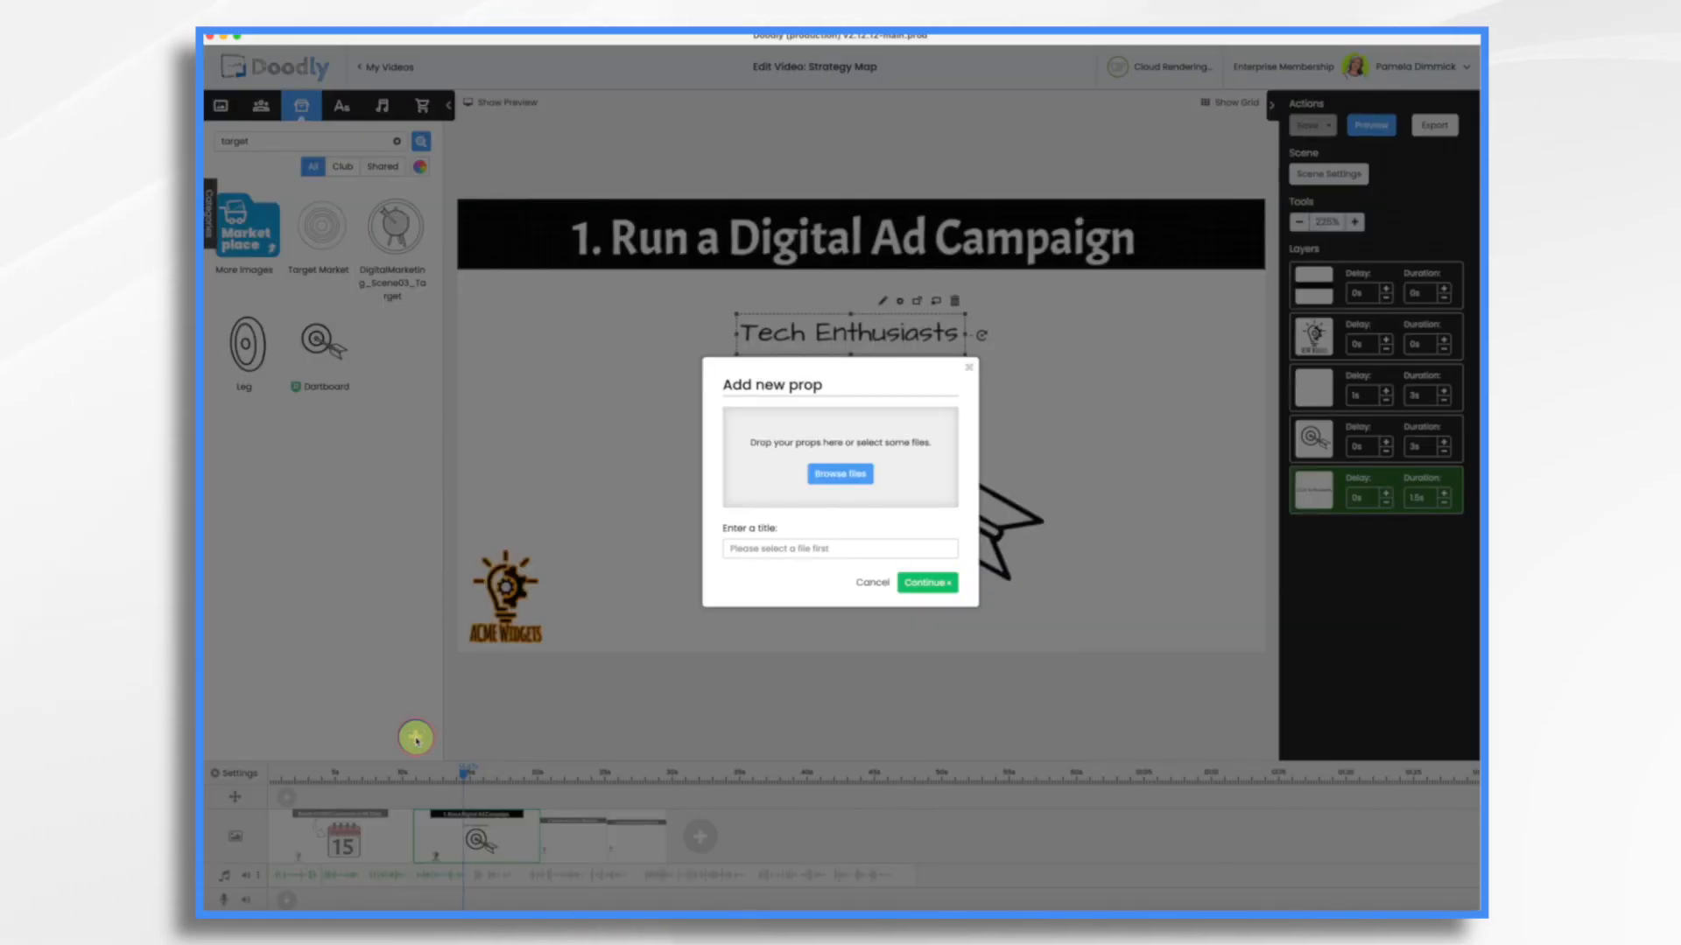
{"action": "left_click", "coordinate": [853, 474]}
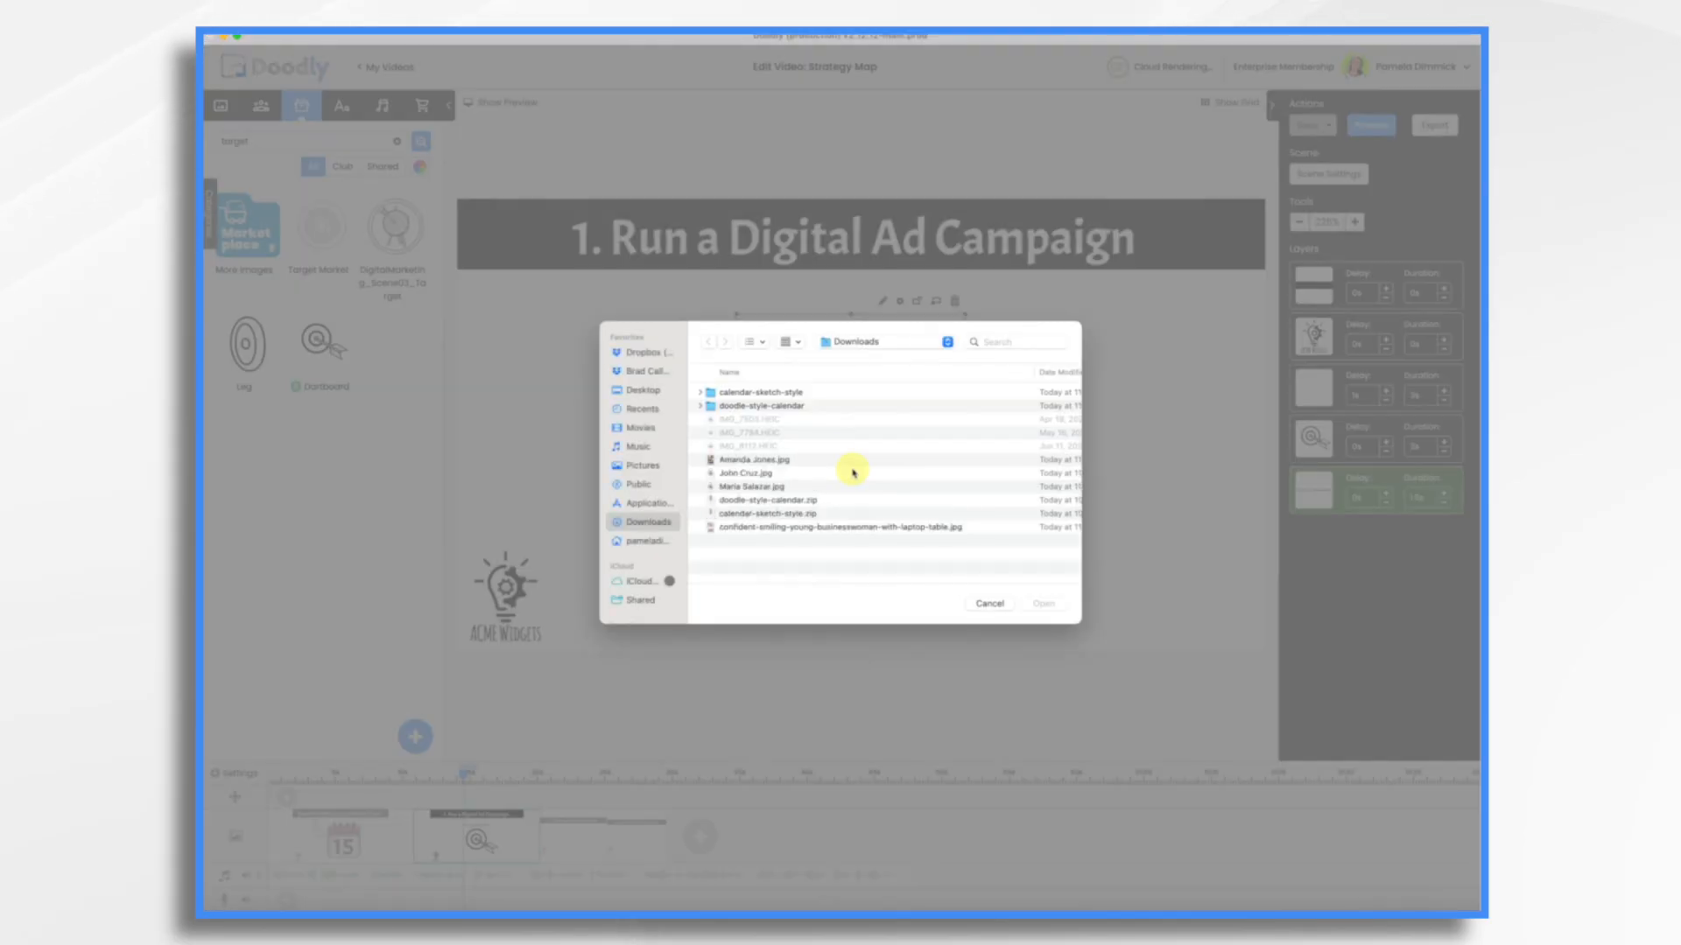
{"action": "left_click", "coordinate": [761, 460]}
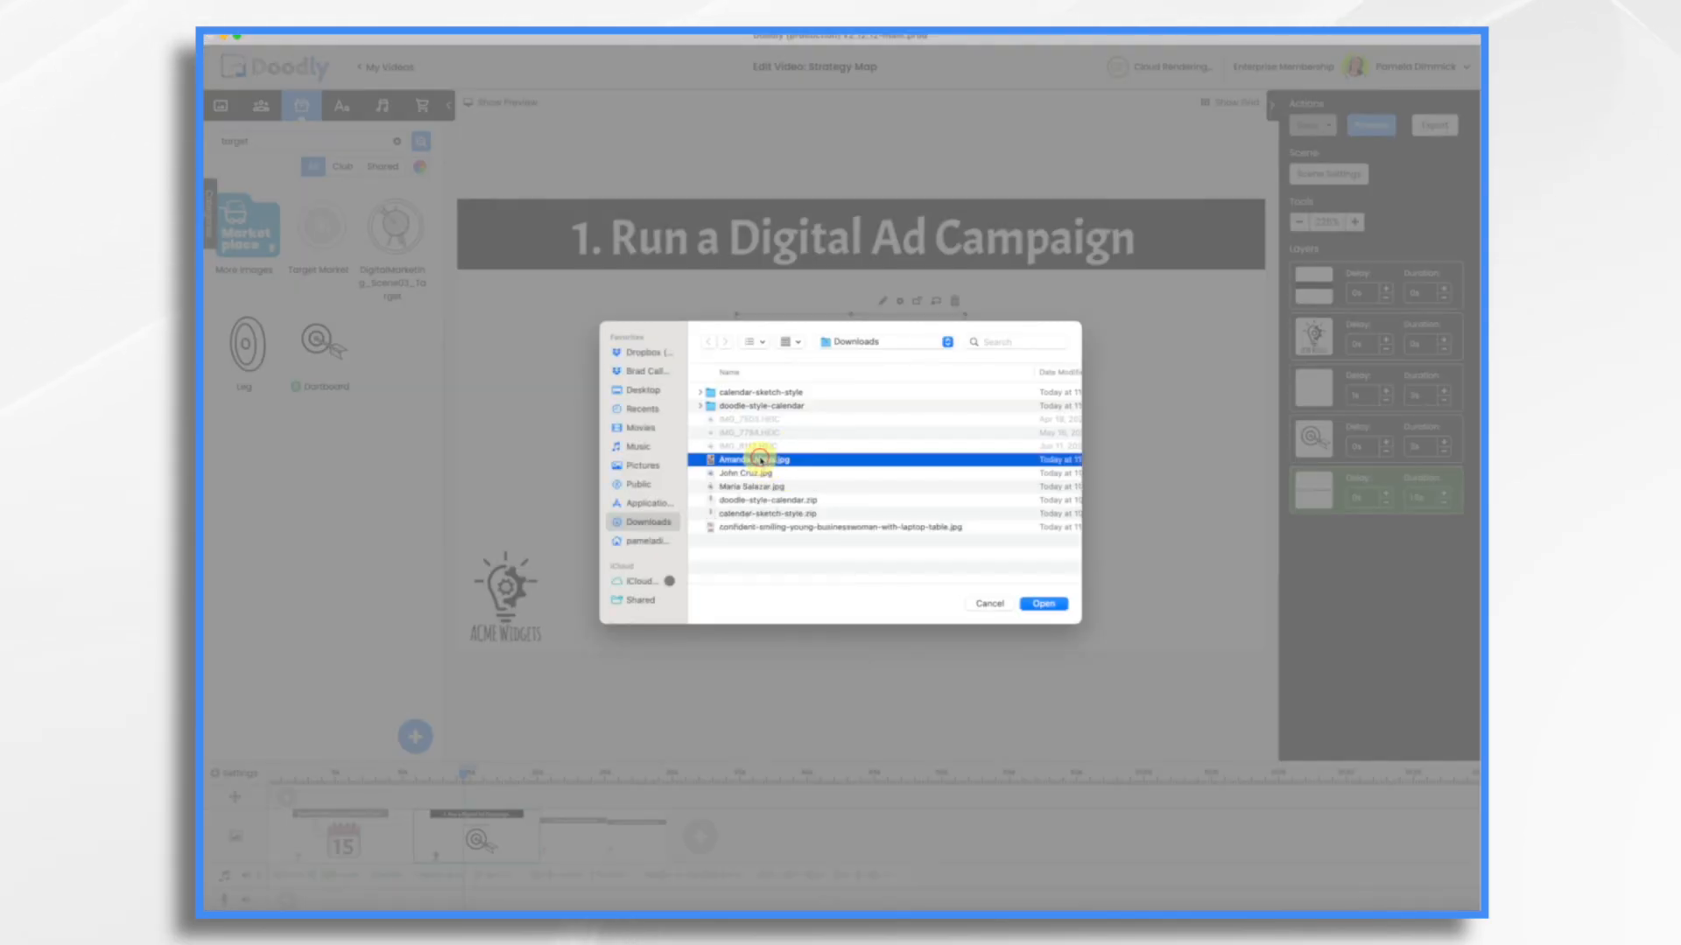
{"action": "left_click", "coordinate": [751, 474], "text": "super"}
{"action": "left_click", "coordinate": [753, 486], "text": "super"}
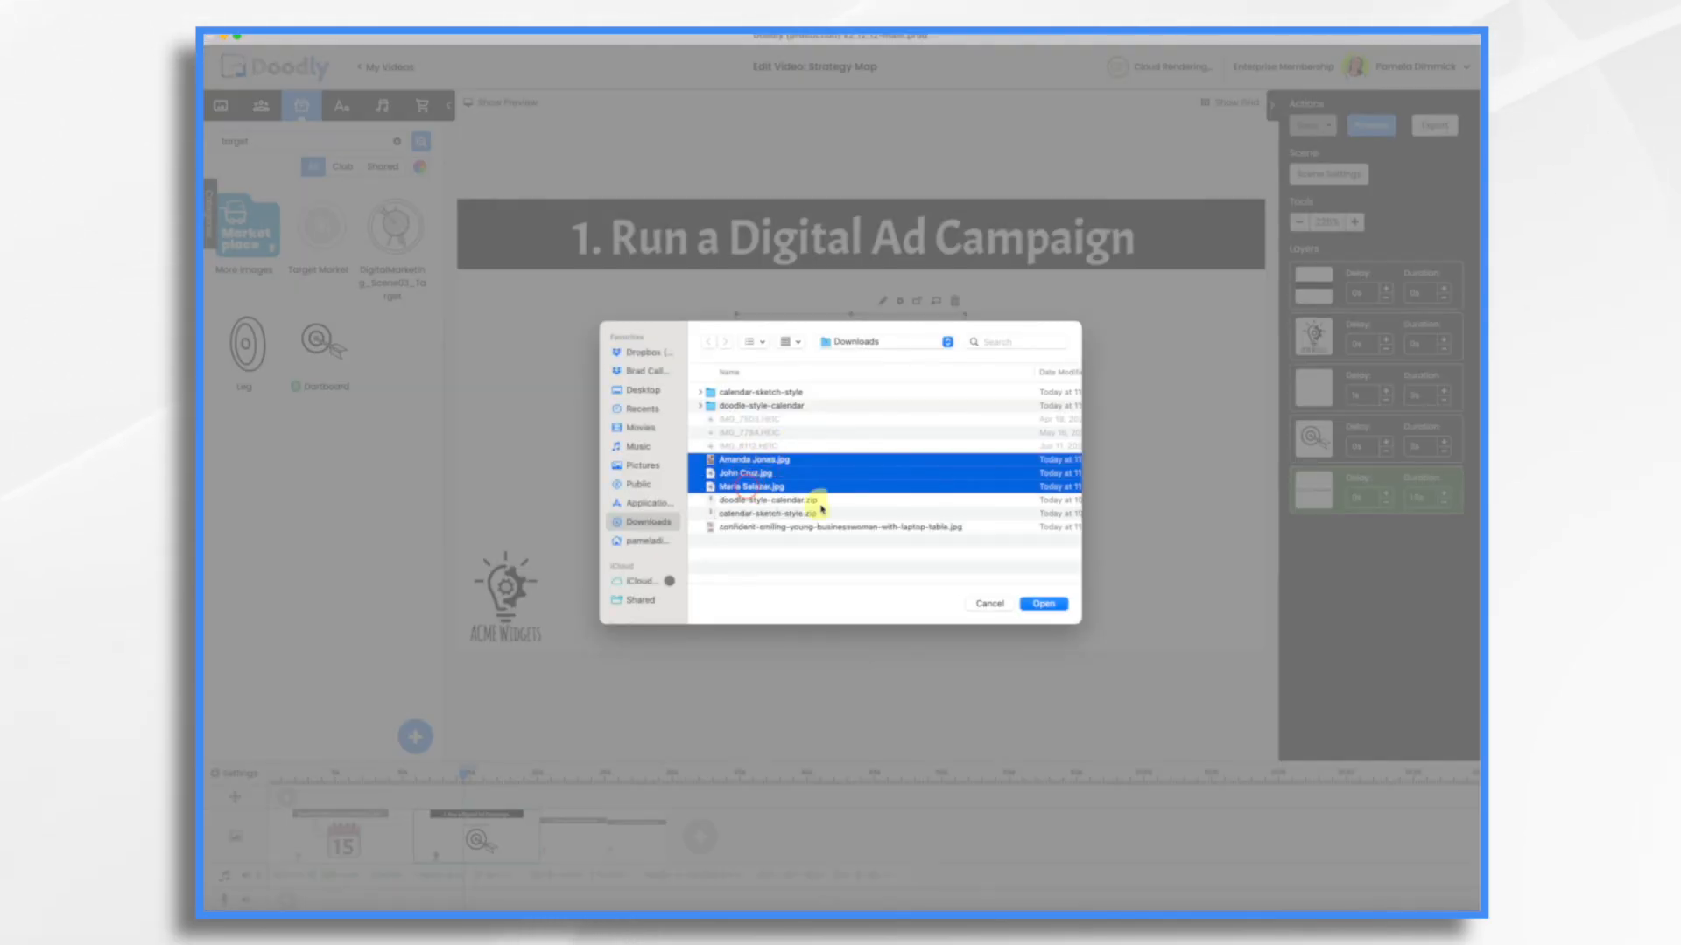
{"action": "left_click", "coordinate": [1043, 604]}
{"action": "left_click", "coordinate": [924, 621]}
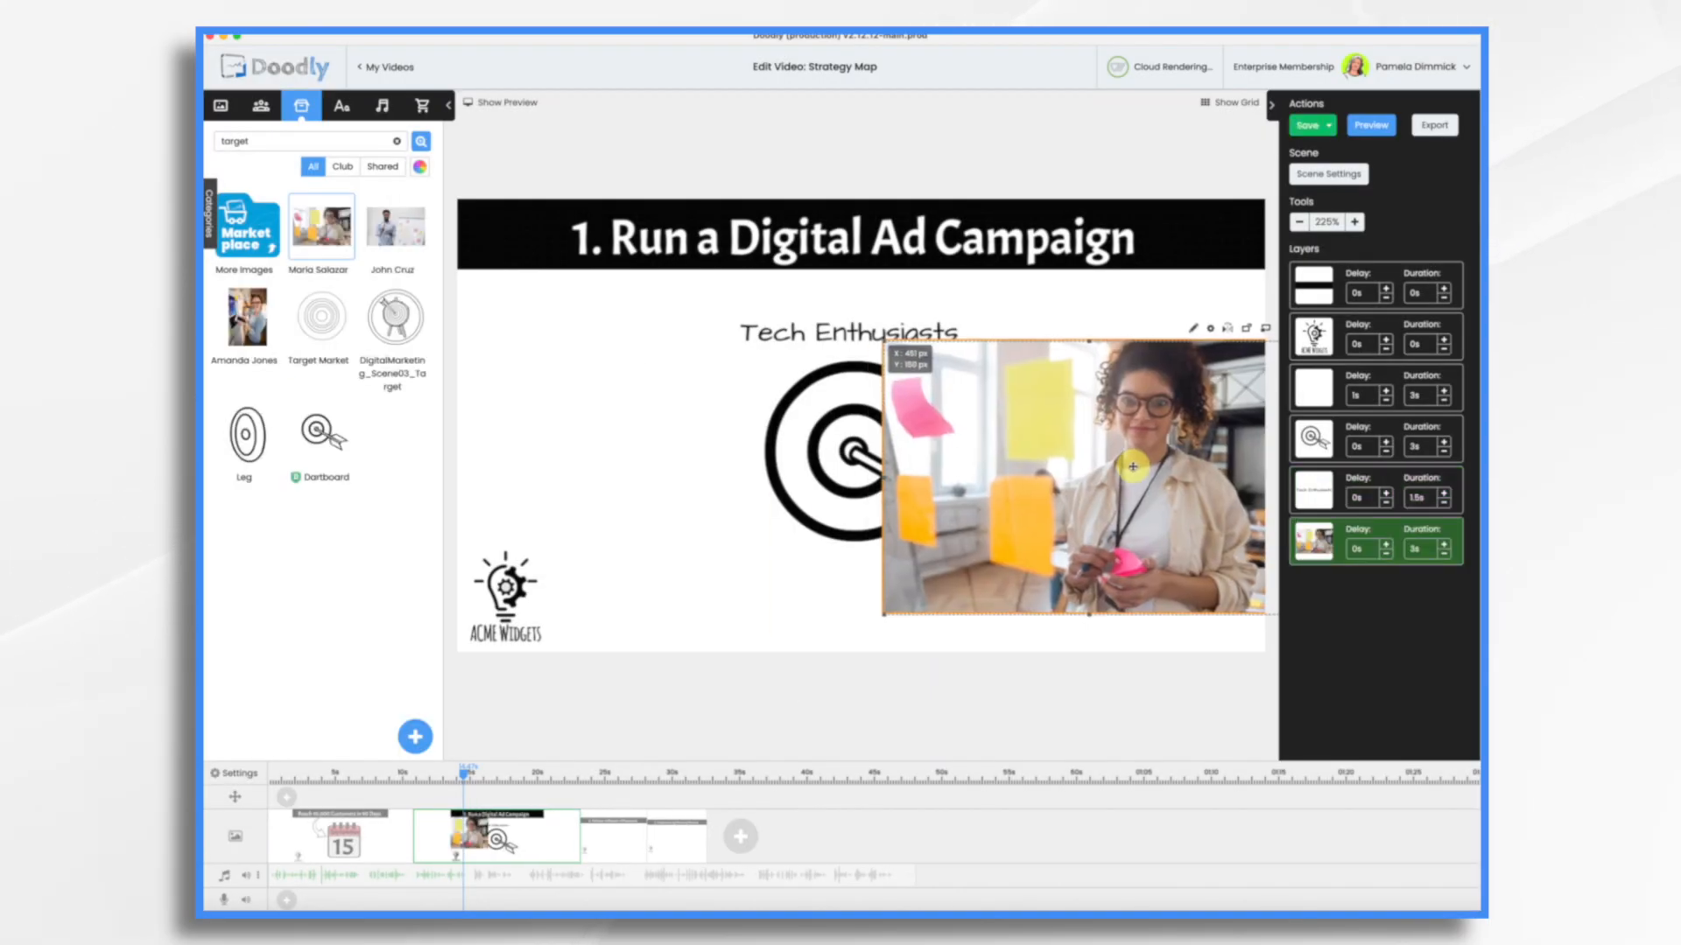
Place the photo of the woman with the sticky notes beside the dartboard and set its reveal mode to Fade.
{"action": "left_click_drag", "start_coordinate": [1036, 437], "coordinate": [870, 468]}
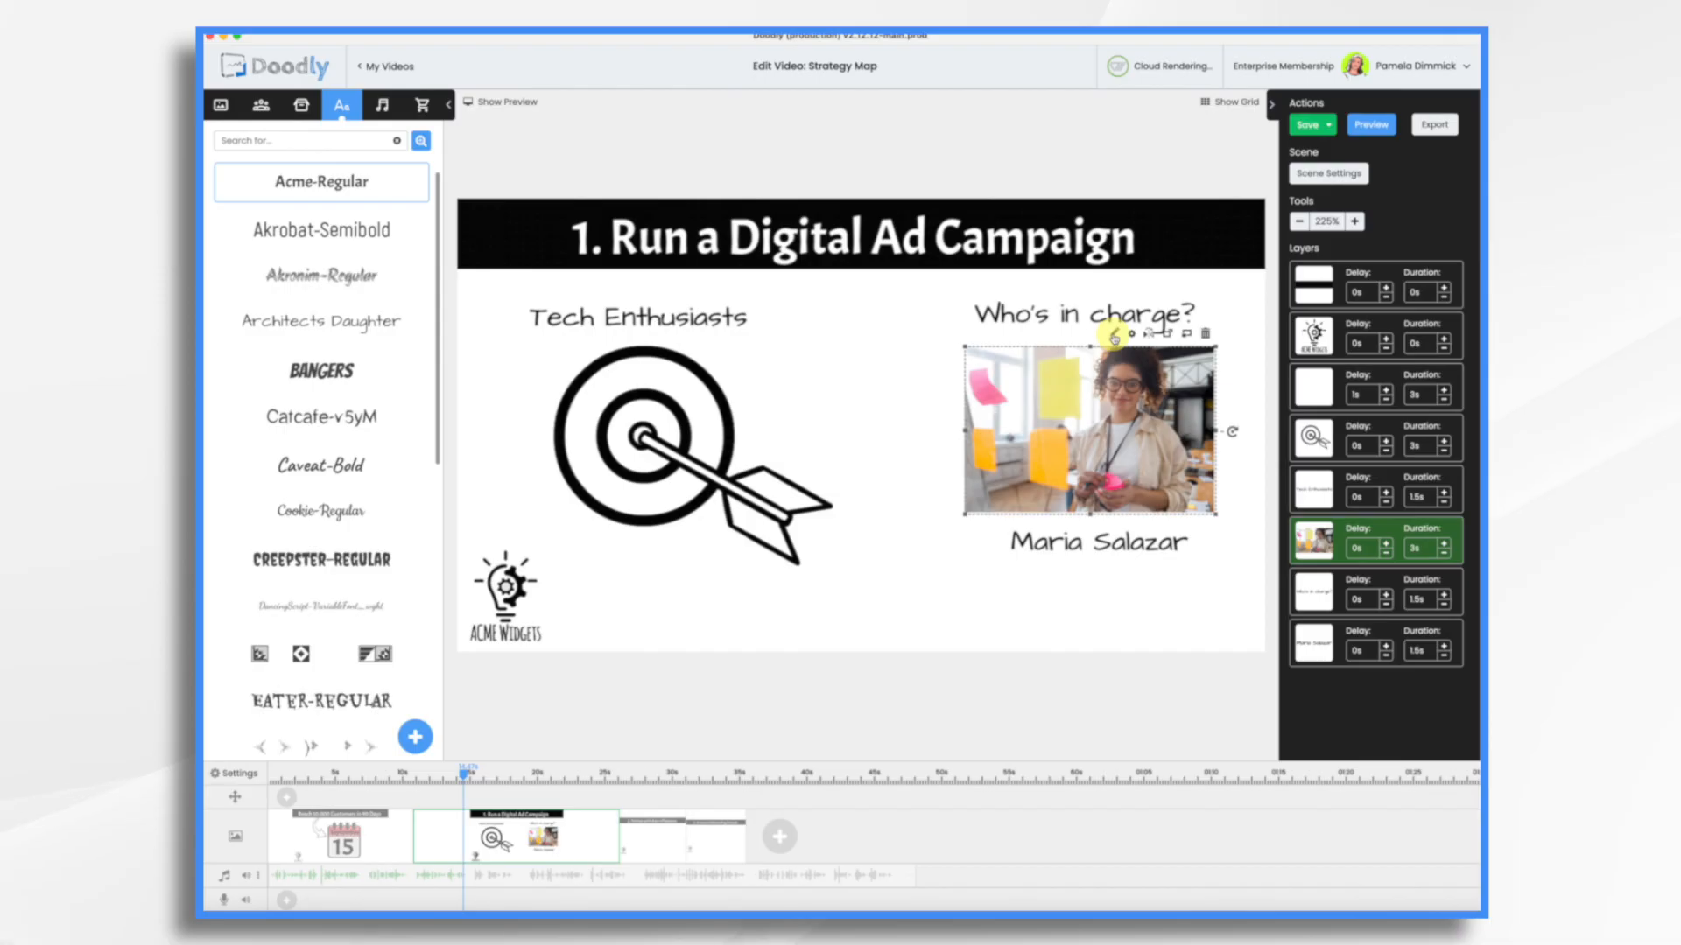
{"action": "left_click", "coordinate": [1114, 335]}
{"action": "left_click", "coordinate": [1433, 411]}
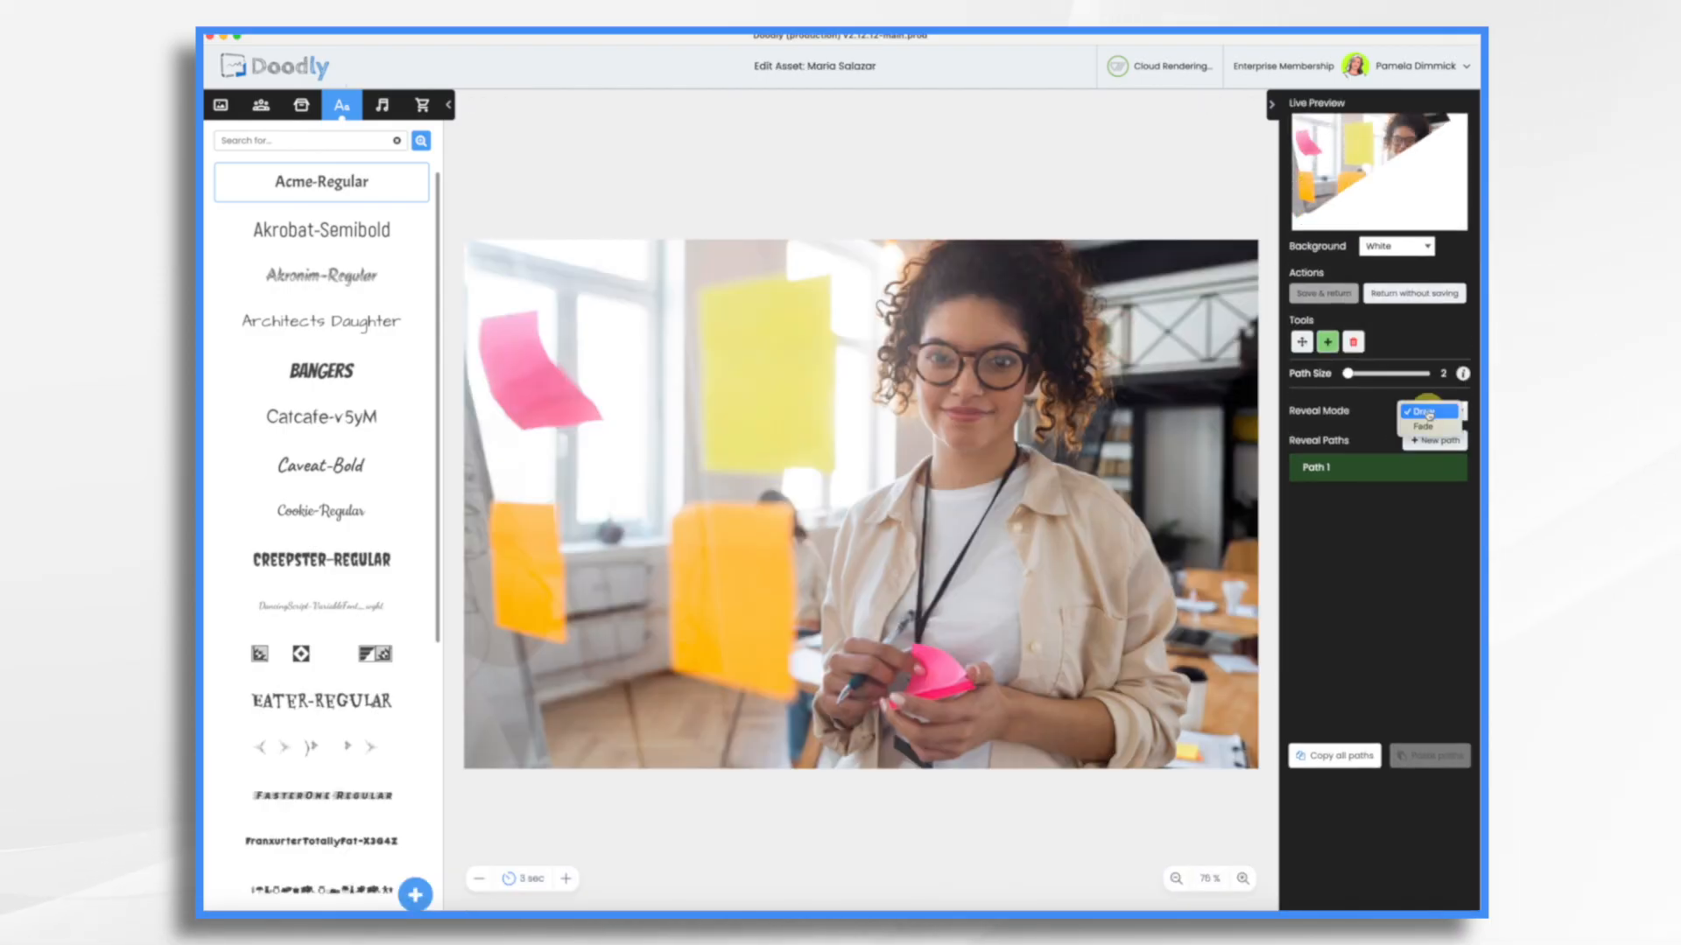
{"action": "left_click", "coordinate": [1414, 425]}
{"action": "left_click", "coordinate": [1331, 295]}
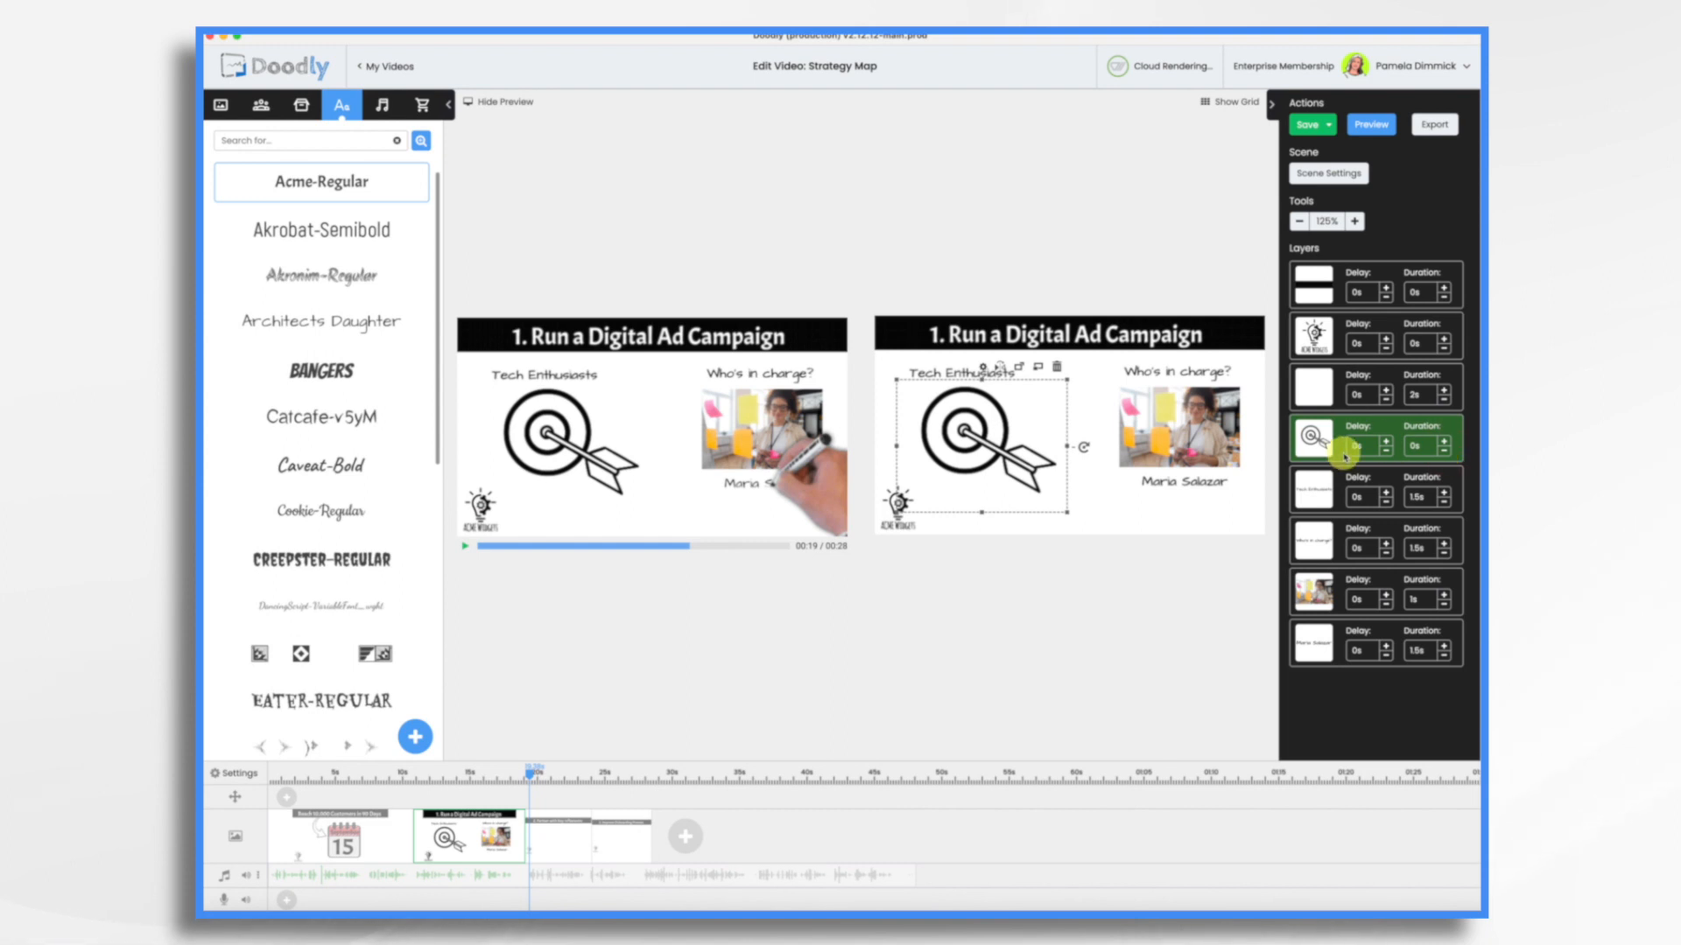
Move the dartboard layer directly after the logo layer and set the woman's photo duration to 0.5s.
{"action": "left_click_drag", "start_coordinate": [1321, 448], "coordinate": [1321, 389]}
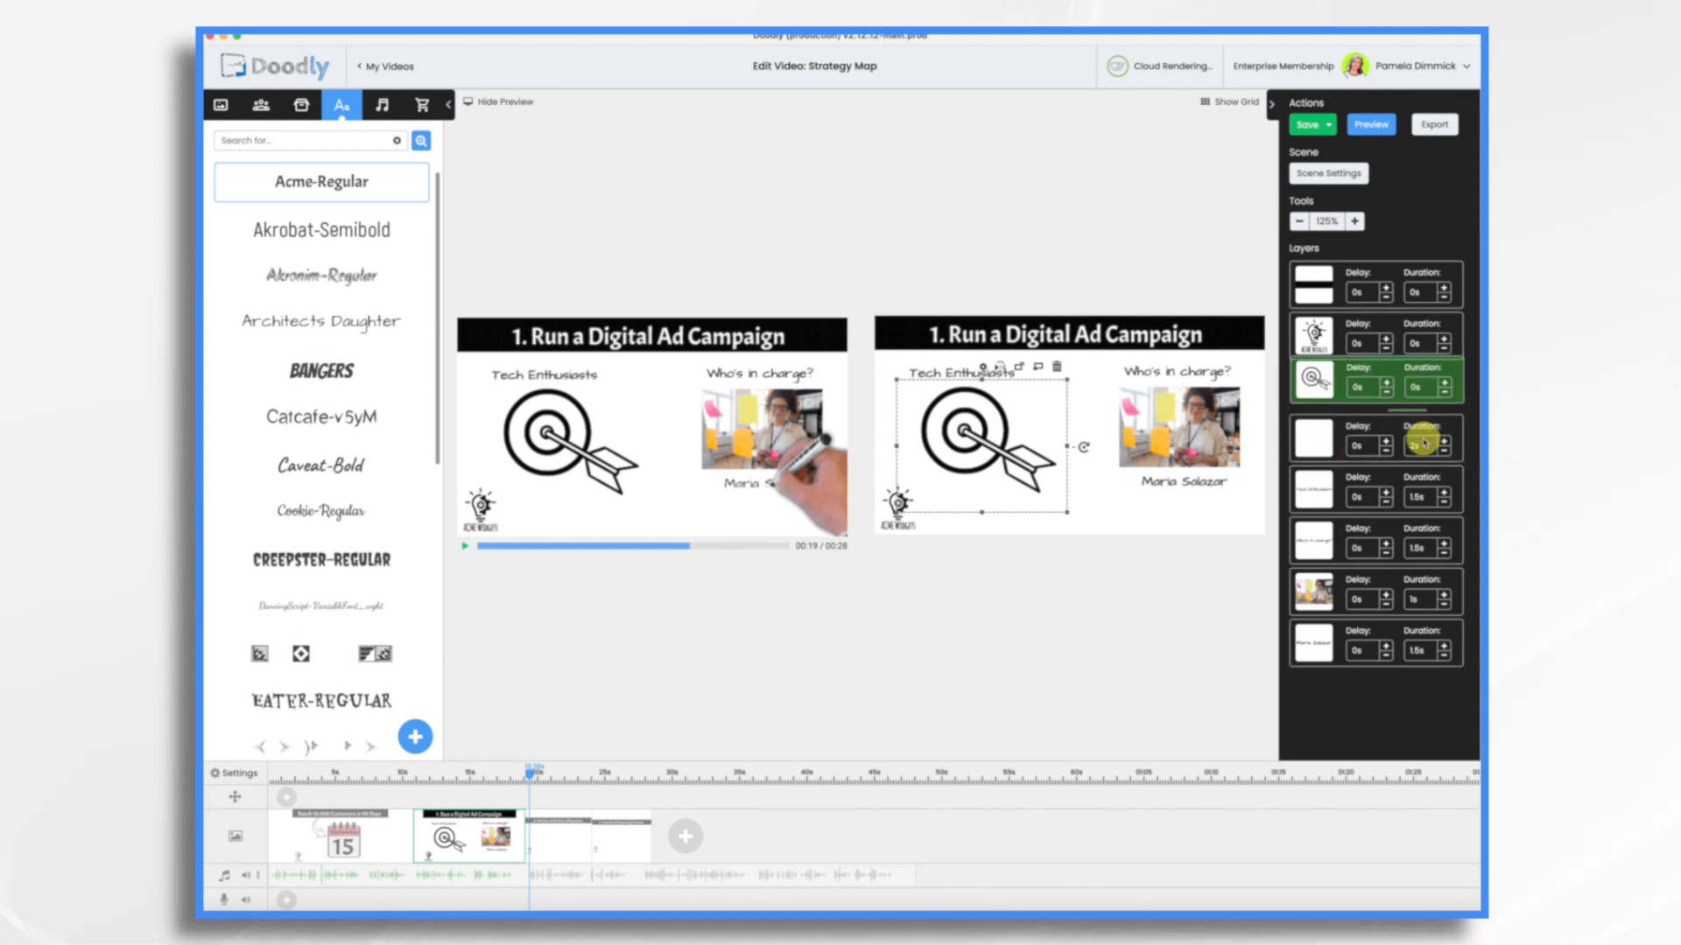
{"action": "left_click", "coordinate": [1443, 605]}
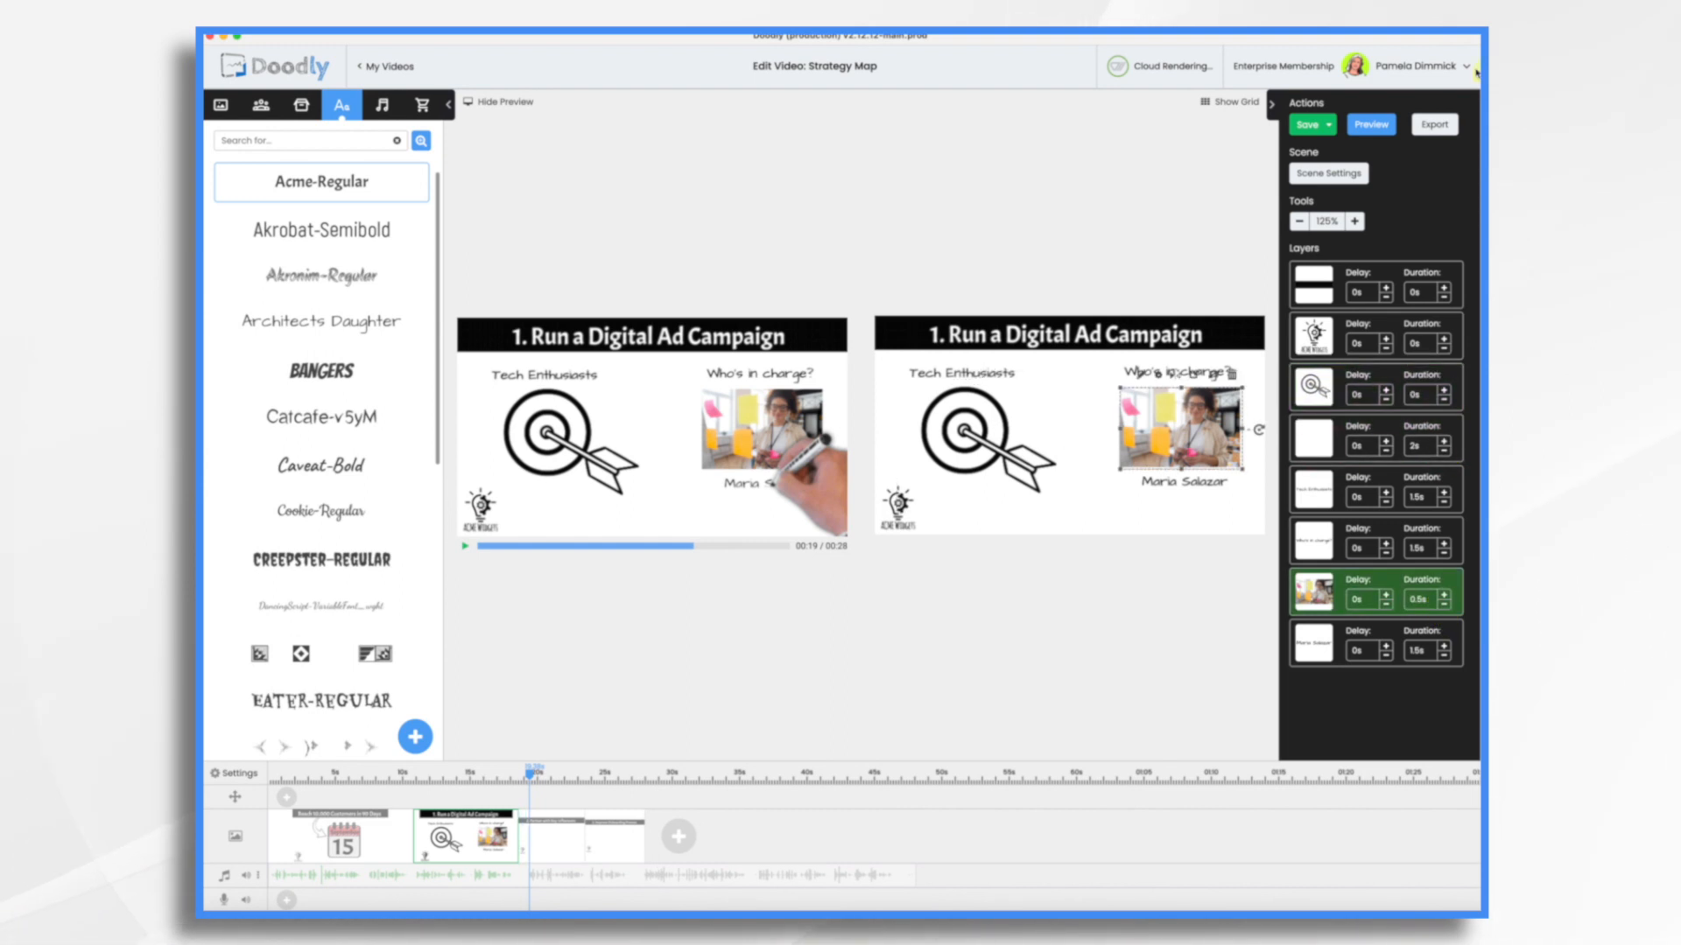
Set the scene's extra time to 1.5s and play the preview.
{"action": "left_click", "coordinate": [1338, 175]}
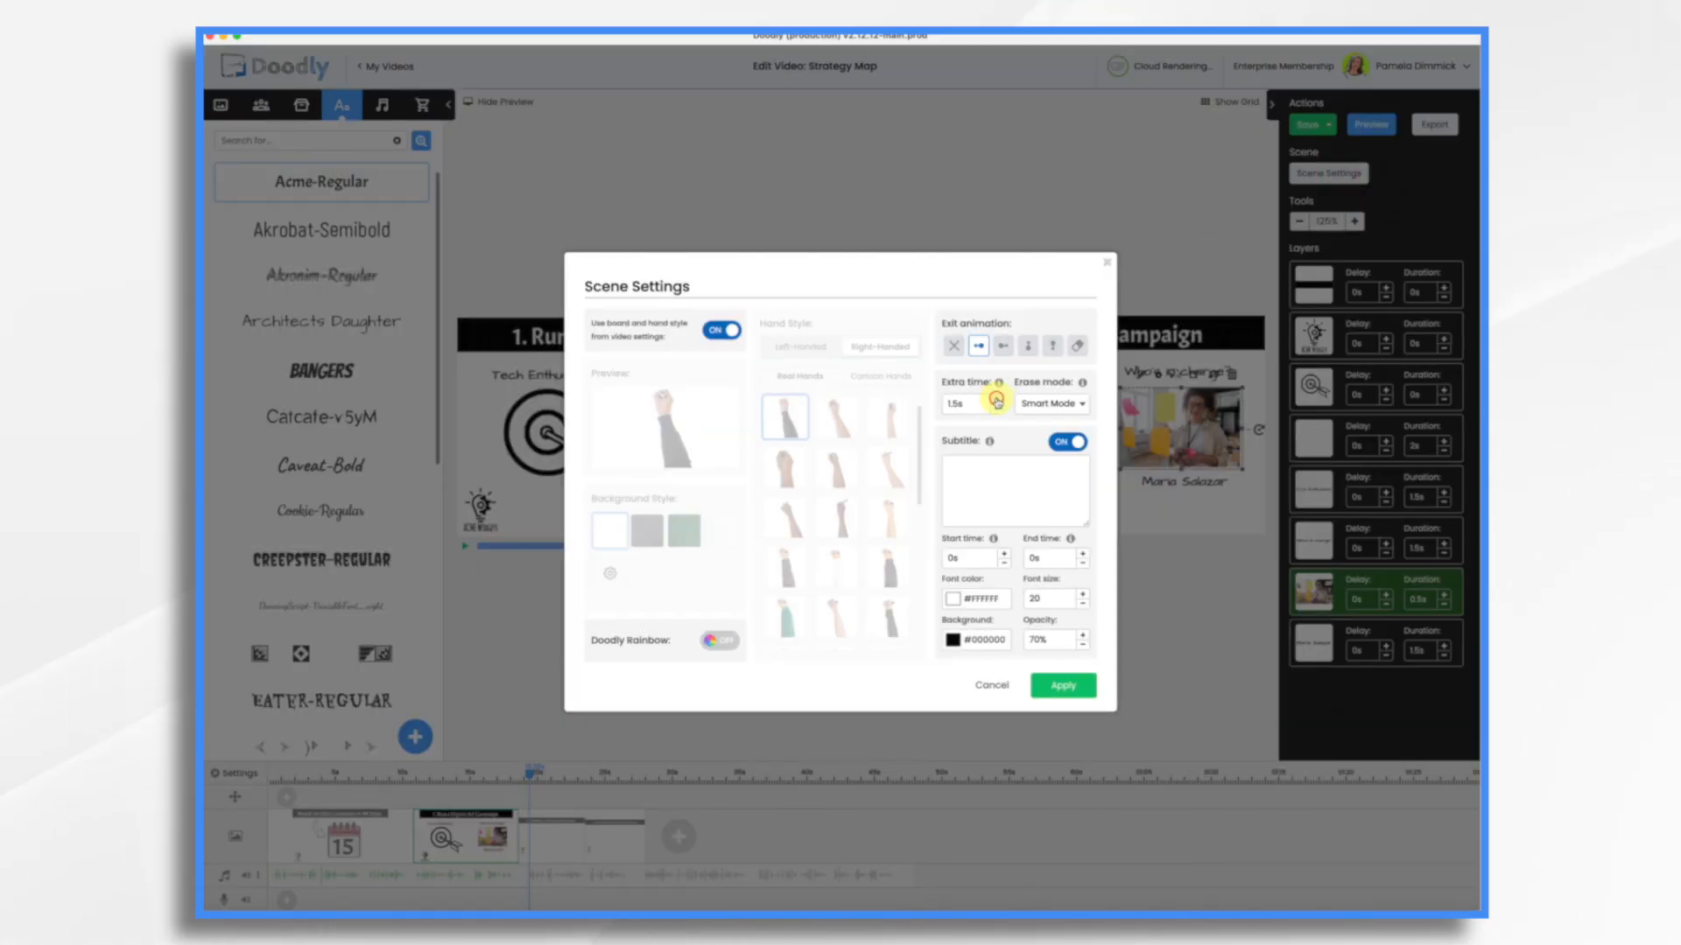
{"action": "left_click", "coordinate": [1085, 689]}
{"action": "left_click", "coordinate": [465, 546]}
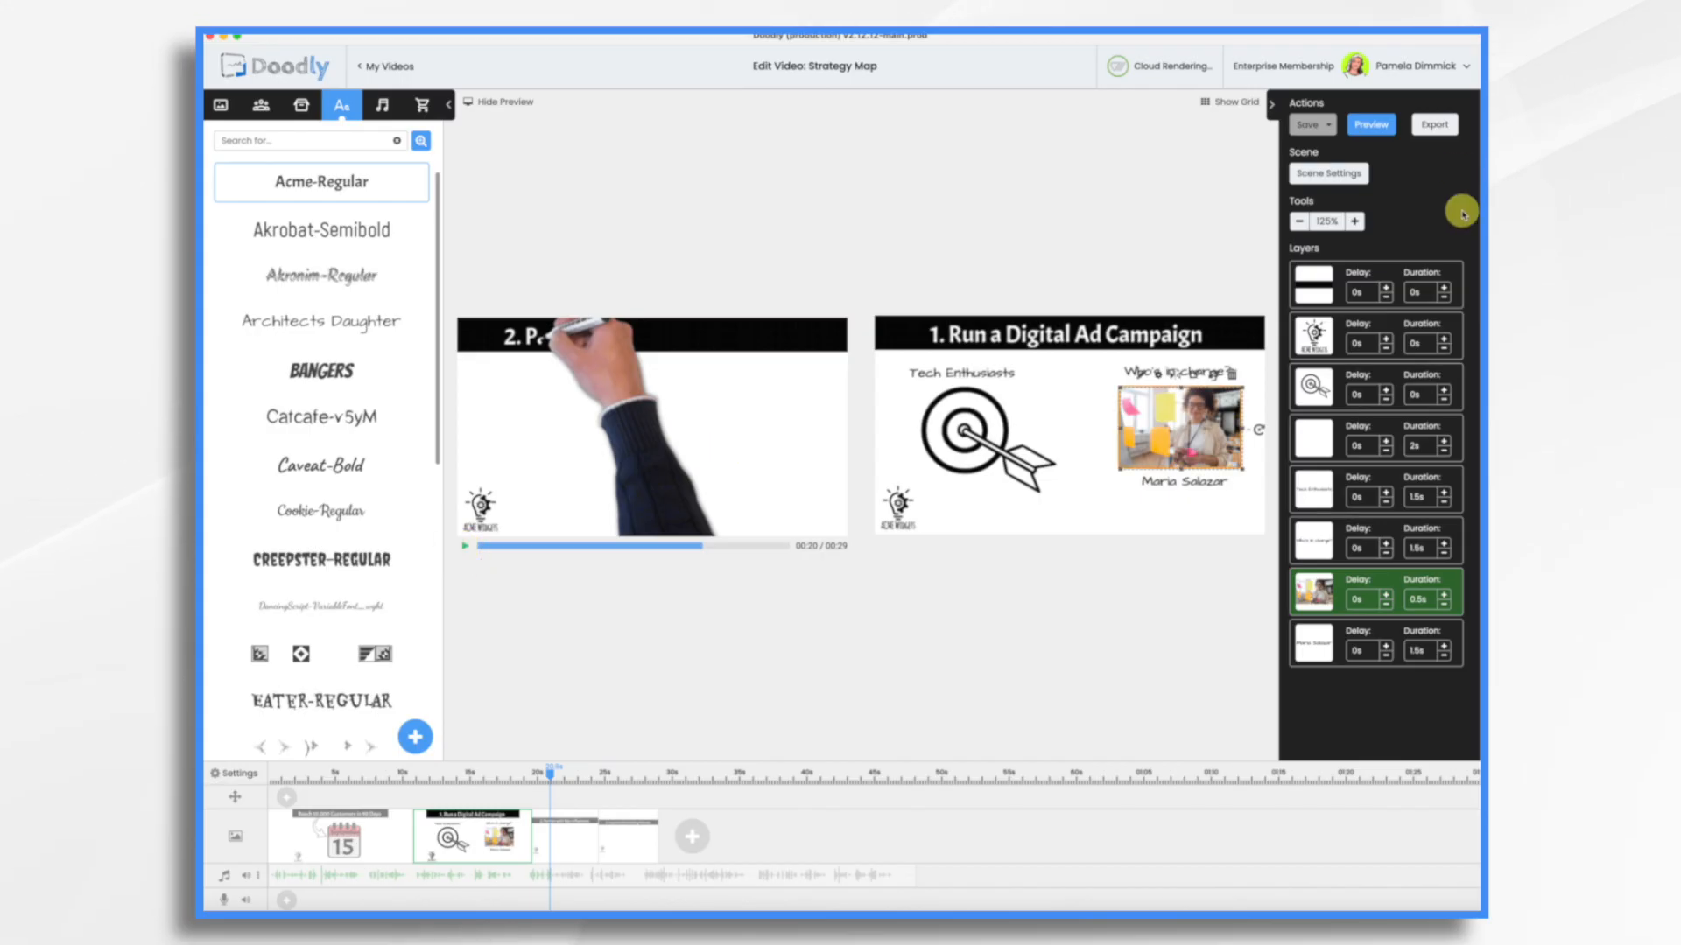
Add the photo of the man with the flip chart to the Key Influencers scene and put Caveat-Bold text over the flip chart.
{"action": "left_click", "coordinate": [567, 843]}
{"action": "left_click_drag", "start_coordinate": [395, 226], "coordinate": [1180, 456]}
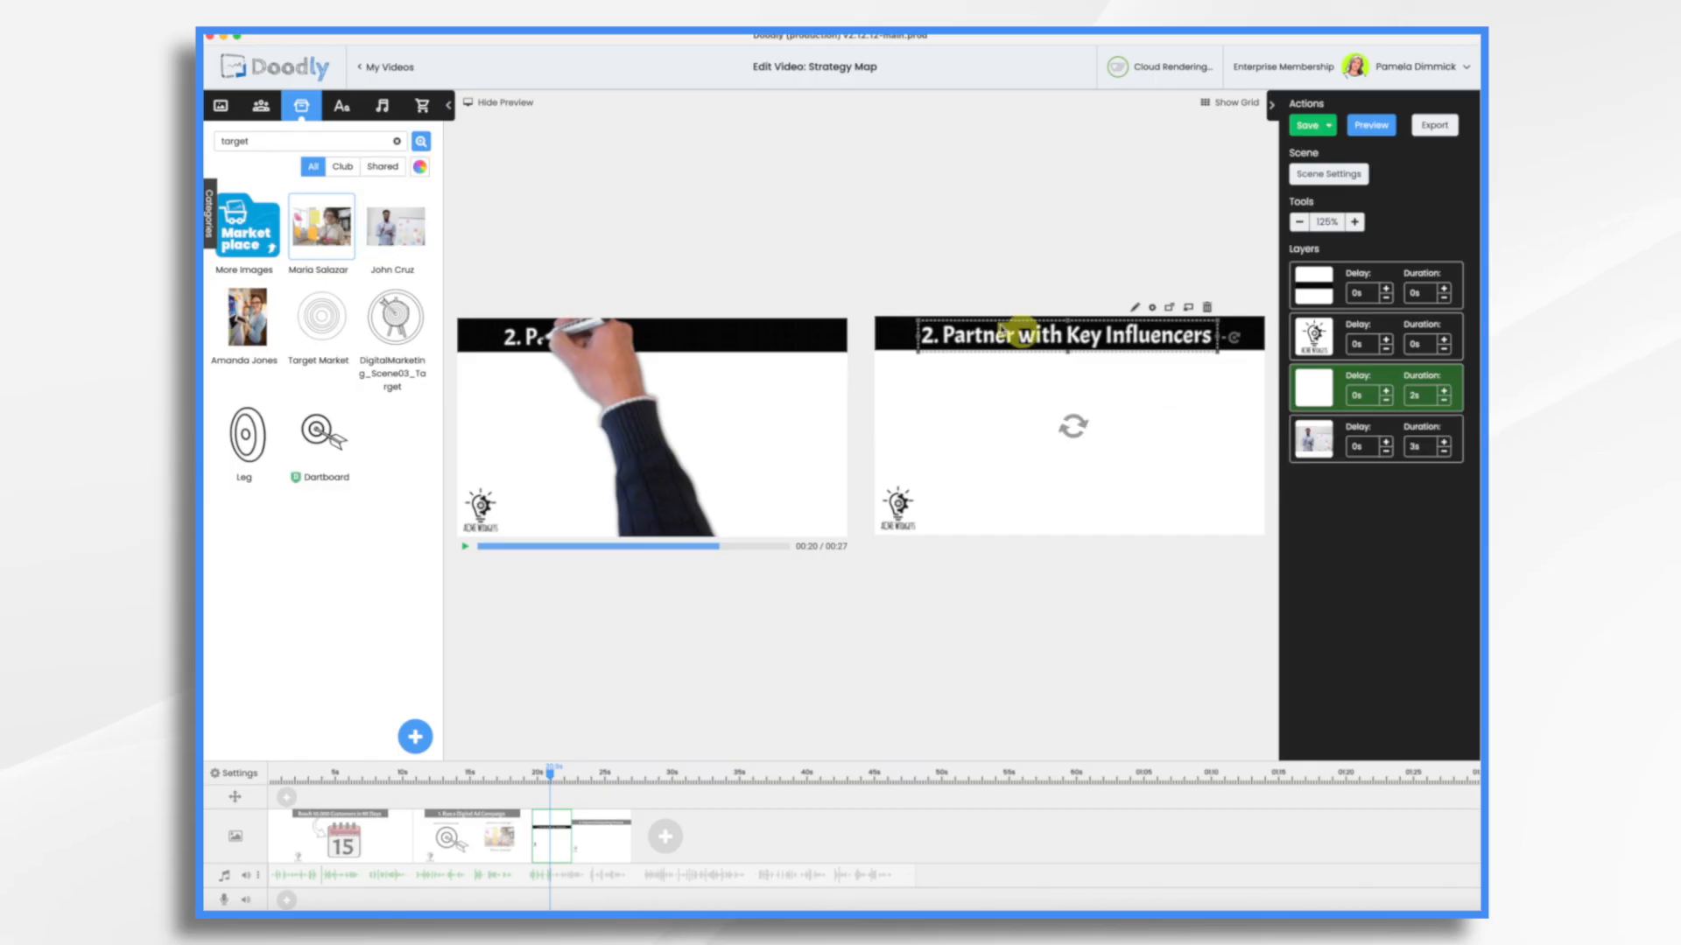
{"action": "left_click", "coordinate": [343, 107]}
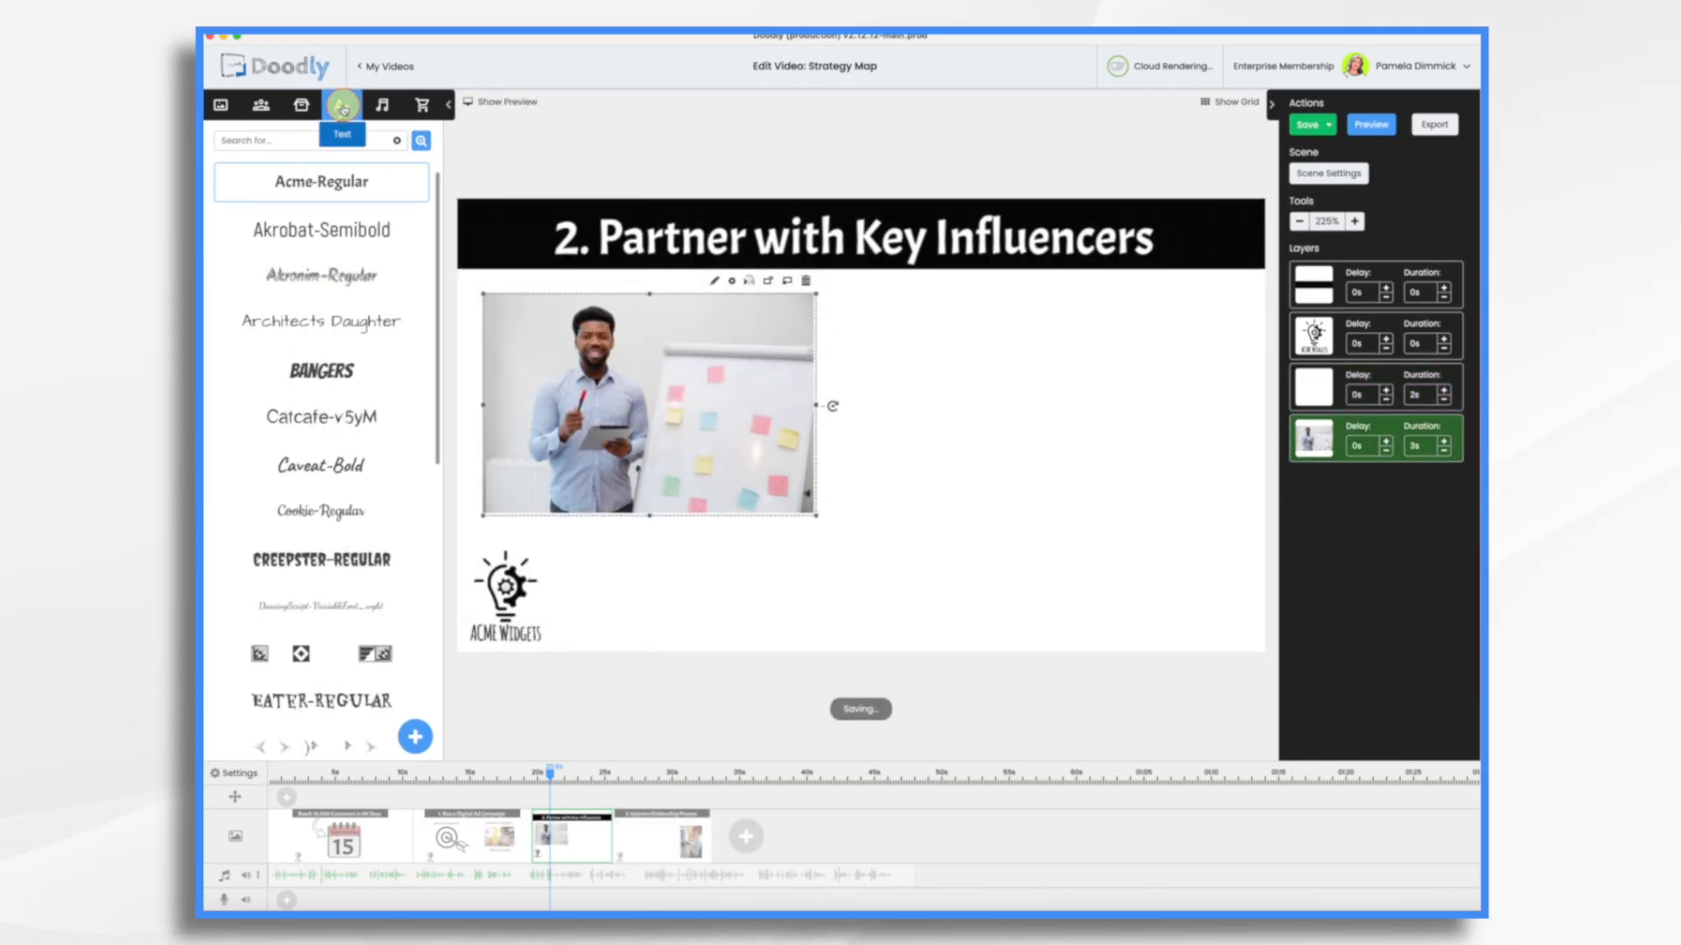
{"action": "left_click_drag", "start_coordinate": [313, 469], "coordinate": [741, 417]}
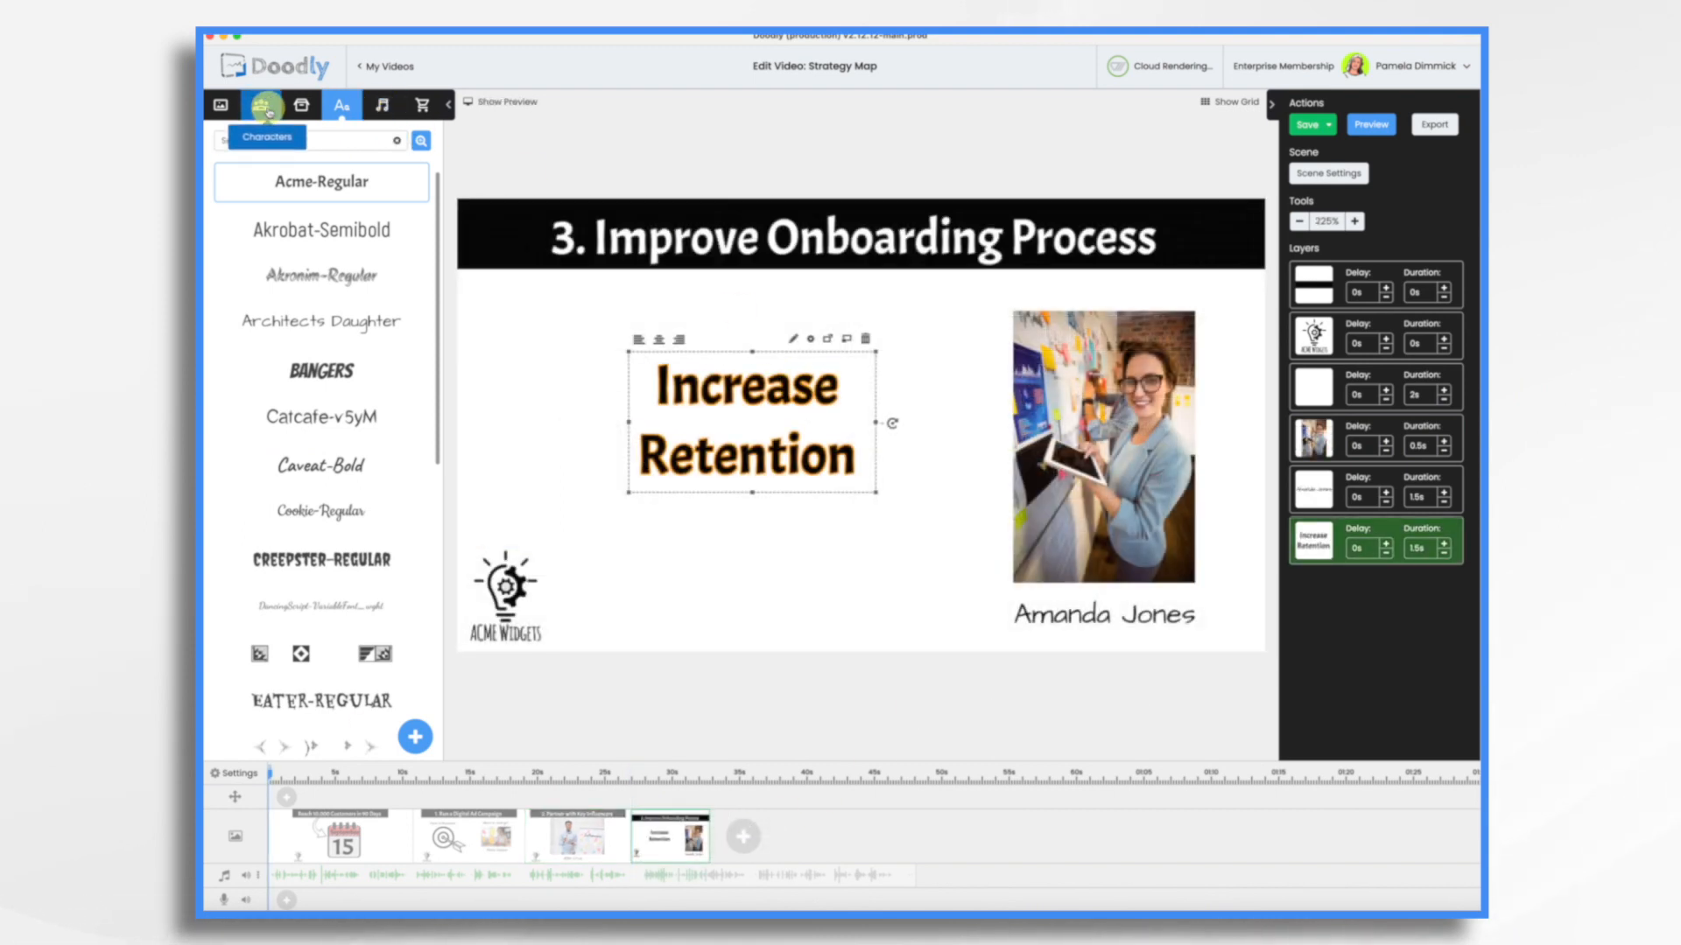
Search the characters for "happy" and add Amanda Happy Arms Stretched between the "Increase Retention" text and the photo.
{"action": "left_click", "coordinate": [261, 108]}
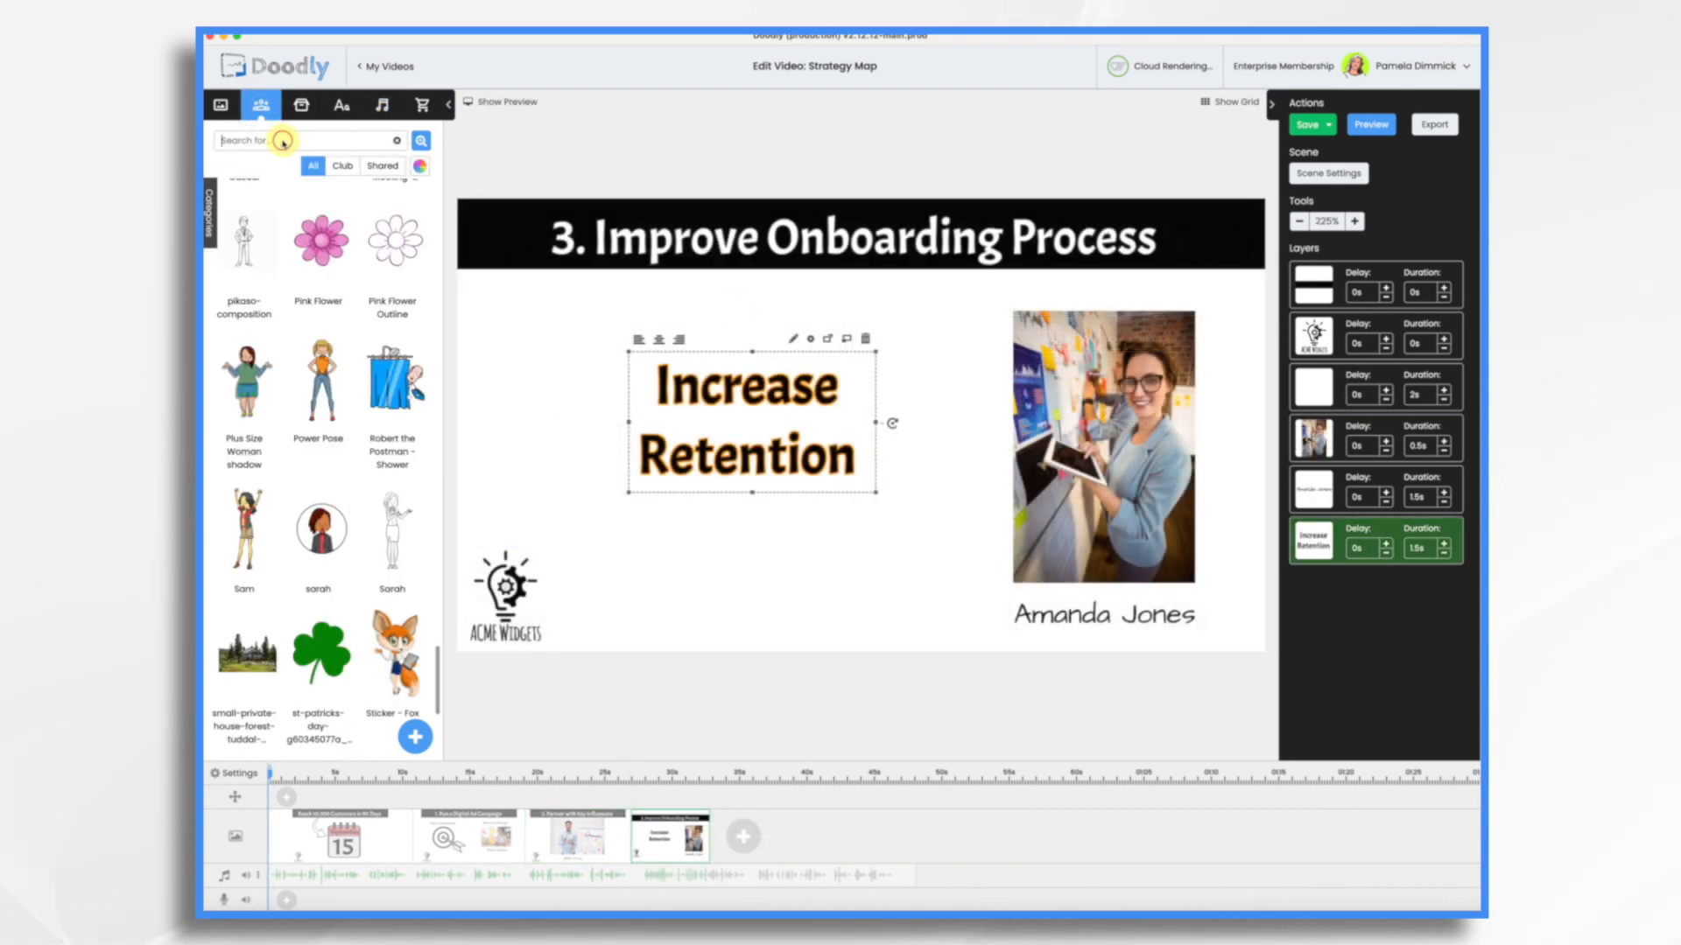
{"action": "type", "text": "happy"}
{"action": "key", "text": "Return"}
{"action": "left_click_drag", "start_coordinate": [389, 254], "coordinate": [919, 520]}
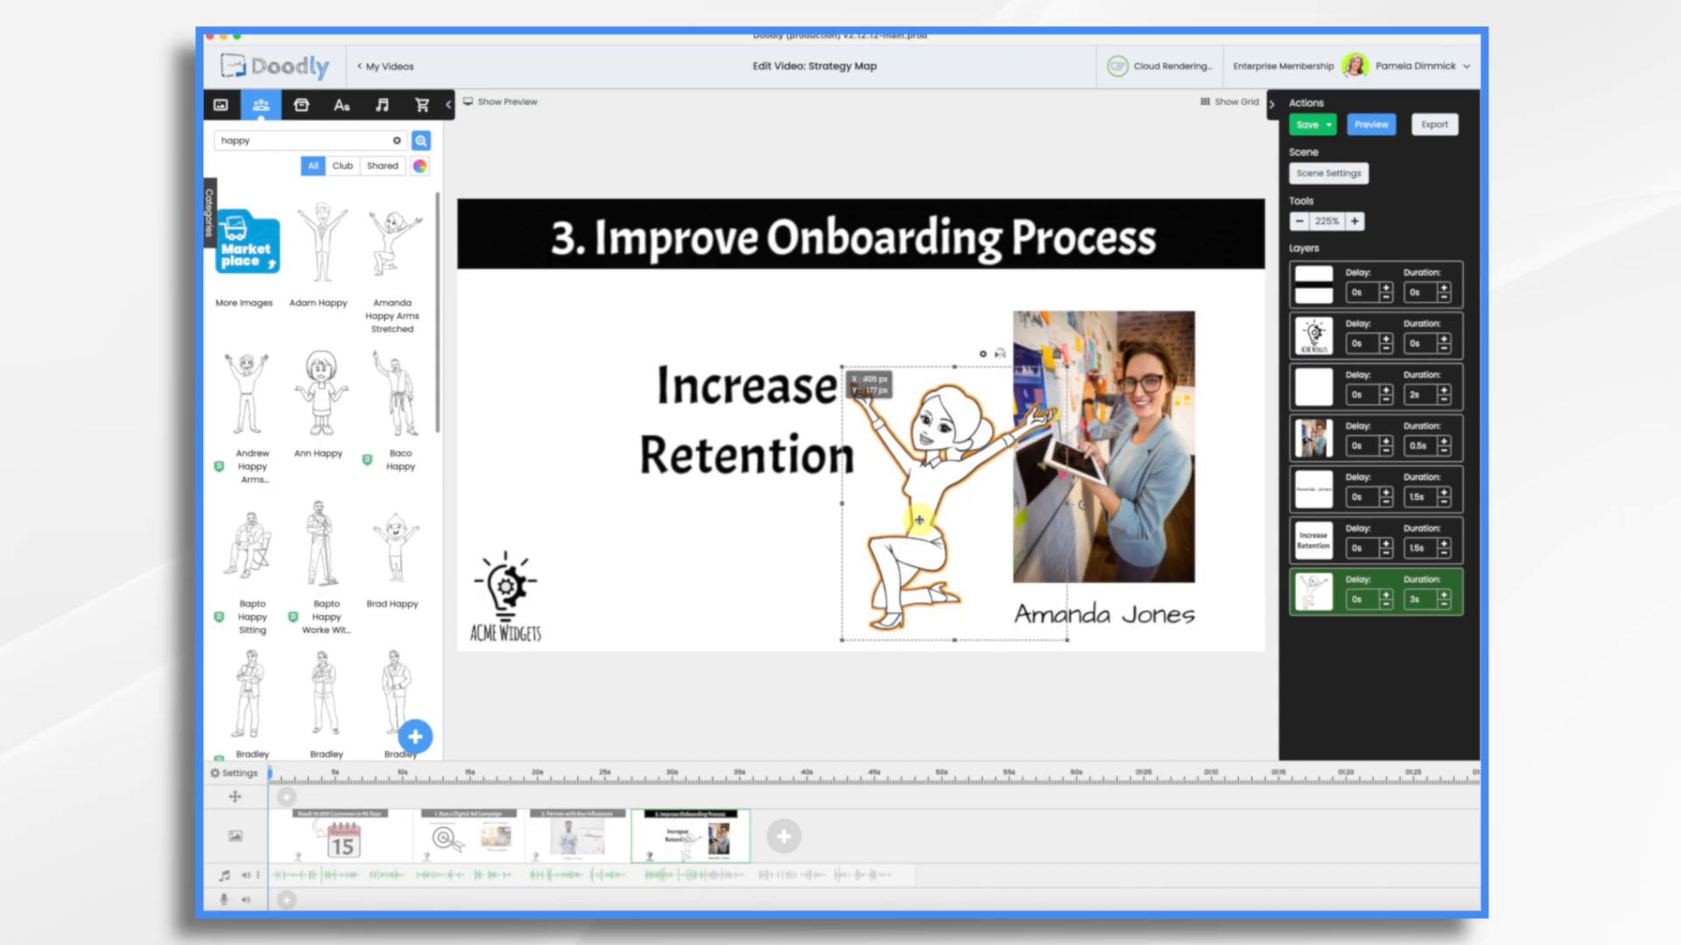
{"action": "left_click", "coordinate": [697, 385]}
Search the props for "sticky", place the yellow Sticky Note at the "Increase Retention" text and move its layer before the text layer.
{"action": "left_click", "coordinate": [301, 105]}
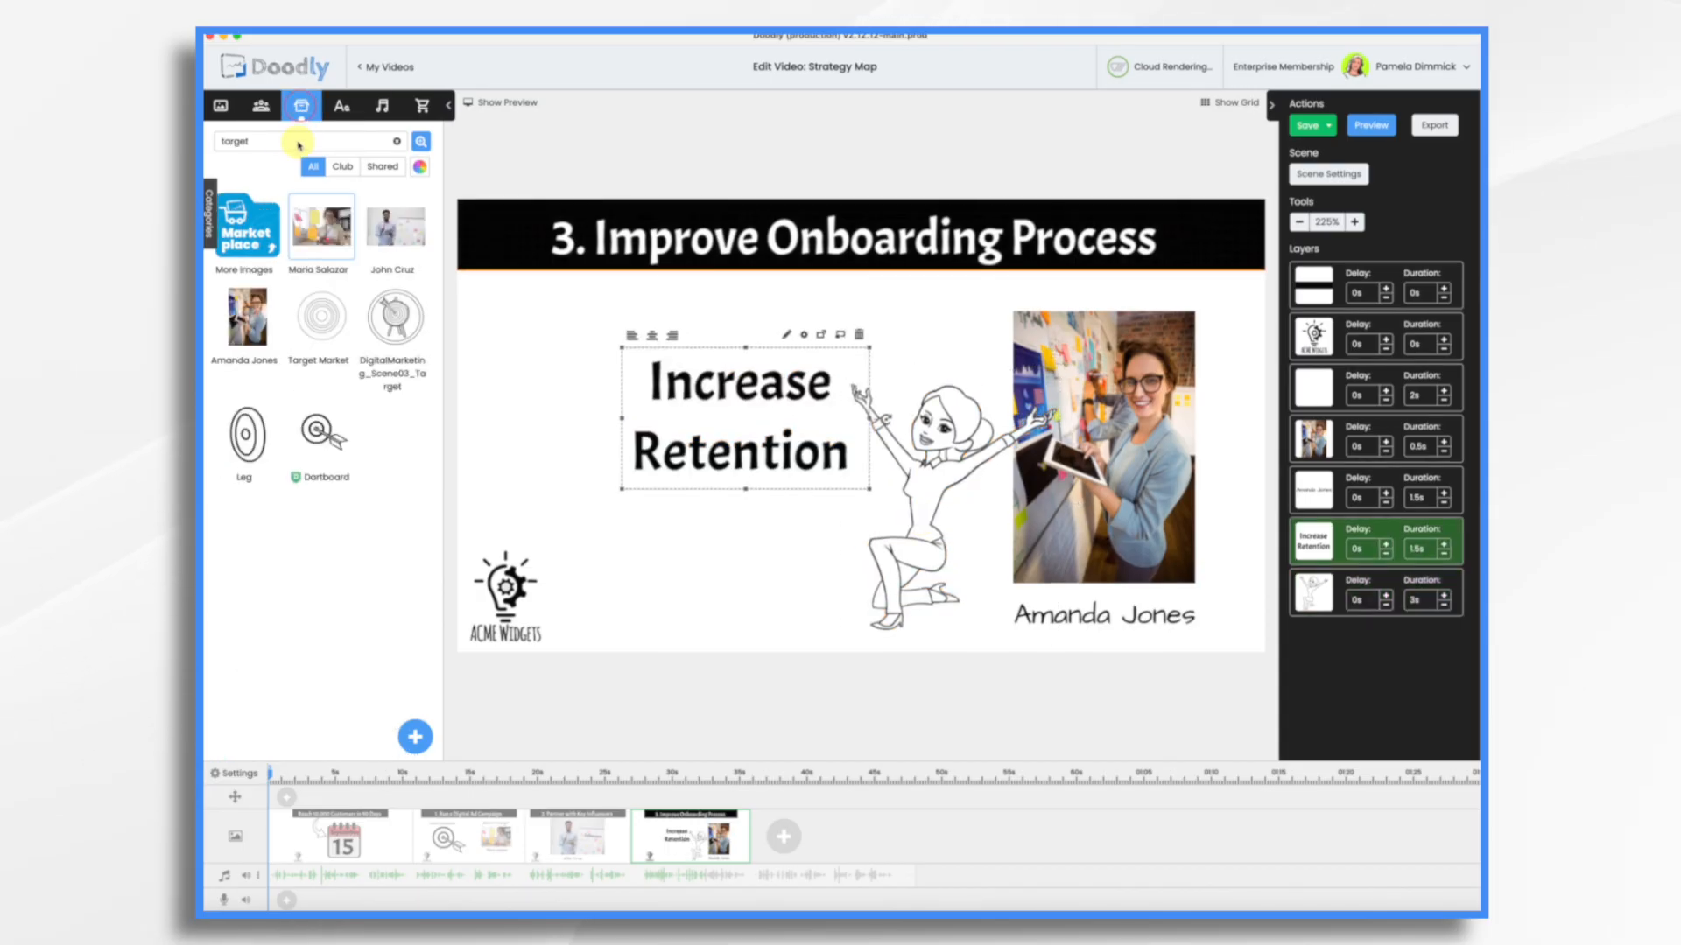
{"action": "left_click", "coordinate": [294, 145]}
{"action": "key", "text": "BackSpace"}
{"action": "key", "text": "BackSpace"}
{"action": "type", "text": "sticky"}
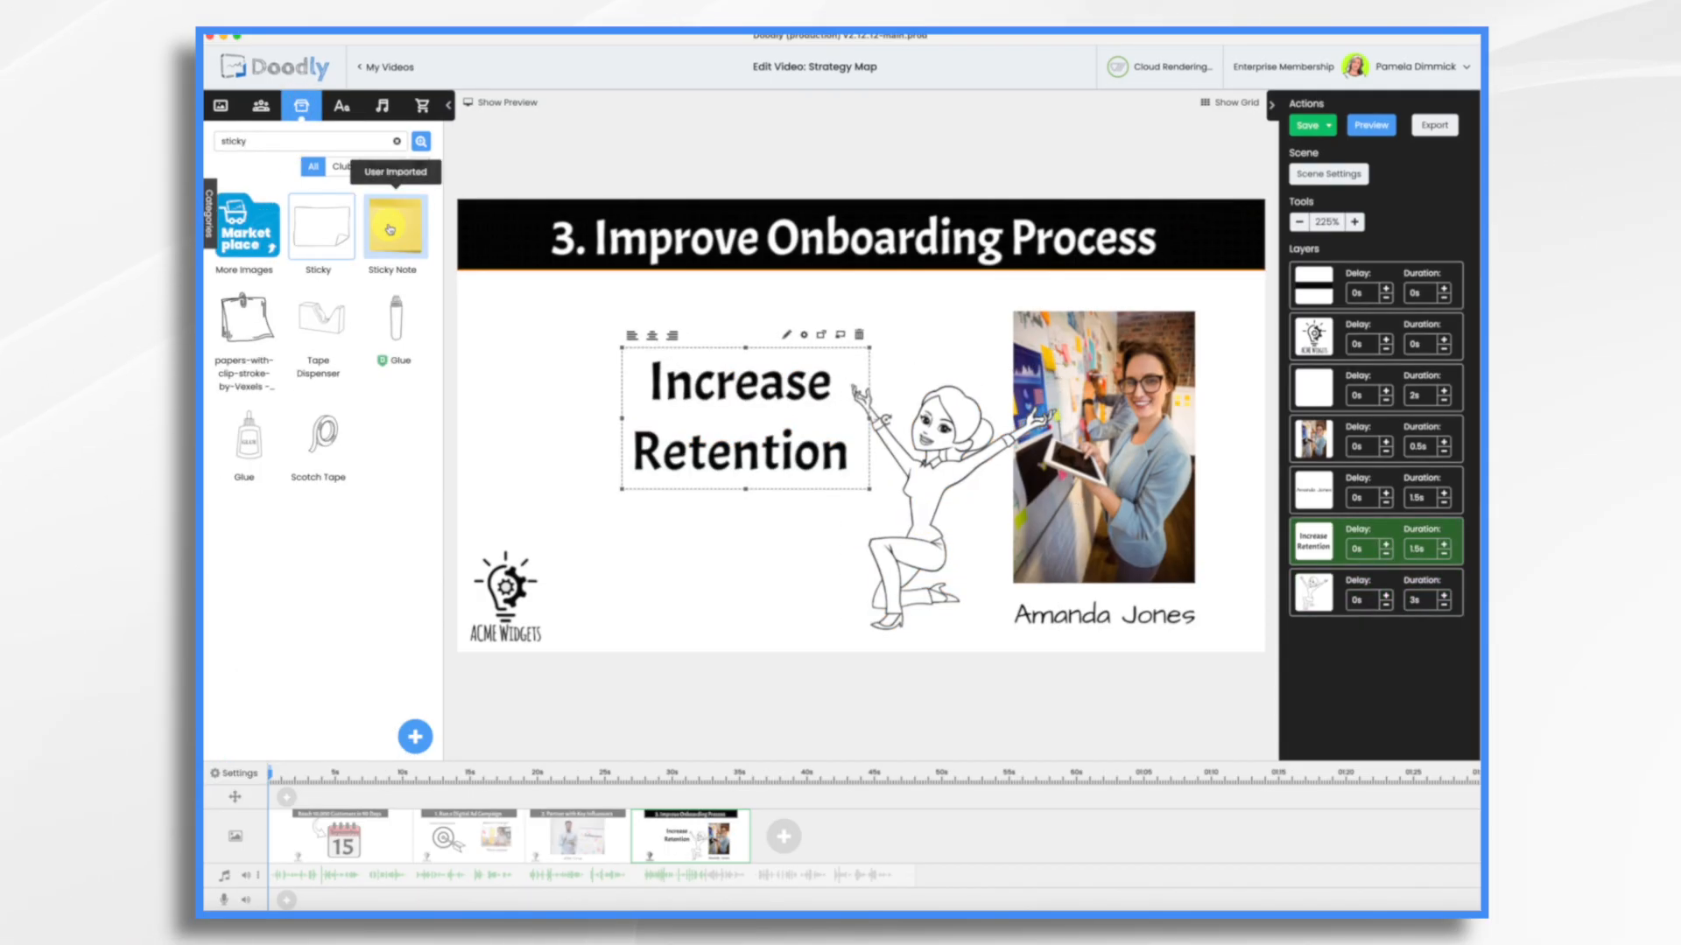
{"action": "mouse_move", "coordinate": [390, 228]}
{"action": "left_click_drag", "start_coordinate": [391, 227], "coordinate": [769, 371]}
{"action": "left_click_drag", "start_coordinate": [646, 292], "coordinate": [699, 356]}
{"action": "left_click", "coordinate": [1327, 655]}
{"action": "left_click_drag", "start_coordinate": [1327, 655], "coordinate": [1324, 553]}
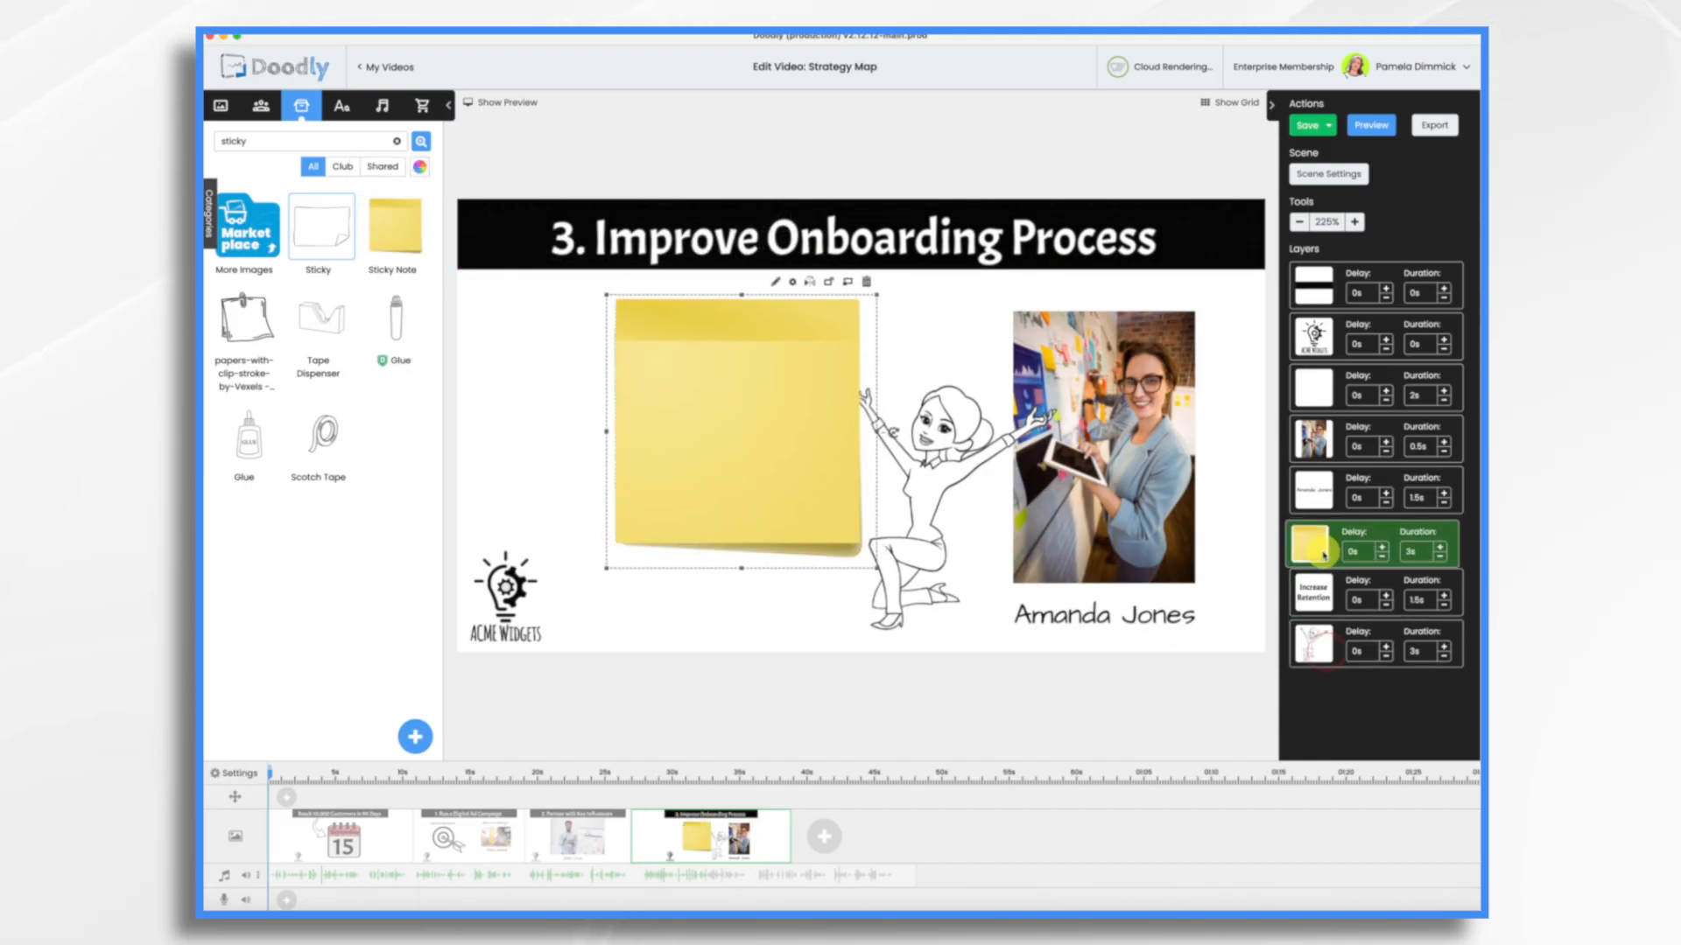
Set the sticky note's reveal mode to Fade, save it and shorten its duration to 0.5s.
{"action": "left_click", "coordinate": [774, 281]}
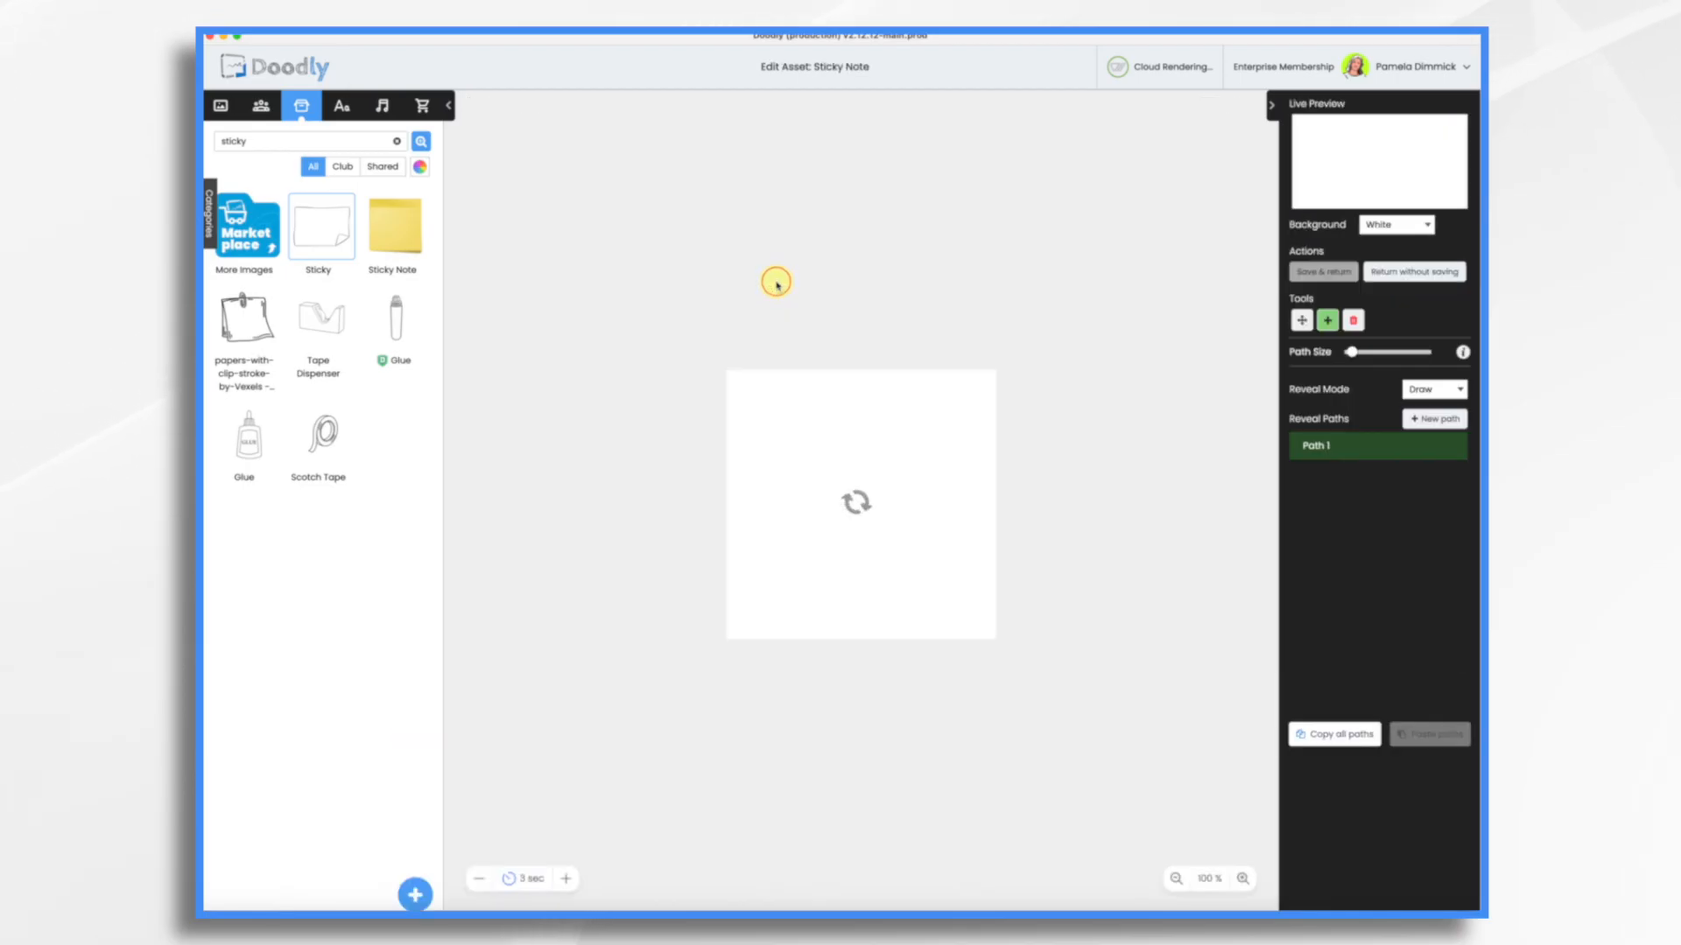
{"action": "left_click", "coordinate": [1426, 430]}
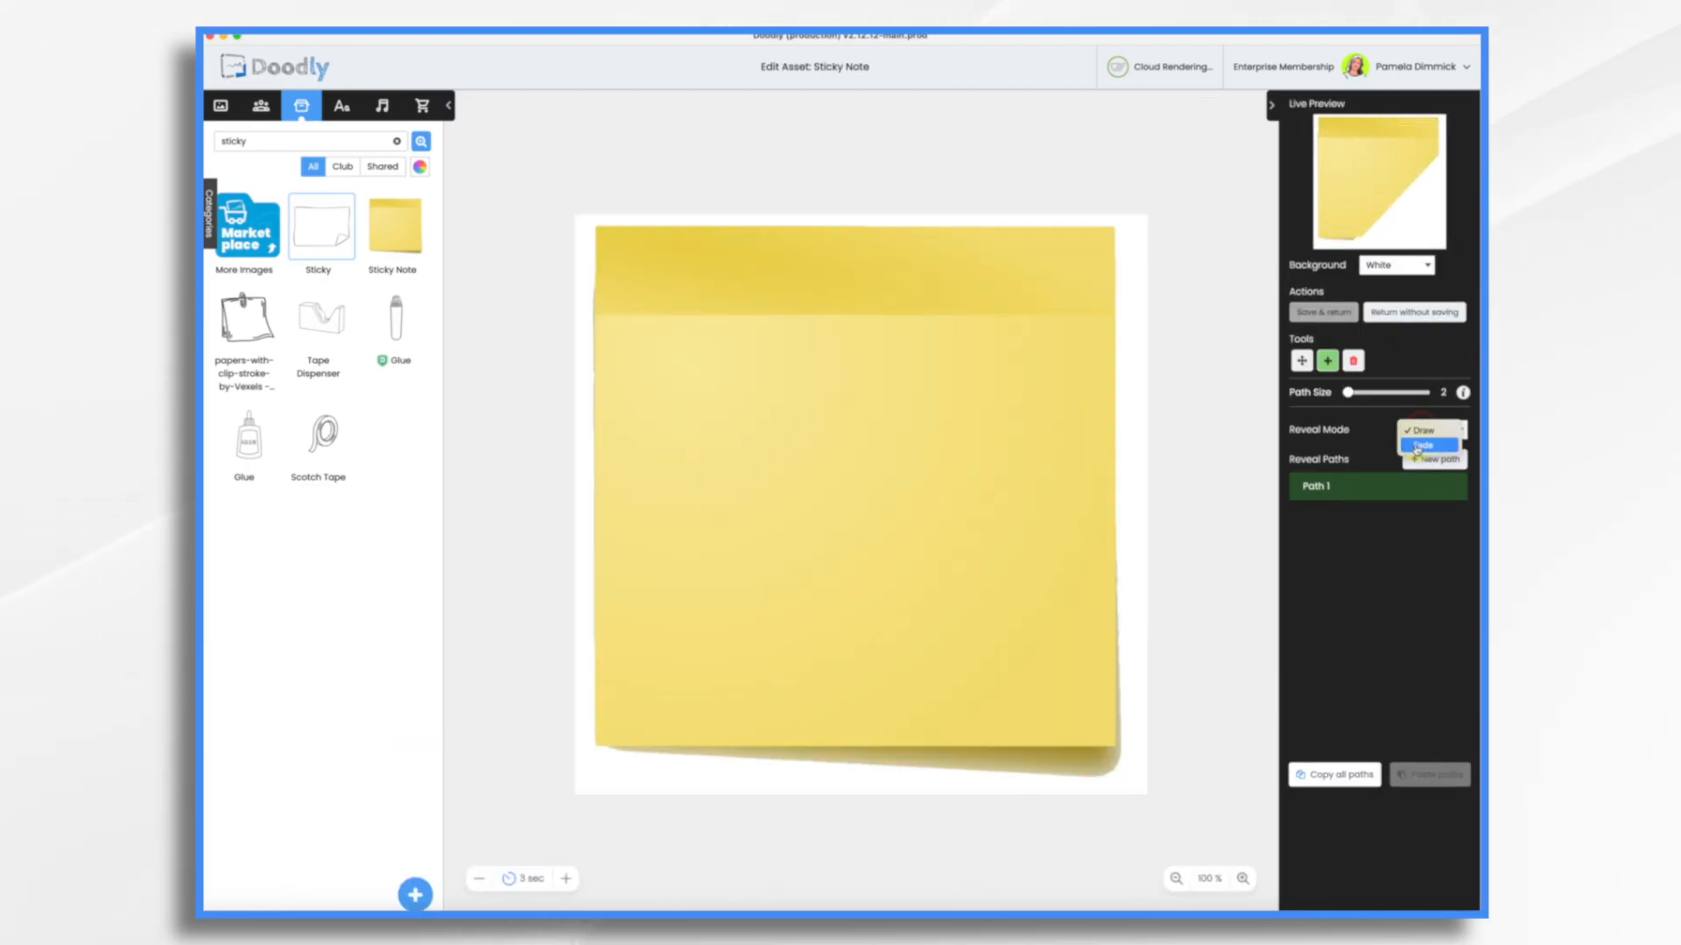
{"action": "left_click", "coordinate": [1416, 448]}
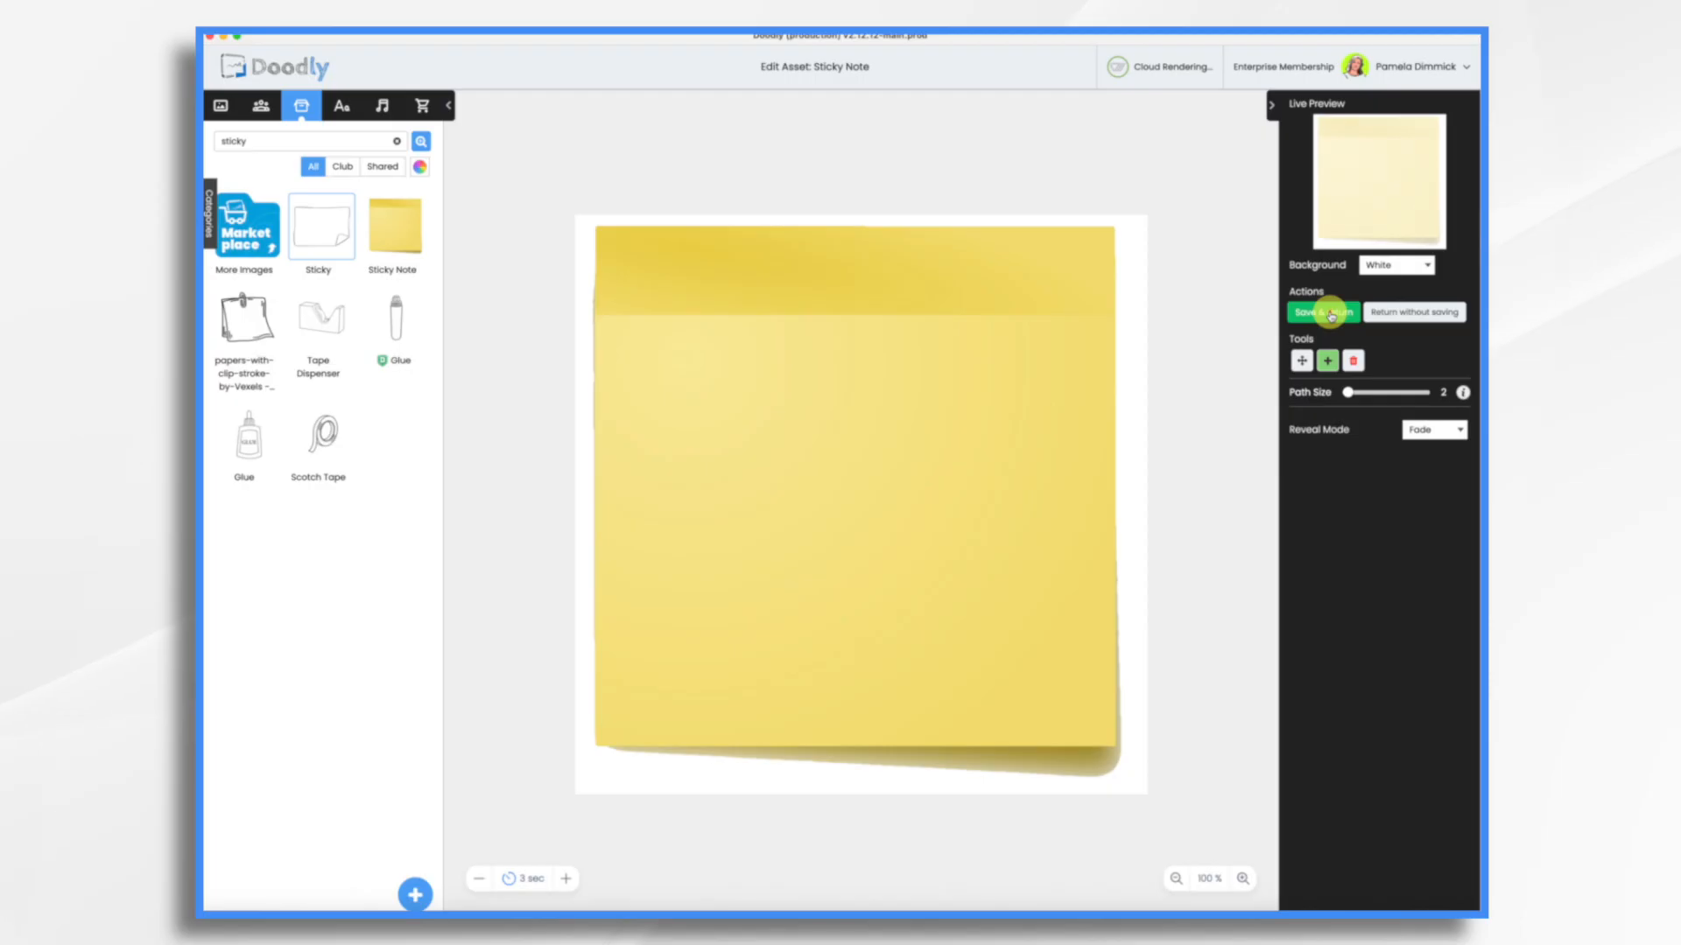
{"action": "left_click", "coordinate": [1331, 314]}
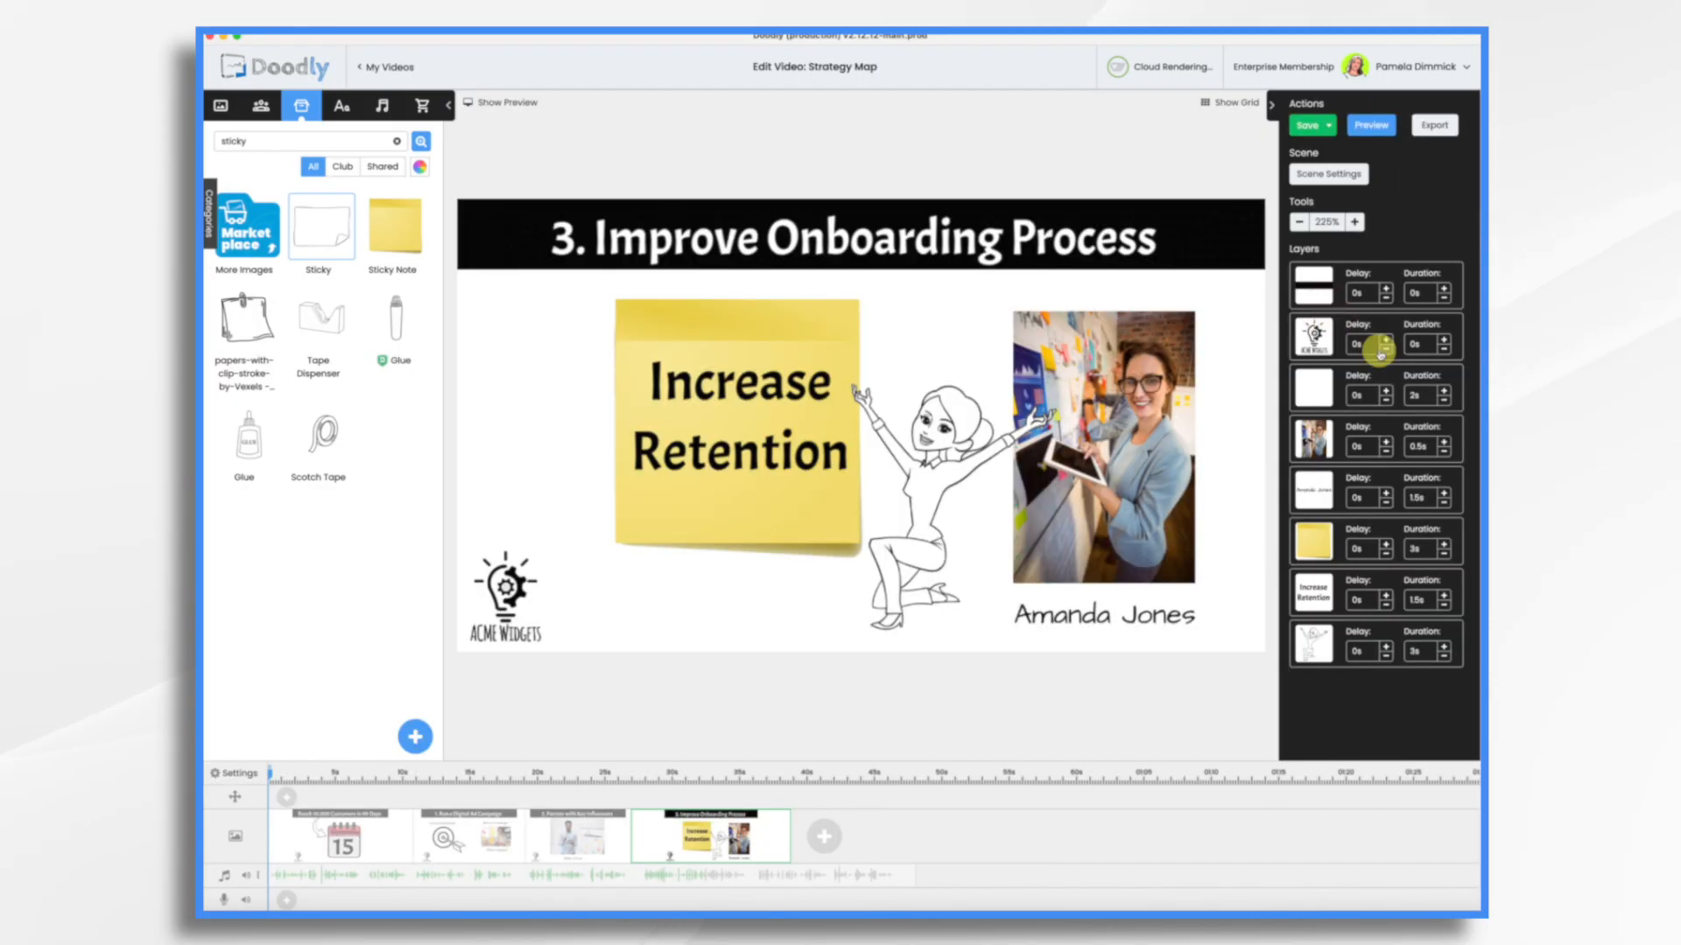
{"action": "left_click", "coordinate": [1444, 552]}
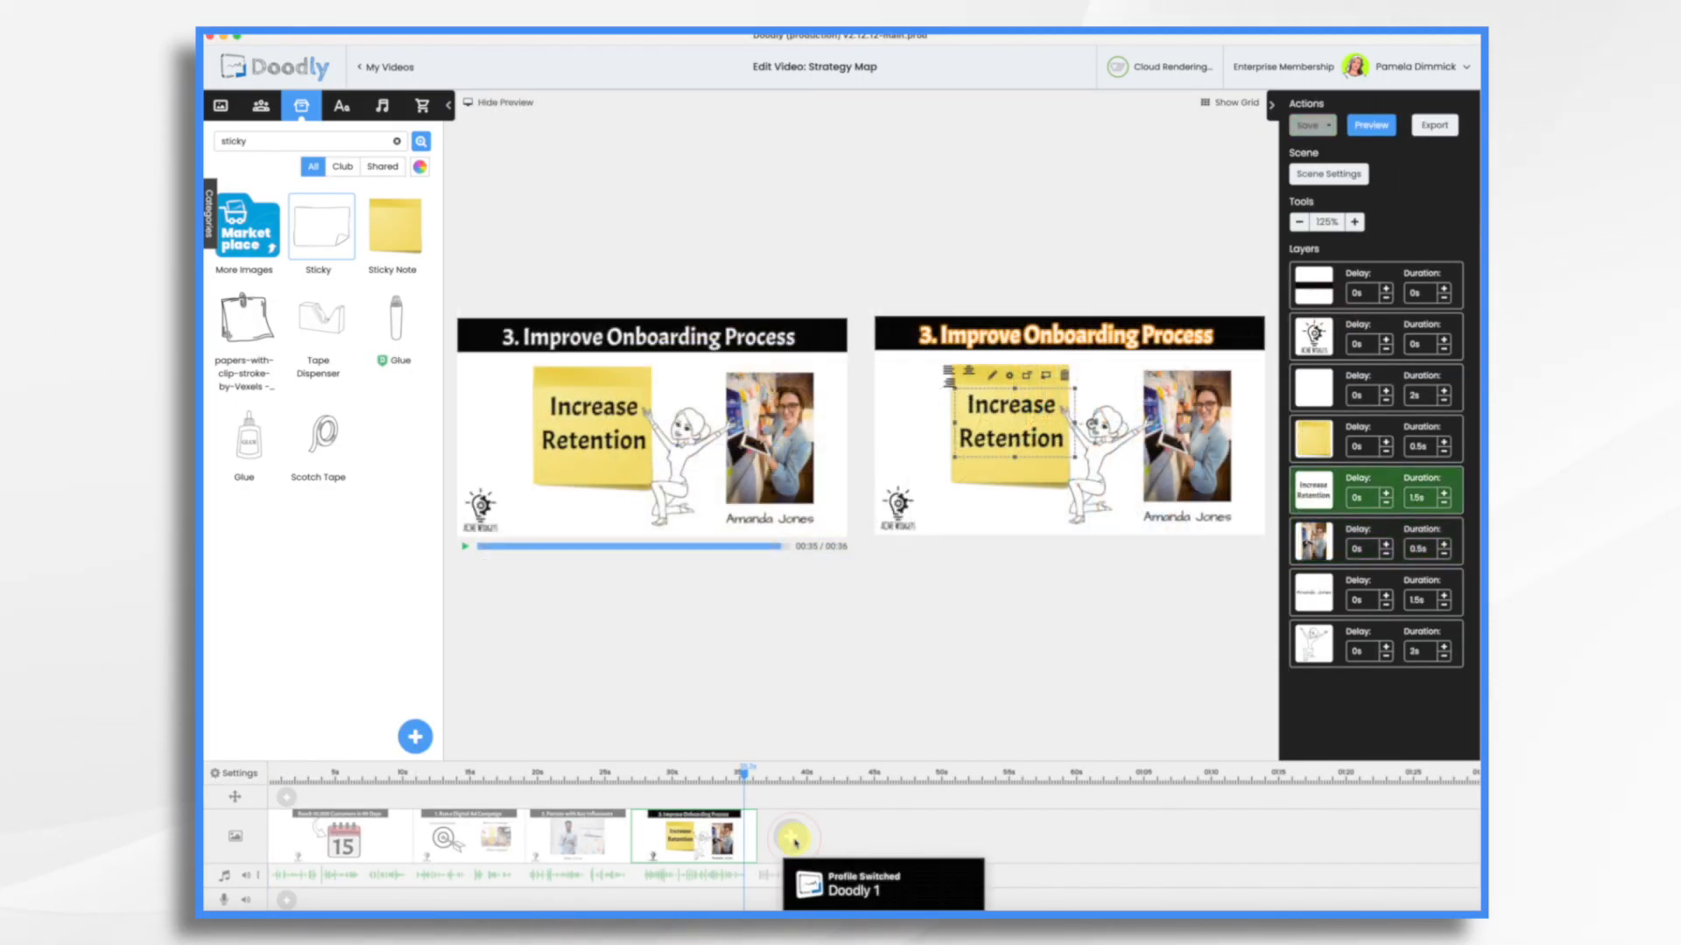
Add a new scene at the end and copy the calendar with its "September" and "15" texts from the first scene into it.
{"action": "left_click", "coordinate": [793, 842]}
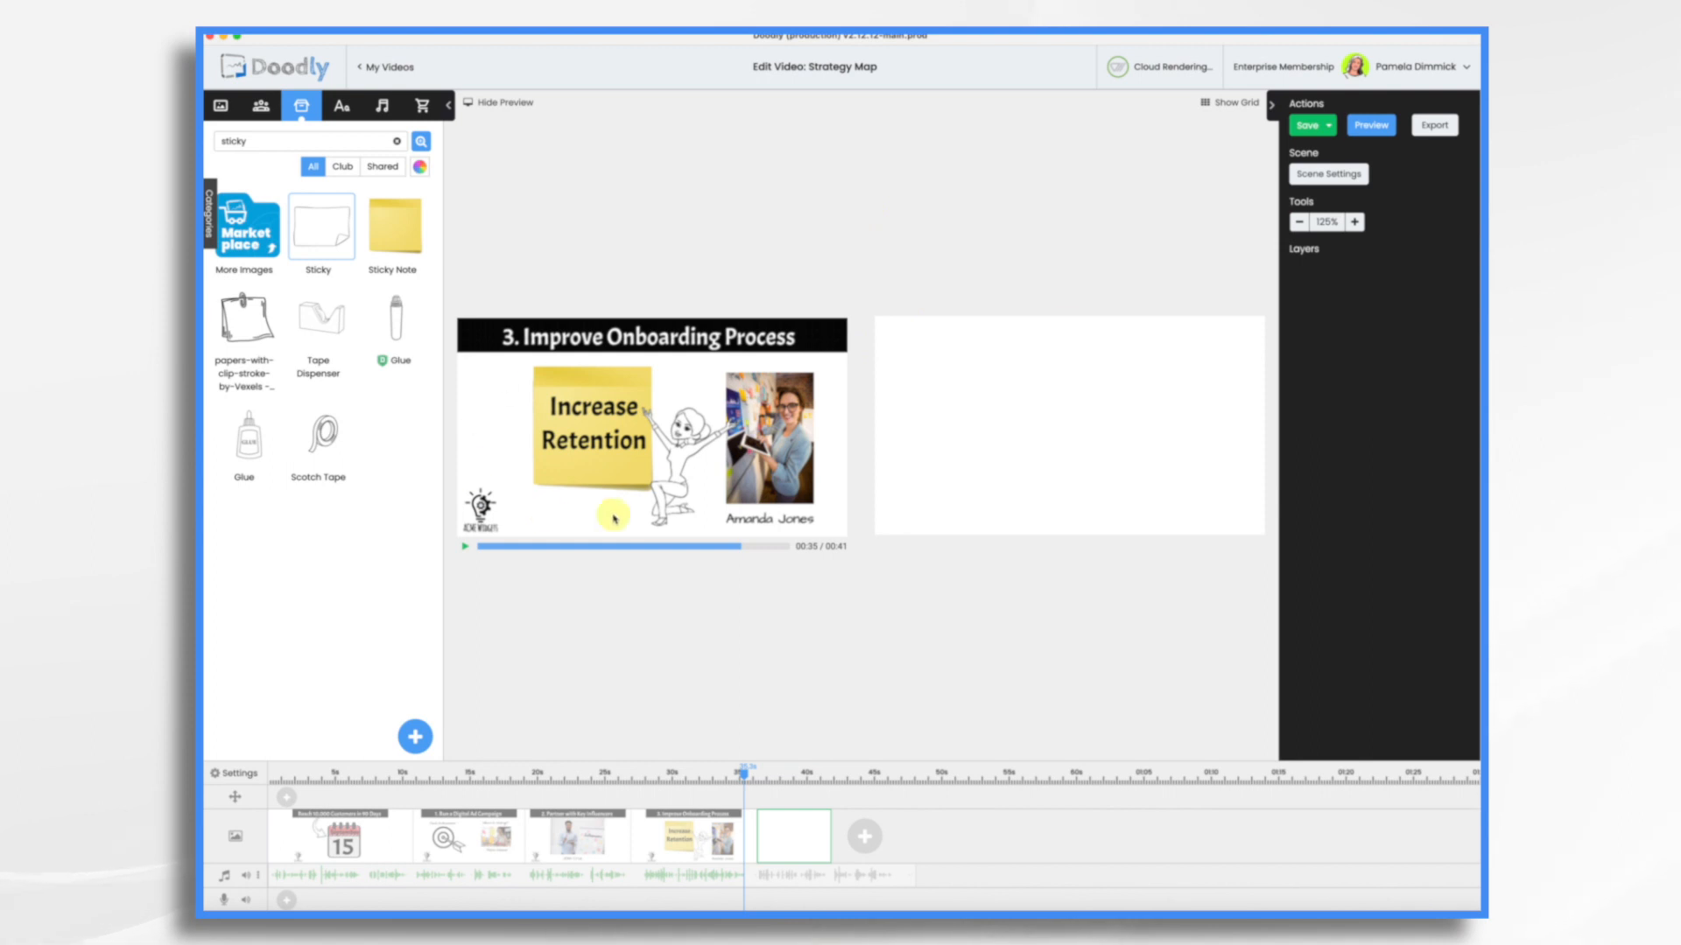
{"action": "left_click", "coordinate": [513, 105]}
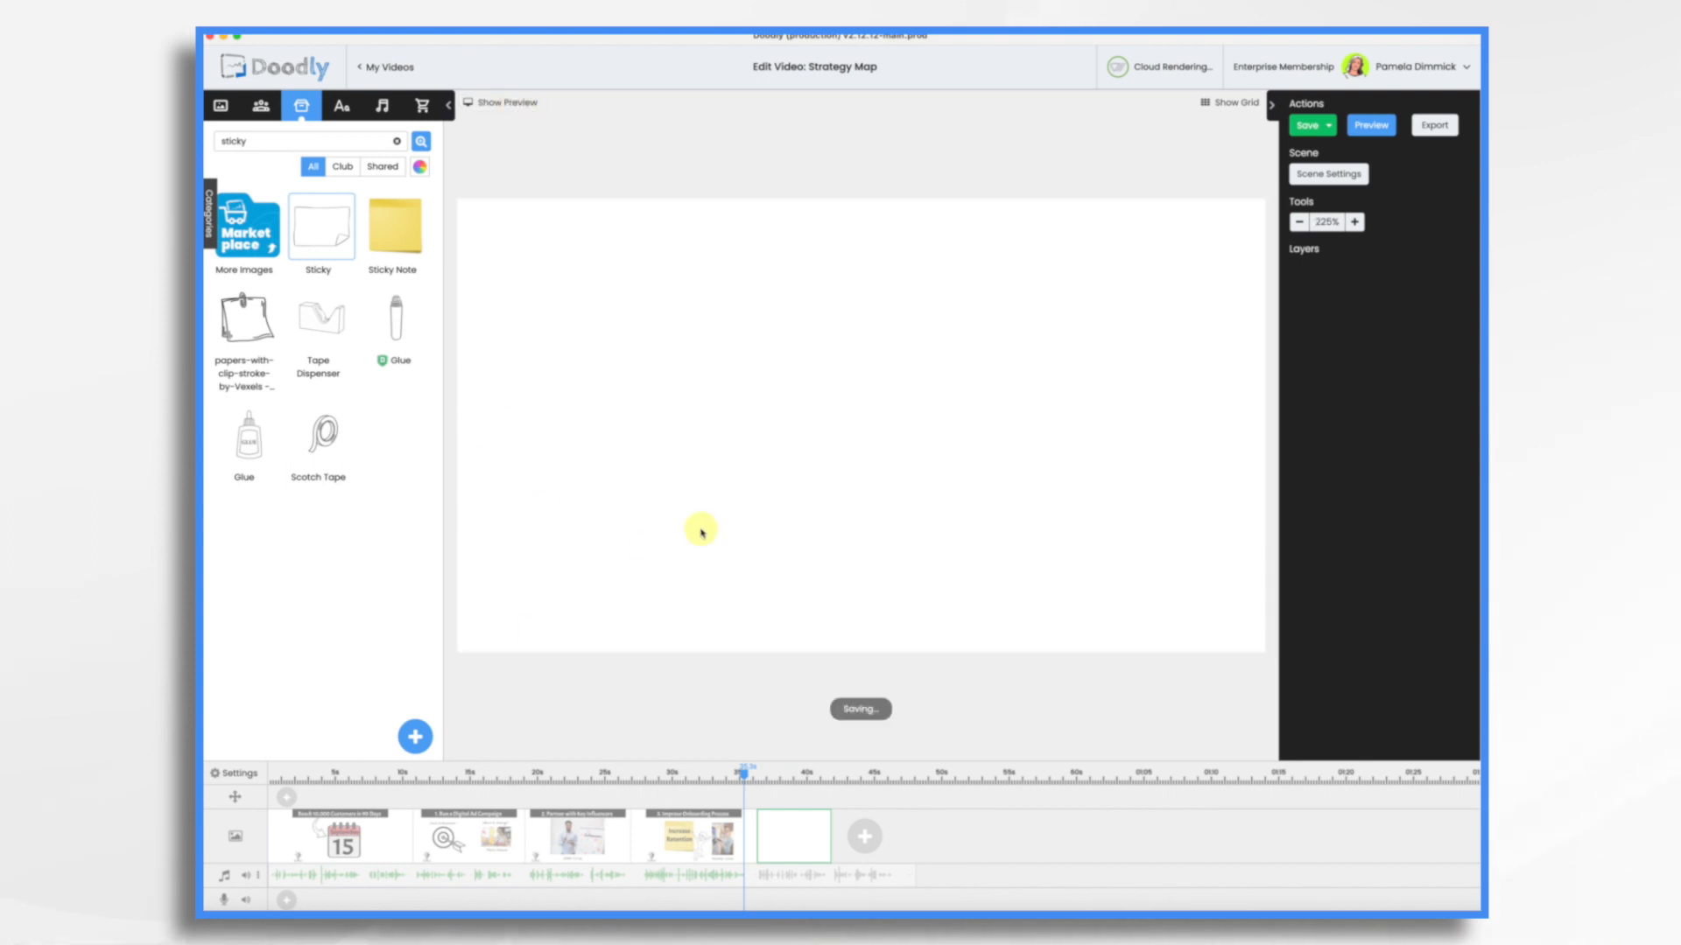
{"action": "left_click", "coordinate": [394, 845]}
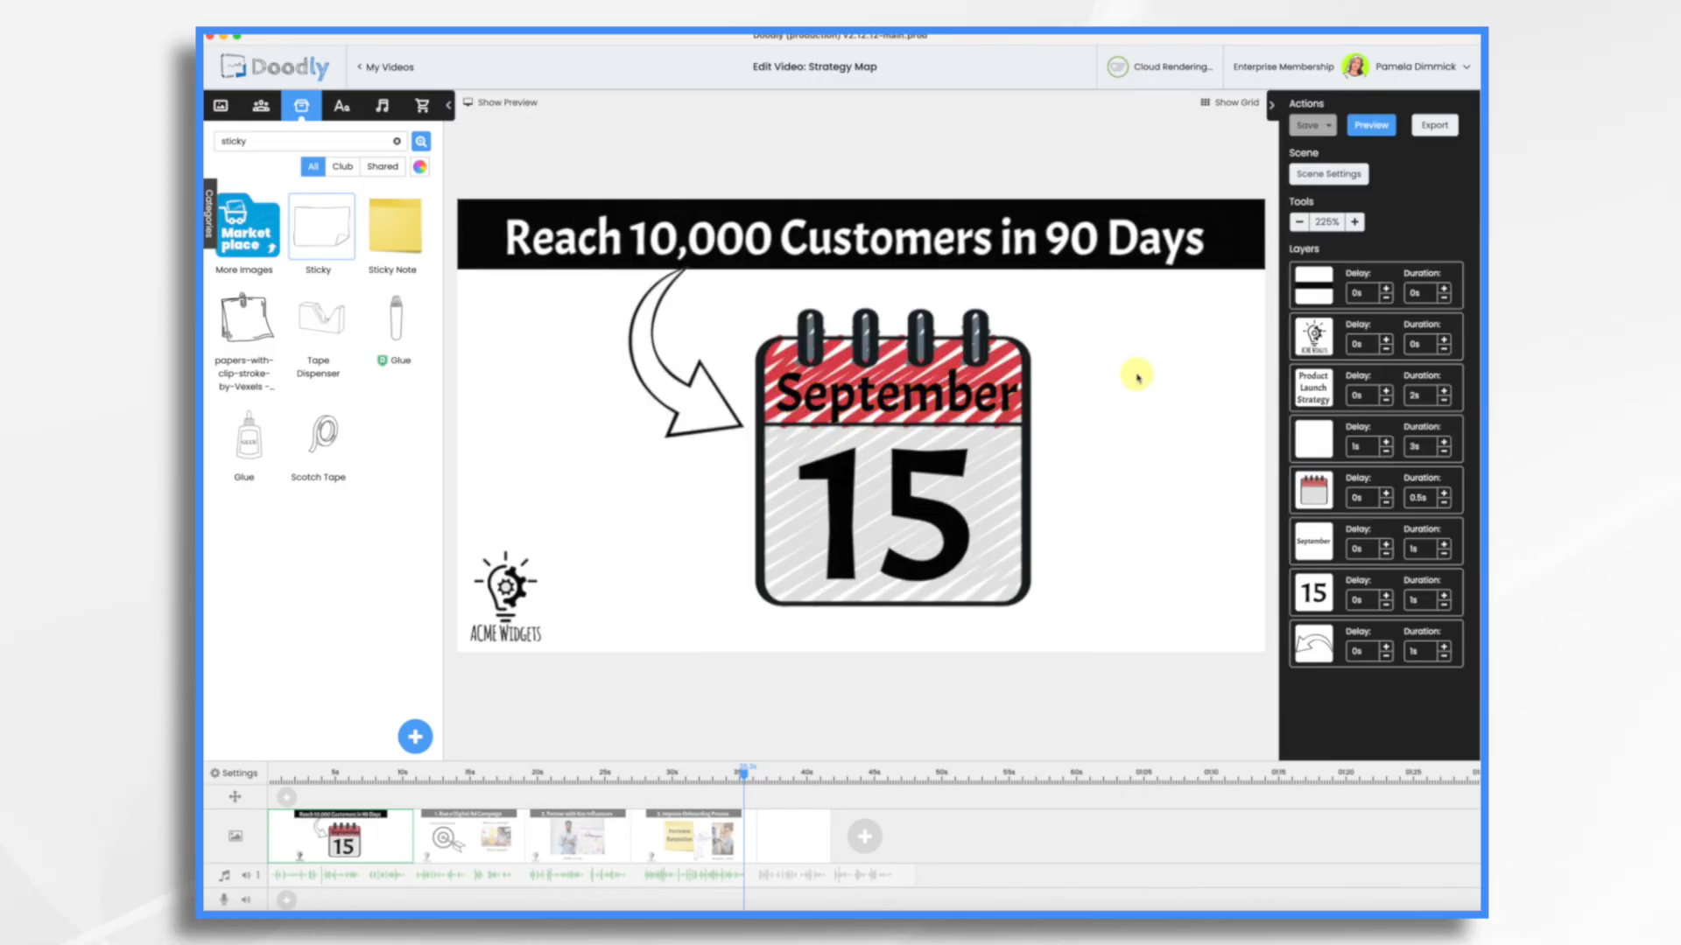
{"action": "left_click", "coordinate": [976, 377]}
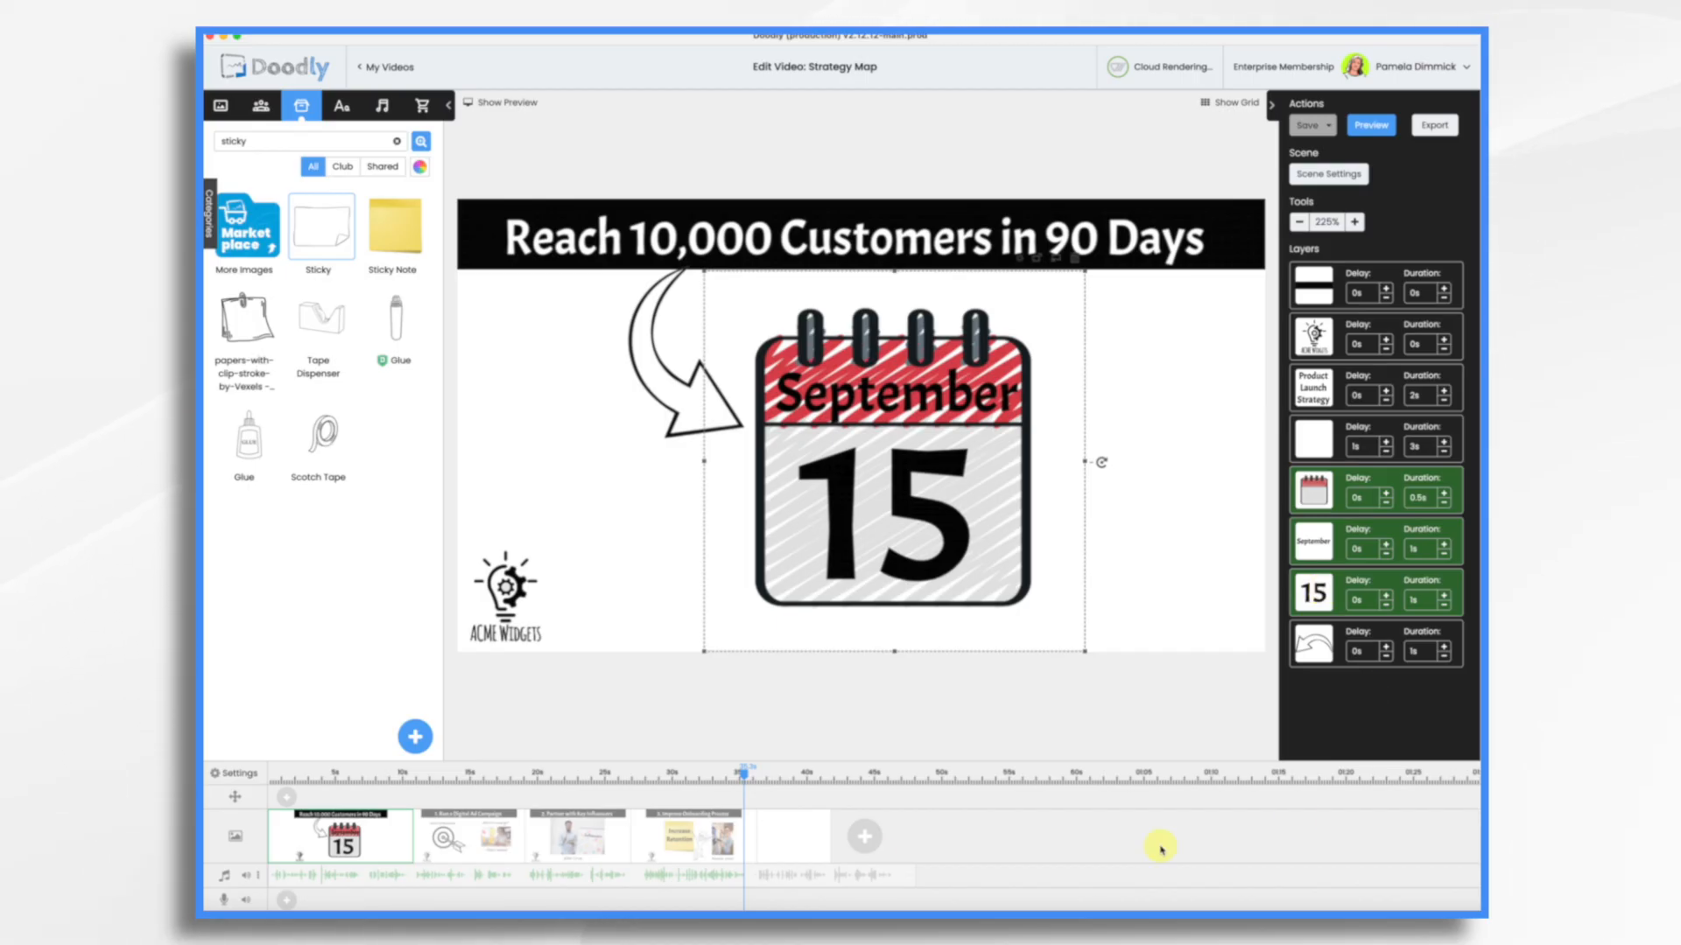
{"action": "left_click", "coordinate": [817, 843]}
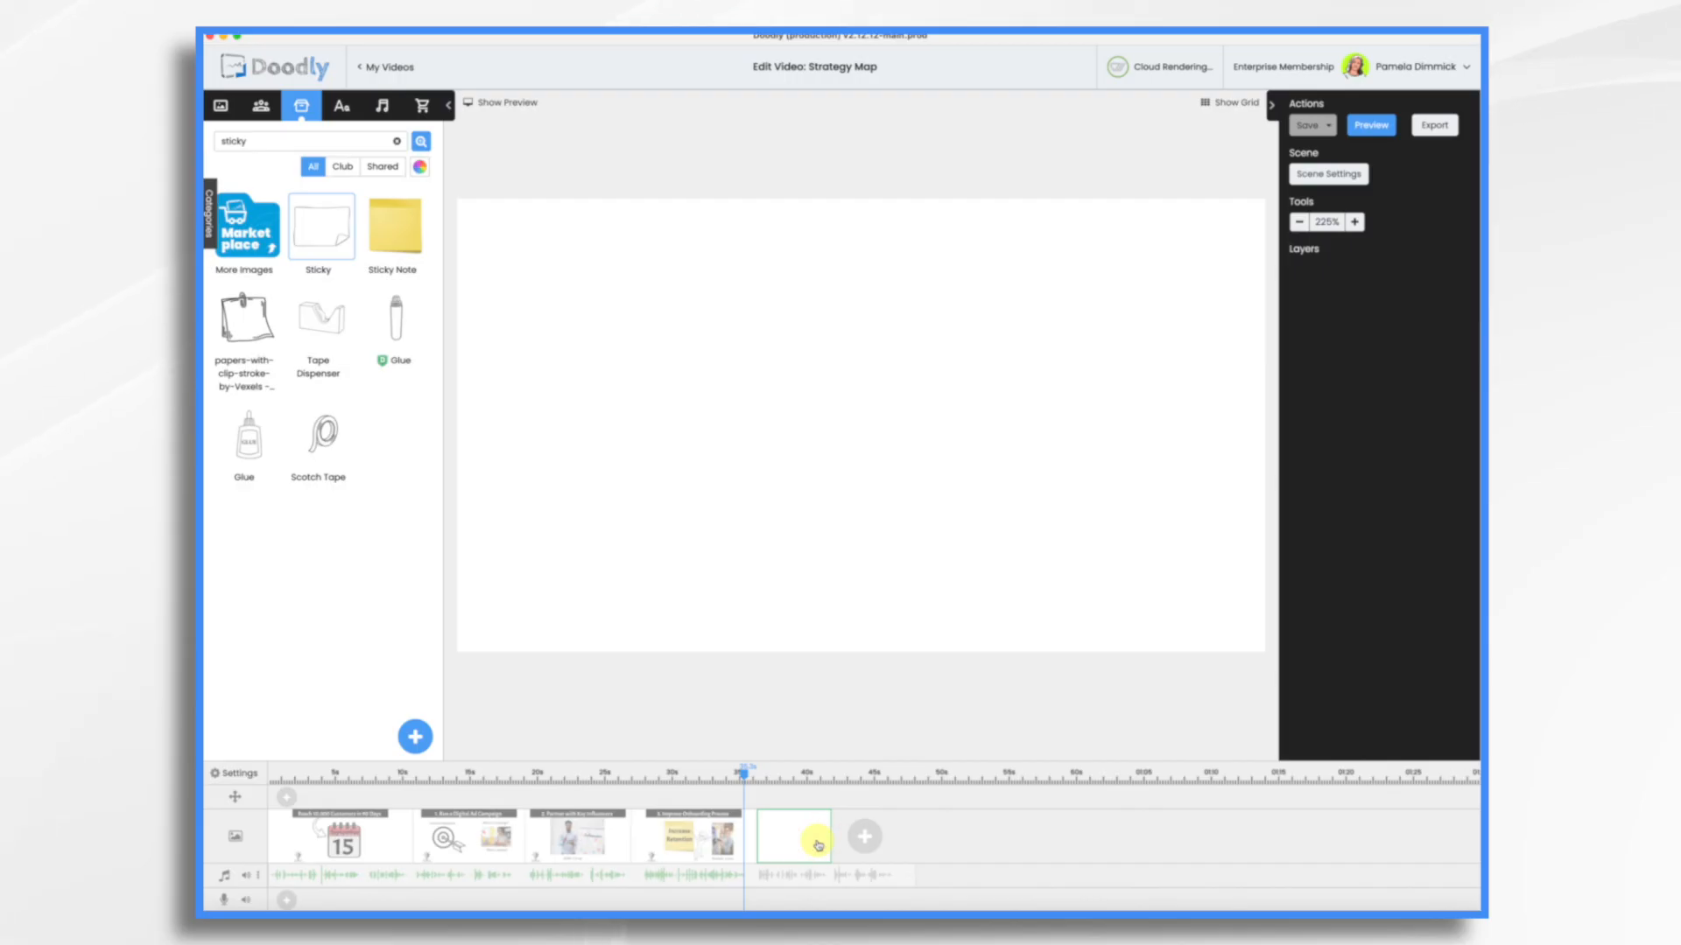
{"action": "key", "text": "super+v"}
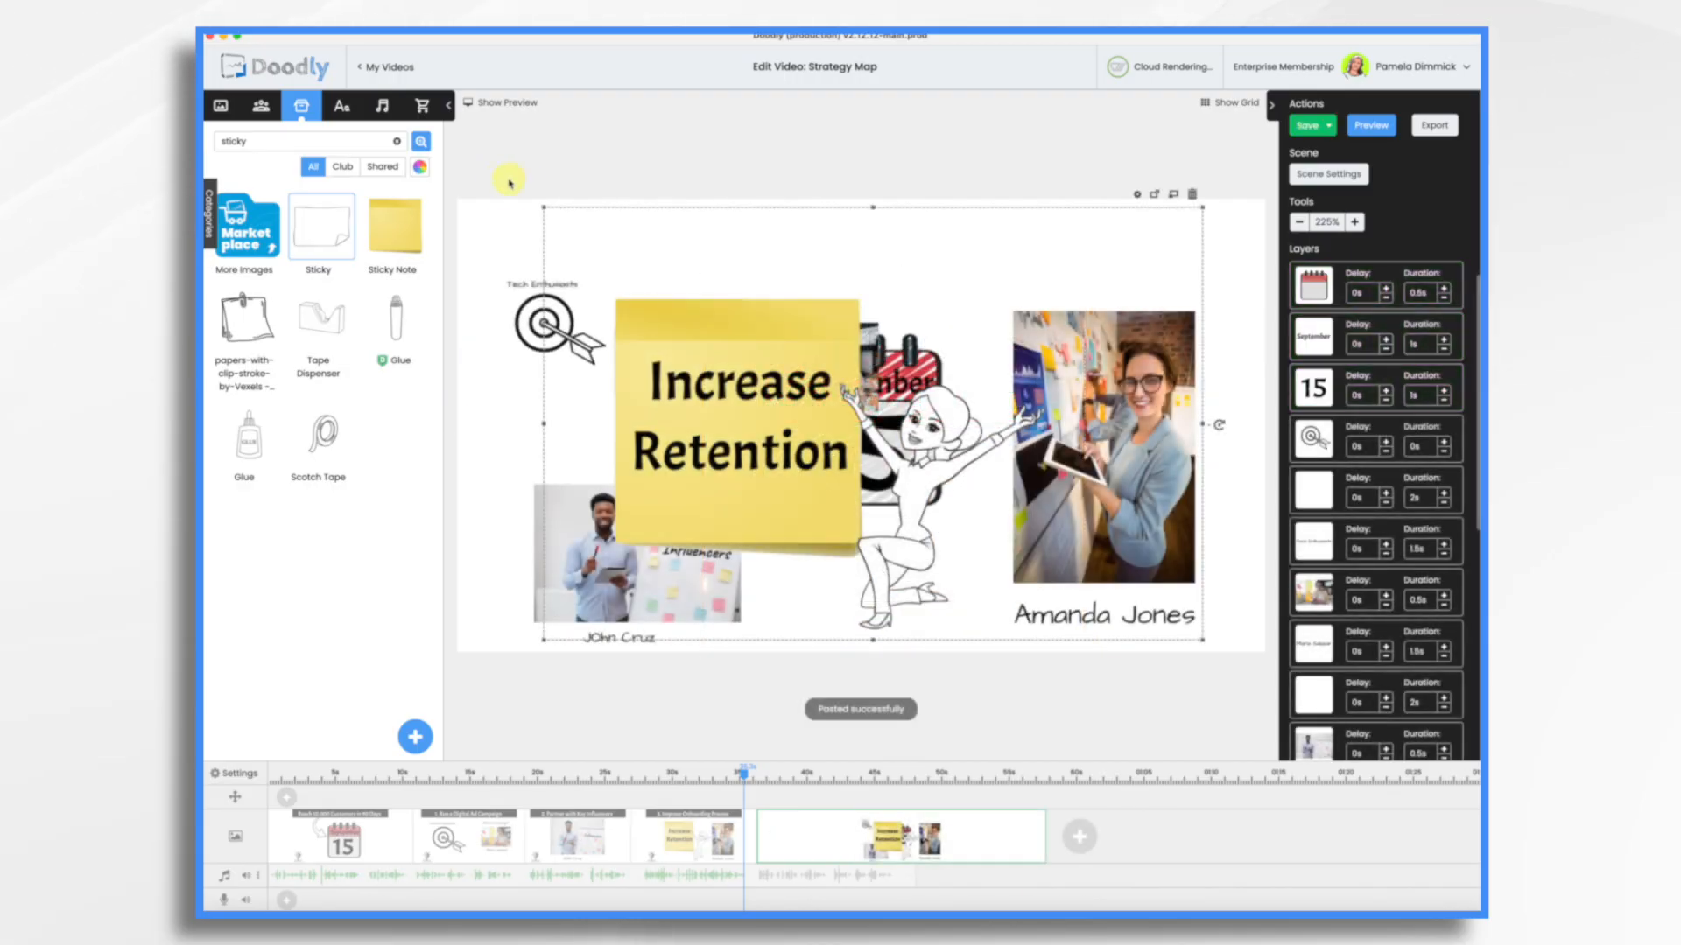
Shrink the copied "Increase Retention" group of sticky note, character and photo and place it to the right of the calendar.
{"action": "left_click_drag", "start_coordinate": [544, 210], "coordinate": [968, 318]}
{"action": "left_click_drag", "start_coordinate": [1050, 484], "coordinate": [1098, 380]}
Change the colour of the white "1. Run a Digital Ad Campaign" title to red #D0021B.
{"action": "type", "text": "1. Run a Digital Ad Campaign"}
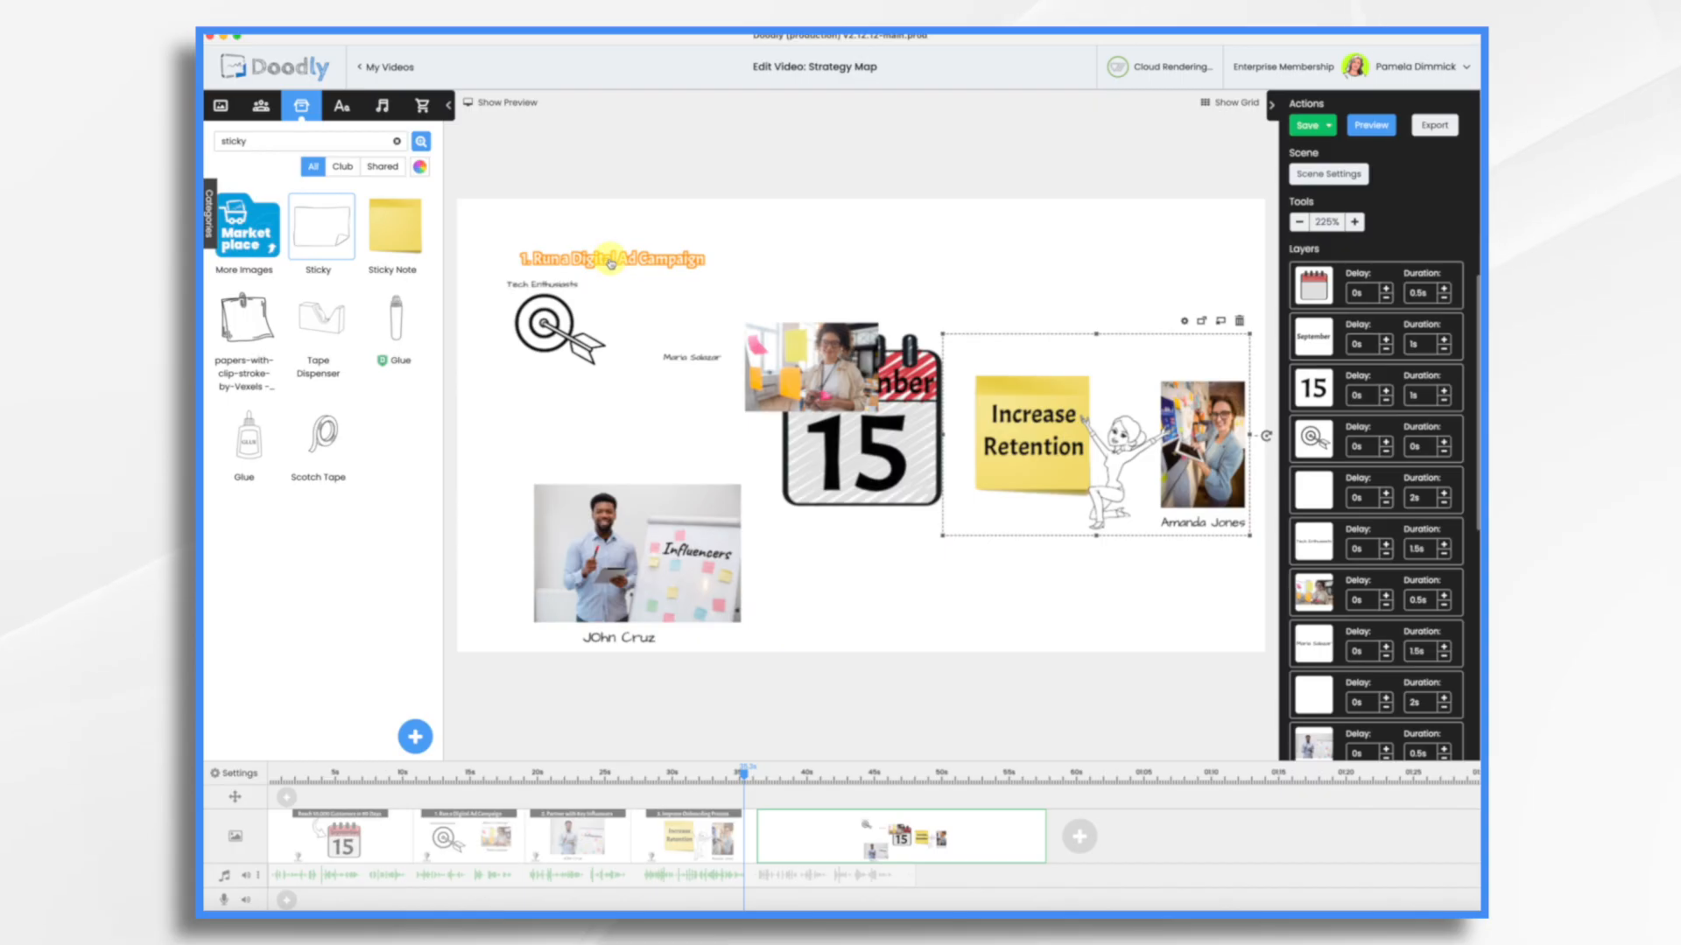
{"action": "left_click", "coordinate": [608, 258]}
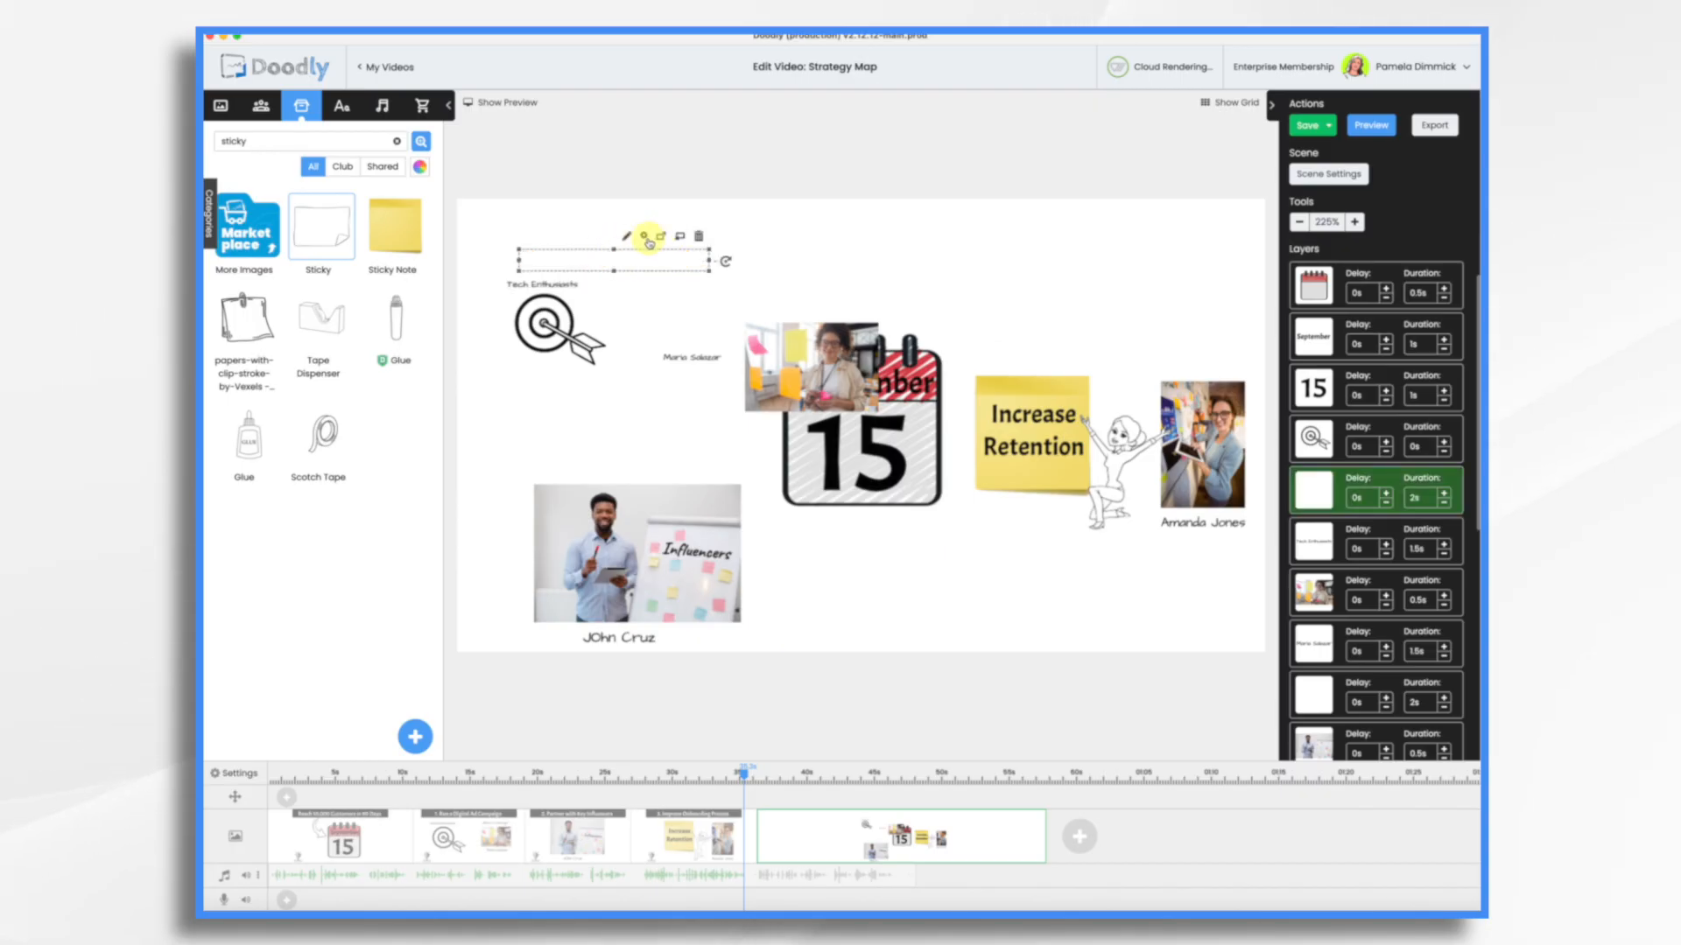
{"action": "left_click", "coordinate": [644, 237]}
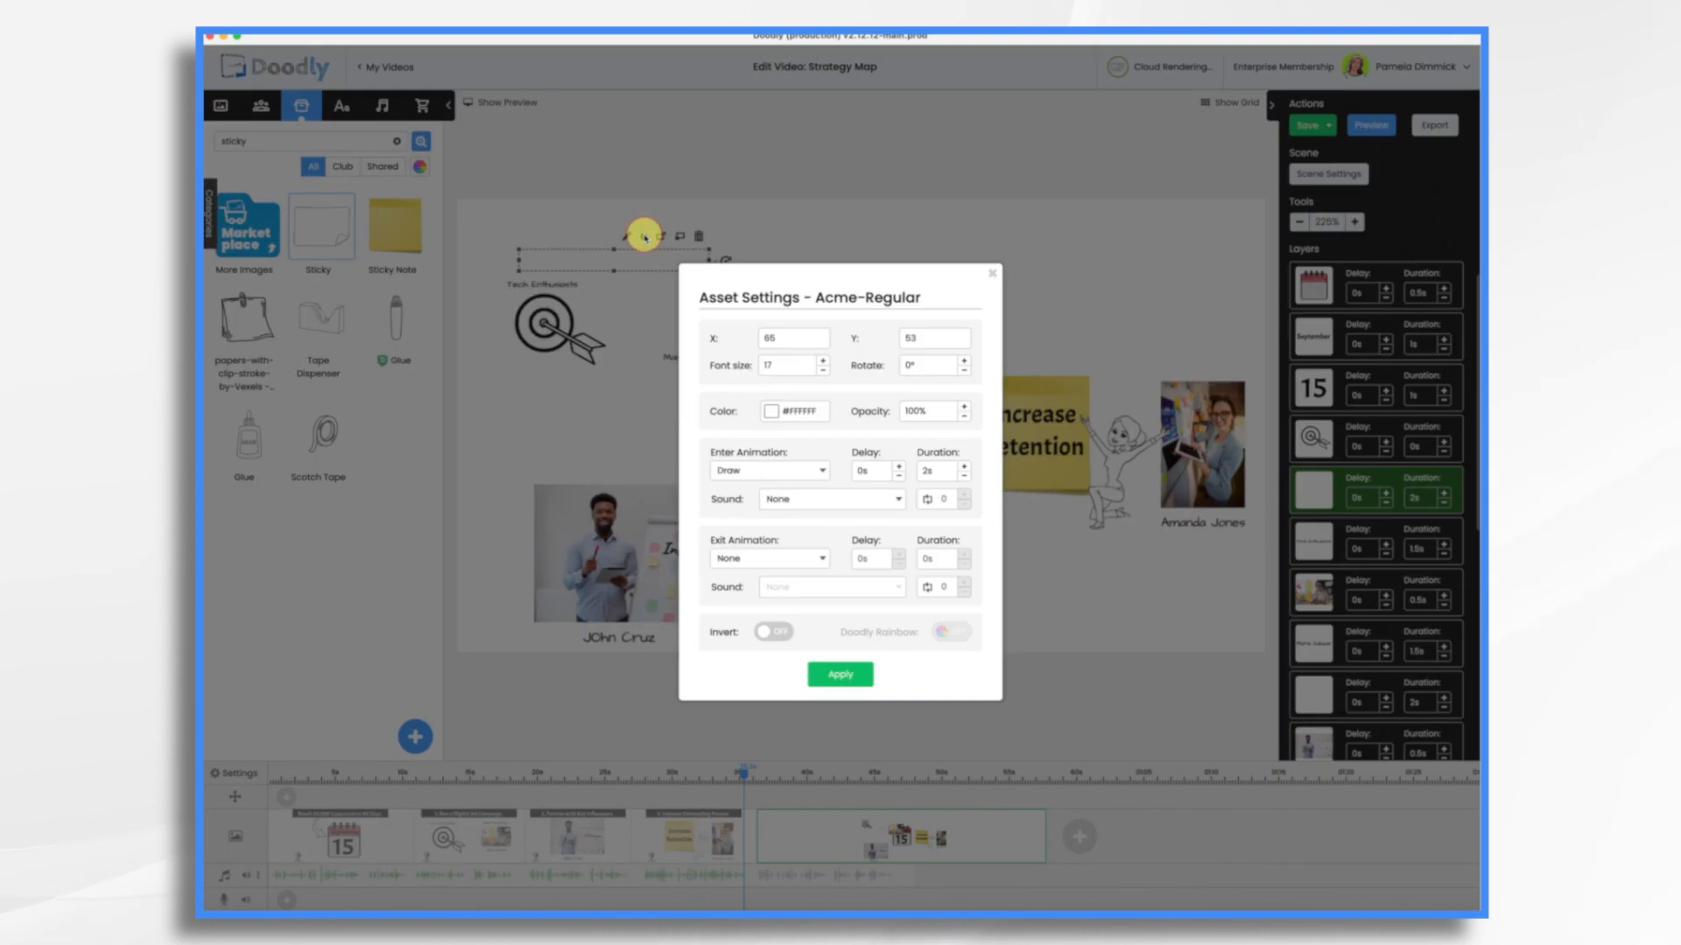
{"action": "left_click", "coordinate": [769, 411]}
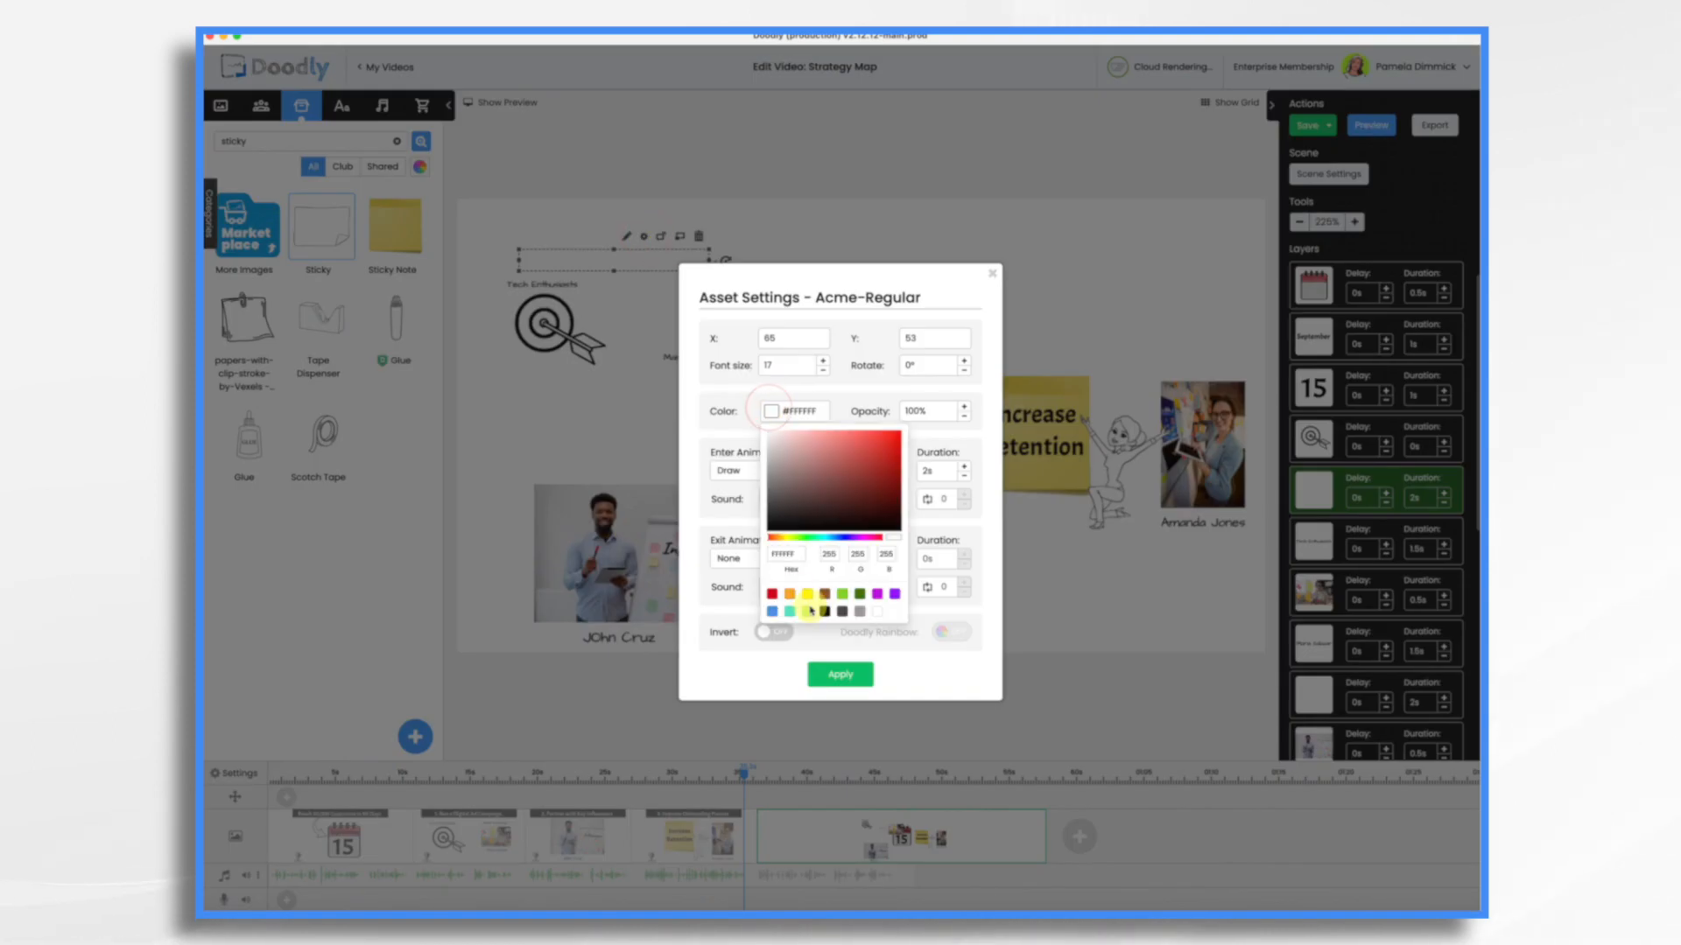
{"action": "left_click", "coordinate": [776, 393]}
{"action": "left_click", "coordinate": [772, 412]}
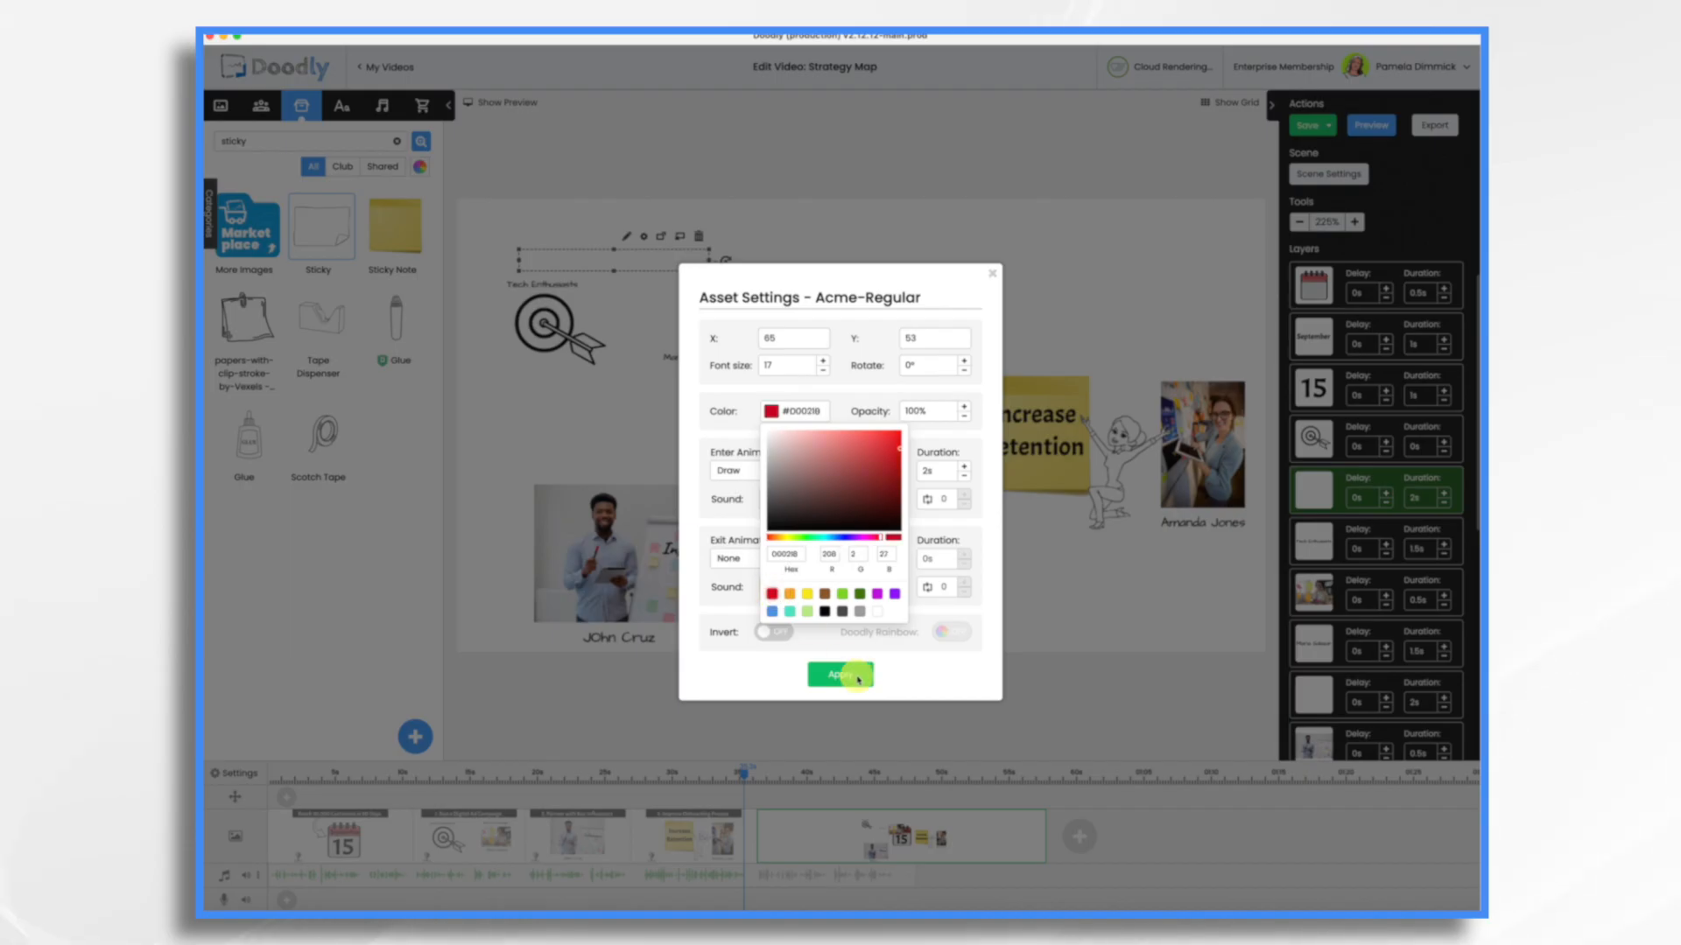
{"action": "left_click", "coordinate": [858, 679]}
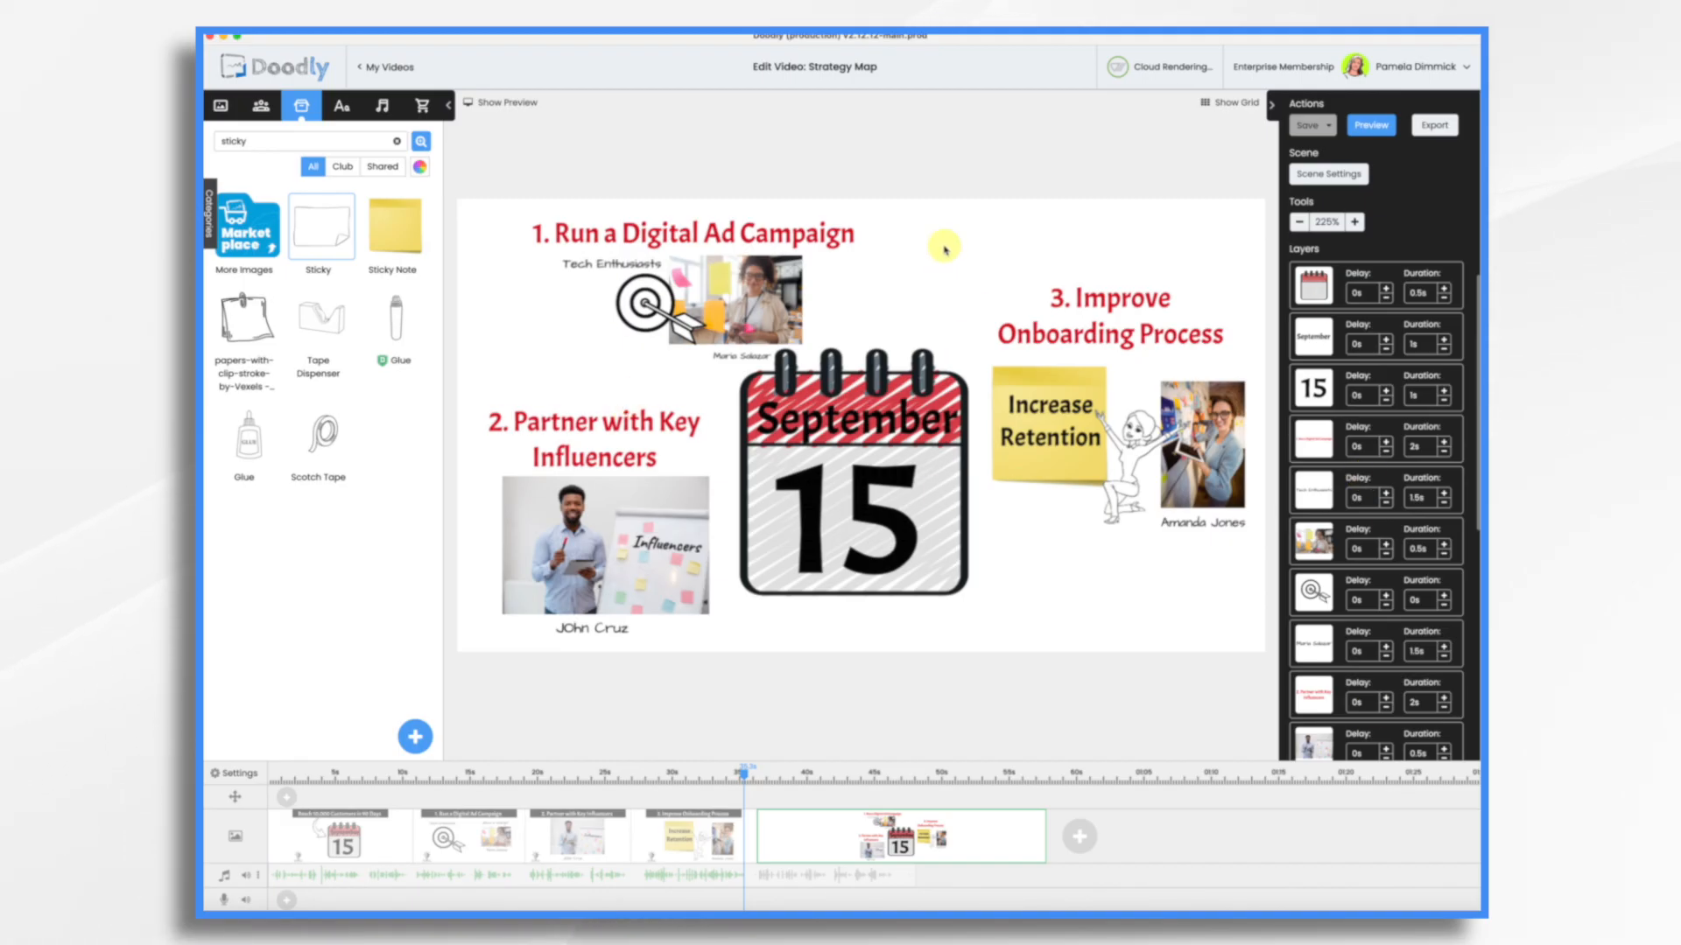
Select every element of the final scene and set the enter animation duration to 0s.
{"action": "left_click", "coordinate": [928, 505]}
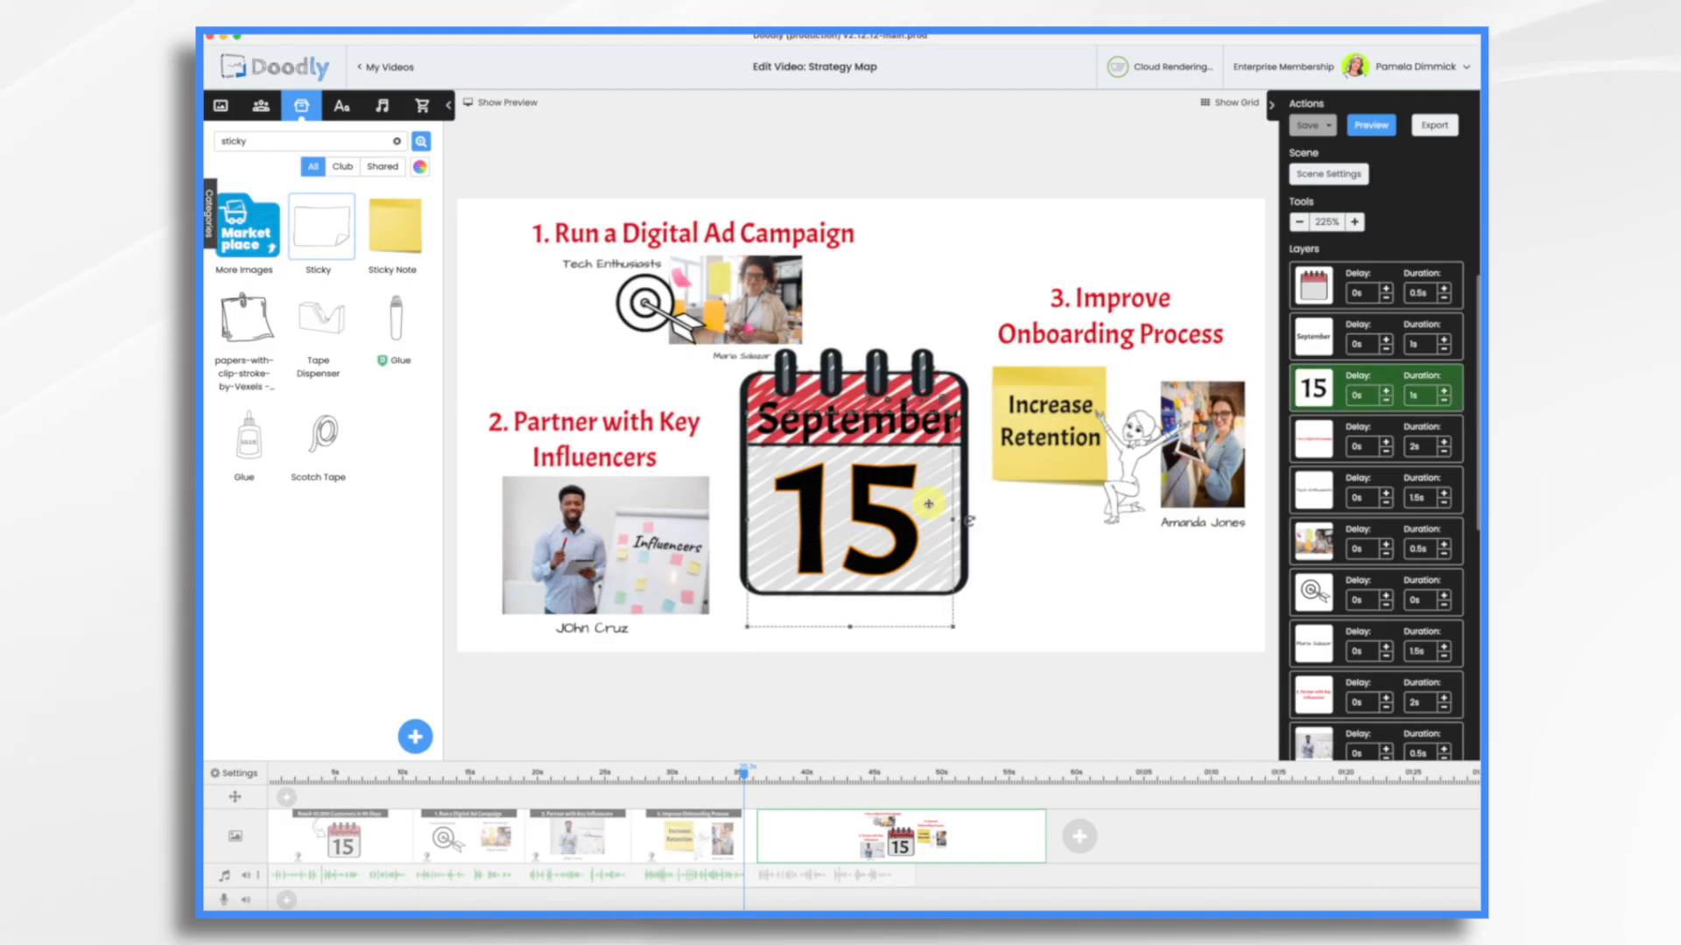
{"action": "key", "text": "ctrl+a"}
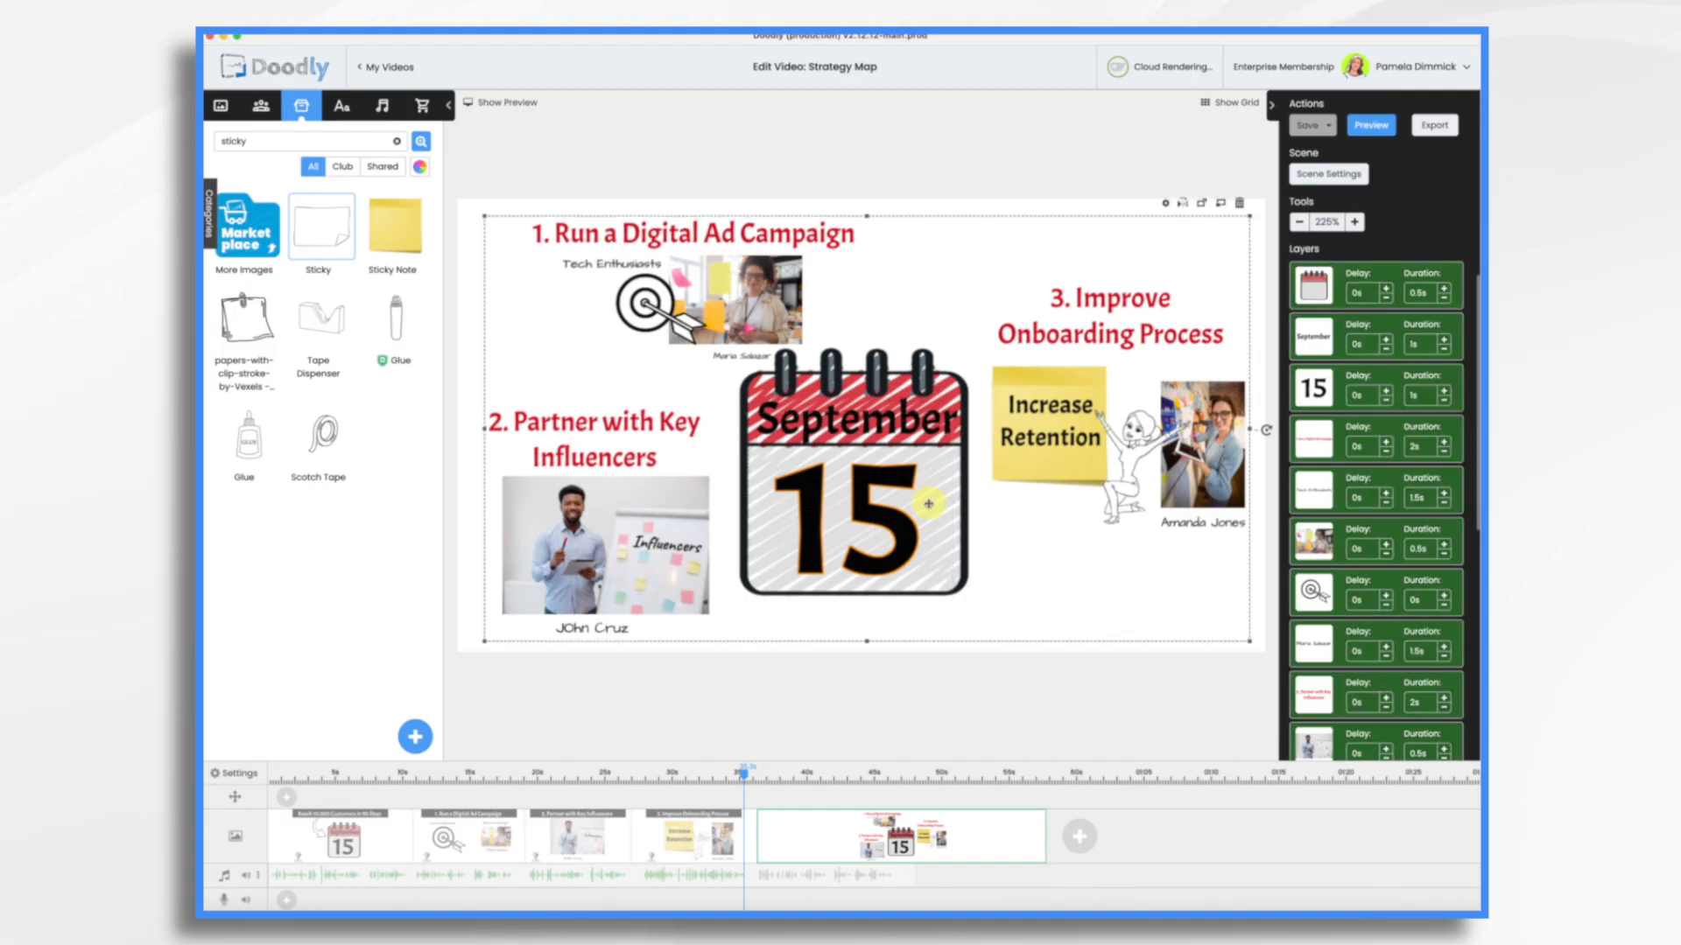
{"action": "left_click", "coordinate": [1166, 204]}
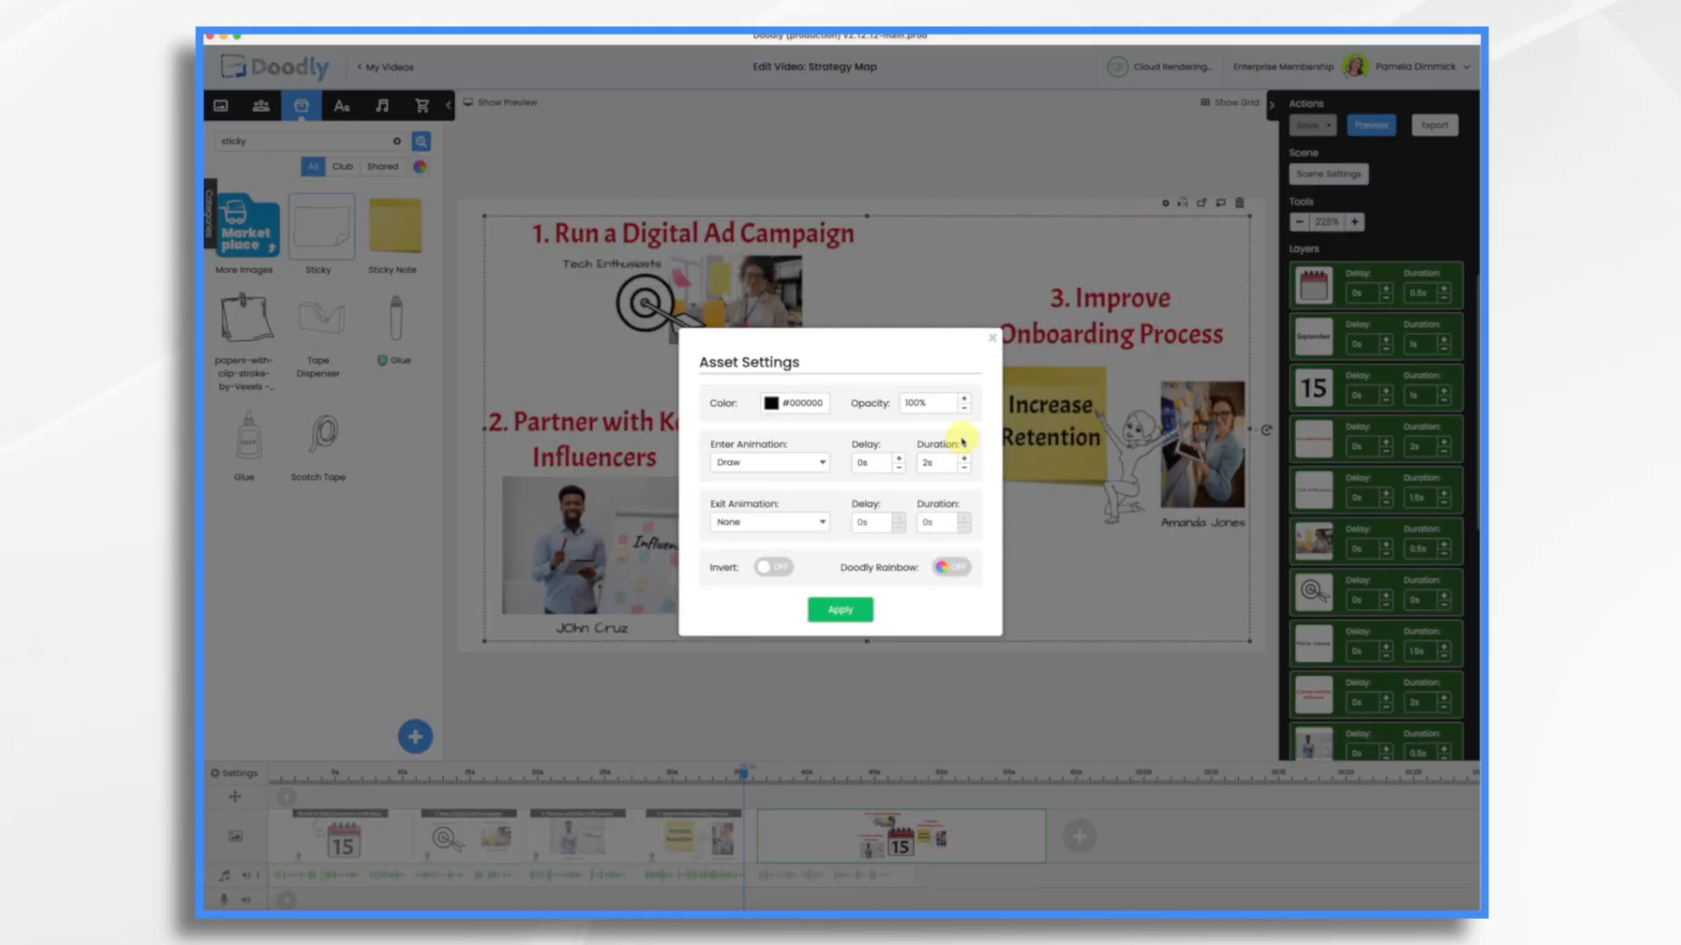
{"action": "left_click", "coordinate": [936, 462]}
{"action": "key", "text": "BackSpace"}
{"action": "key", "text": "BackSpace"}
{"action": "type", "text": "0"}
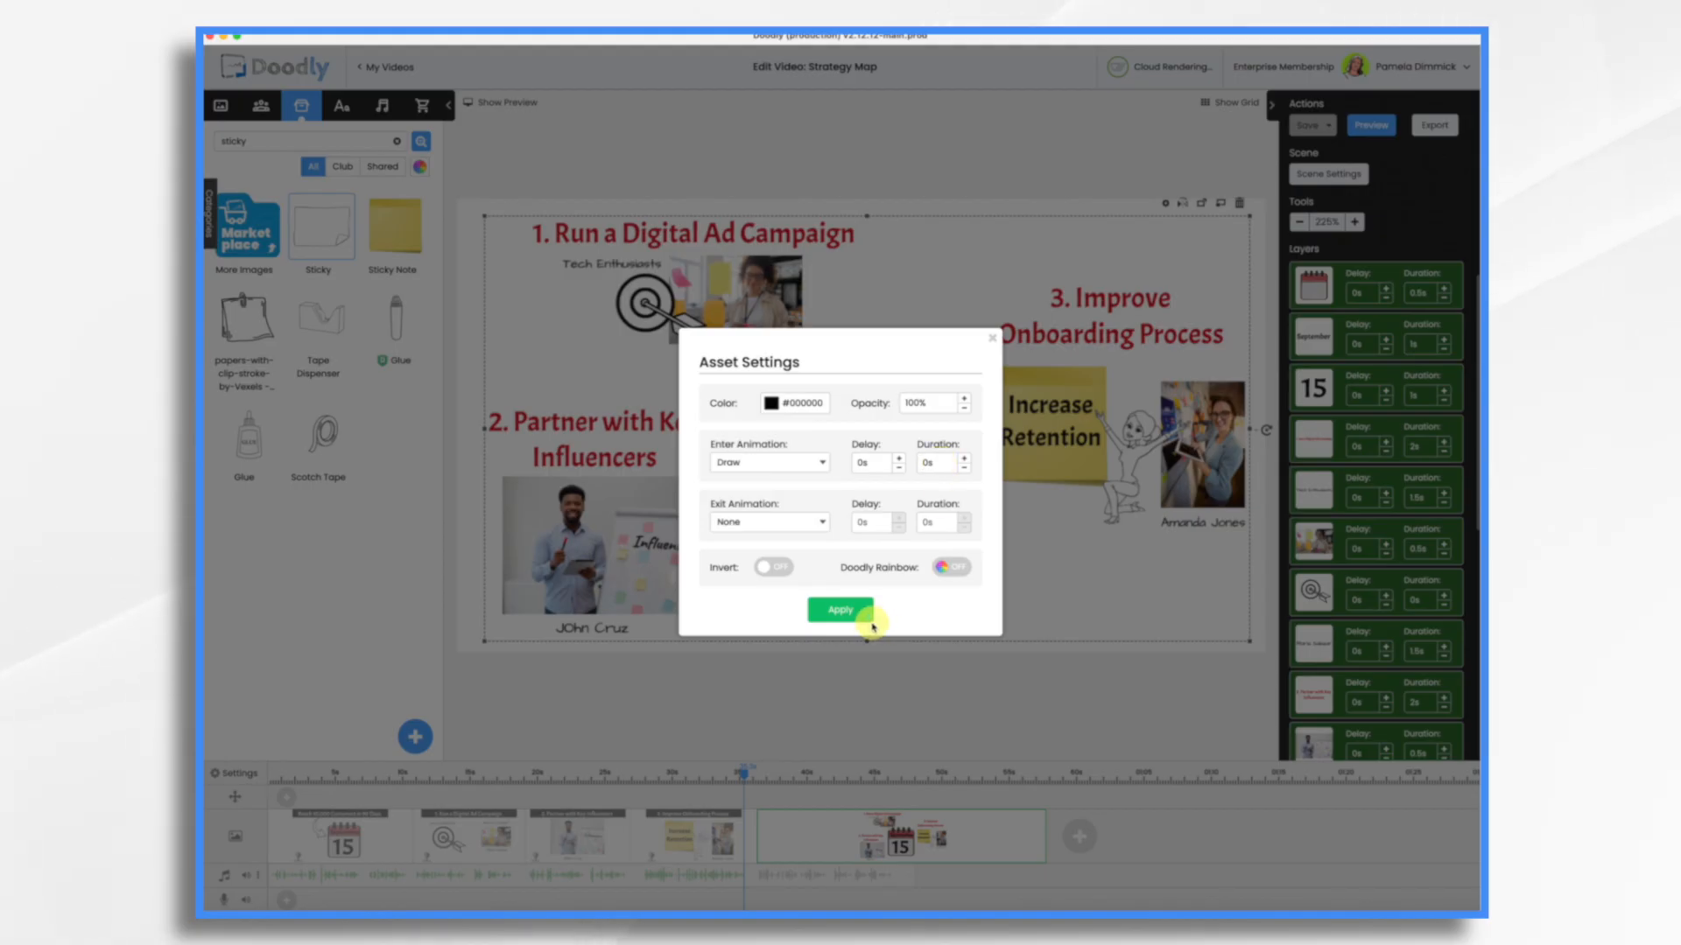
{"action": "left_click", "coordinate": [856, 613]}
{"action": "left_click", "coordinate": [873, 506]}
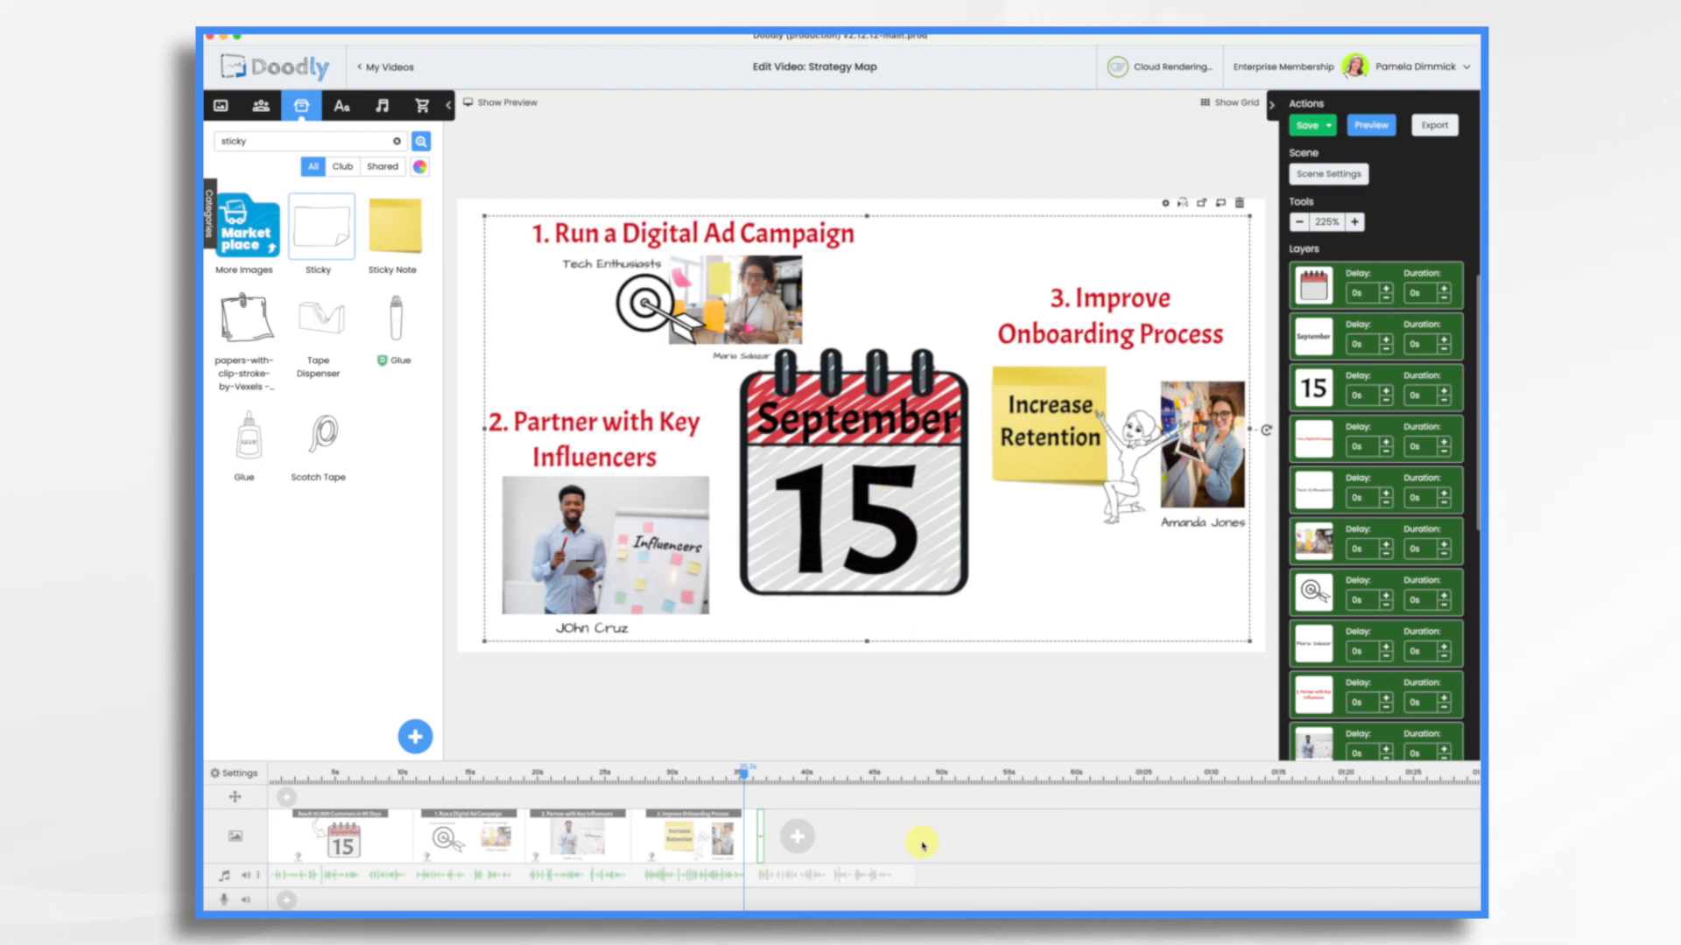
Give the final scene an extra time of 20s and save the video.
{"action": "left_click", "coordinate": [1350, 174]}
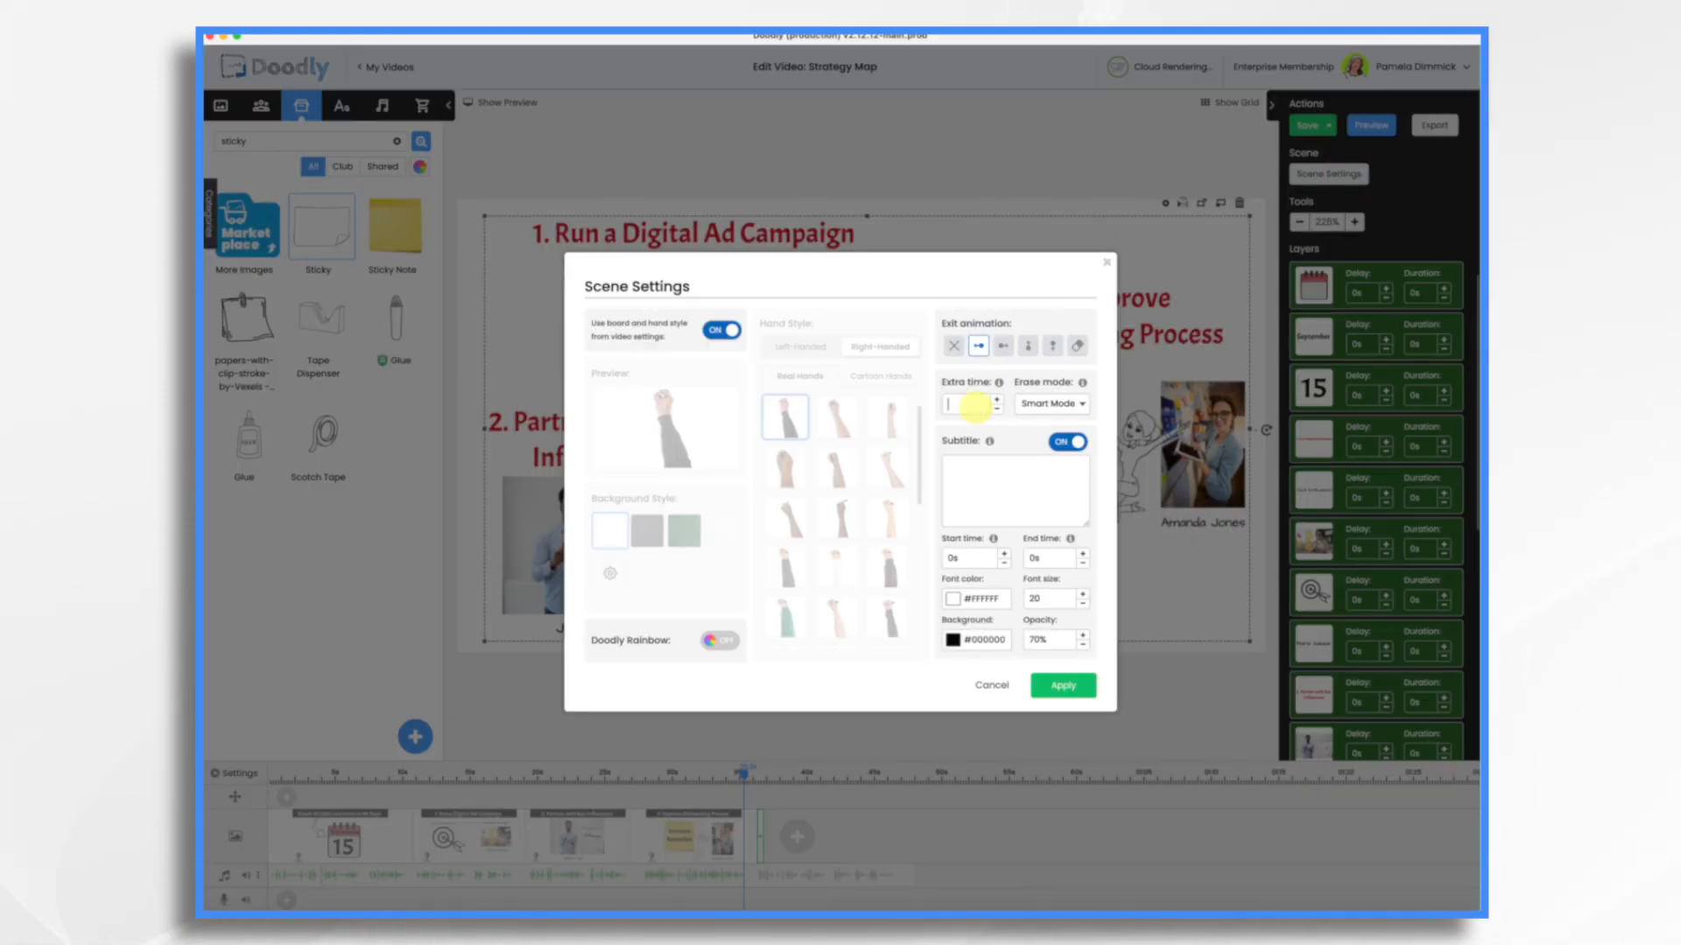
{"action": "left_click", "coordinate": [974, 405]}
{"action": "type", "text": "20s"}
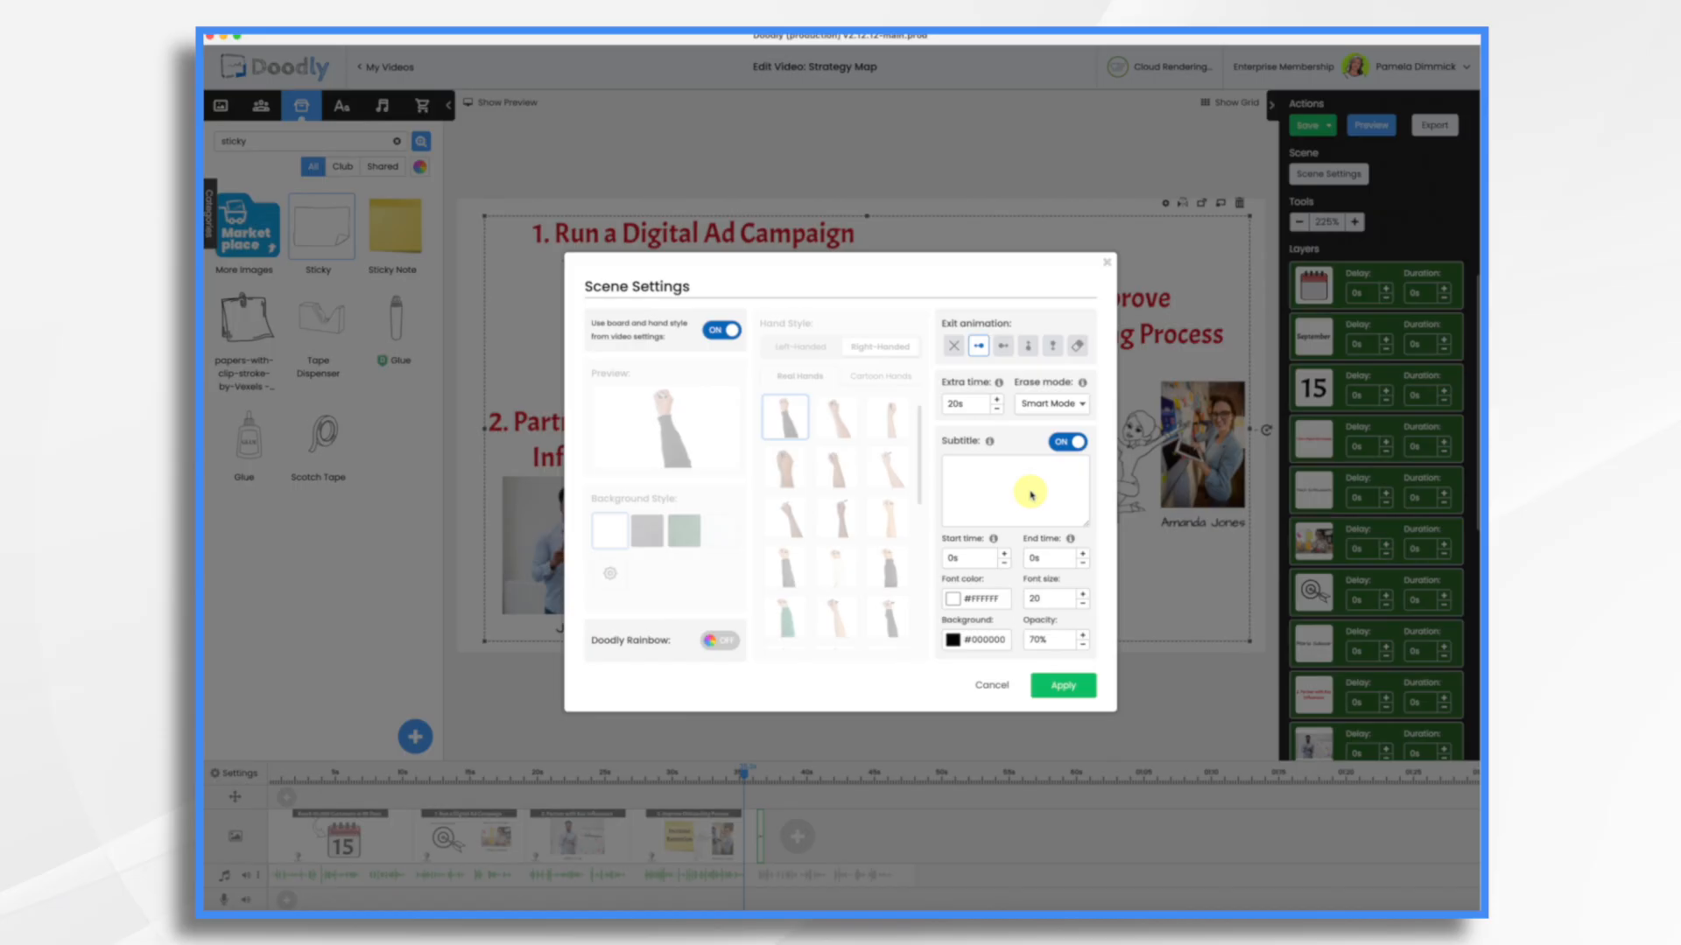
{"action": "left_click", "coordinate": [1065, 684]}
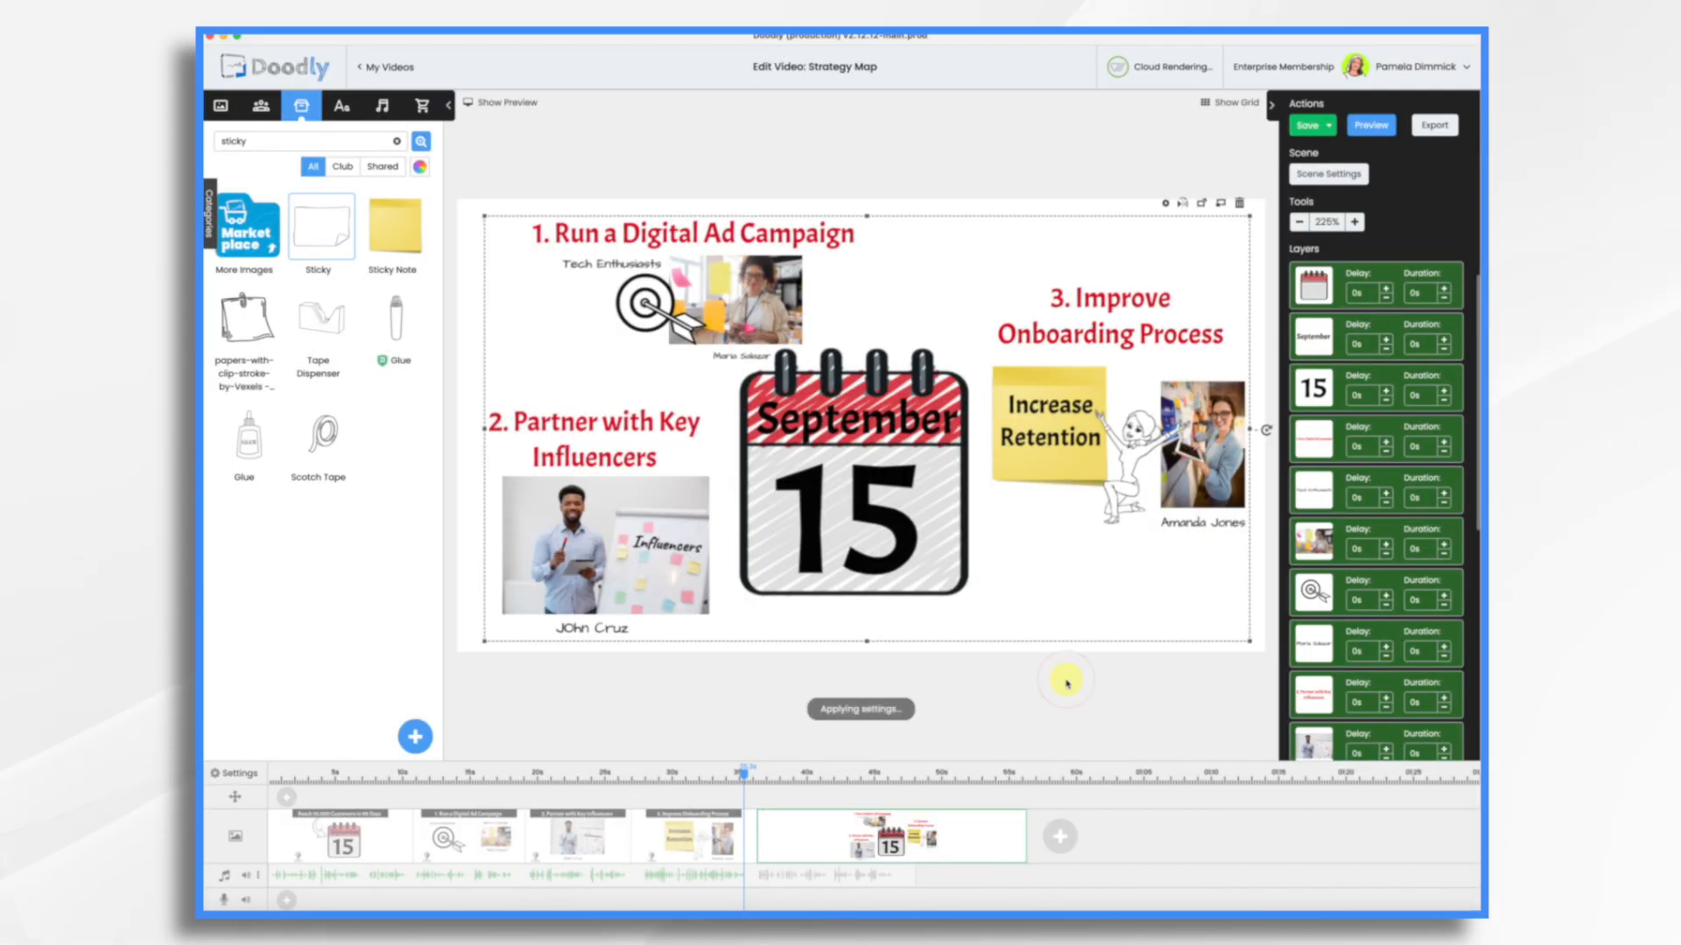
{"action": "key", "text": "super+s"}
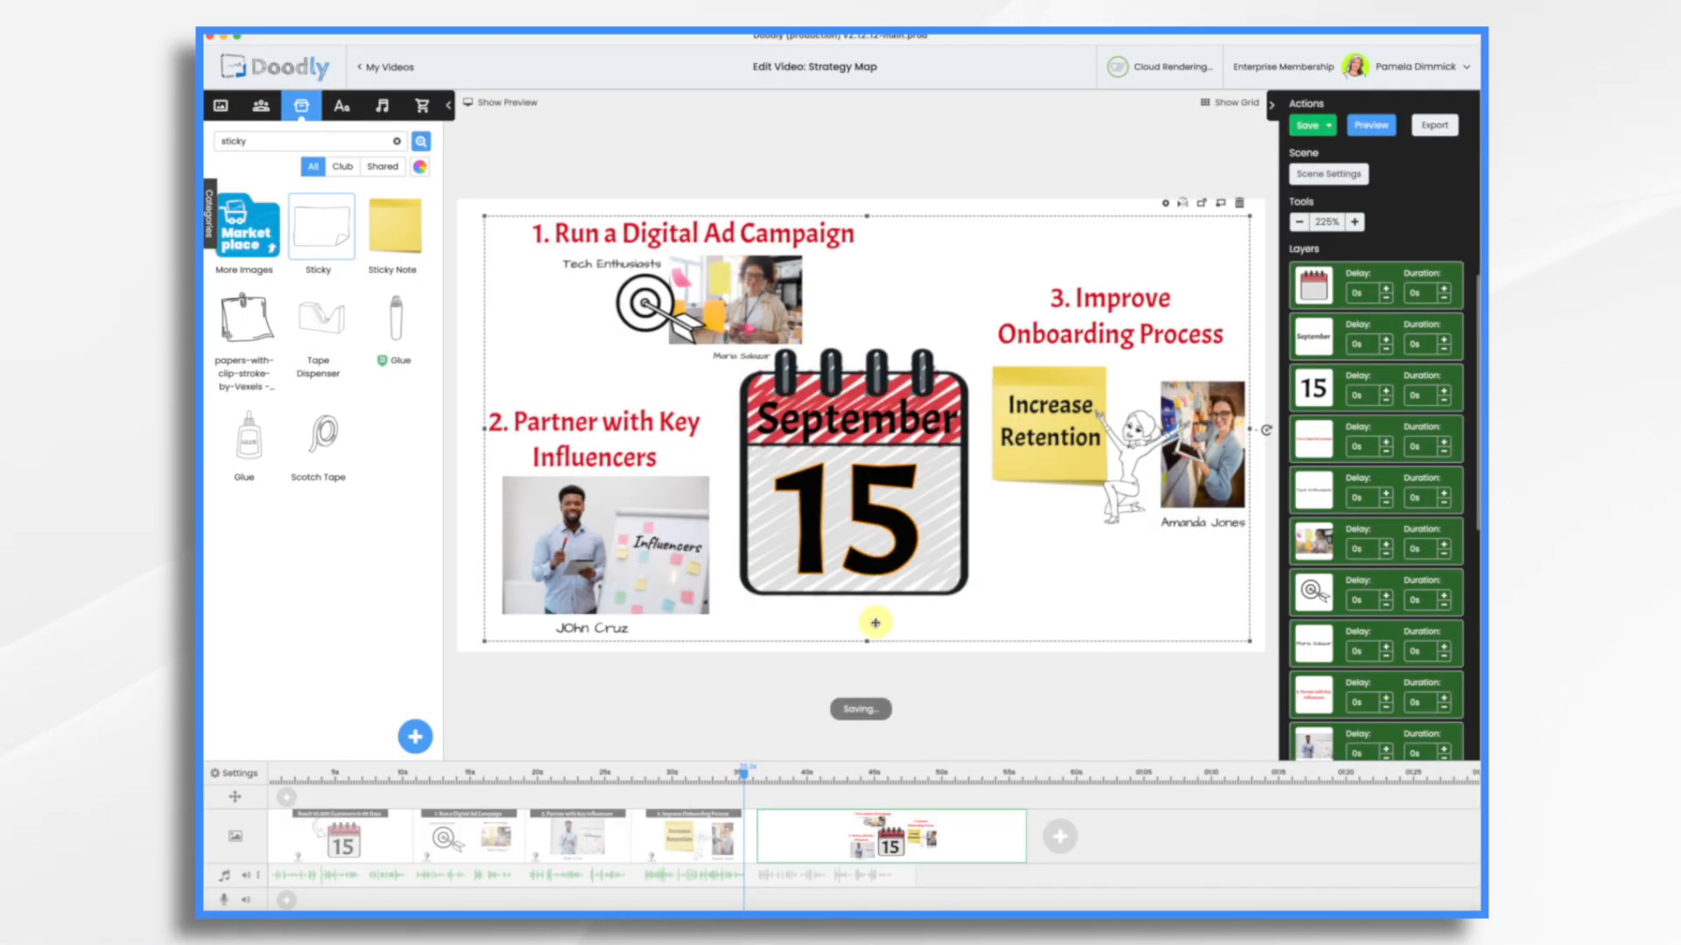
Search the props for a speech bubble and place it with the text "Are You Ready for Launch?!" over the calendar.
{"action": "triple_click", "coordinate": [270, 143]}
{"action": "type", "text": "spe"}
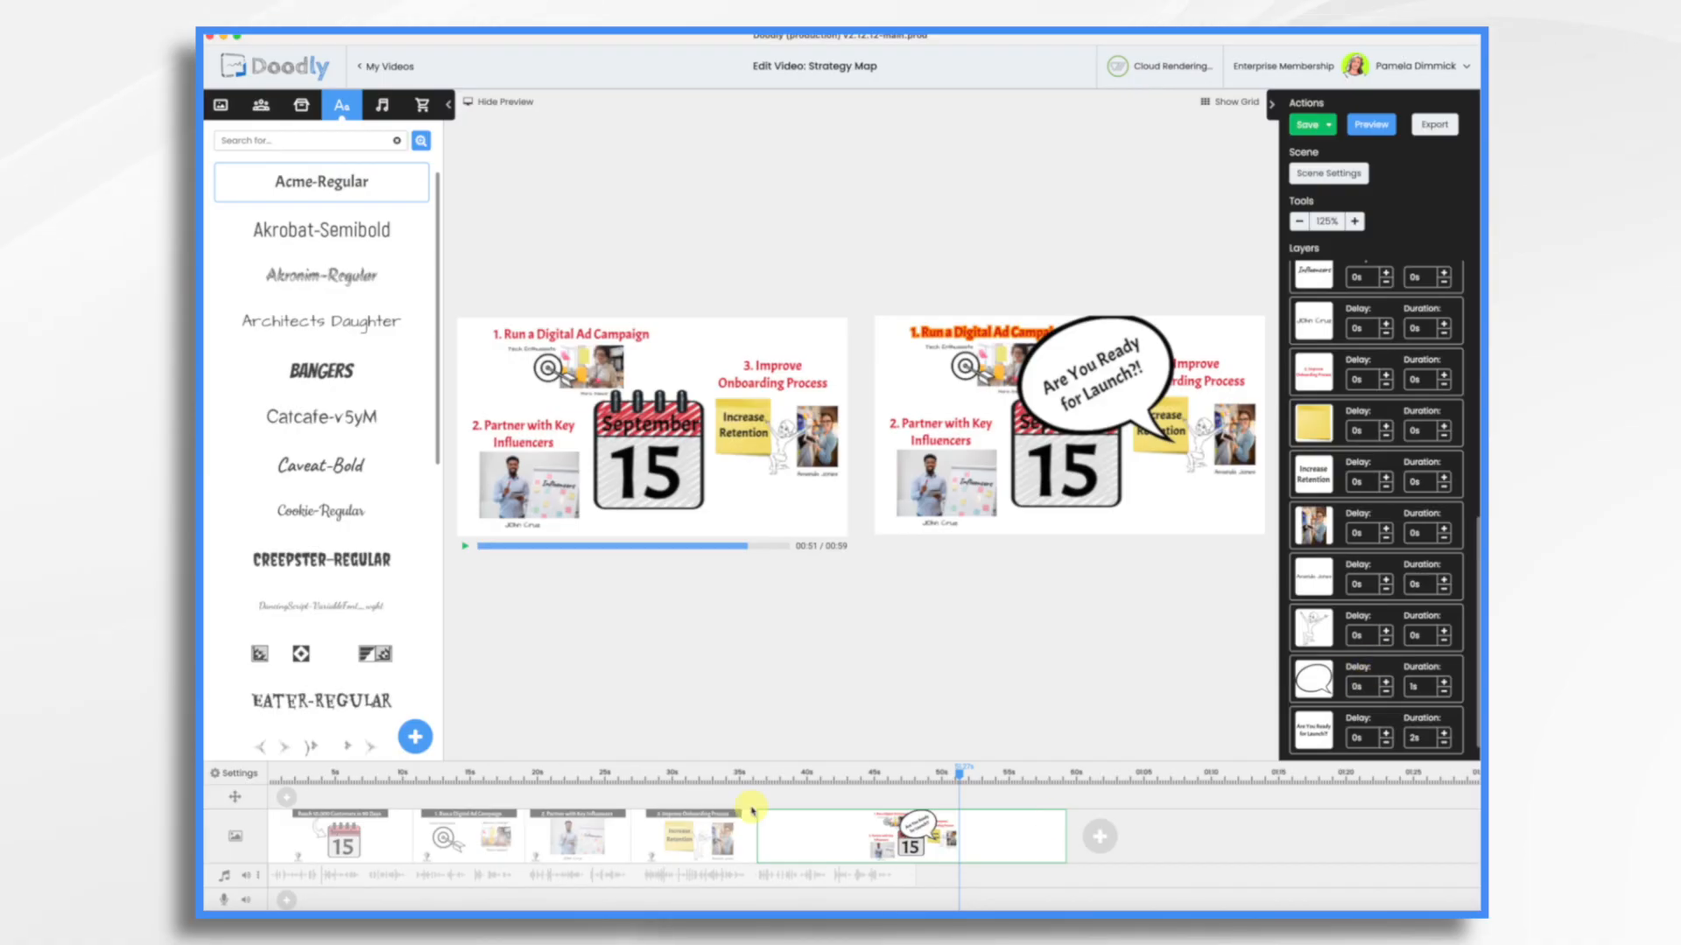
Play the final scene from its start to check the timing of the speech bubble against the voiceover.
{"action": "left_click", "coordinate": [744, 778]}
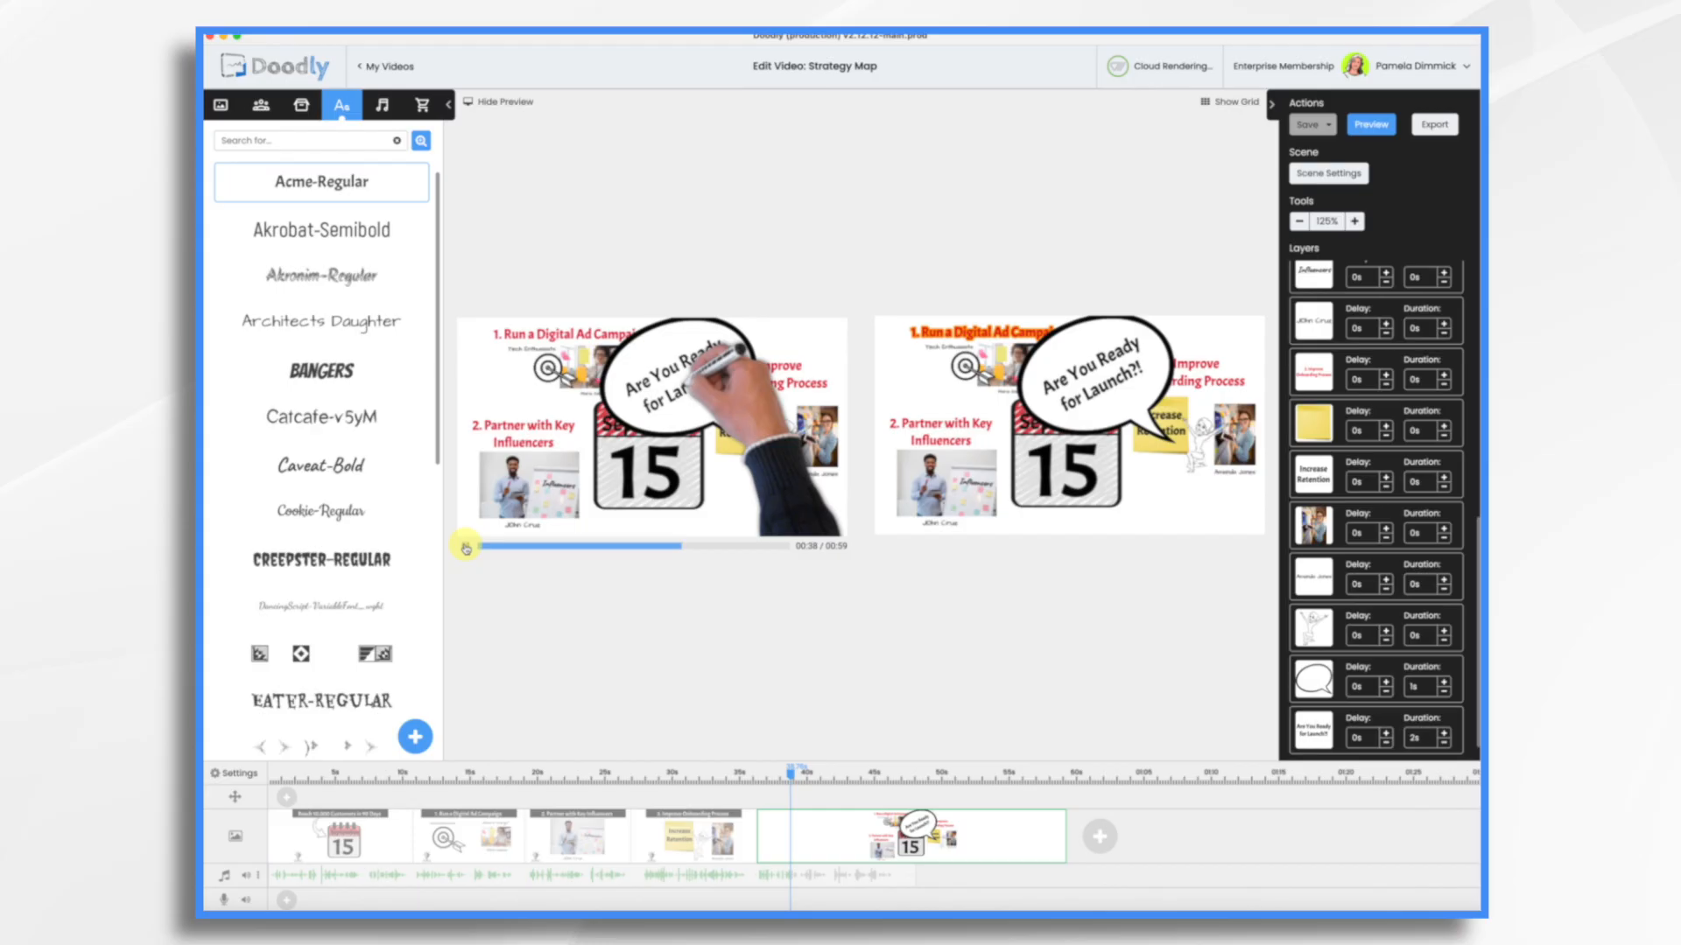
{"action": "left_click", "coordinate": [466, 548]}
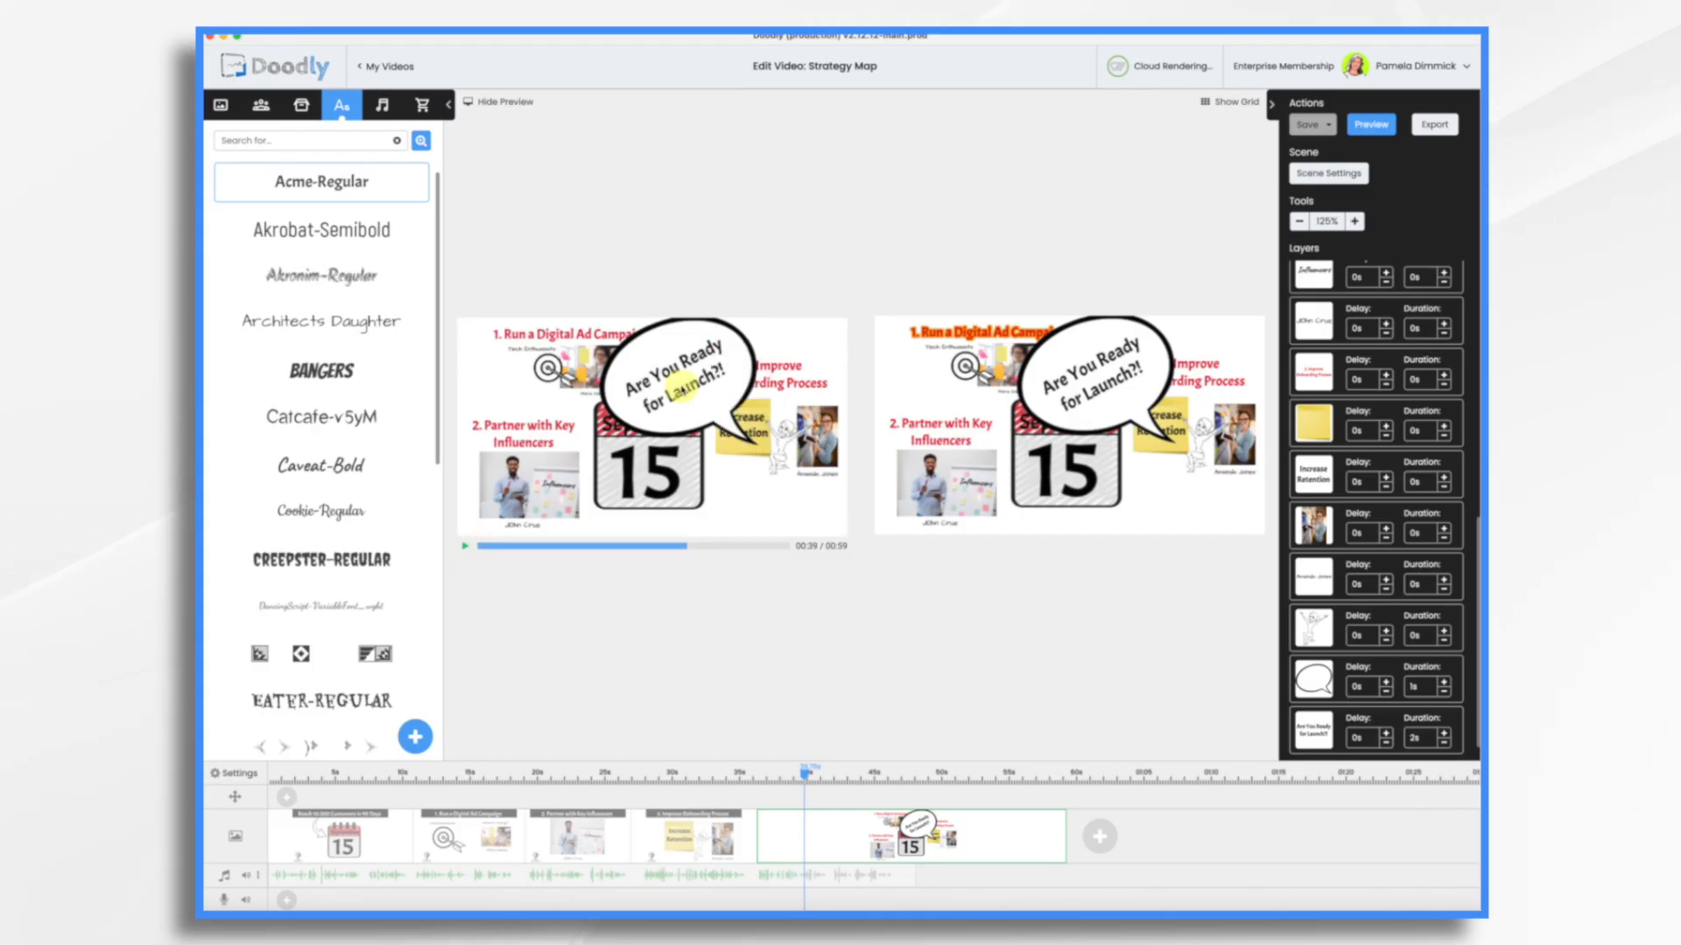
{"action": "left_click", "coordinate": [977, 511]}
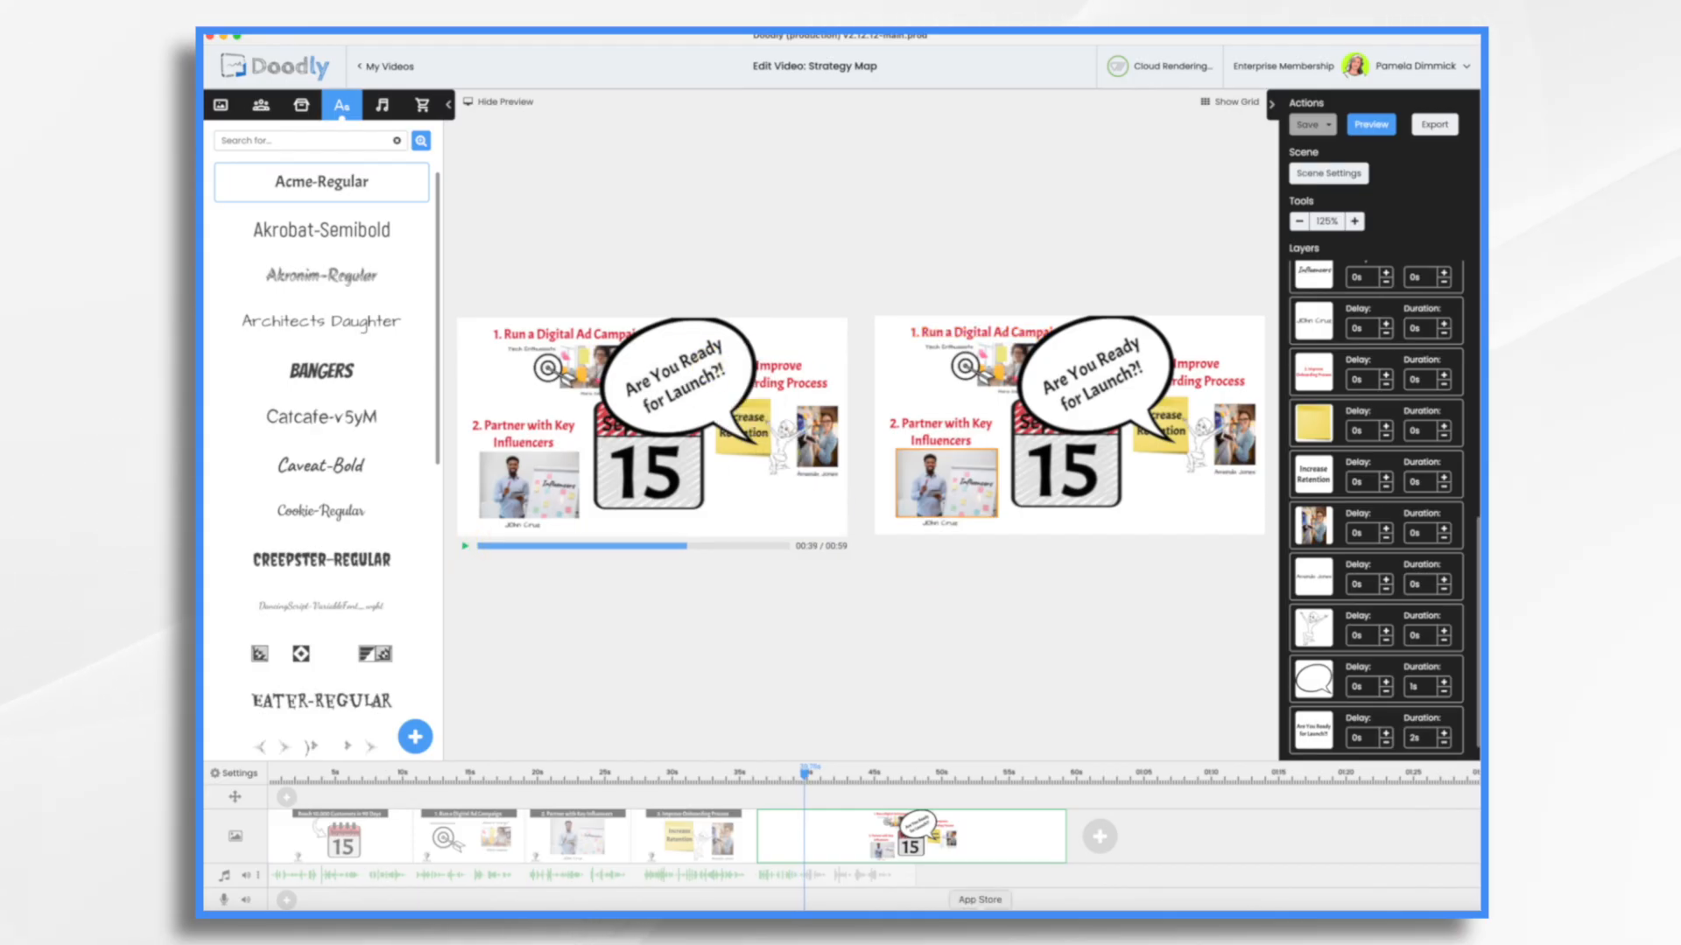
{"action": "scroll", "coordinate": [996, 833], "scroll_direction": "right", "scroll_amount": 1}
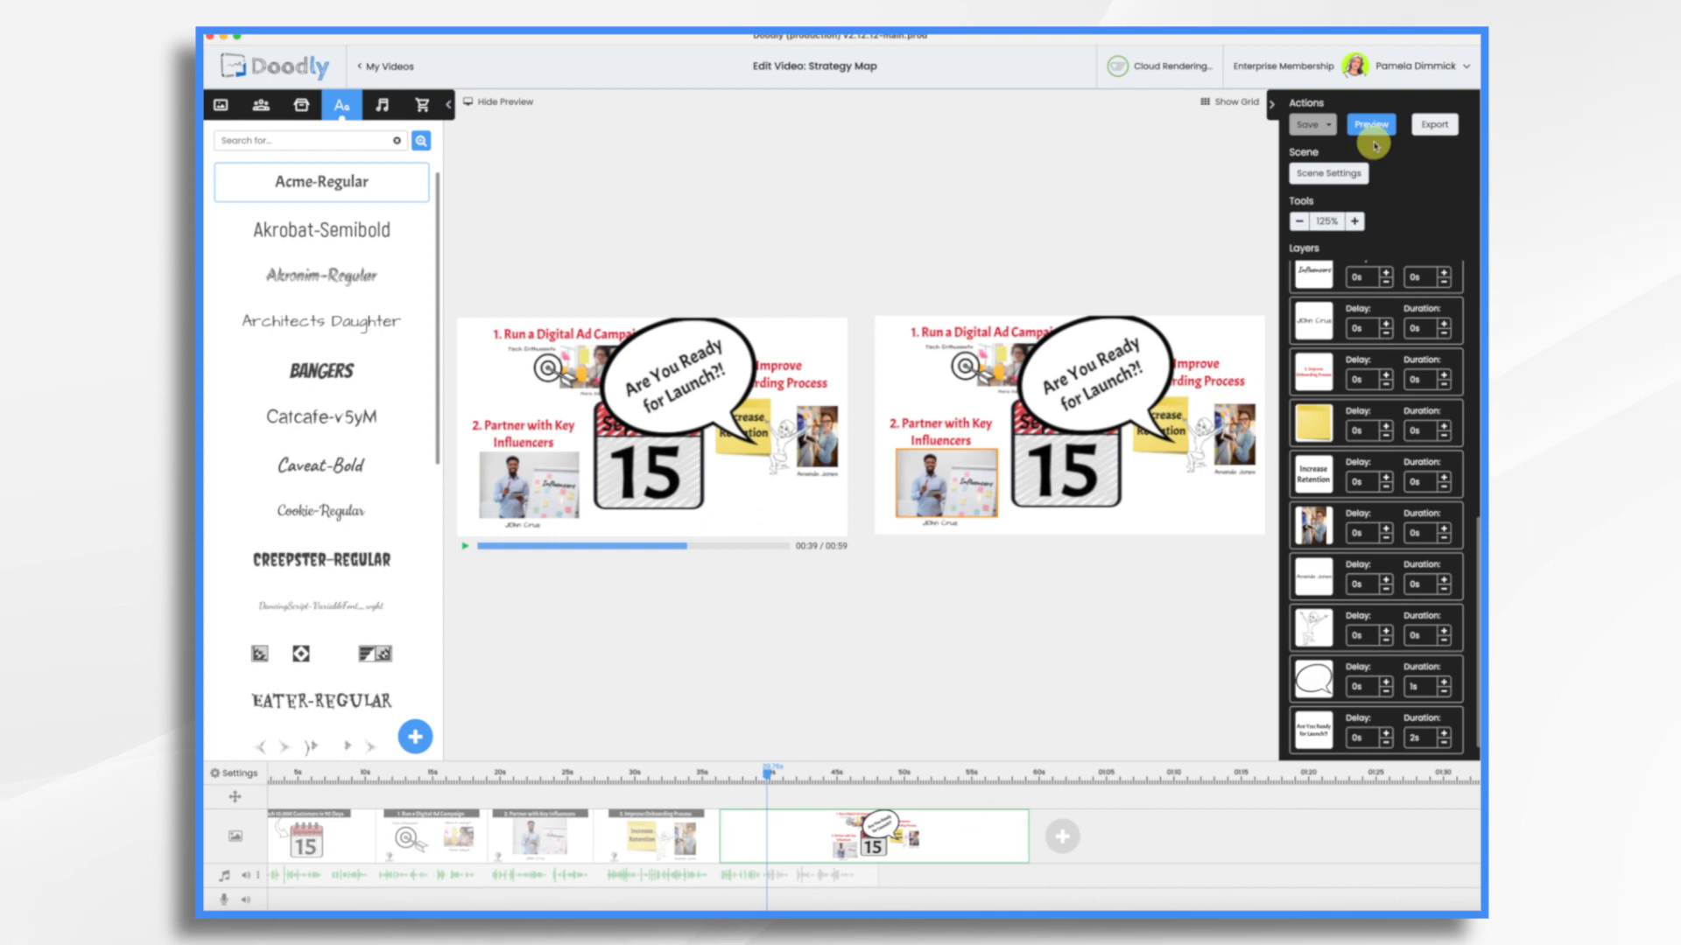
Set the final scene's erase mode to Off and shorten its extra time.
{"action": "left_click", "coordinate": [1353, 177]}
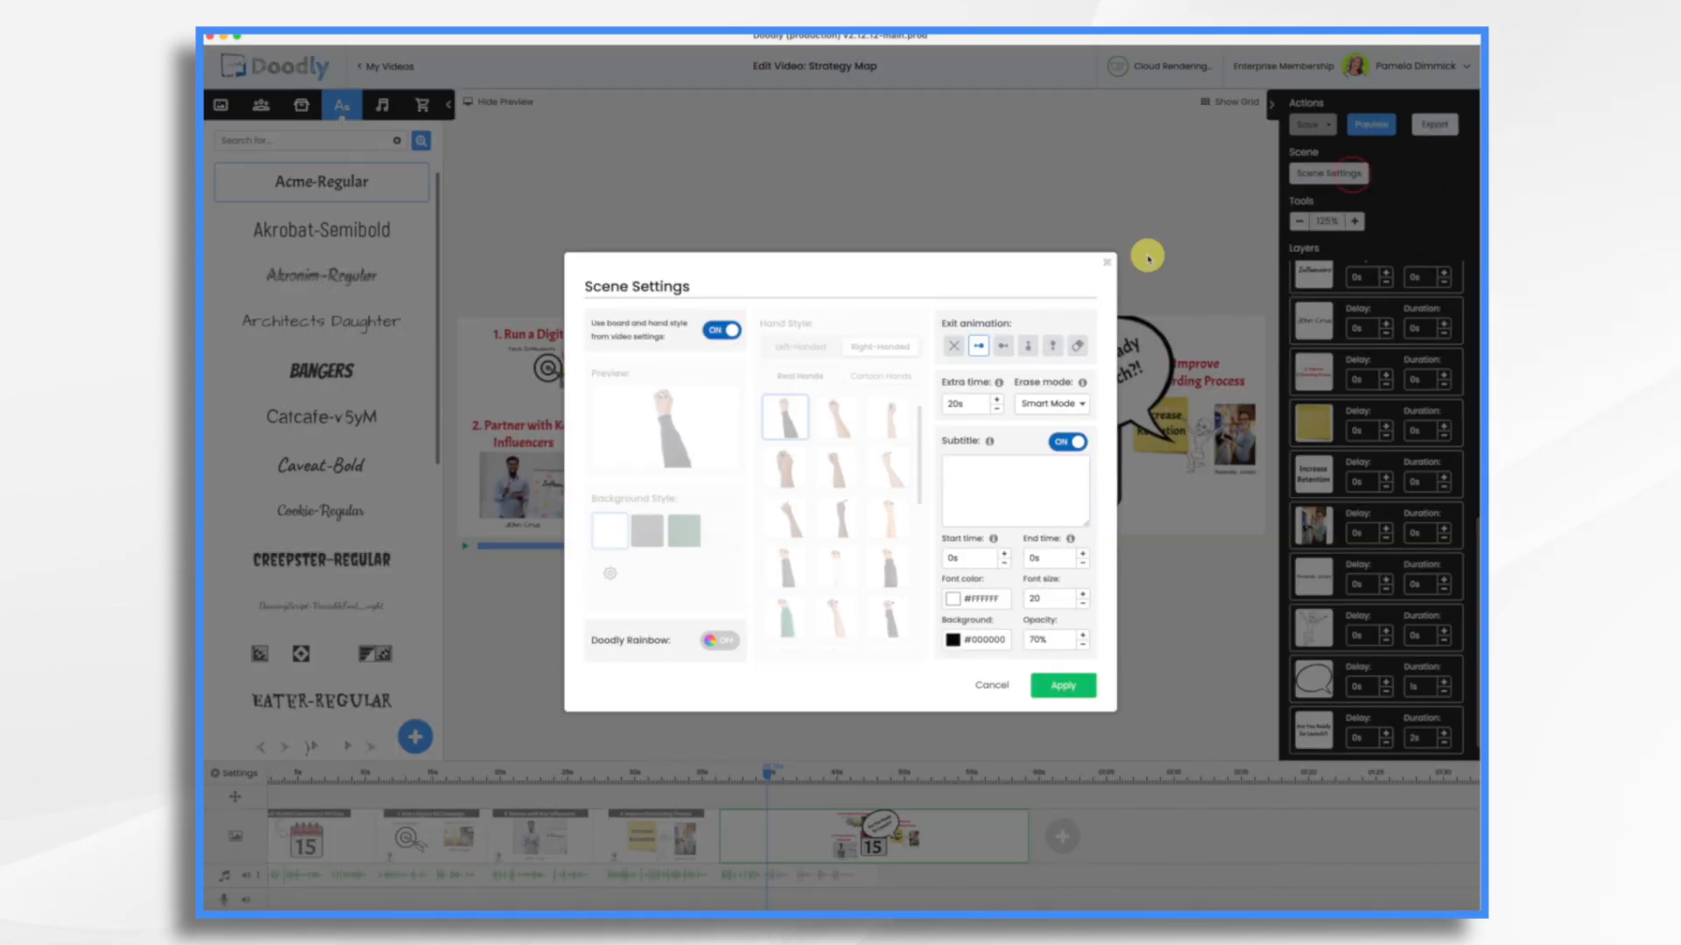
{"action": "left_click", "coordinate": [1083, 405]}
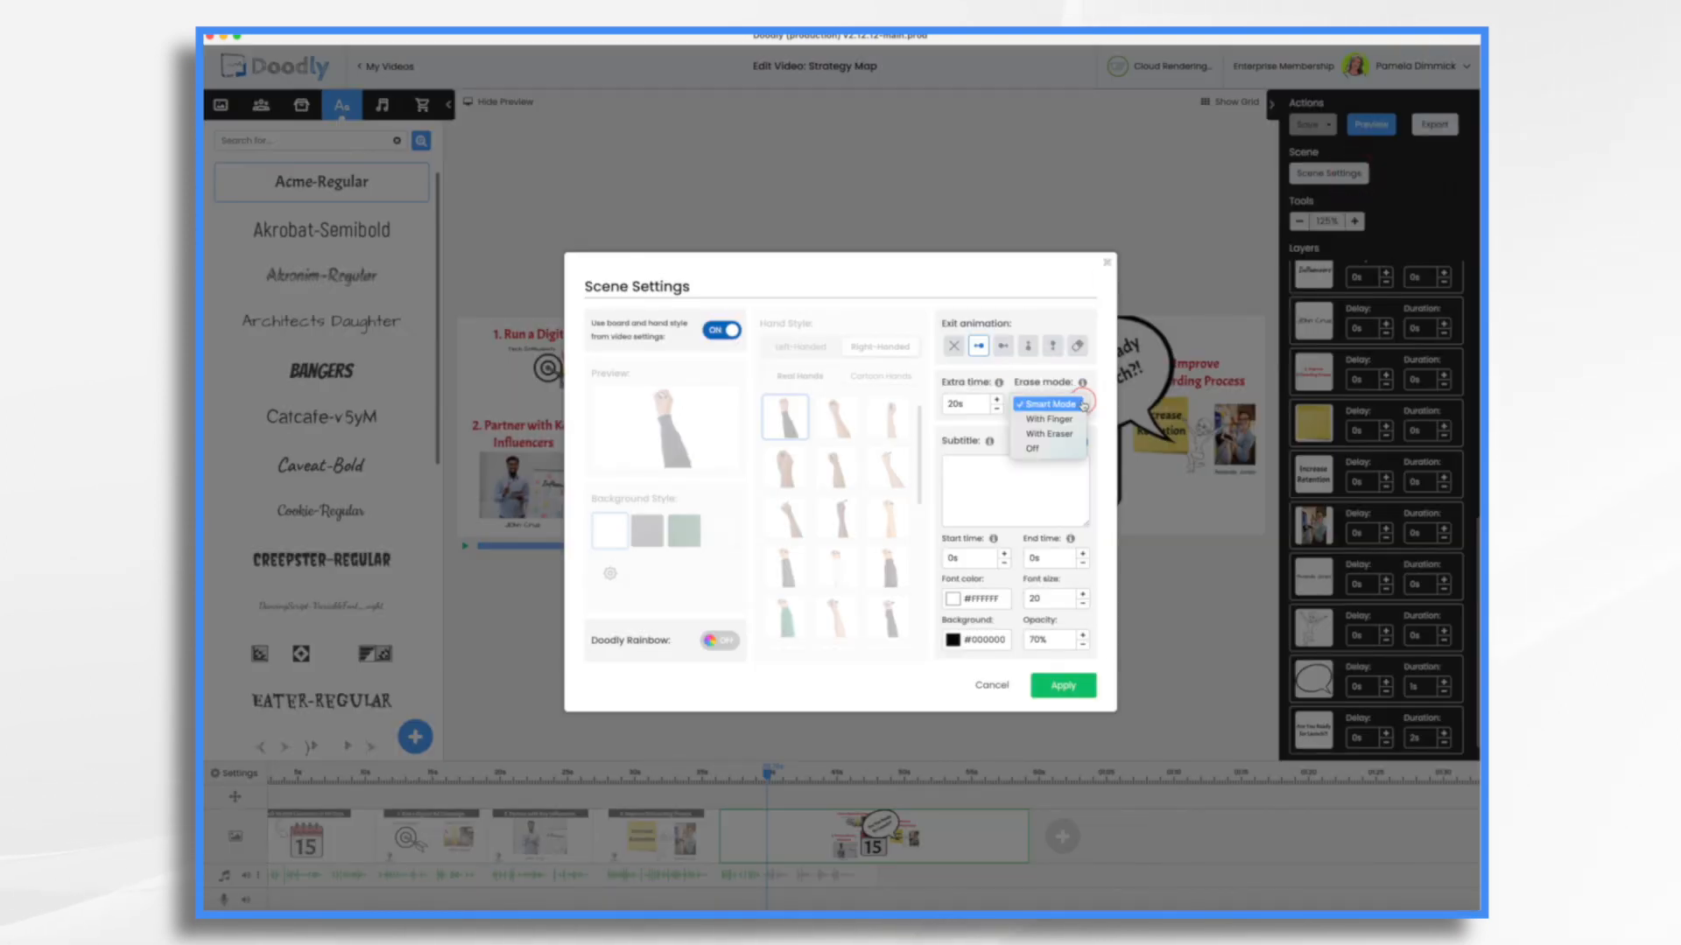
{"action": "left_click", "coordinate": [1044, 449]}
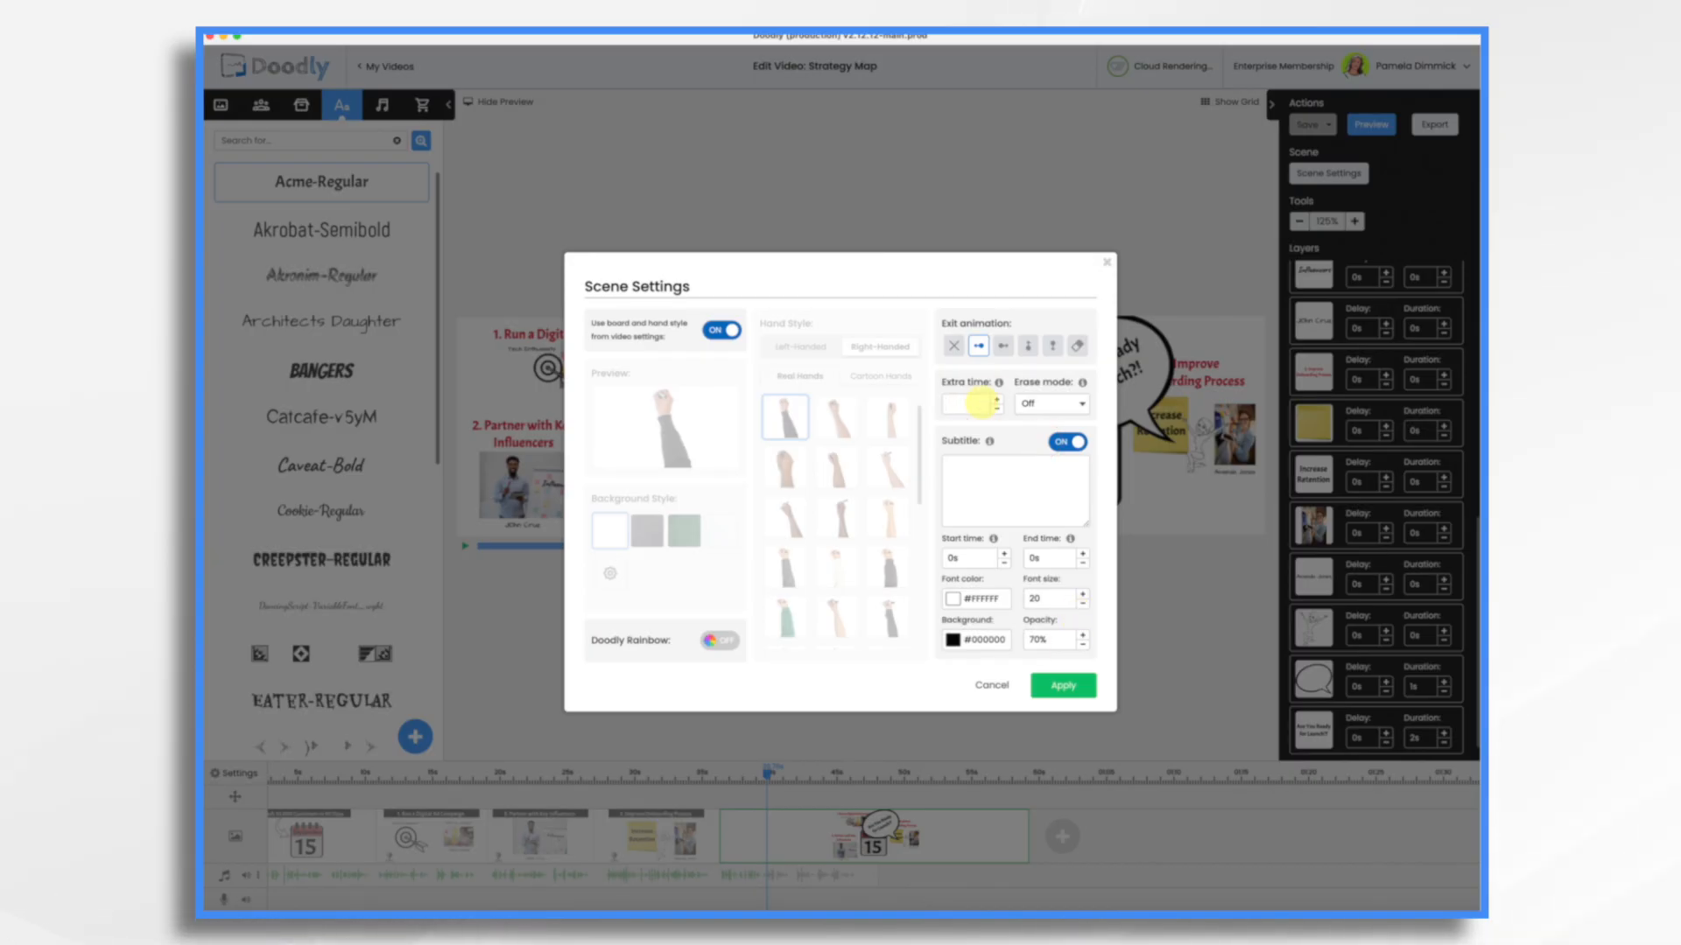
{"action": "left_click", "coordinate": [1063, 686]}
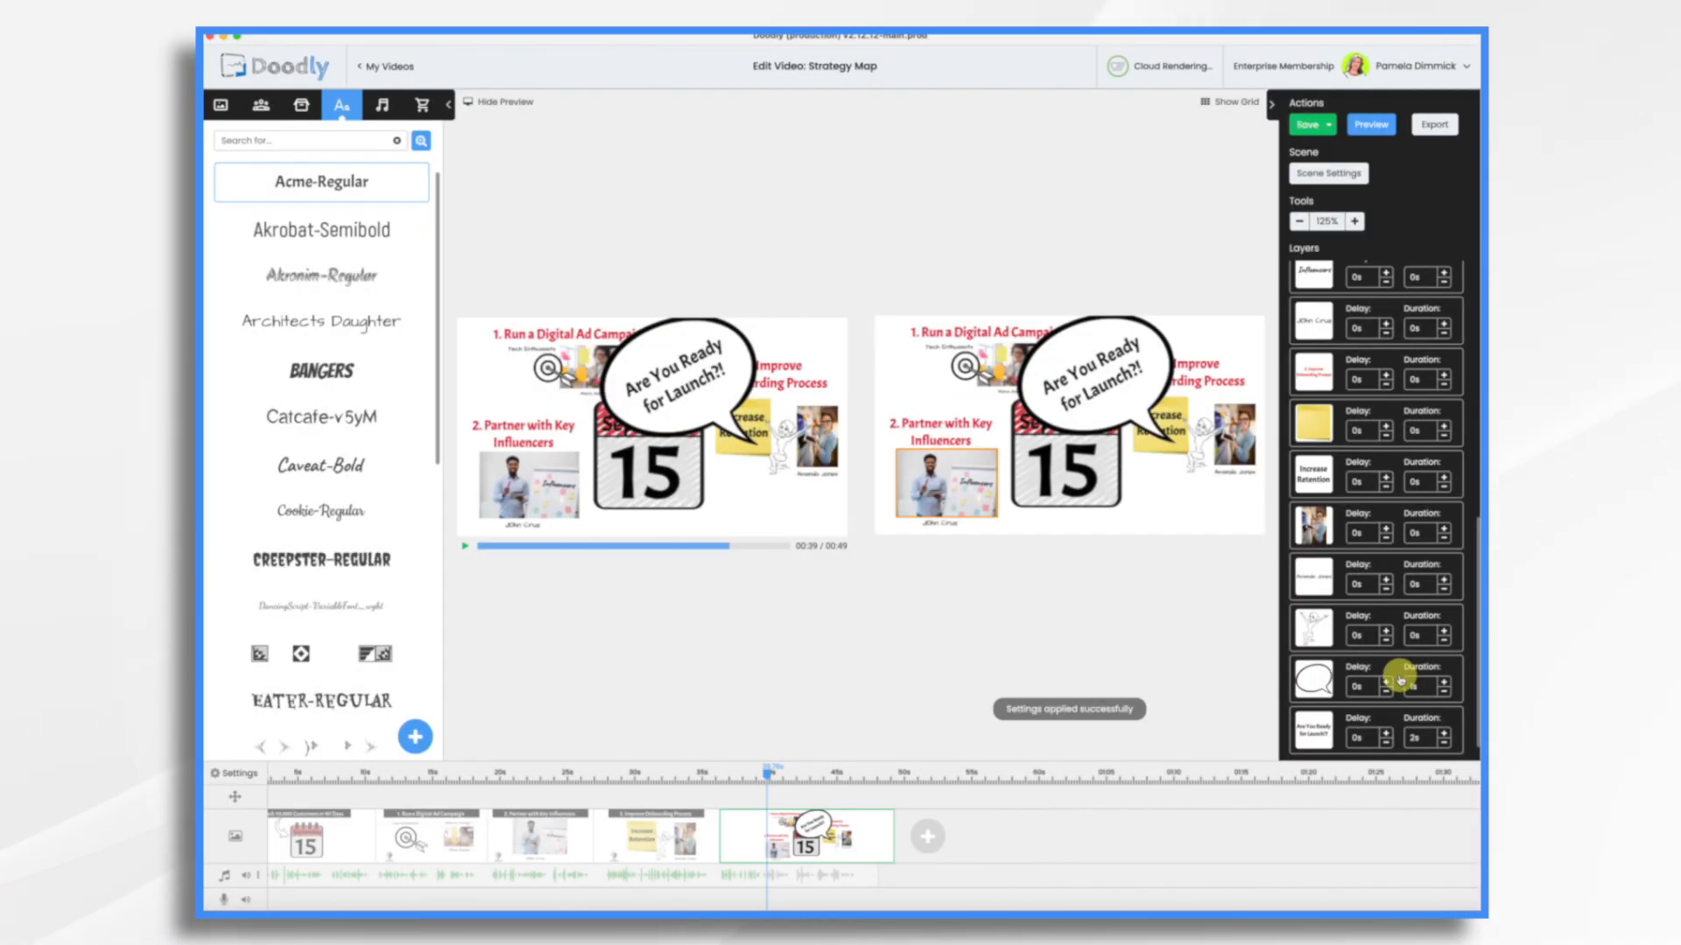
Set the speech bubble's delay to 8.5s and save the video.
{"action": "left_click", "coordinate": [1369, 687]}
{"action": "type", "text": "8.5"}
{"action": "key", "text": "Return"}
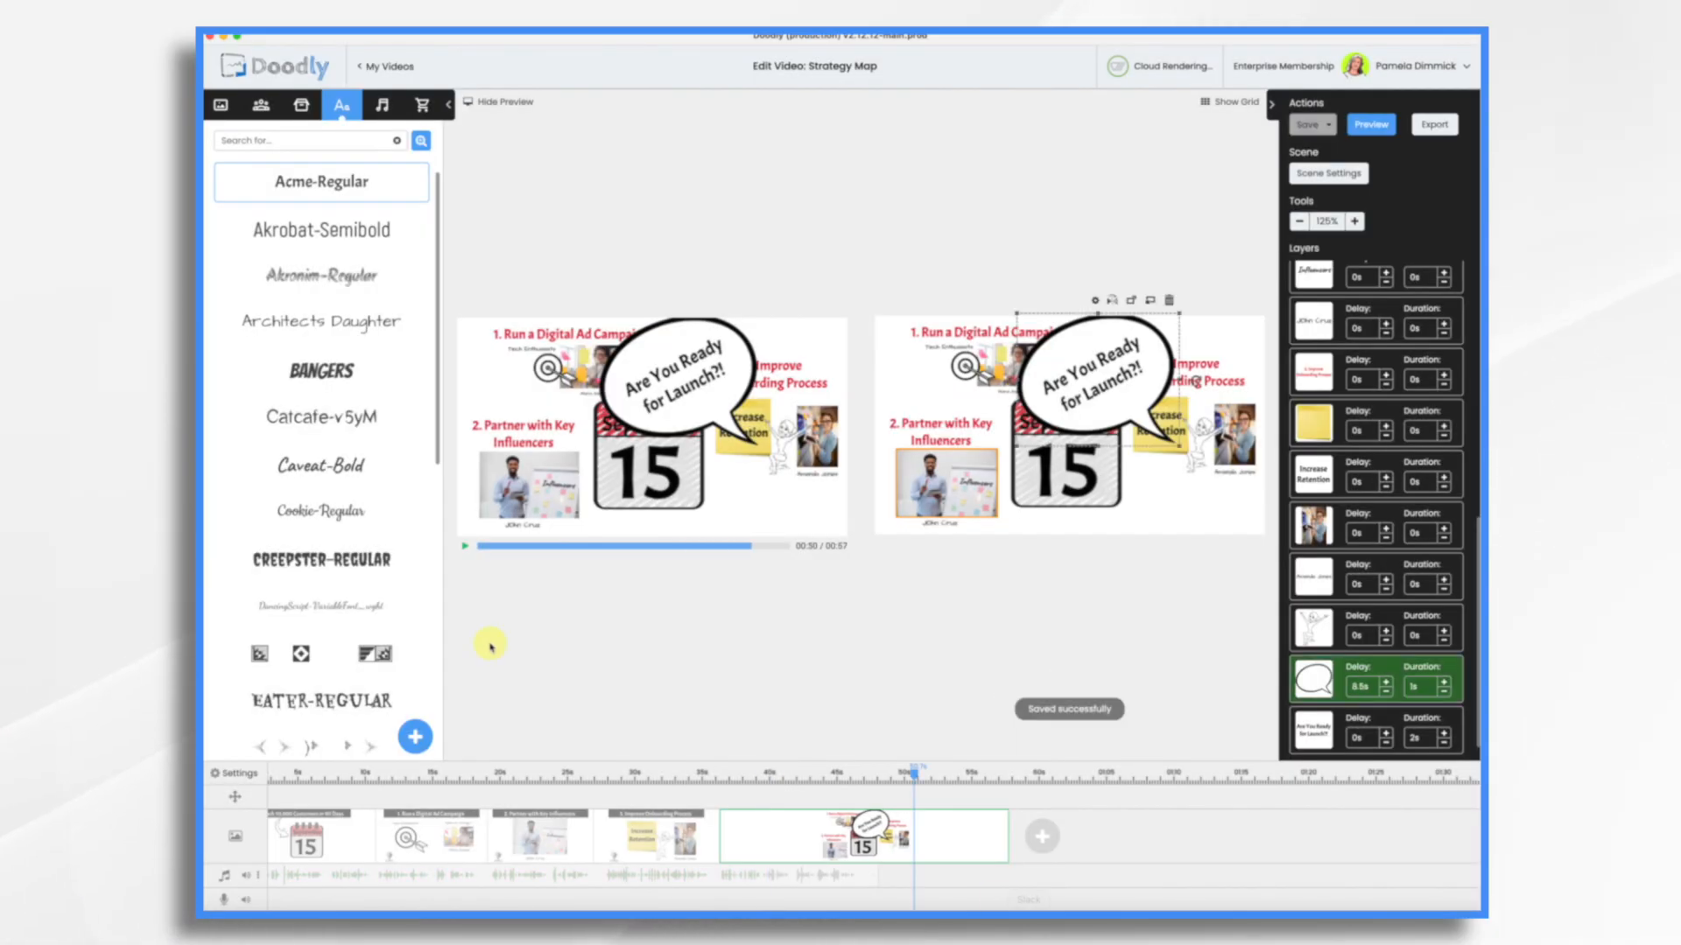
Find the "Favorite Things" track in the music library and place it on the second audio track.
{"action": "left_click", "coordinate": [378, 104]}
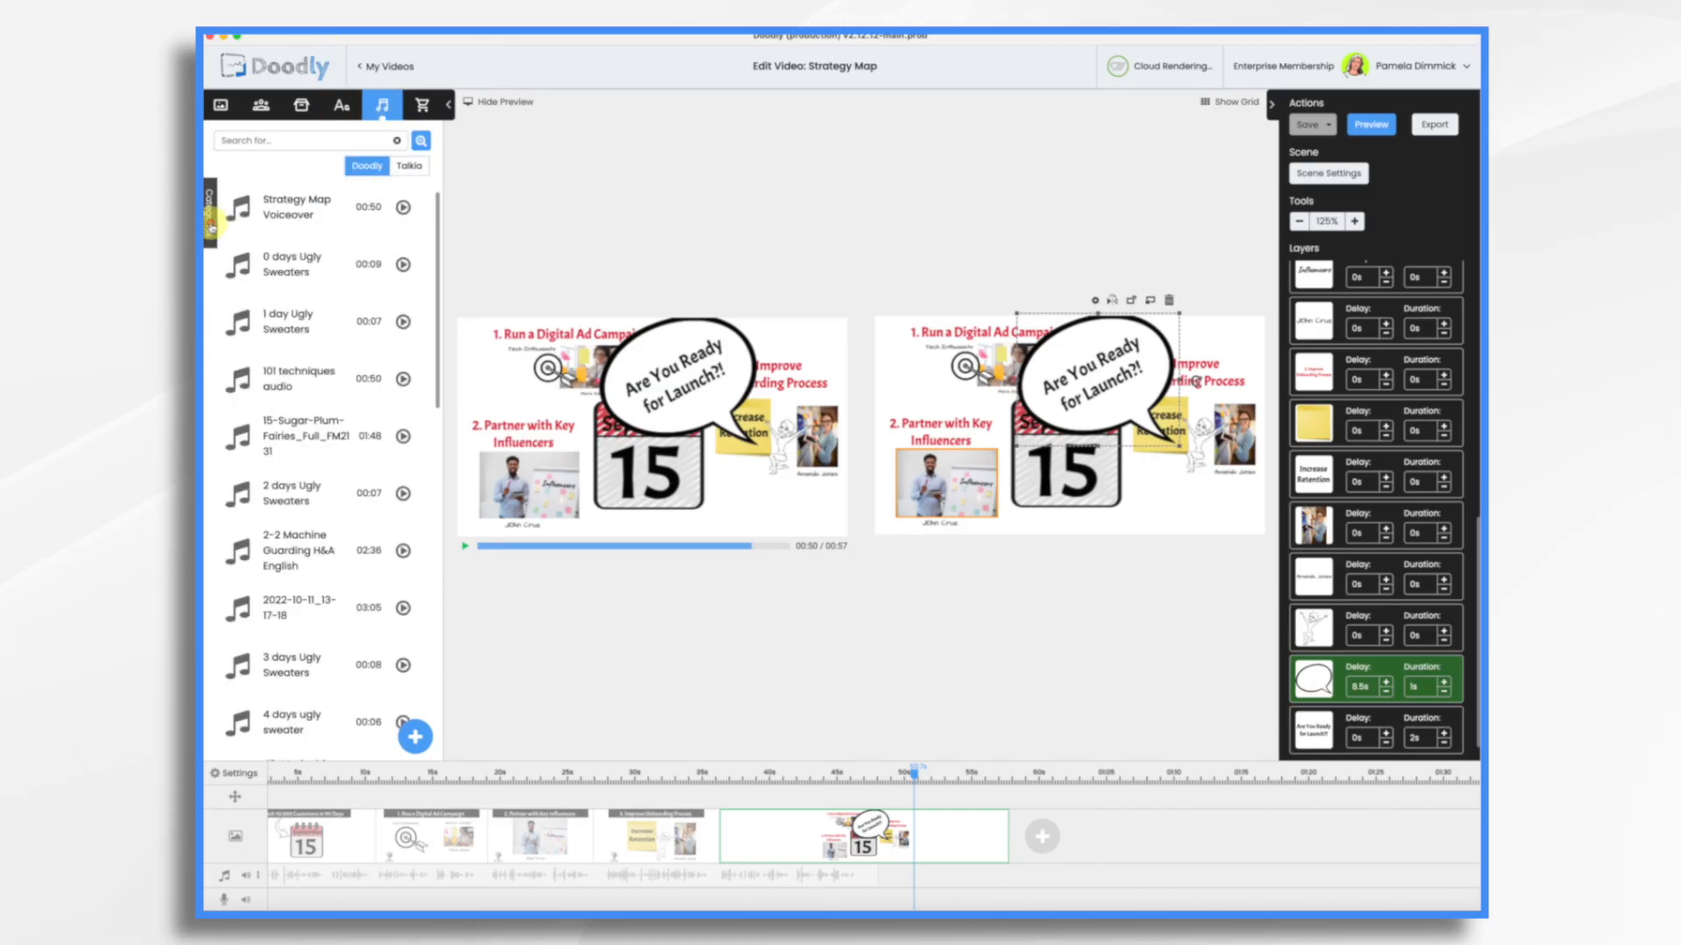
{"action": "left_click", "coordinate": [211, 228]}
{"action": "left_click", "coordinate": [221, 251]}
{"action": "scroll", "coordinate": [317, 369], "scroll_direction": "down", "scroll_amount": 10}
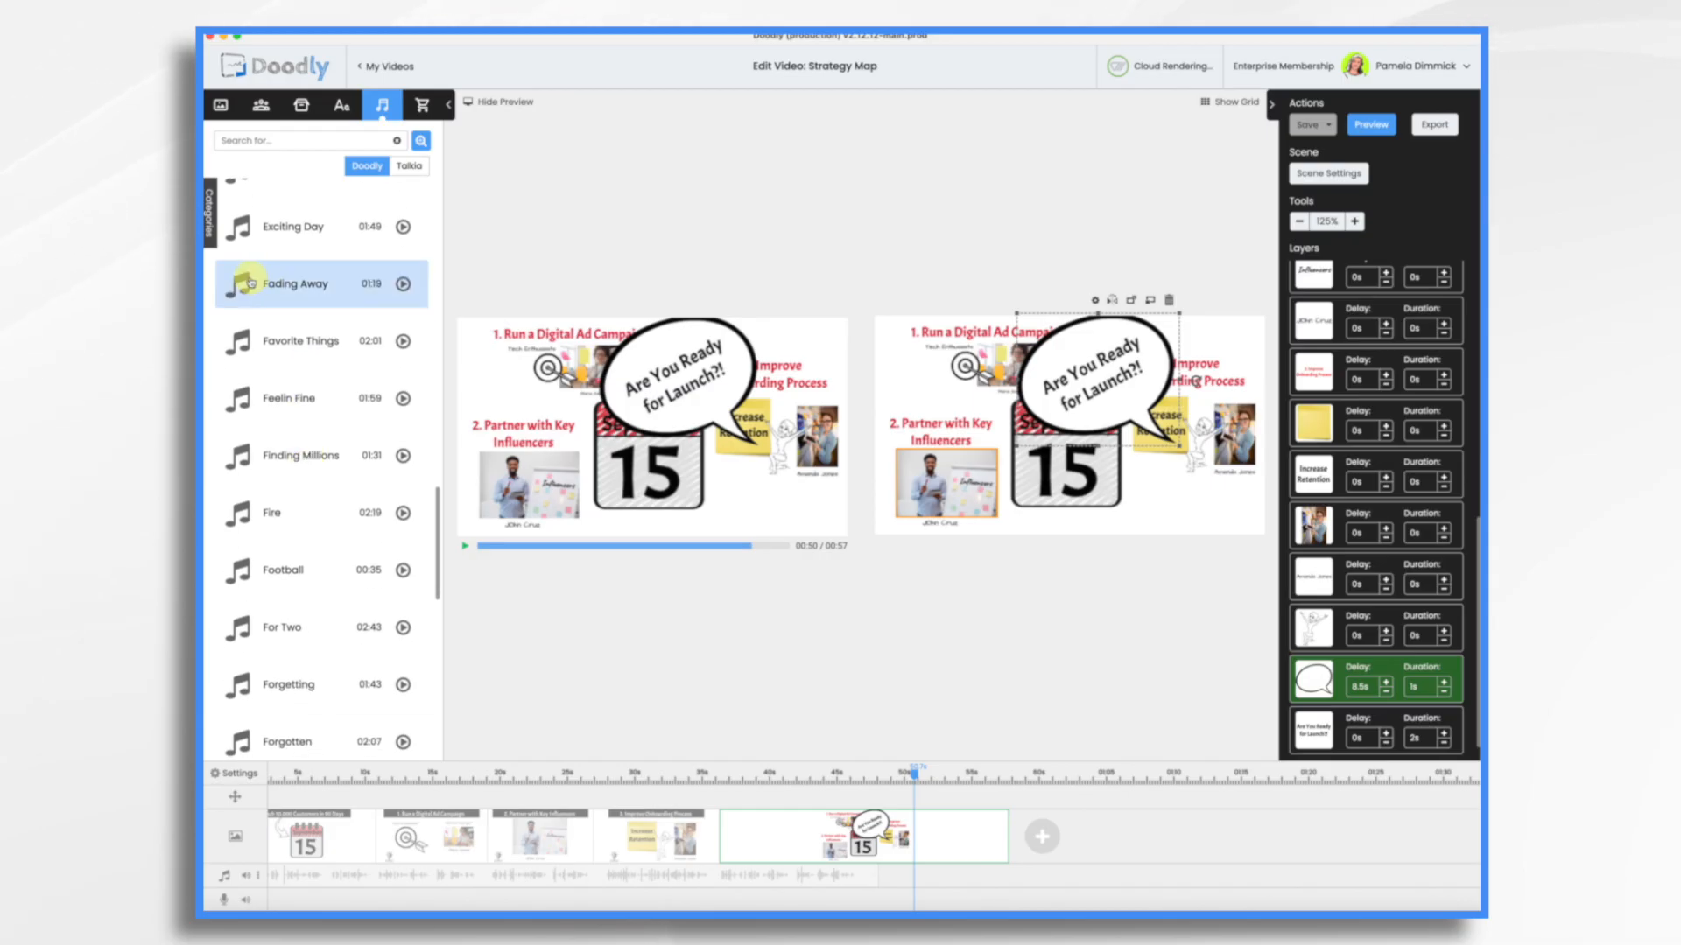
{"action": "scroll", "coordinate": [330, 411], "scroll_direction": "down", "scroll_amount": 1}
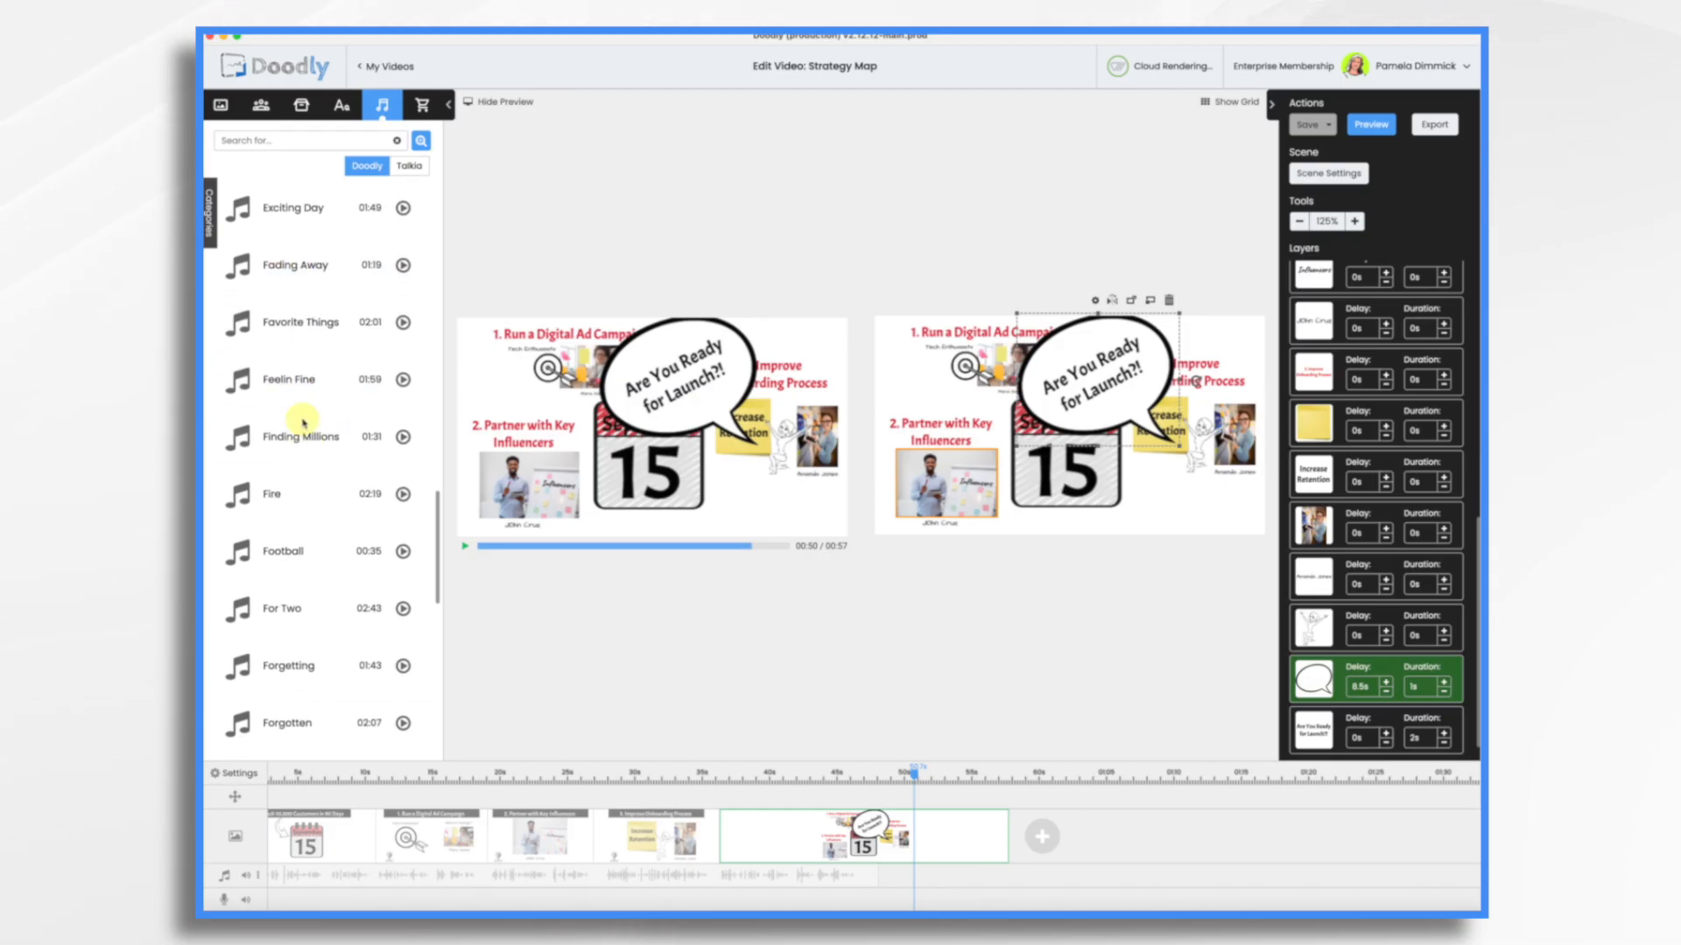
{"action": "left_click_drag", "start_coordinate": [277, 315], "coordinate": [350, 899]}
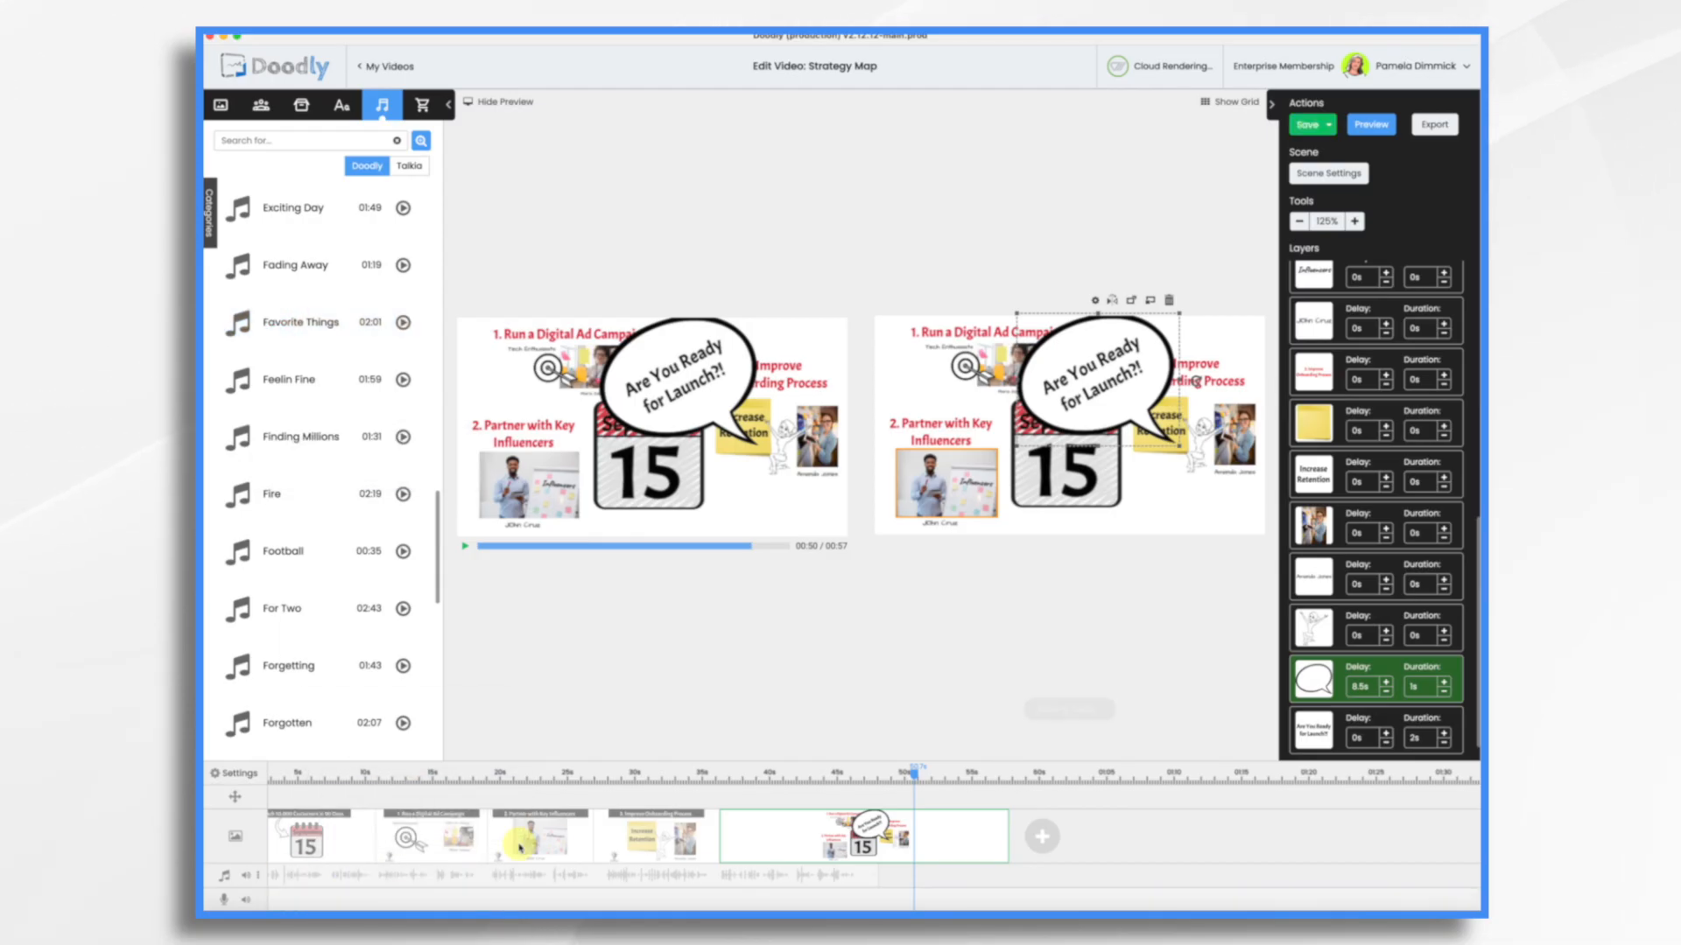
Trim the "Favorite Things" music to the end of the final scene and fade out its end.
{"action": "scroll", "coordinate": [1069, 880], "scroll_direction": "right", "scroll_amount": 5}
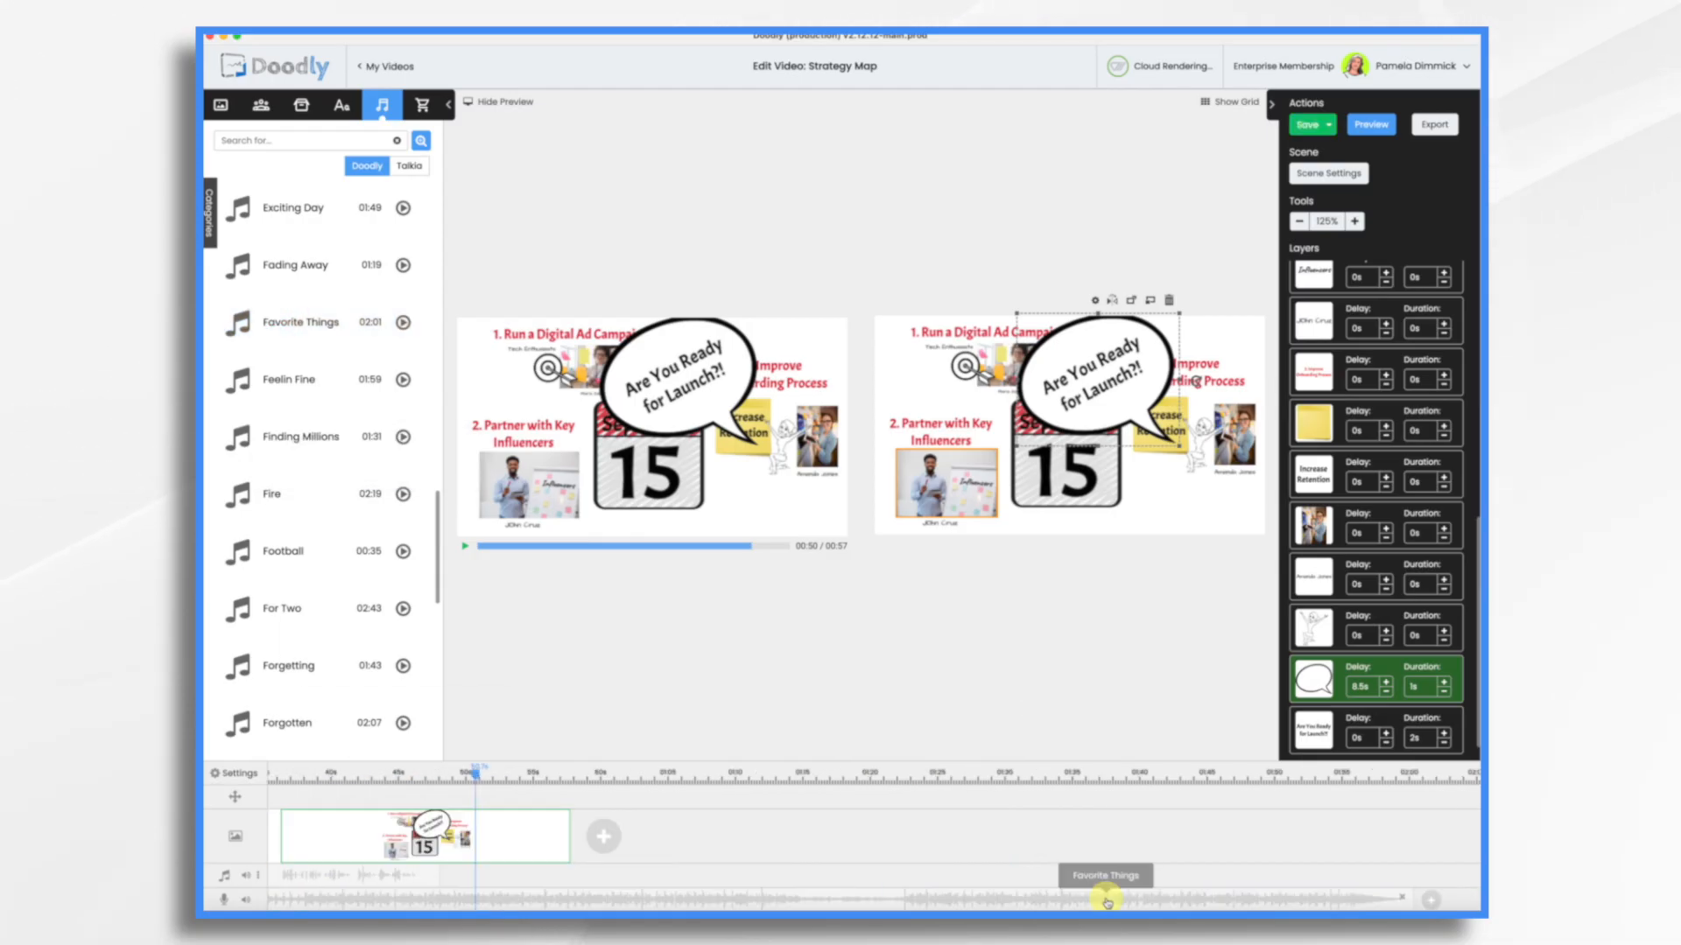
{"action": "left_click", "coordinate": [1411, 902]}
{"action": "left_click_drag", "start_coordinate": [919, 907], "coordinate": [565, 906]}
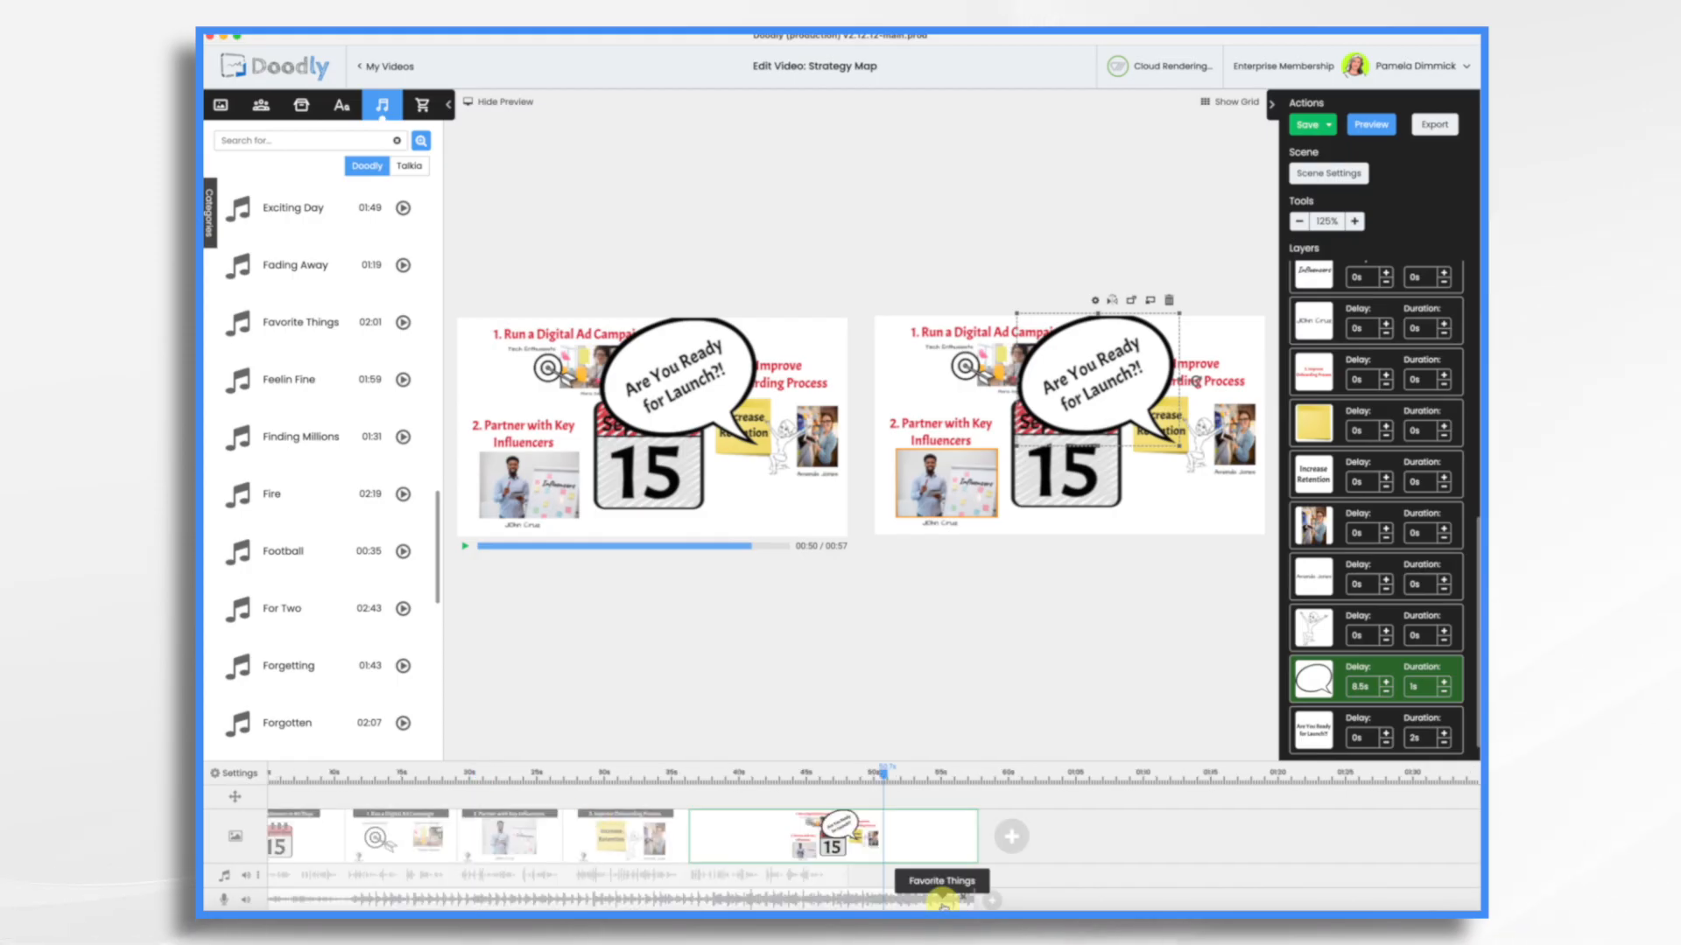
{"action": "right_click", "coordinate": [942, 904]}
{"action": "left_click", "coordinate": [974, 839]}
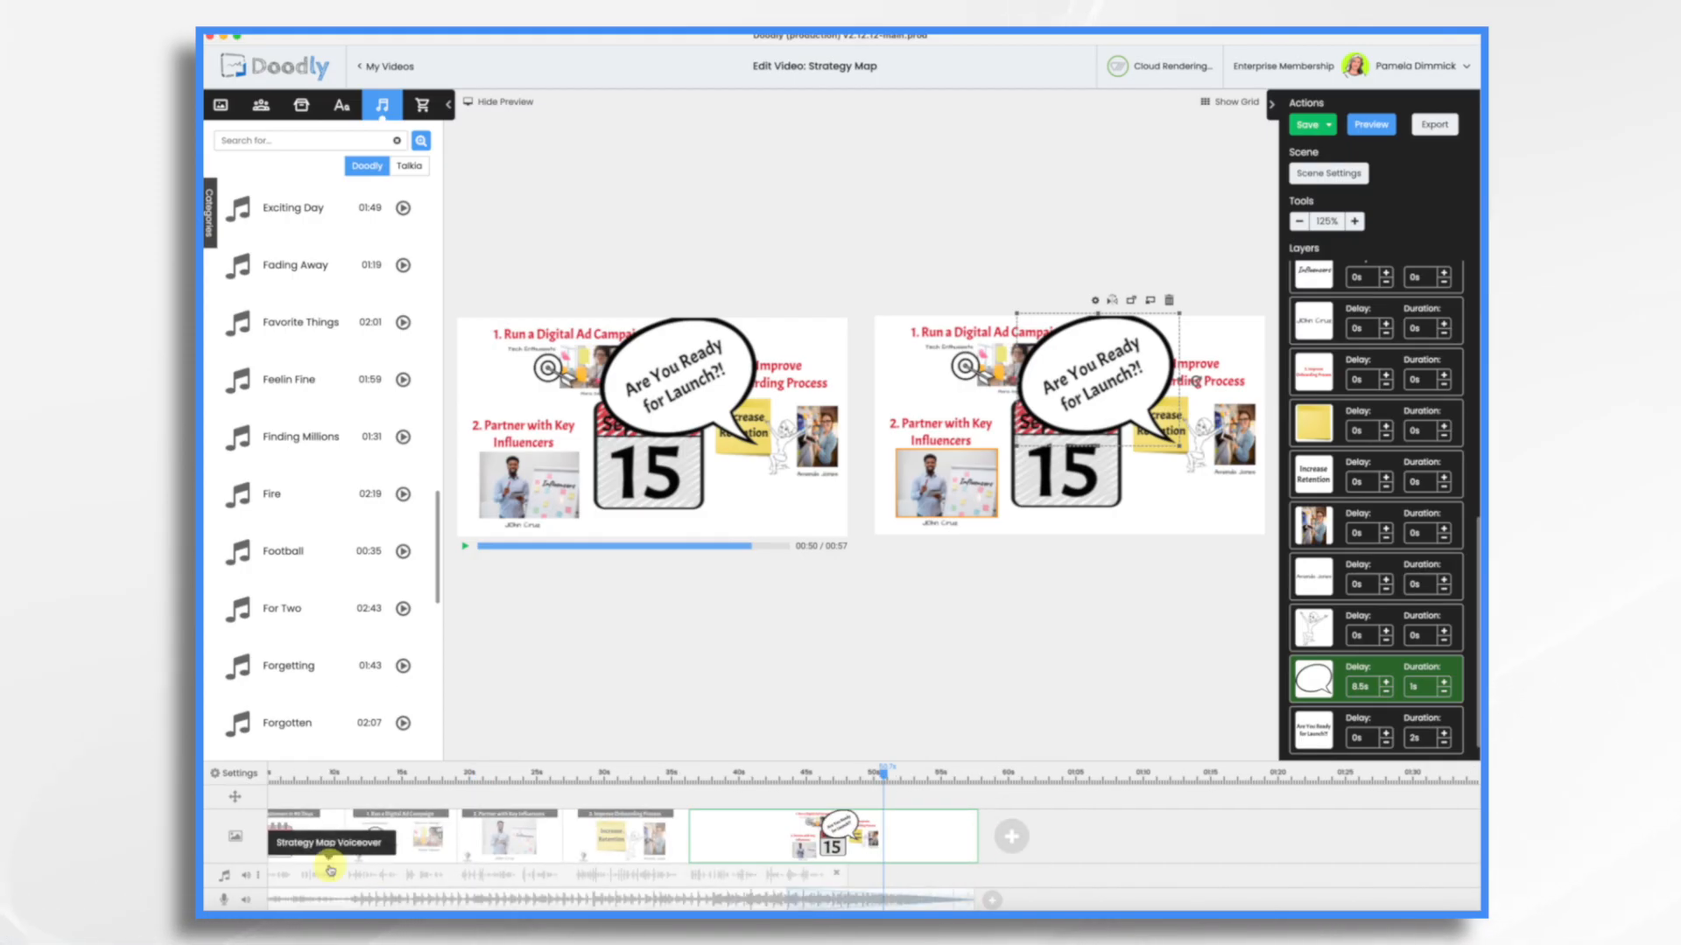
Save the video and open the volume control of the "Favorite Things" audio track.
{"action": "scroll", "coordinate": [508, 902], "scroll_direction": "up", "scroll_amount": 2}
{"action": "key", "text": "super+s"}
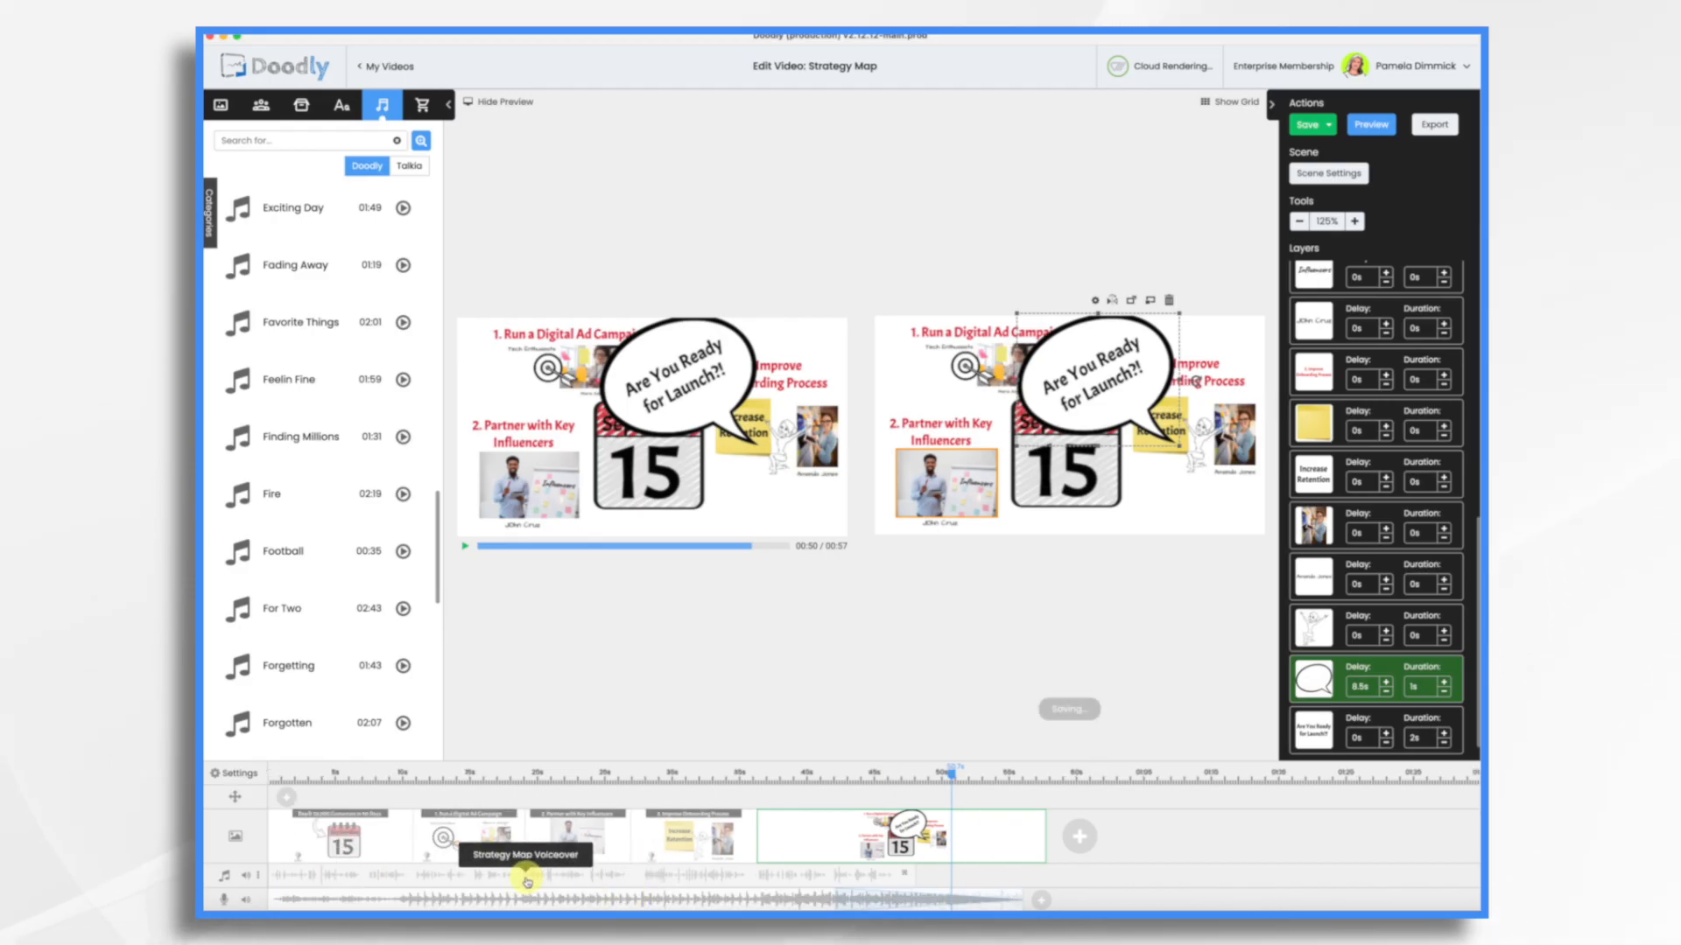
{"action": "left_click", "coordinate": [246, 902]}
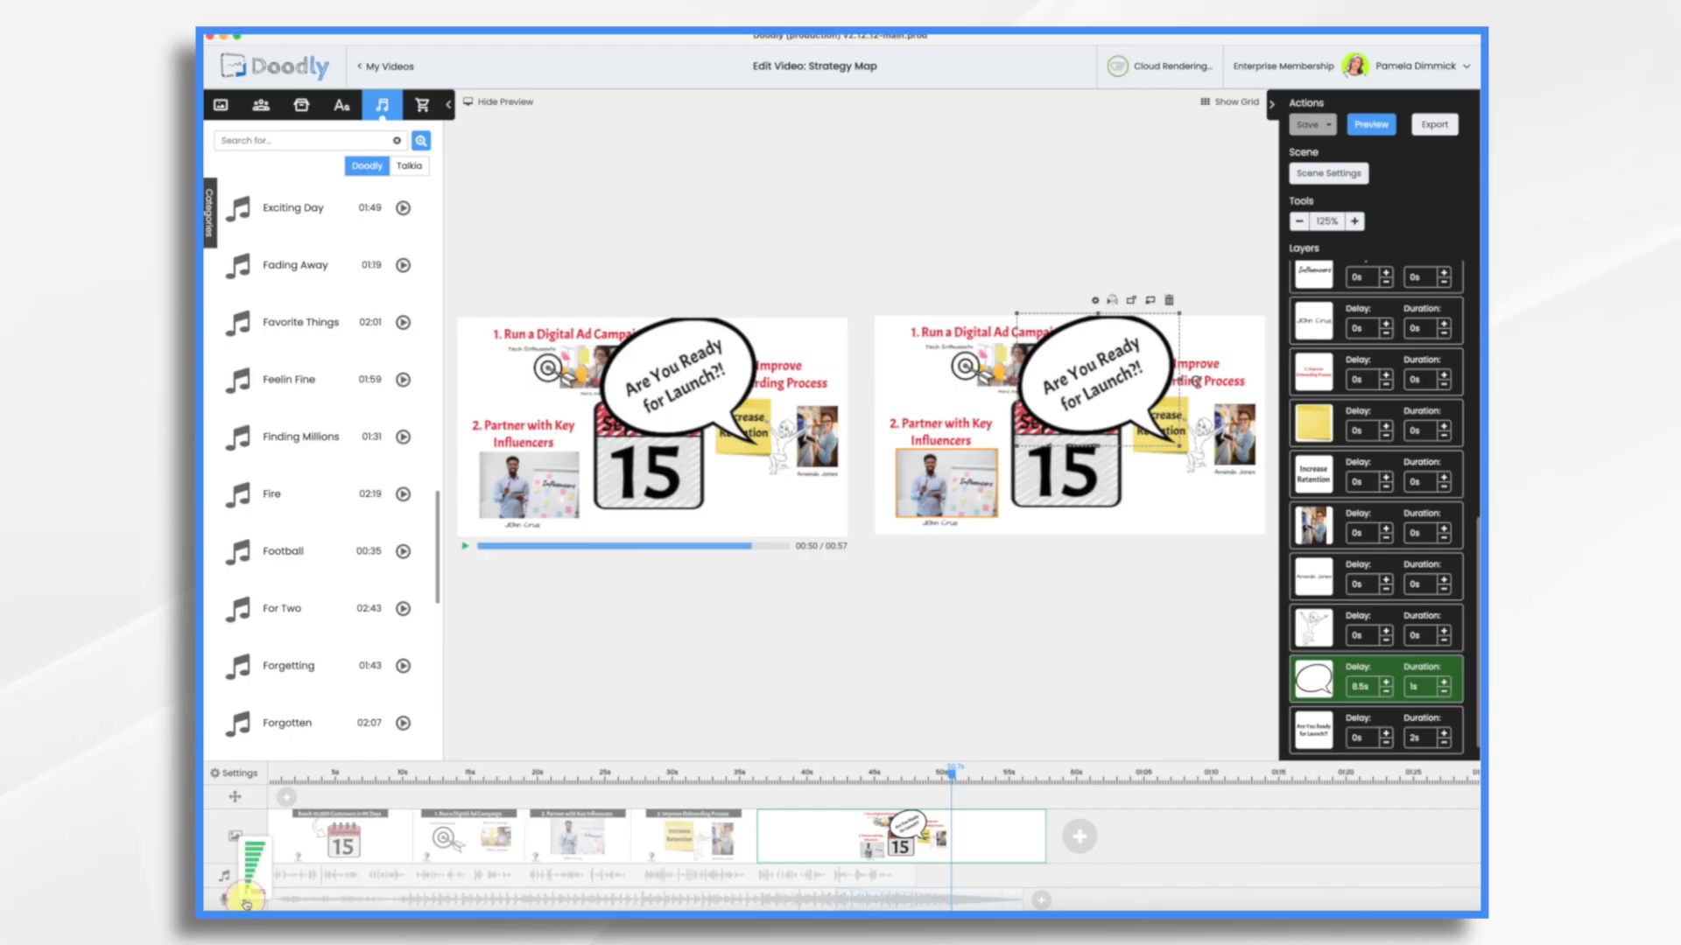